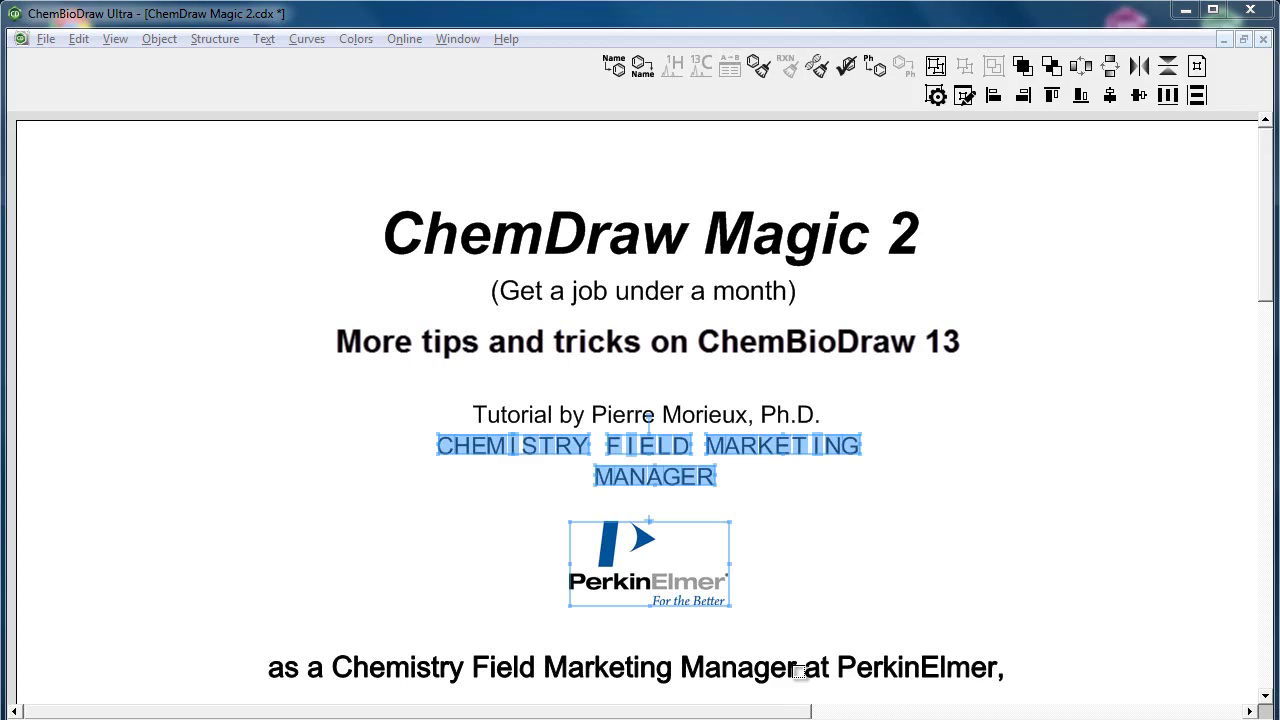
Delete the title, both subtitle lines, the author line and the PerkinElmer logo, keeping only the four job-title words.
click(889, 602)
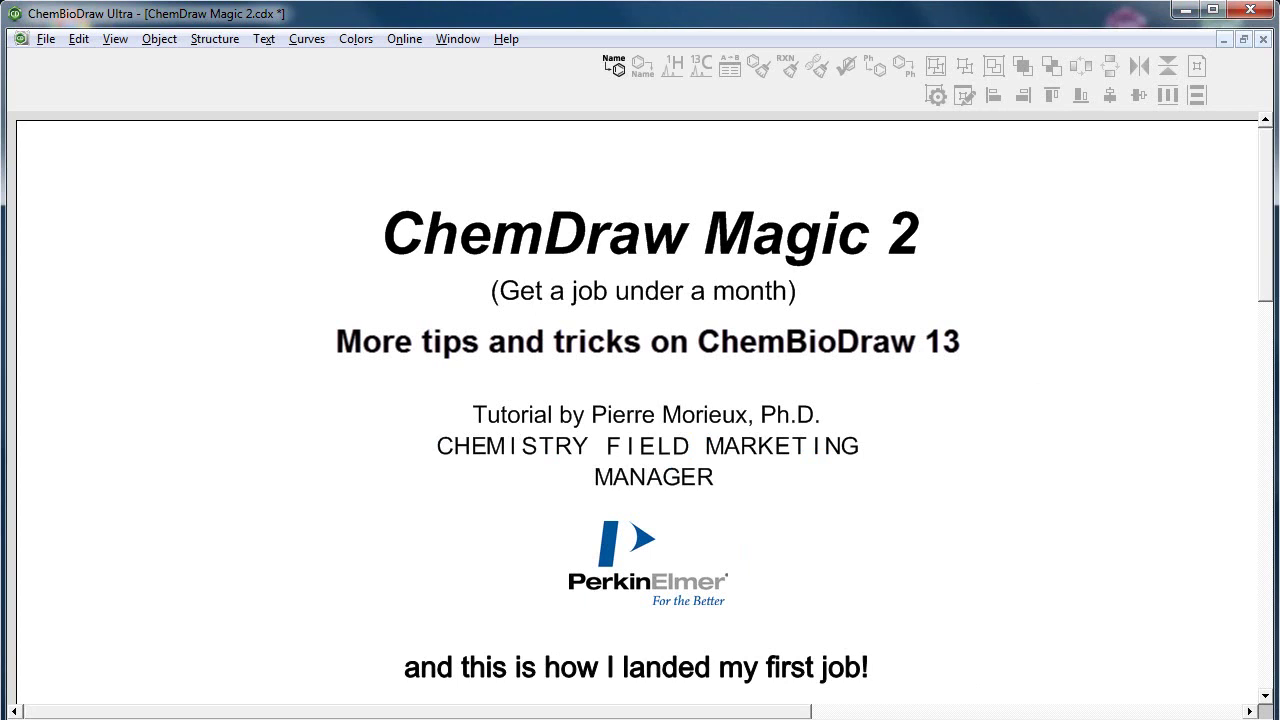
key(Delete)
key(Delete)
key(Delete)
key(Delete)
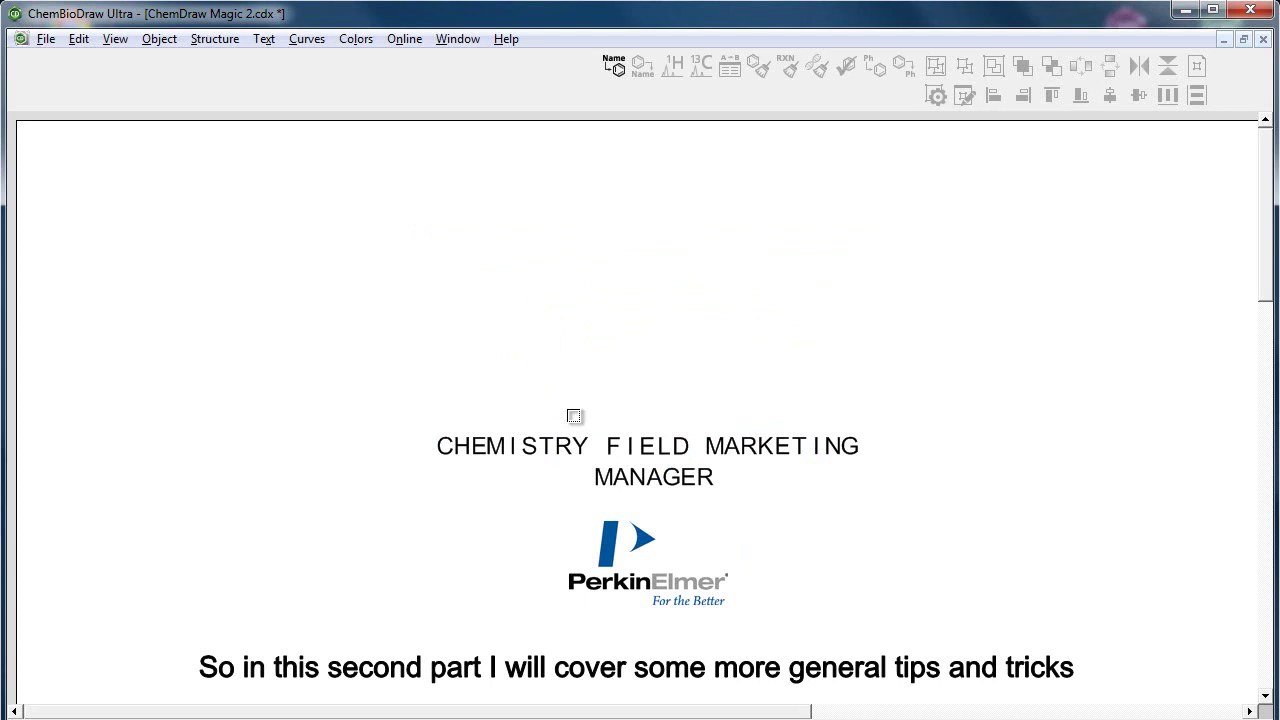
key(Delete)
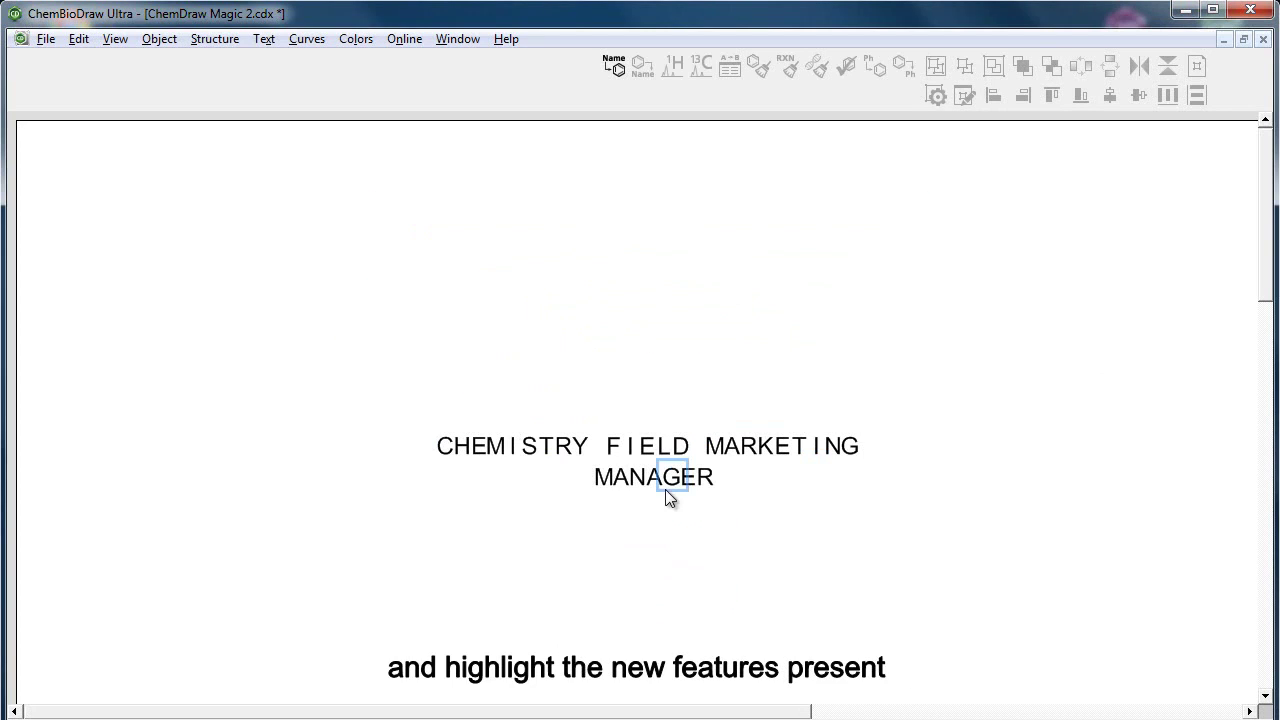
Move the words MANAGER, MARKETING, FIELD and CHEMISTRY apart so each stands in its own area of the page.
drag(668, 489, 511, 558)
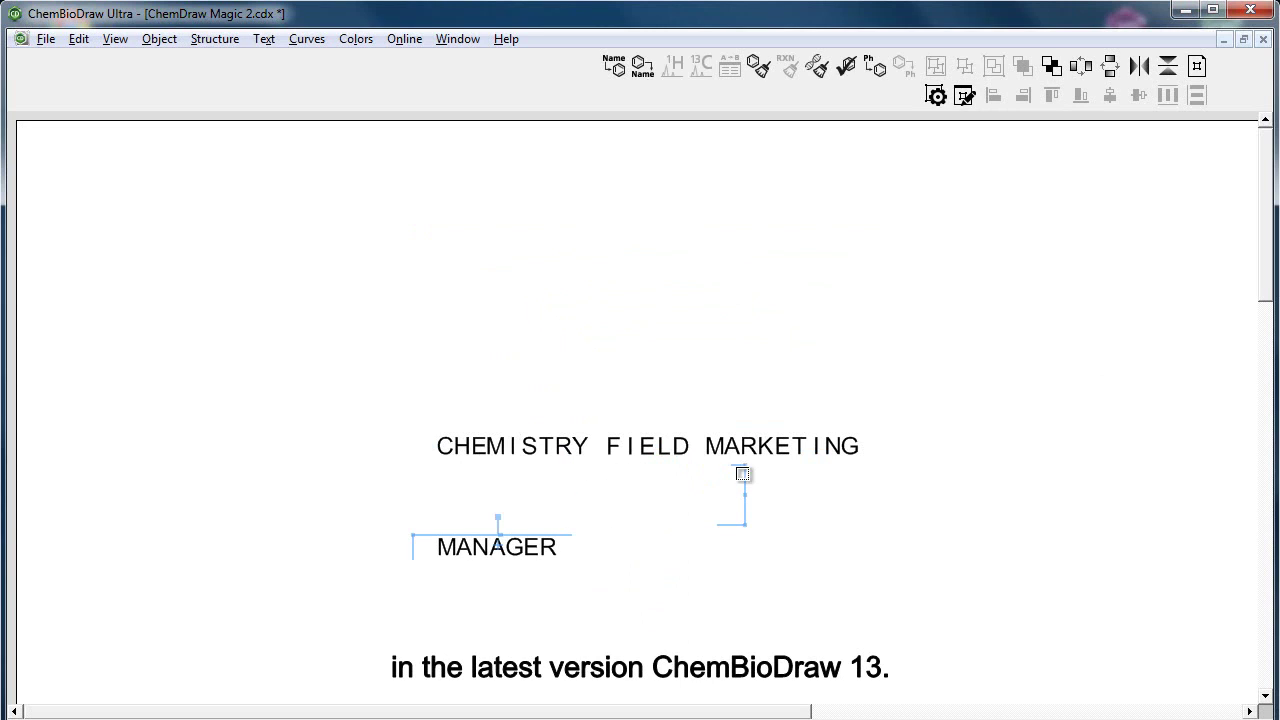
drag(719, 446, 929, 405)
drag(663, 446, 283, 408)
click(493, 445)
drag(493, 445, 473, 221)
click(786, 214)
Expand the labels of all four words into full peptide structures.
key(ctrl+a)
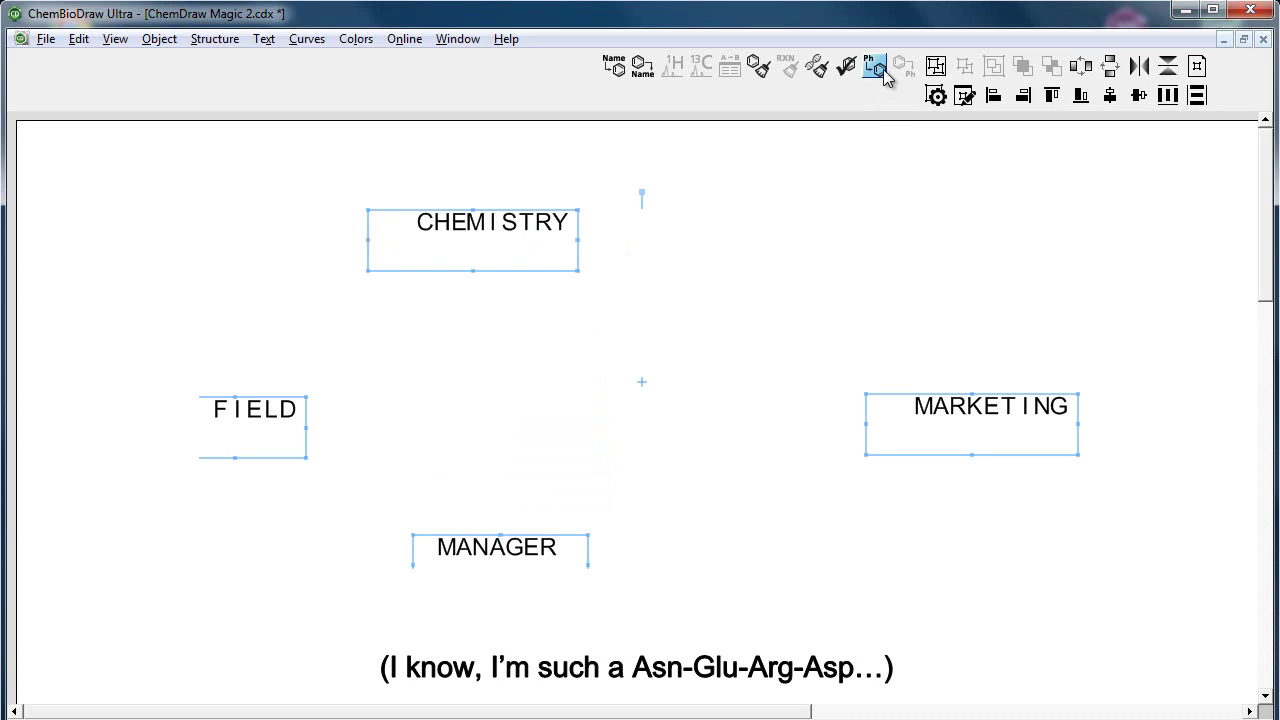
click(963, 96)
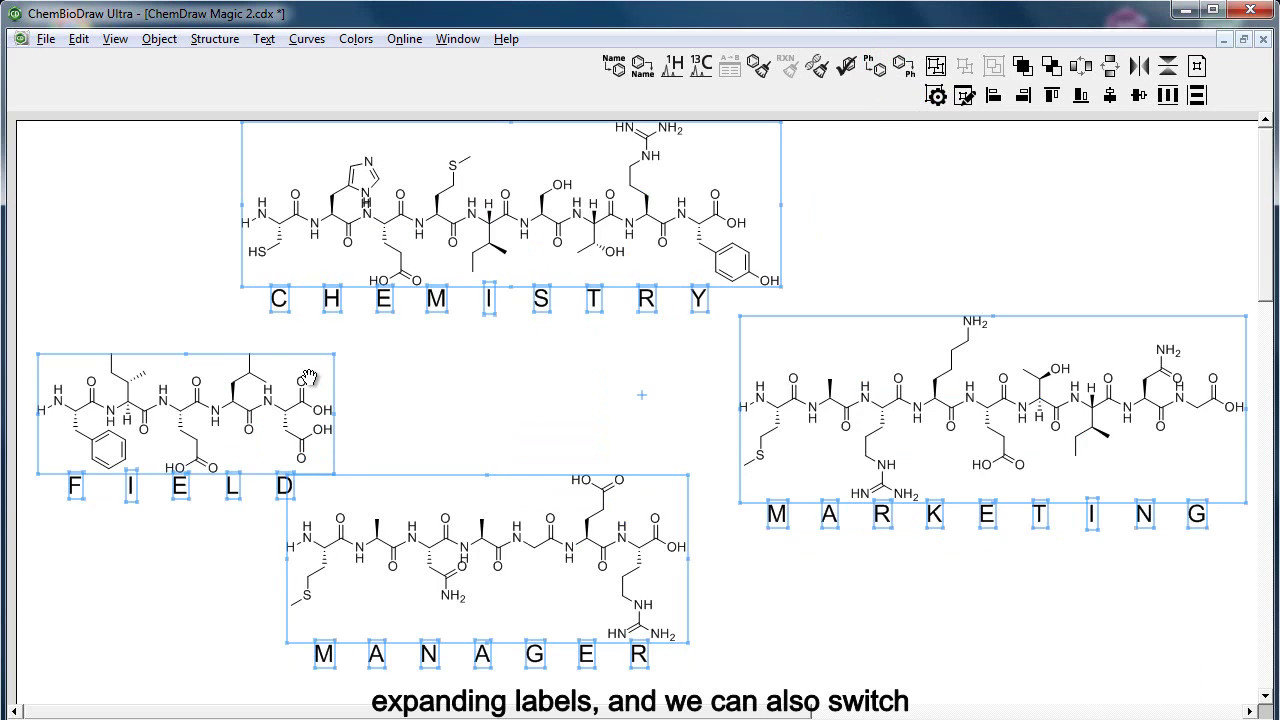
click(530, 400)
Toggle the amino acid style of all peptides from single-letter to three-letter codes.
key(ctrl+a)
right_click(568, 398)
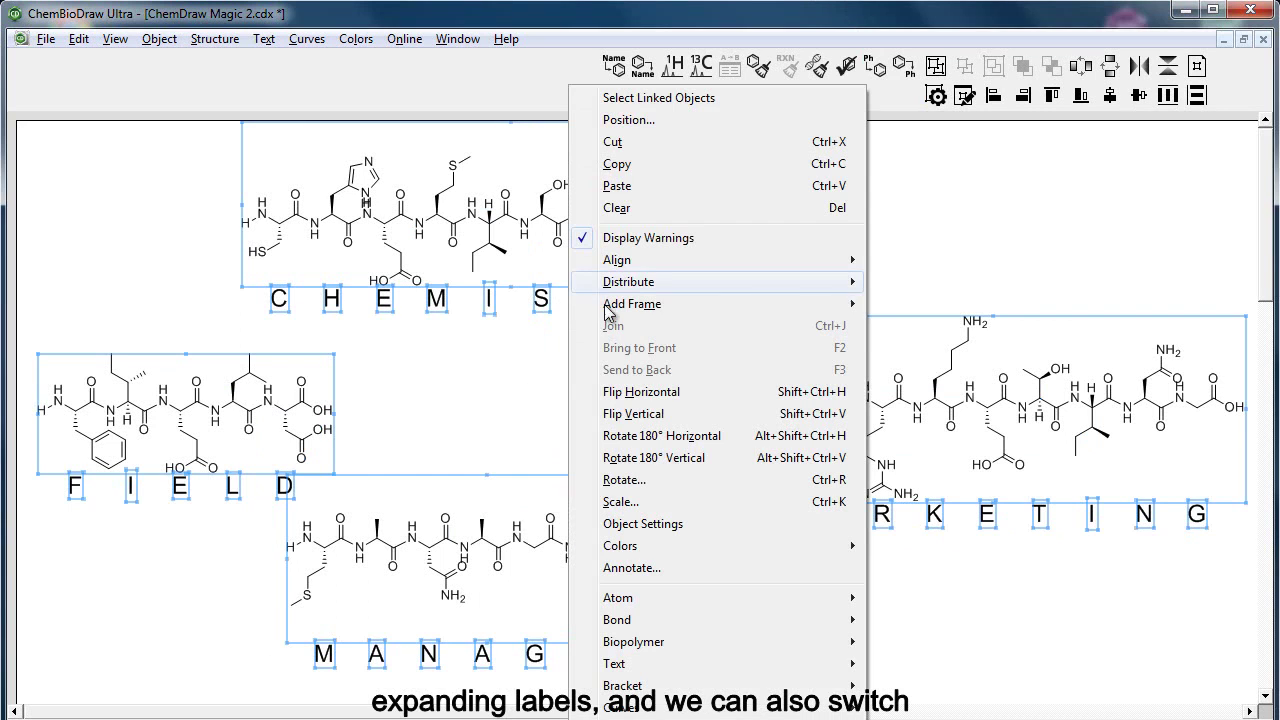
mouse_move(860, 642)
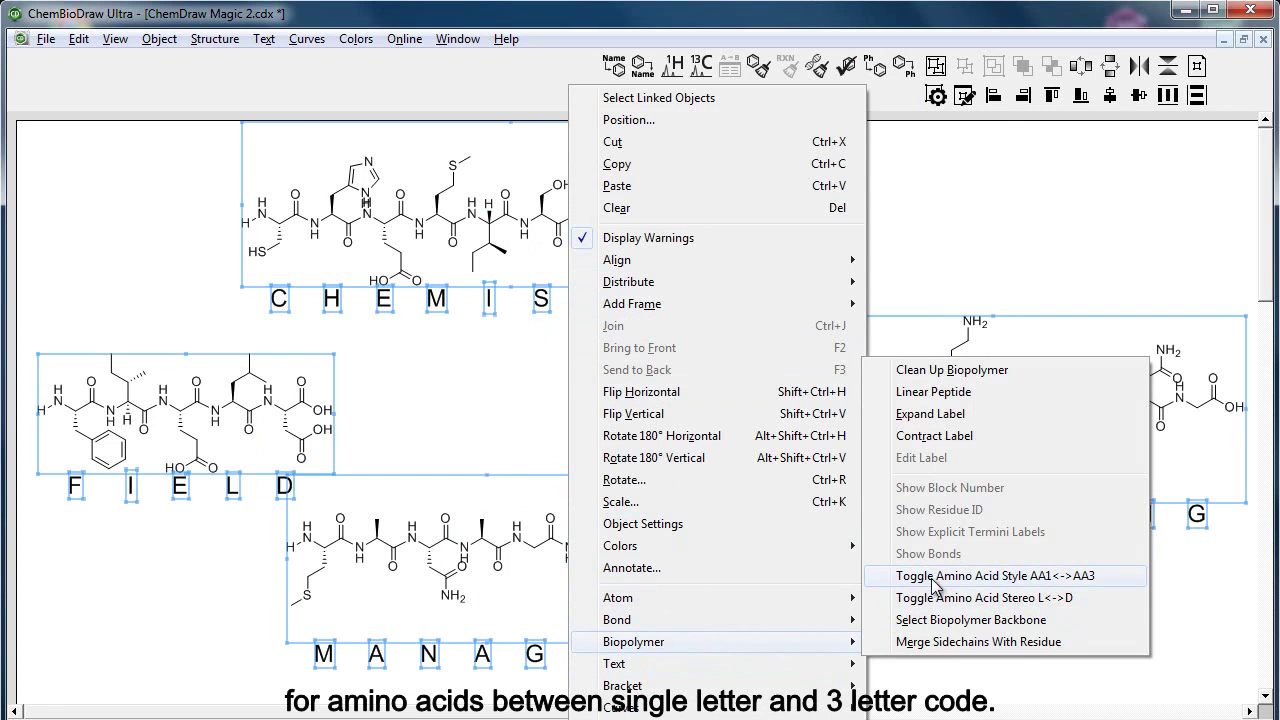
click(940, 575)
click(855, 288)
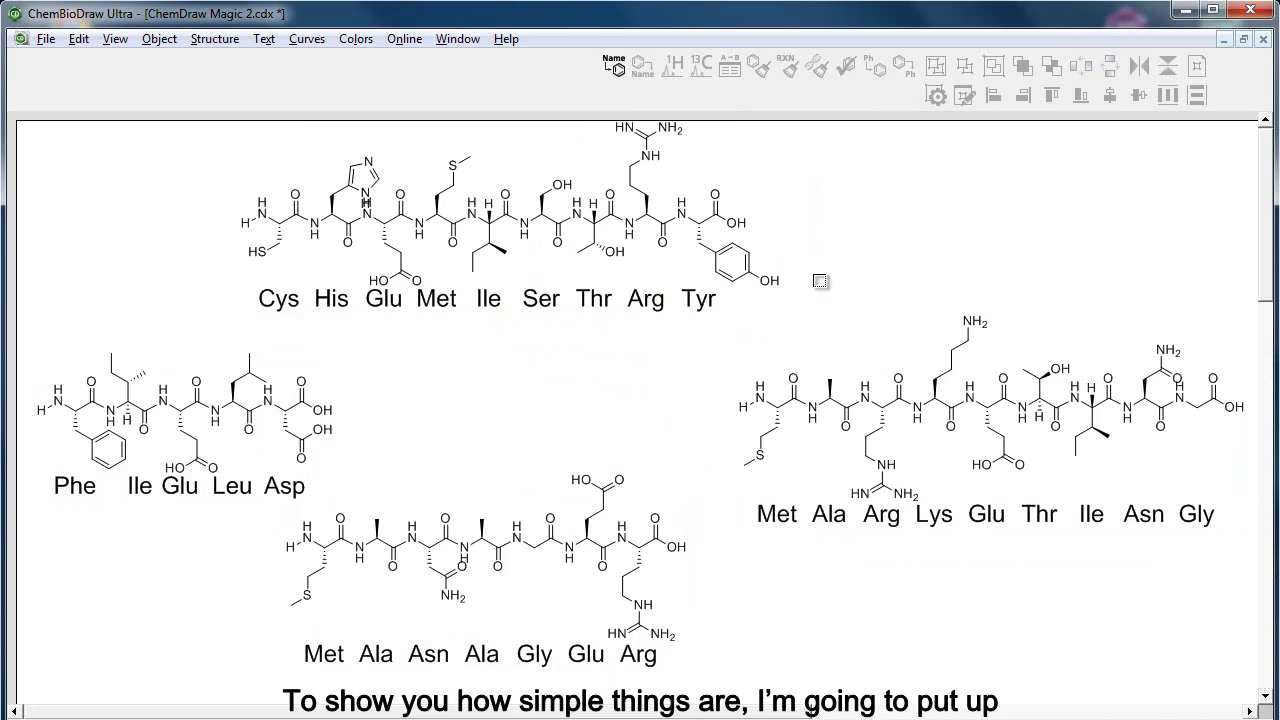
Clear all peptides from the page and enter the DNA sequence GATTACA with the DNA sequence tool.
key(ctrl+a)
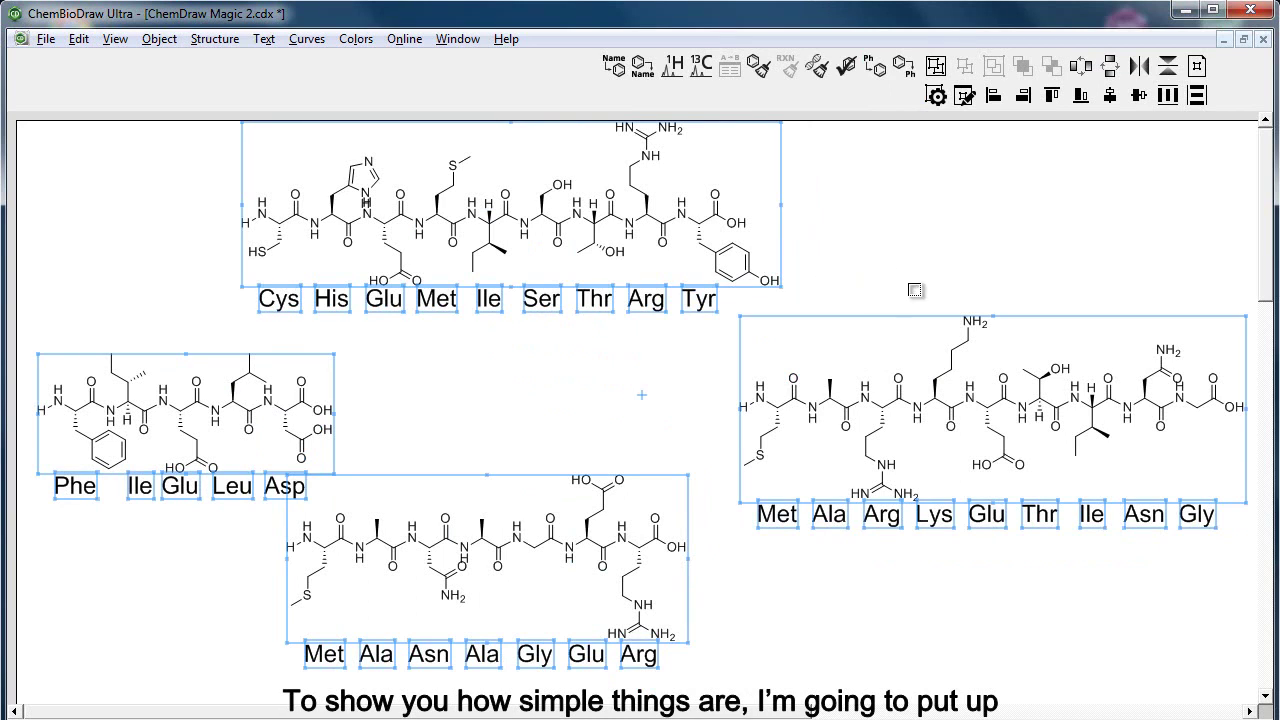
key(Delete)
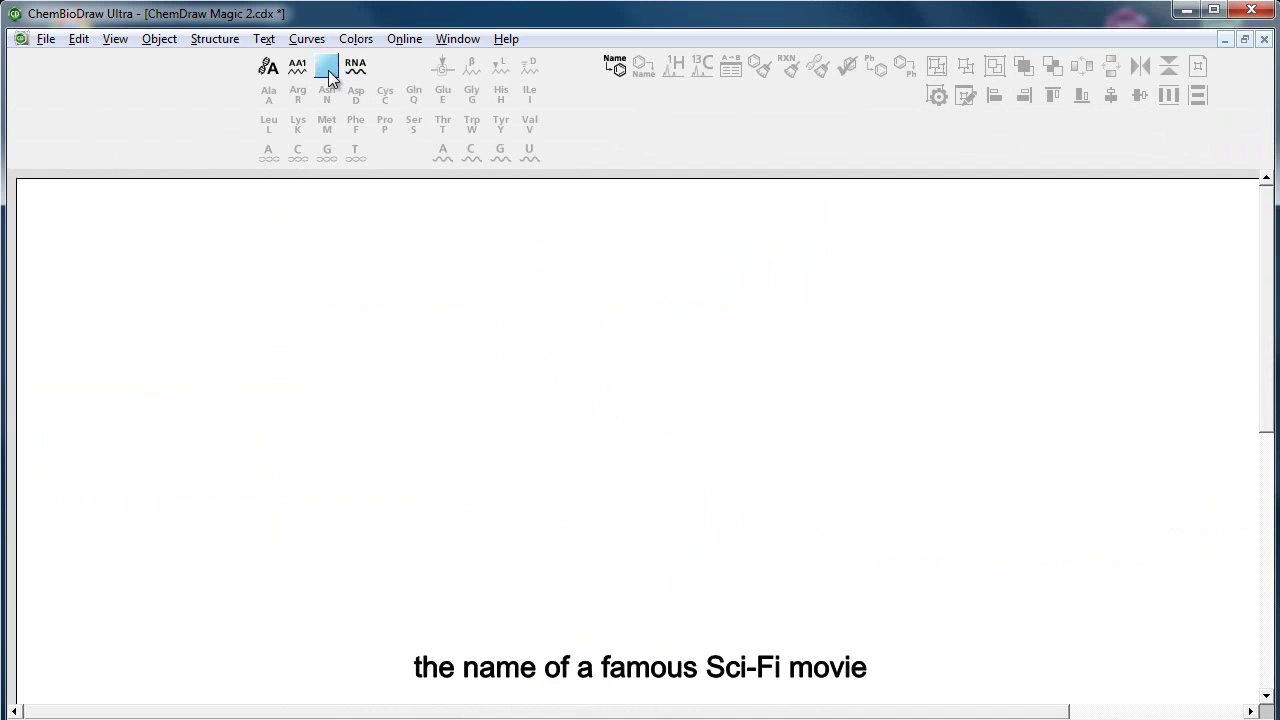
click(328, 70)
click(457, 377)
click(327, 151)
click(269, 153)
click(355, 151)
click(355, 151)
click(268, 151)
click(297, 151)
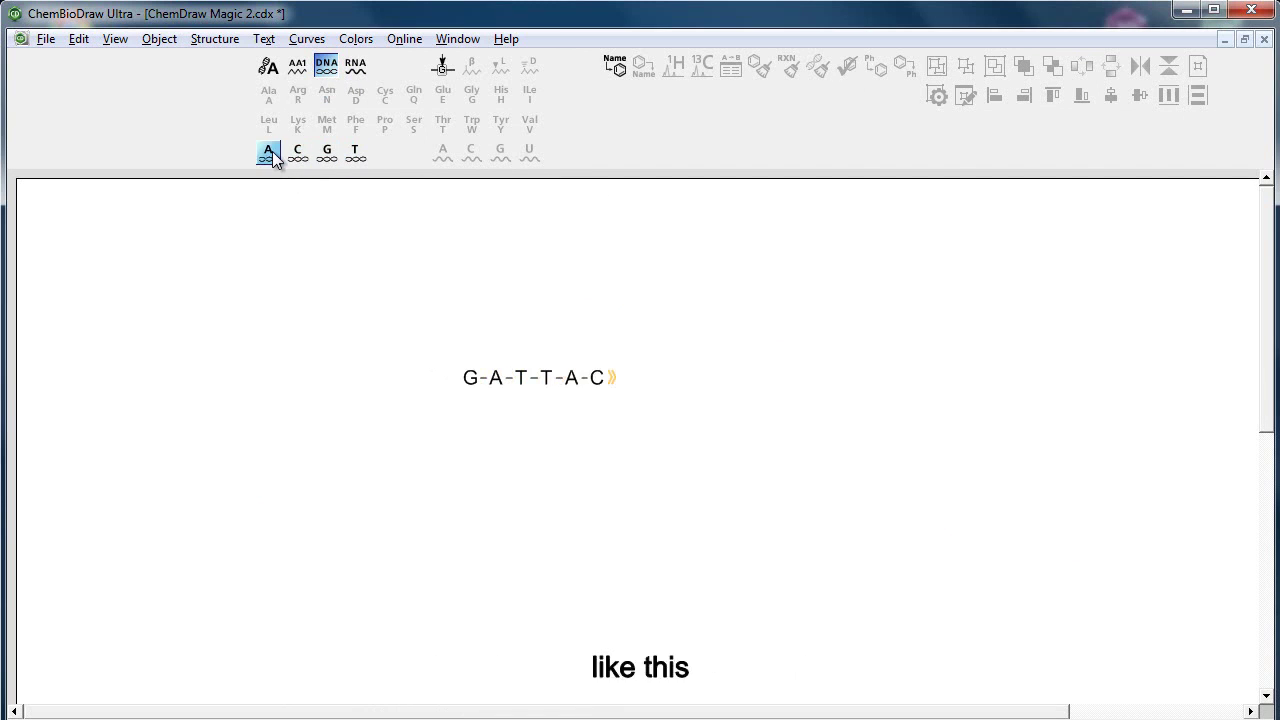
click(270, 152)
Expand the GATTACA sequence into its full chemical structure and flip it vertically.
key(ctrl+a)
click(876, 66)
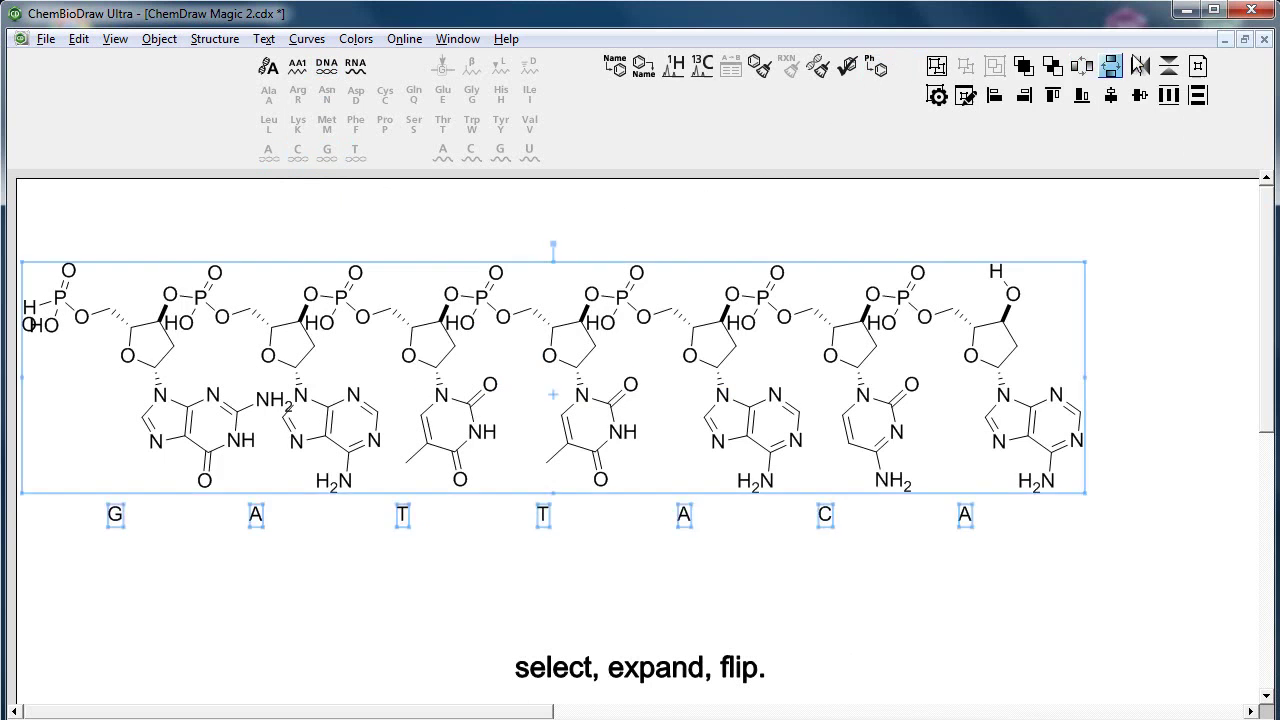
click(1168, 65)
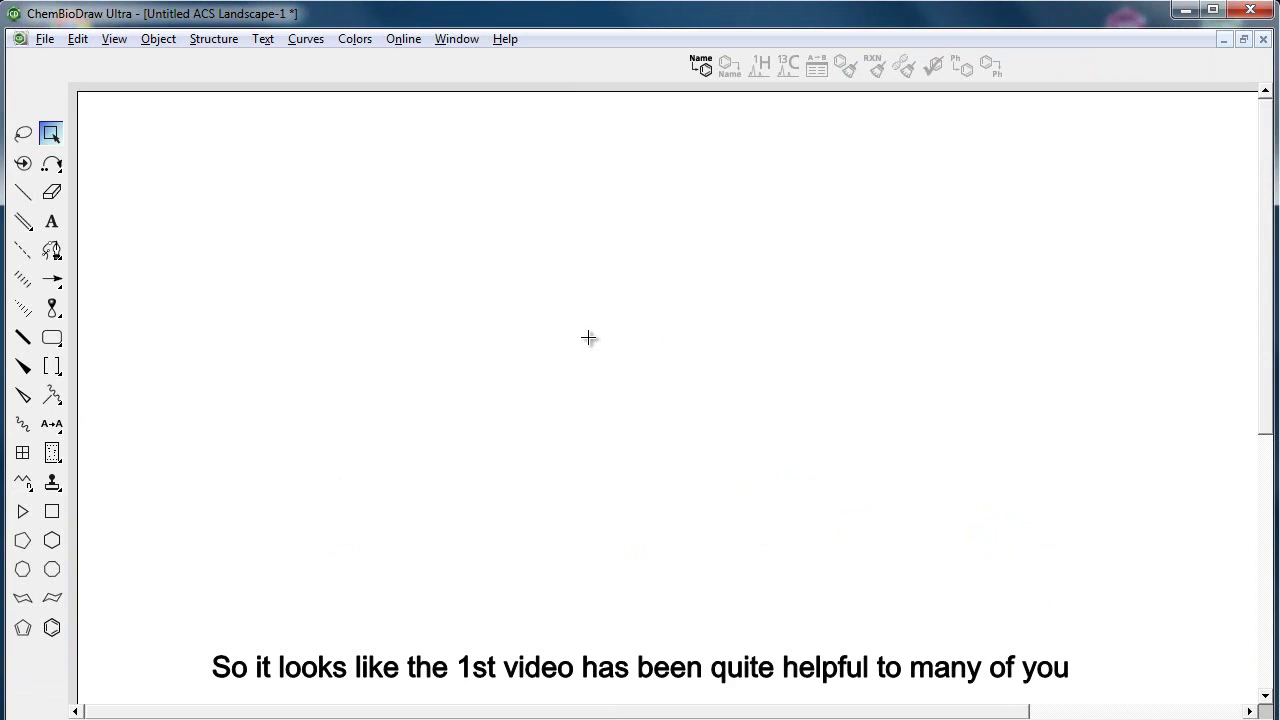
Draw a heptanoic acid zigzag chain with the carboxylic acid group at its end.
key(x)
click(591, 337)
key(8)
key(o)
key(o)
key(1)
key(1)
key(1)
key(1)
key(1)
key(1)
key(1)
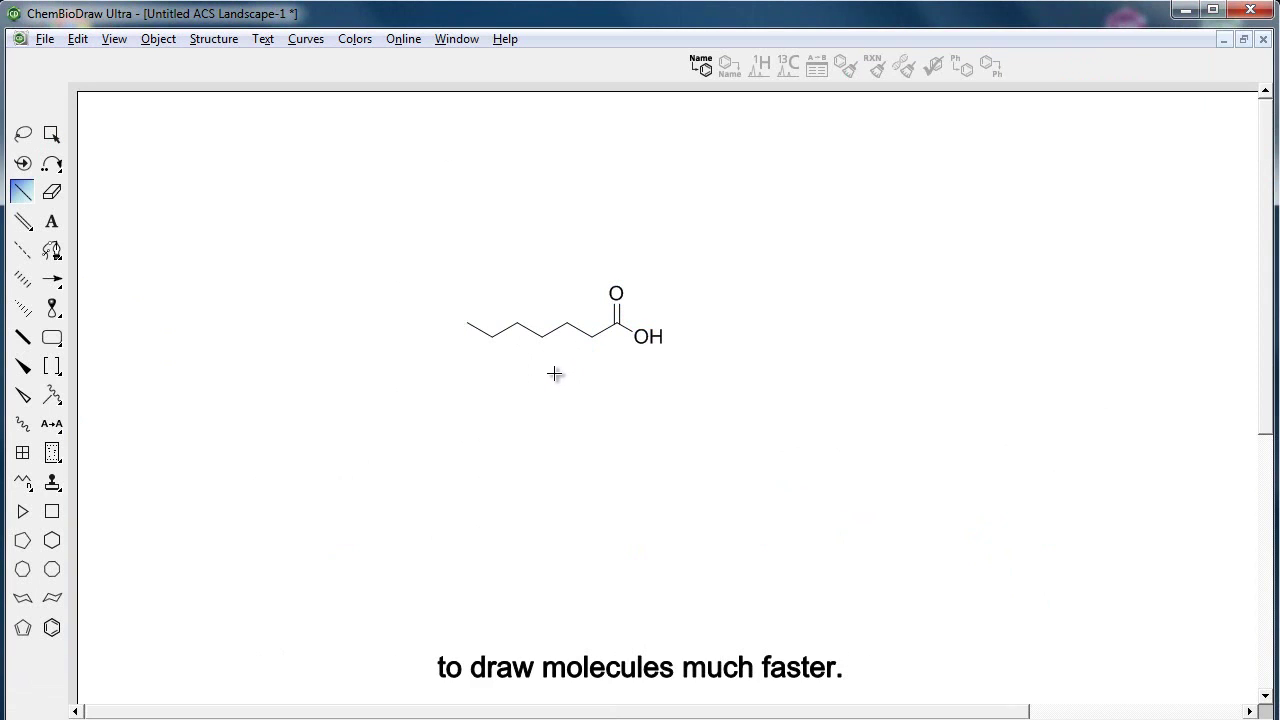
Add wedge-bonded OH groups to chain carbons 3 and 5 and attach a cyclopentane ring at the chain's free end.
key(w)
key(o)
click(518, 322)
key(w)
key(o)
key(5)
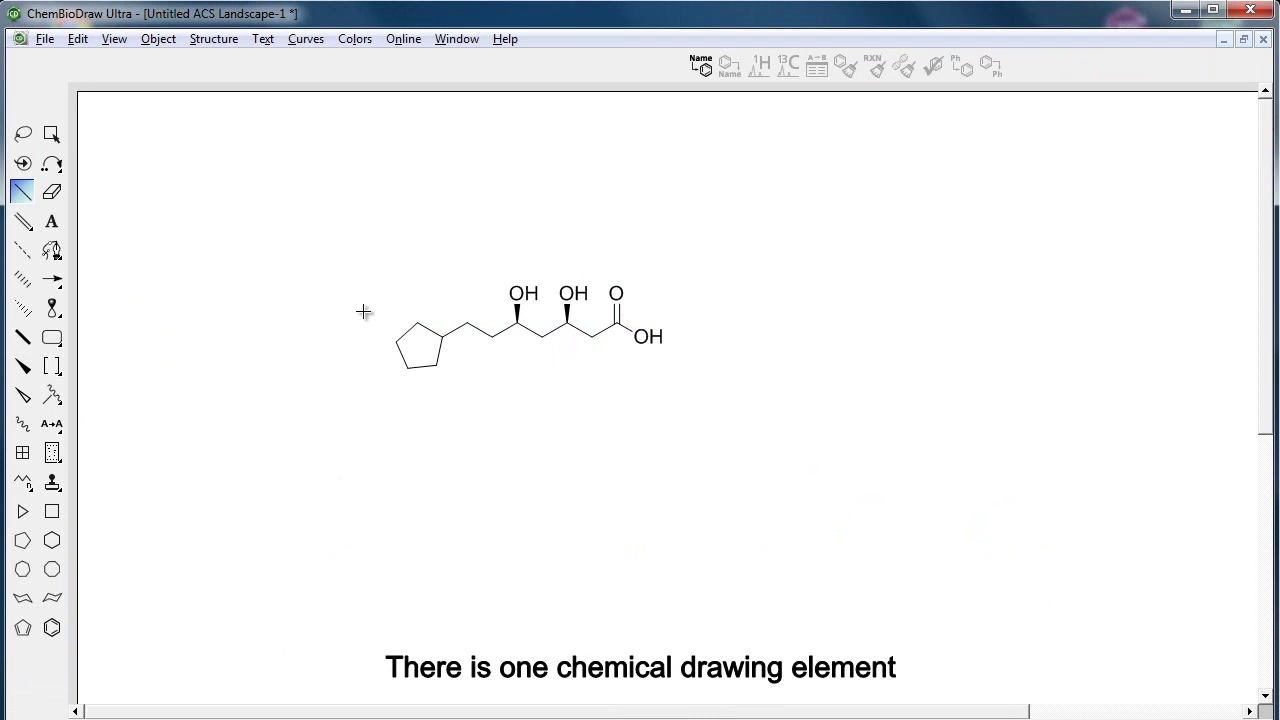
Add isopropyl groups to the ring carbon beside the chain attachment and to the carbon following it.
key(1)
key(9)
click(397, 342)
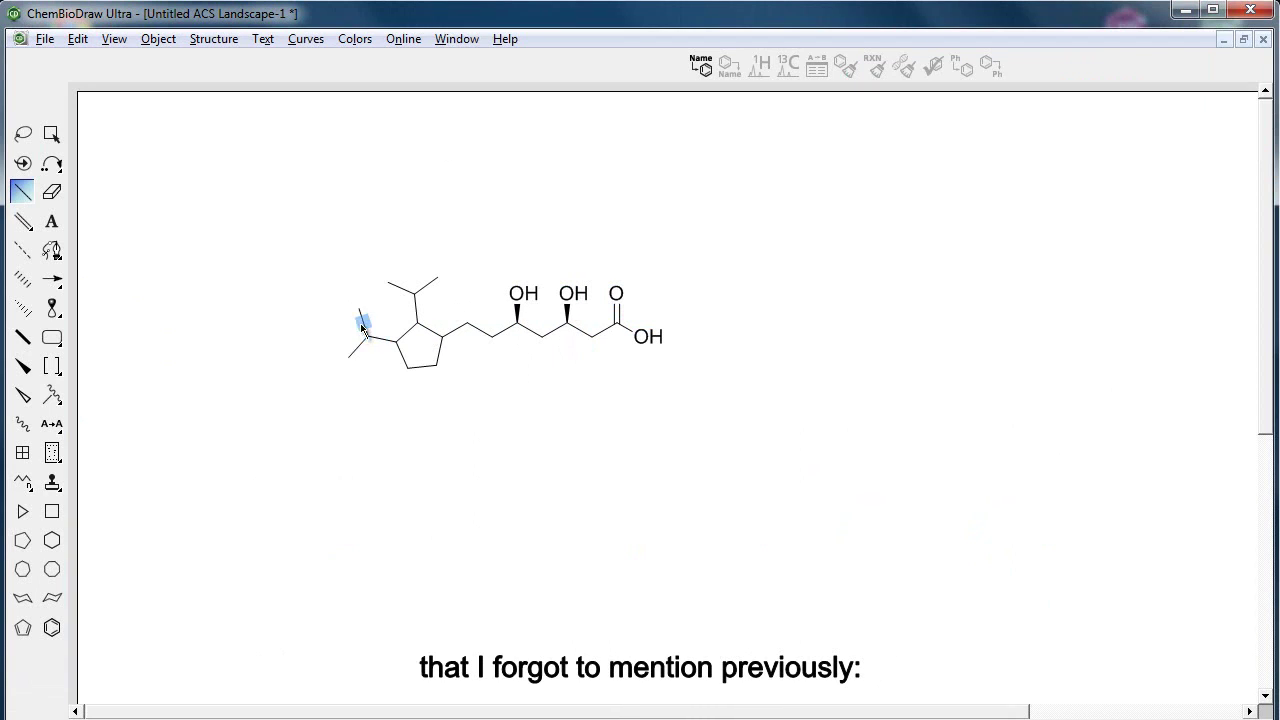
Convert the outer isopropyl group into an amide with C=O and NH, ending in a phenyl ring with a delocalized circle.
click(368, 337)
click(368, 337)
click(363, 322)
key(o)
drag(348, 356, 320, 351)
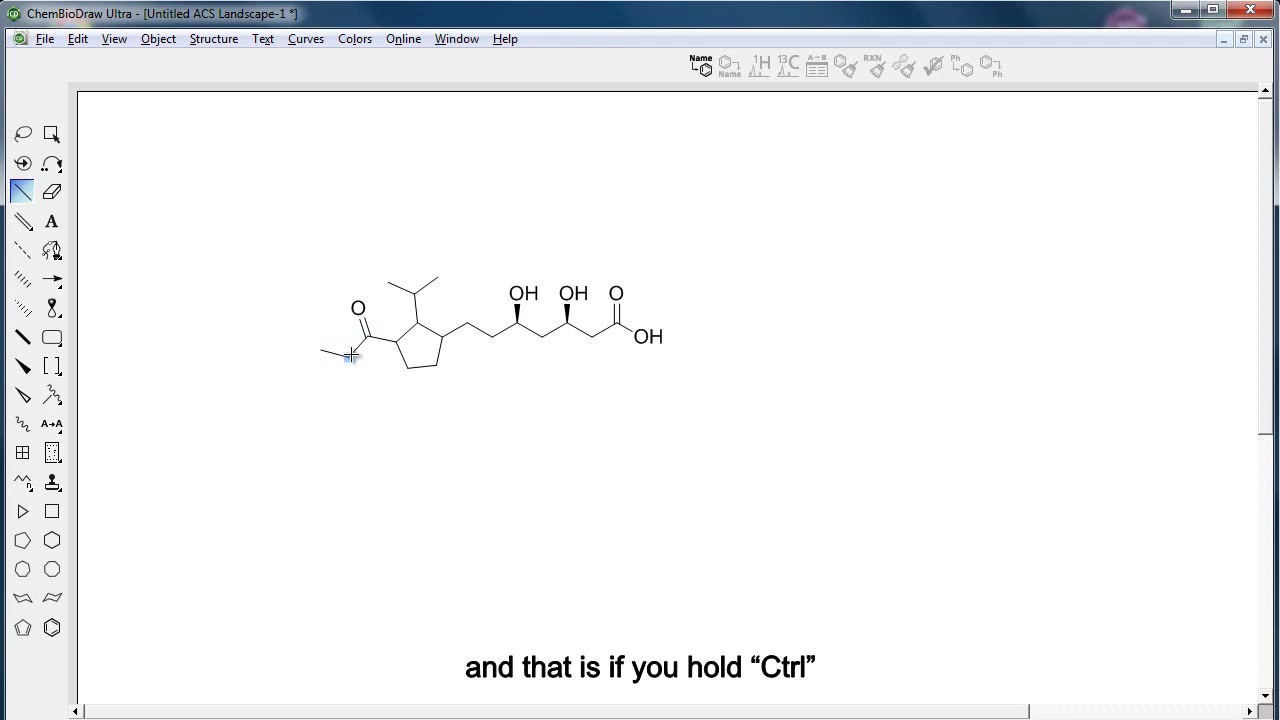
key(n)
key(j)
click(328, 355)
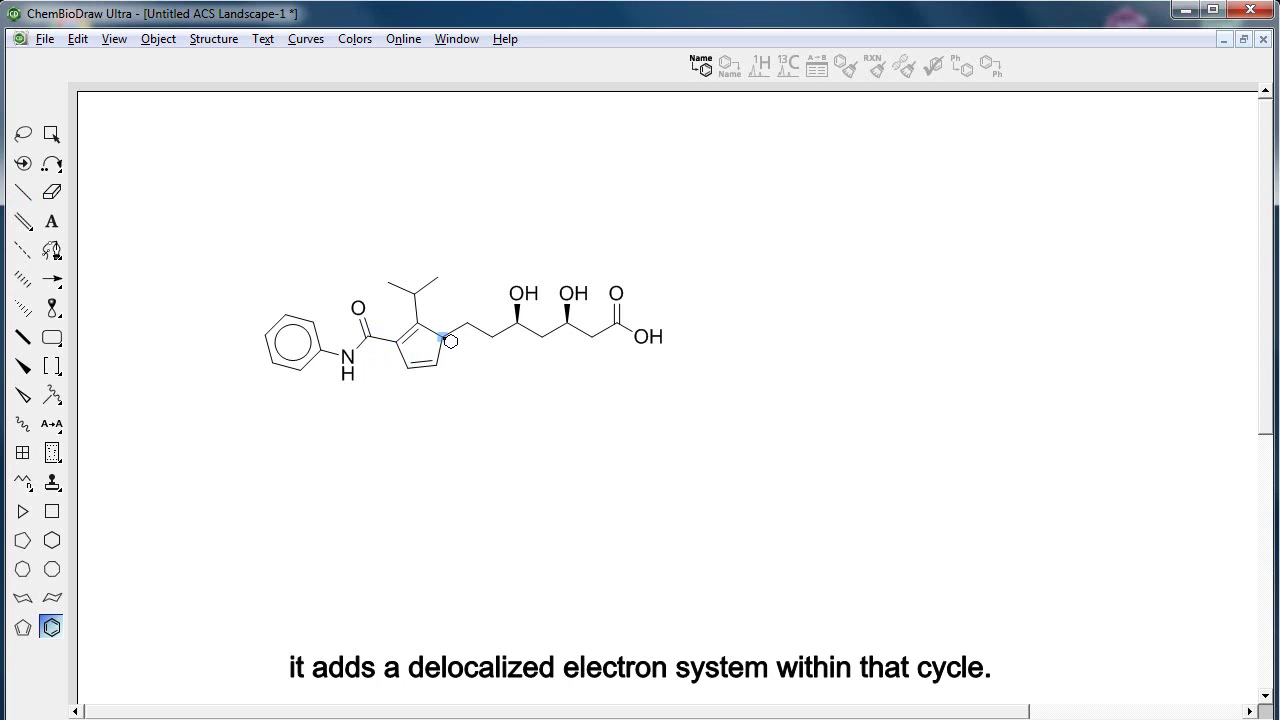
Change the chain-bearing ring atom to N and add delocalized phenyl and 4-fluorophenyl rings to the two lower ring carbons.
key(n)
key(0)
key(0)
click(402, 397)
click(467, 389)
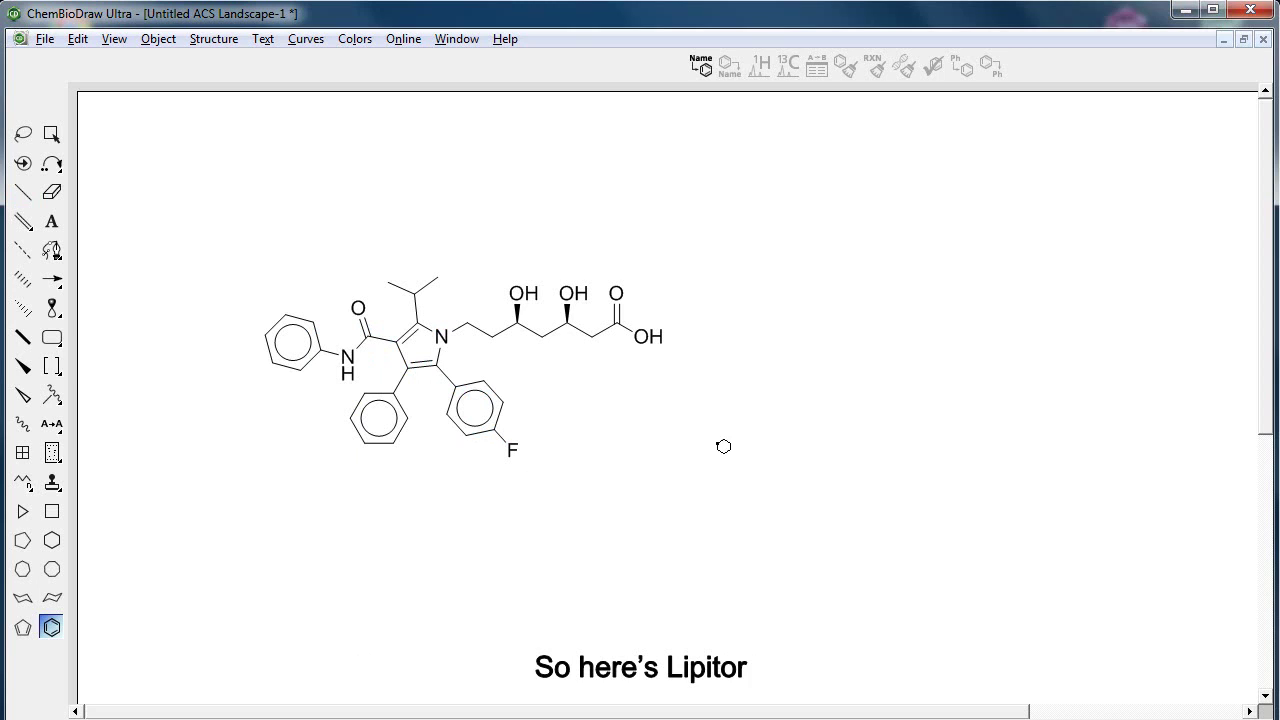
Add the text "cholesterol" beside the molecule and convert the name to its structure.
key(ctrl+a)
click(771, 402)
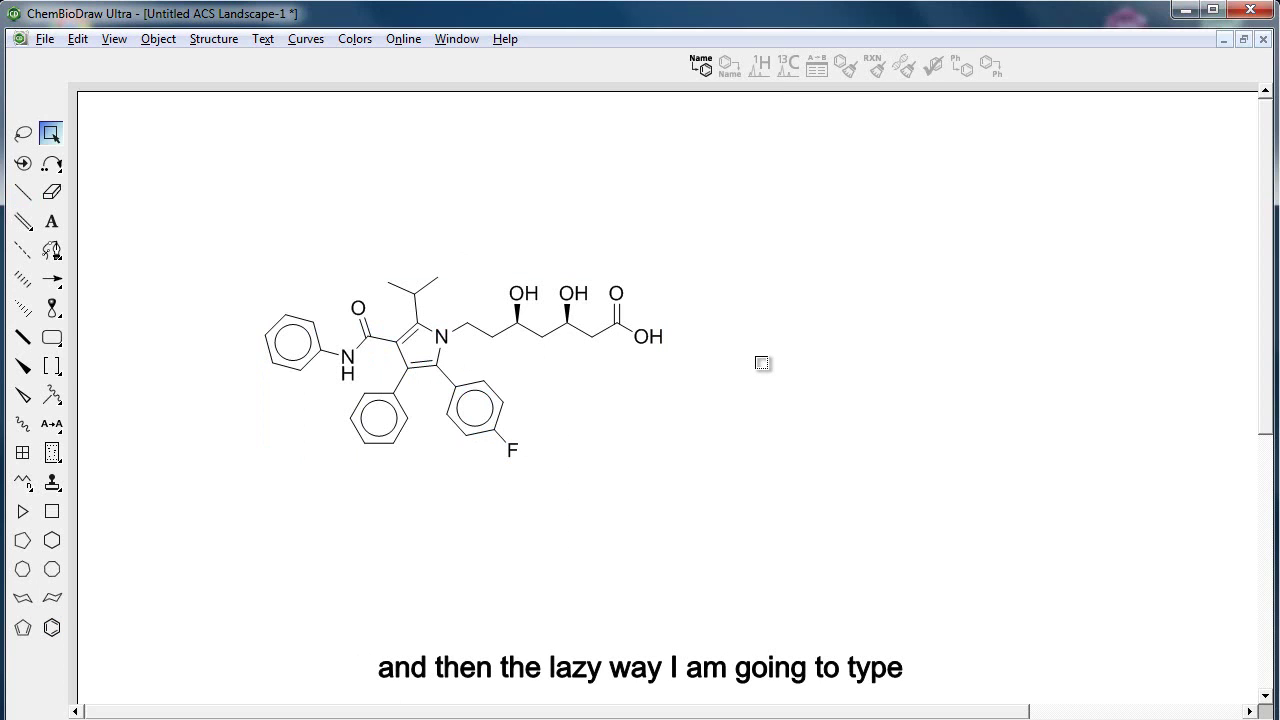
key(t)
click(795, 403)
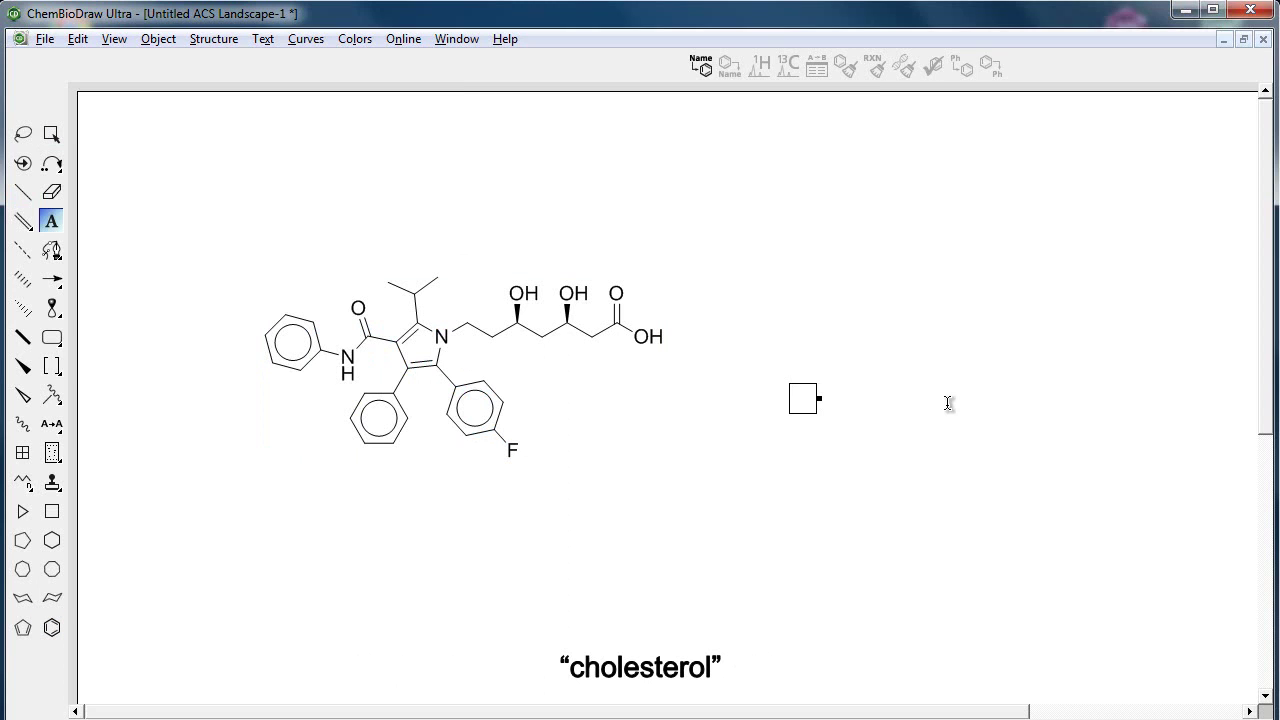
text(cholesterol)
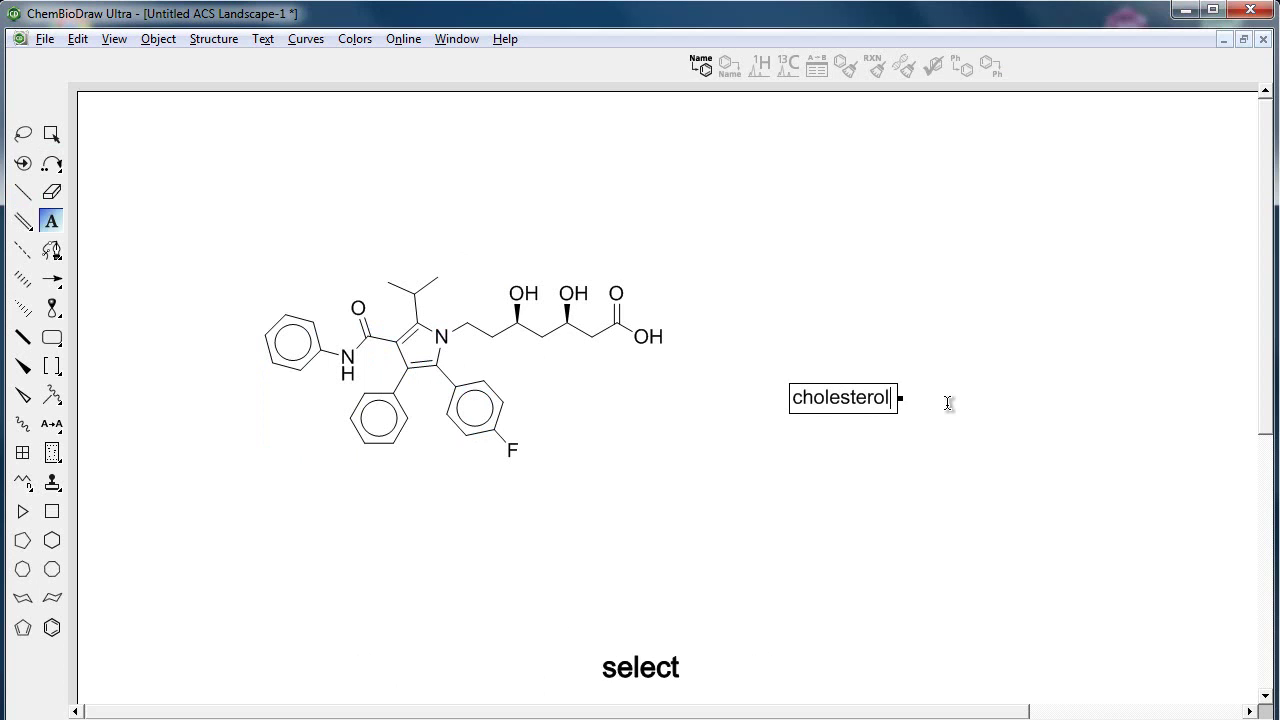
click(948, 403)
key(space)
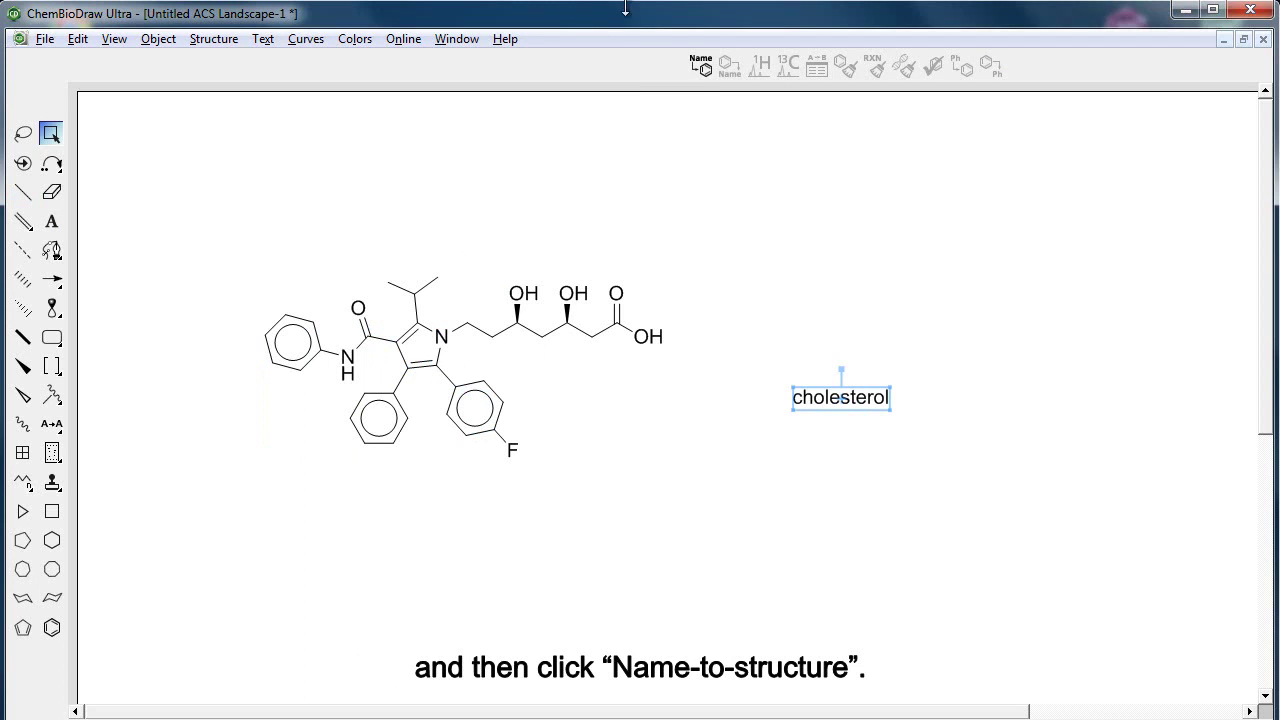
click(703, 58)
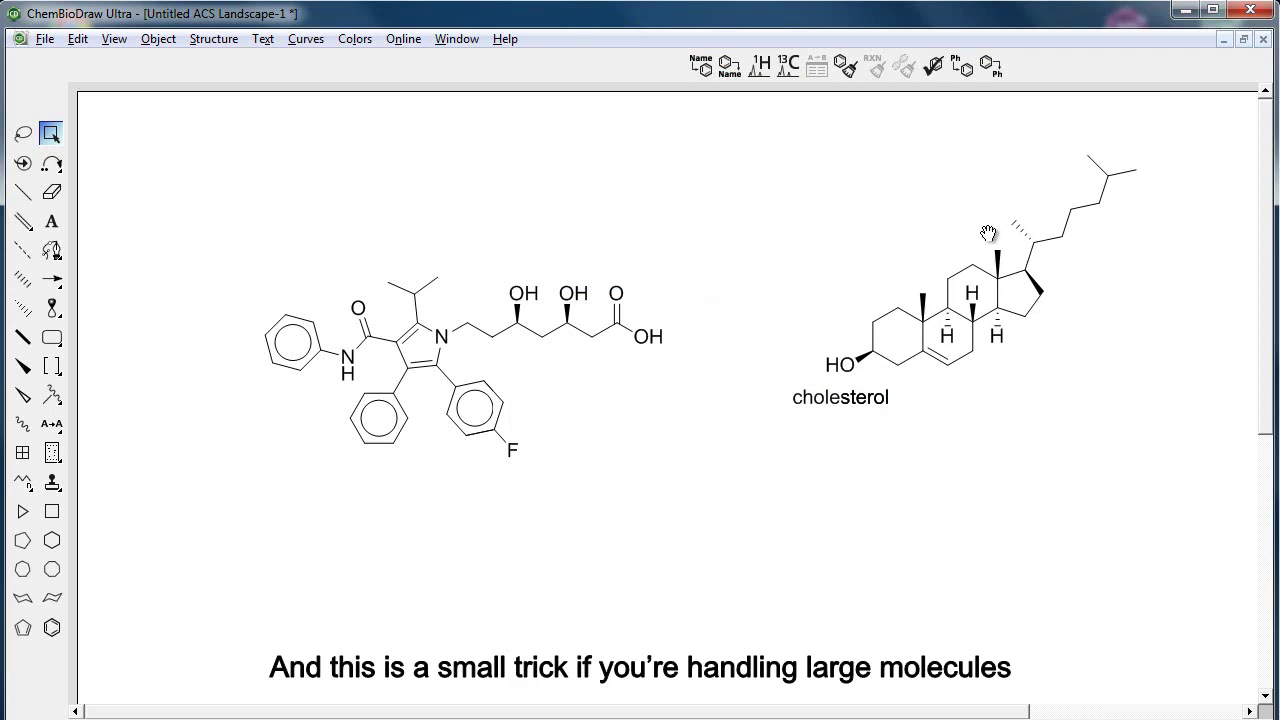
Delete the cholesterol name label and move the cholesterol structure down closer to the Lipitor molecule.
click(839, 406)
key(Delete)
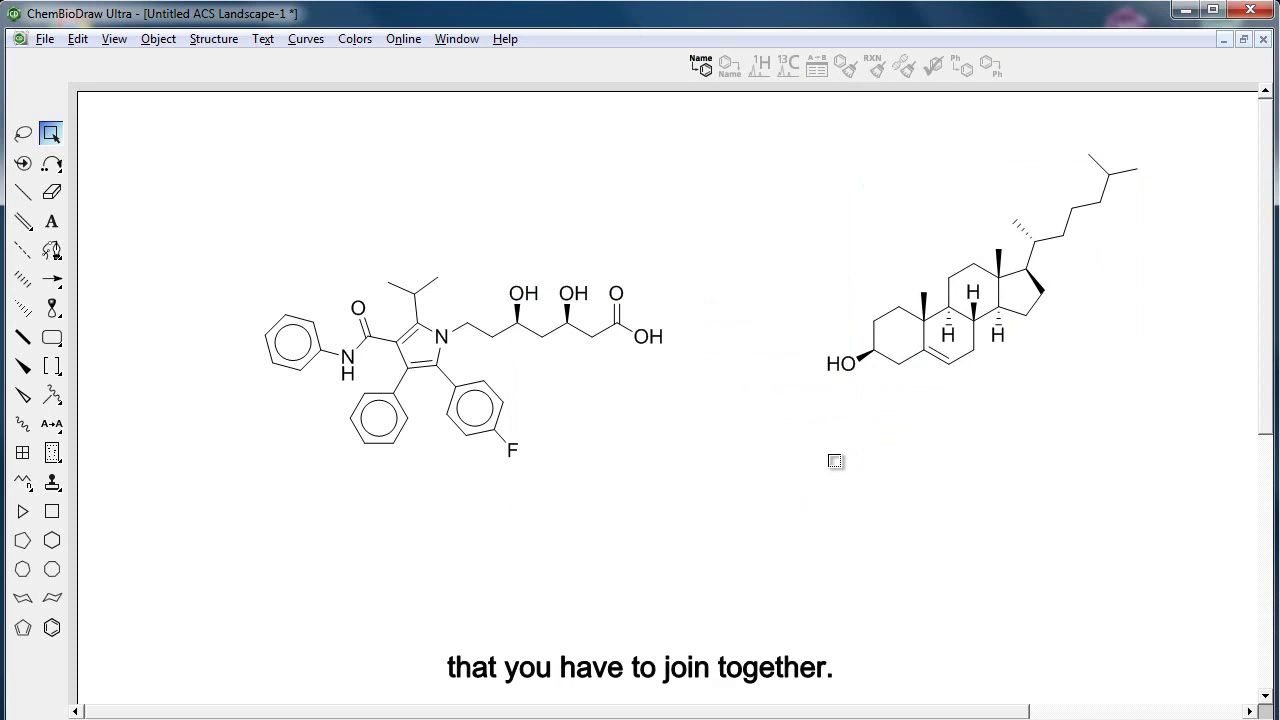
double_click(951, 347)
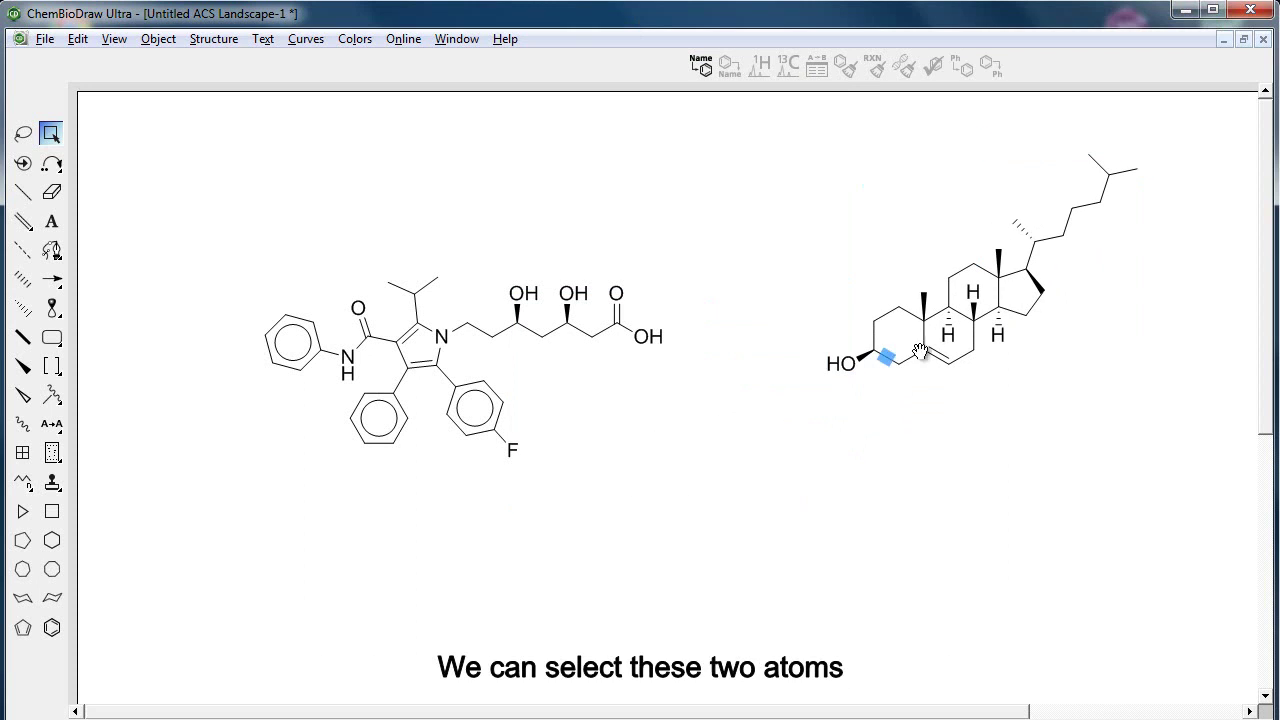
drag(975, 349, 896, 459)
Join the carboxylic acid OH of Lipitor with the OH of cholesterol into one shared ester oxygen.
click(648, 336)
shift+click(757, 475)
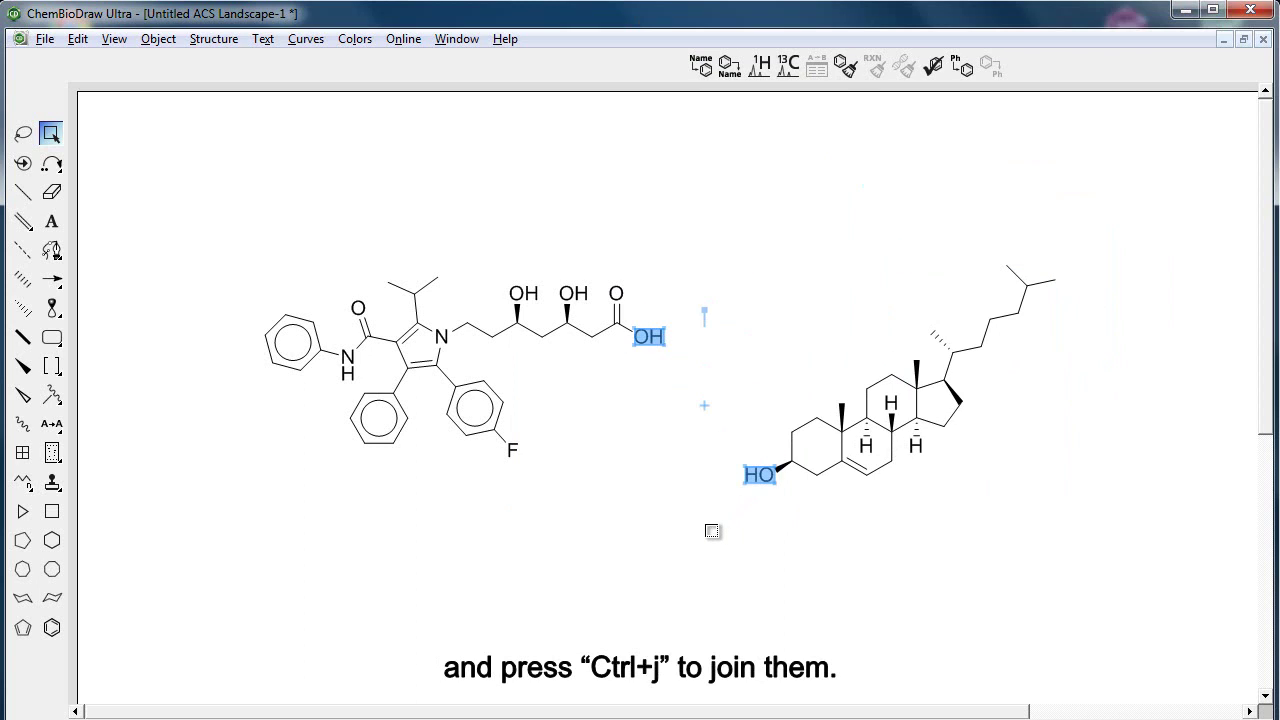
key(ctrl+j)
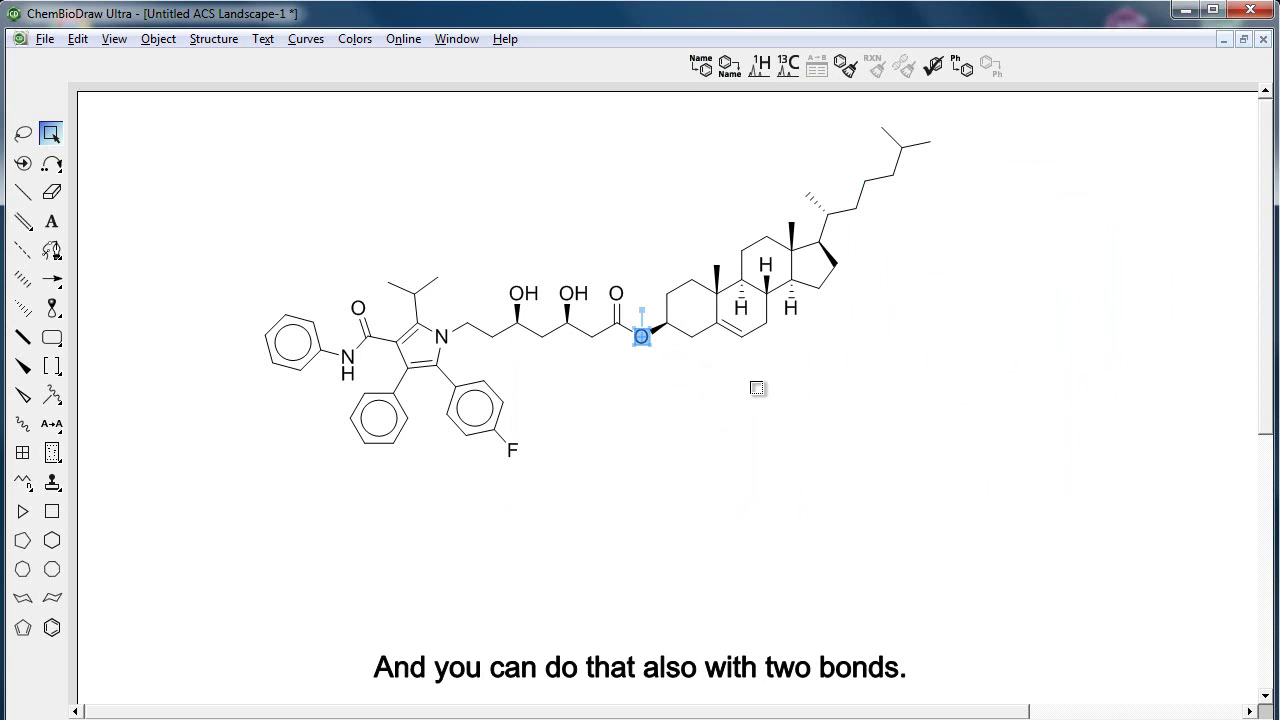
Move the molecule containing the cholesterol skeleton down and to the right, and deselect it.
double_click(745, 345)
drag(768, 307, 867, 374)
click(650, 618)
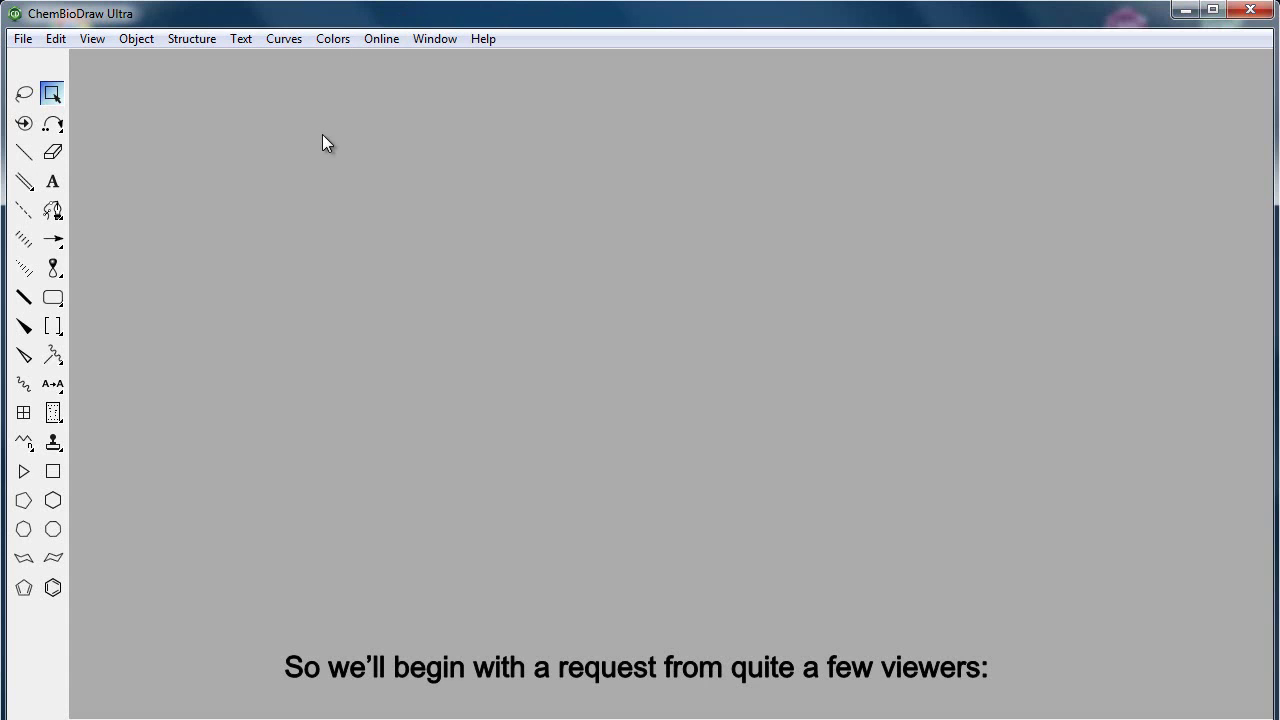
Create a new document and apply the ACS Document 1996 settings to it.
click(21, 40)
click(52, 61)
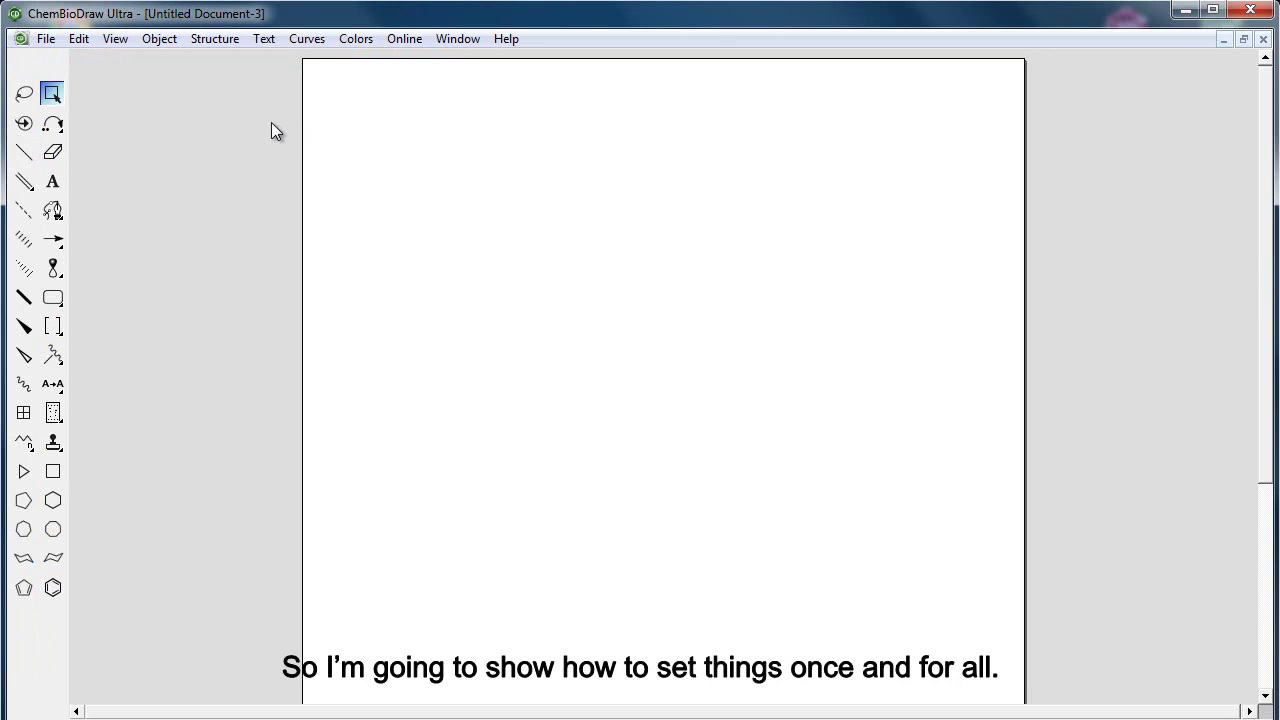
click(37, 41)
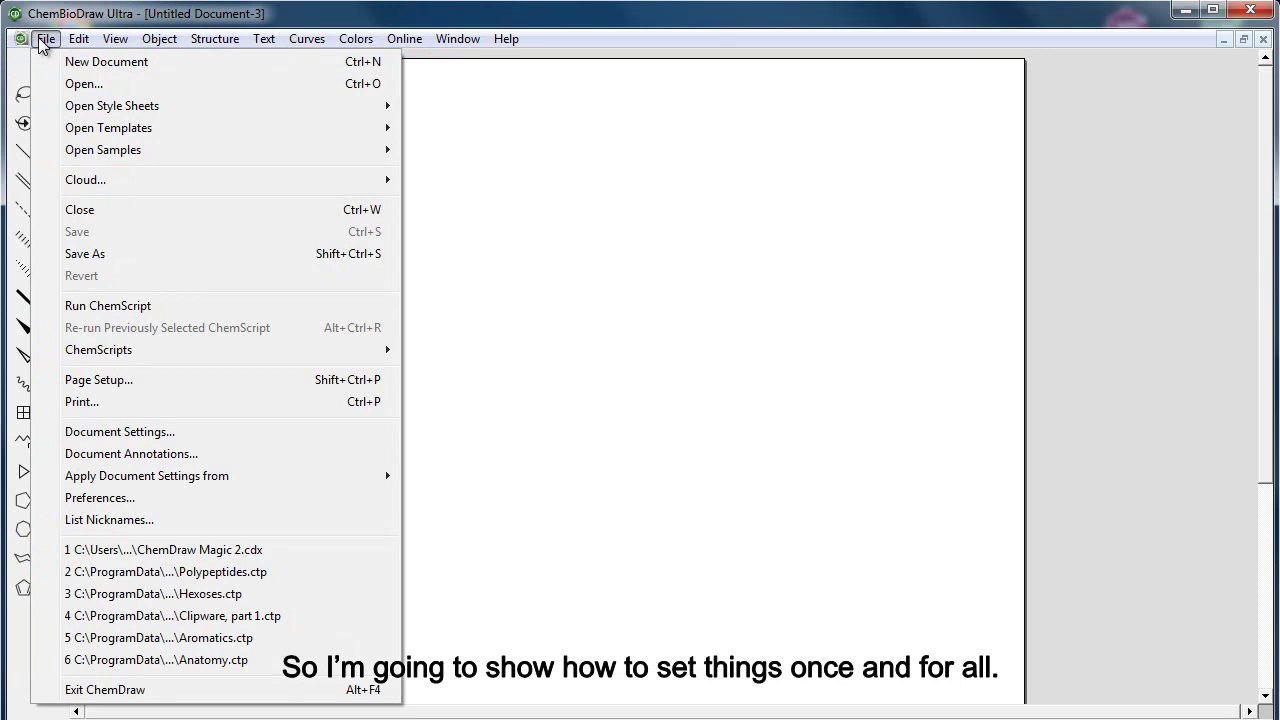
mouse_move(351, 478)
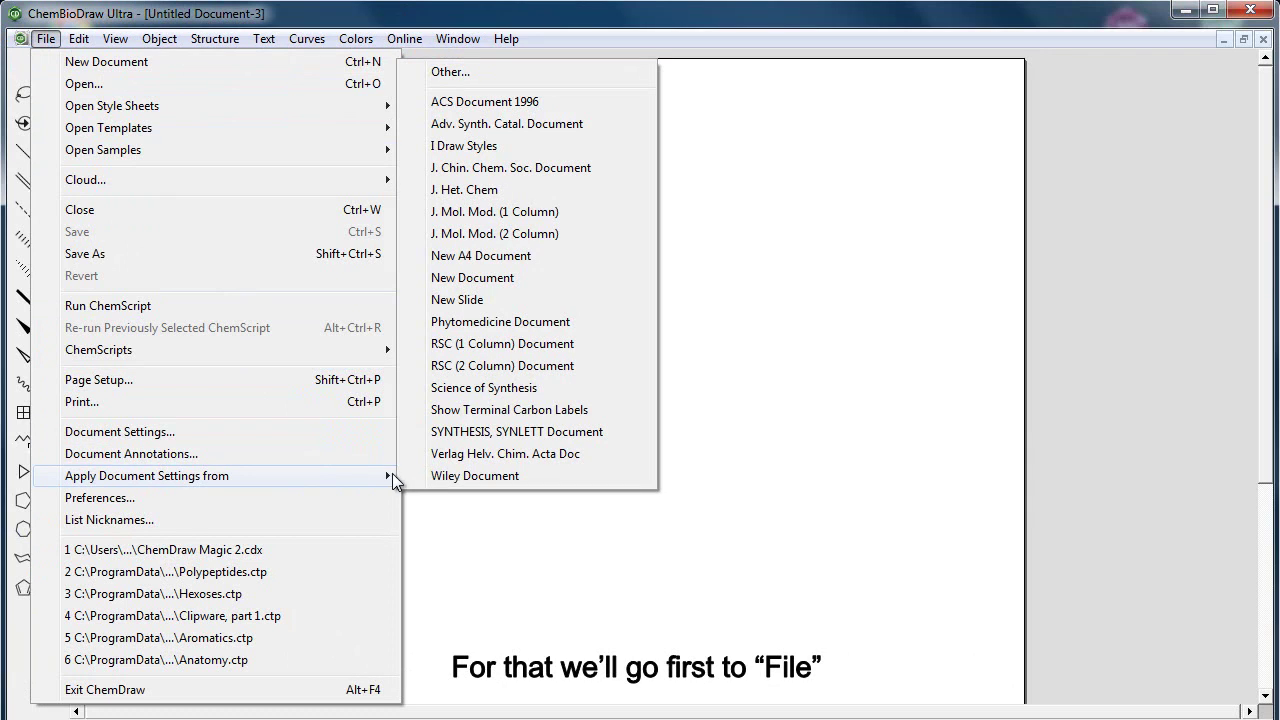
click(483, 104)
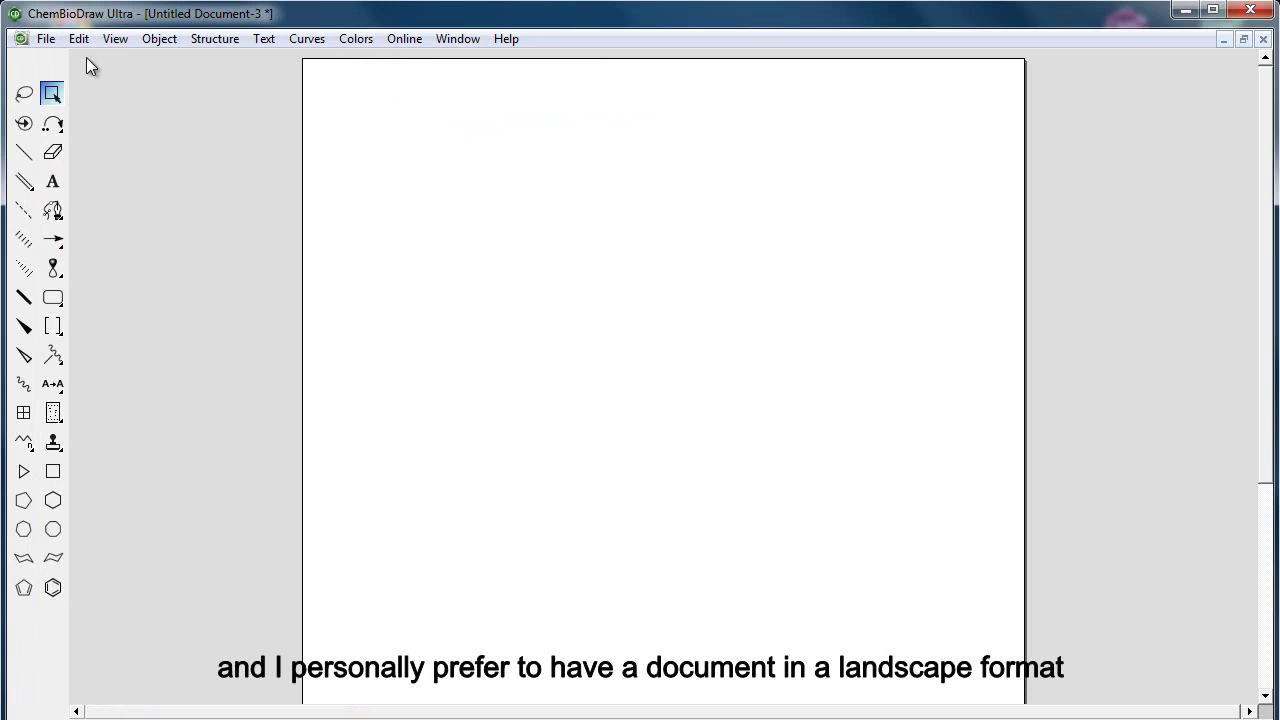
Set the document's page orientation to landscape (Paysage) in the document settings.
click(46, 38)
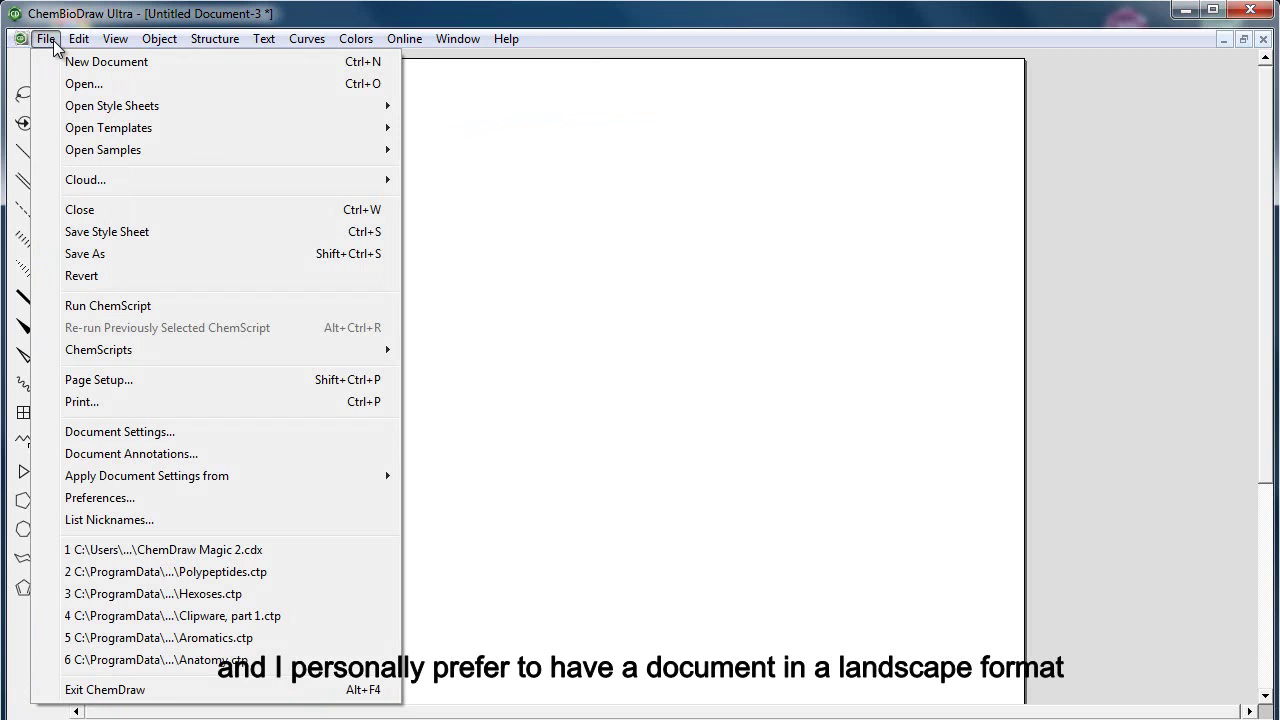
click(186, 436)
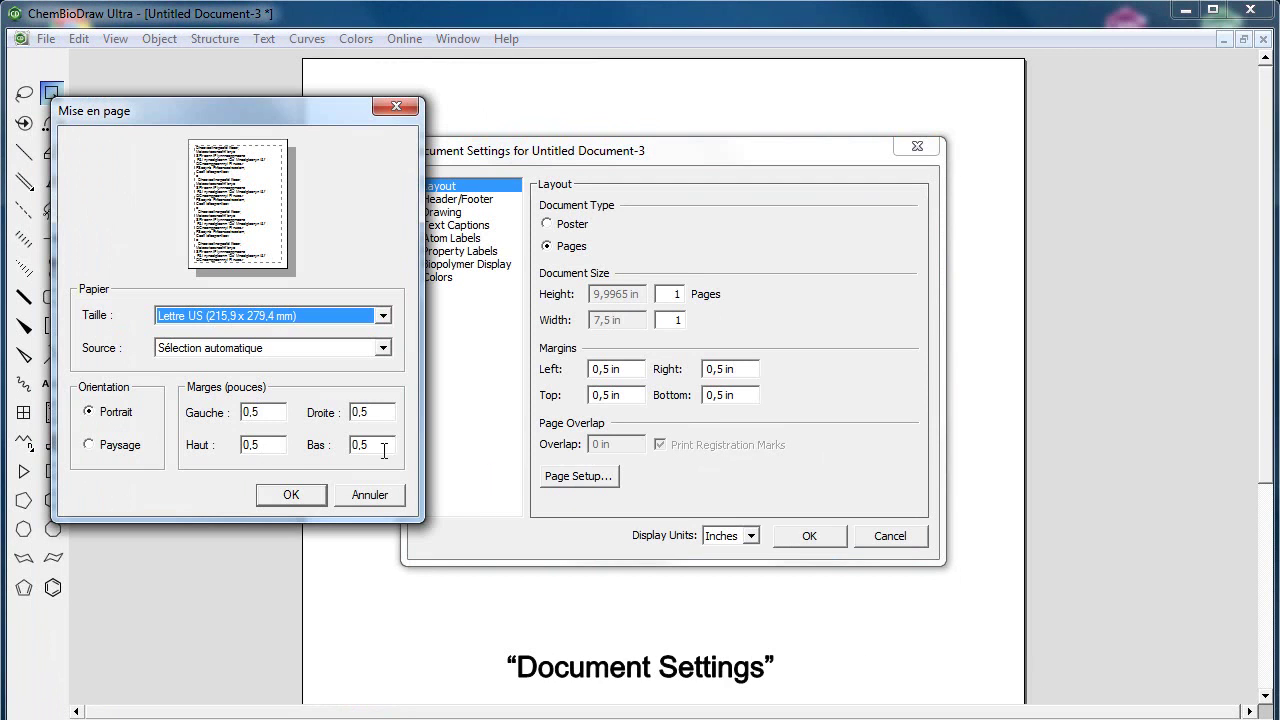
click(116, 447)
click(292, 495)
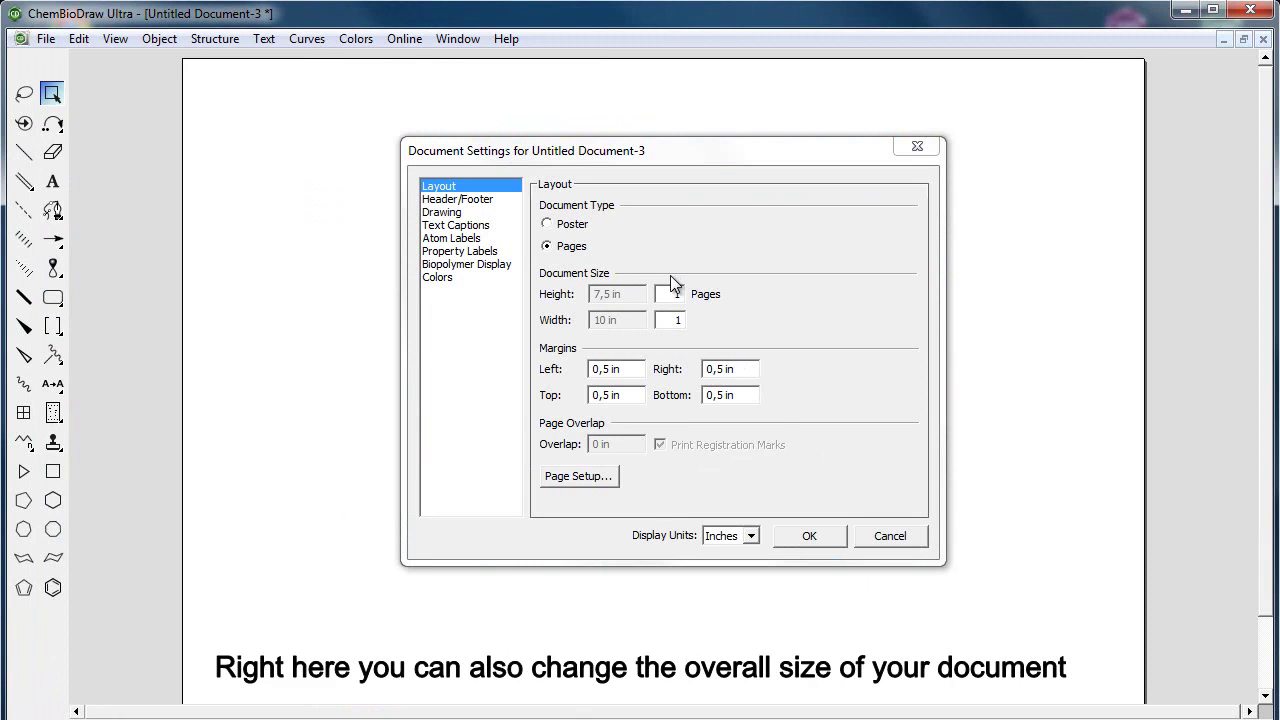
click(808, 536)
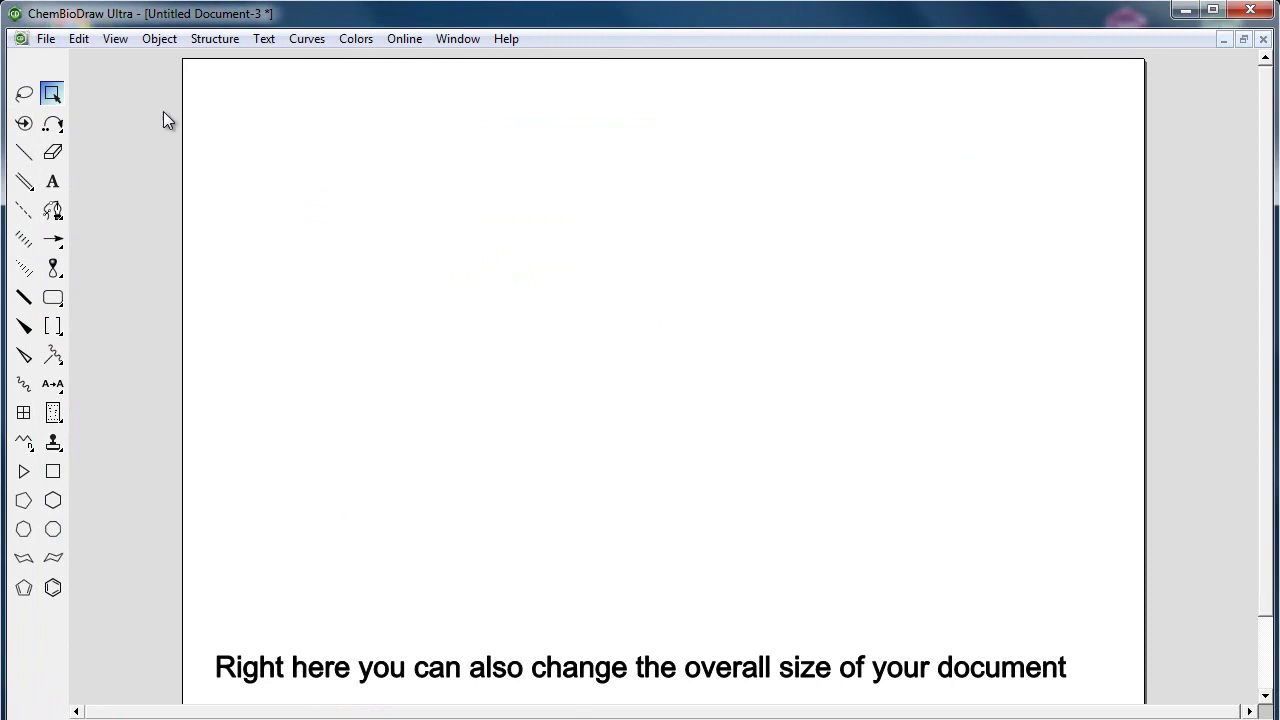
Save the document's settings as a ChemDraw style sheet named "ACS Landscape" in the ChemDraw Items folder.
click(46, 39)
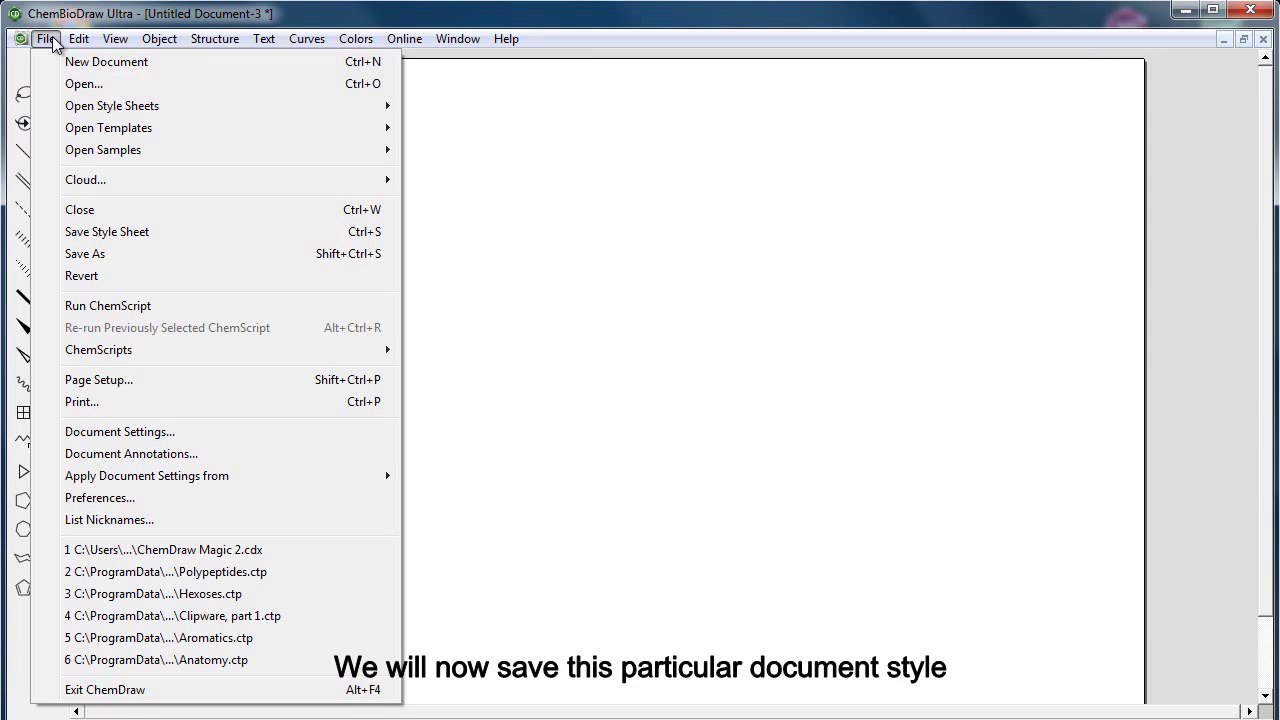
click(215, 232)
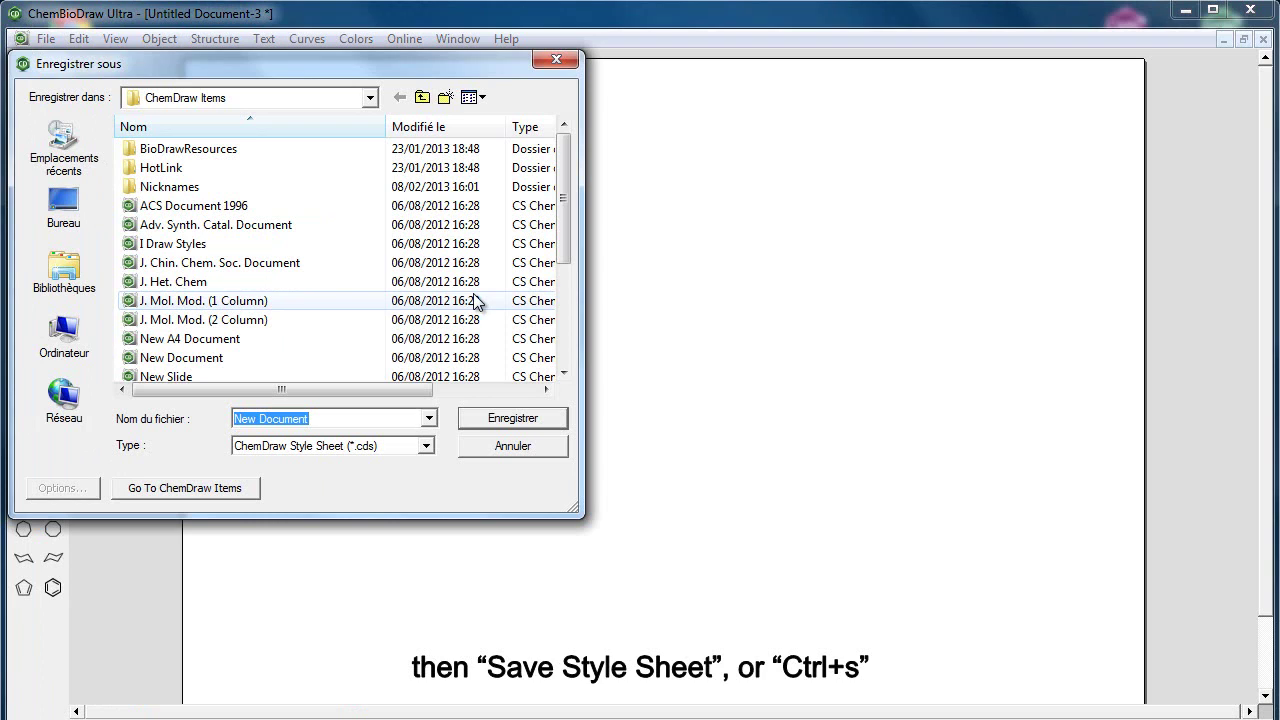
text(ACS Landscape)
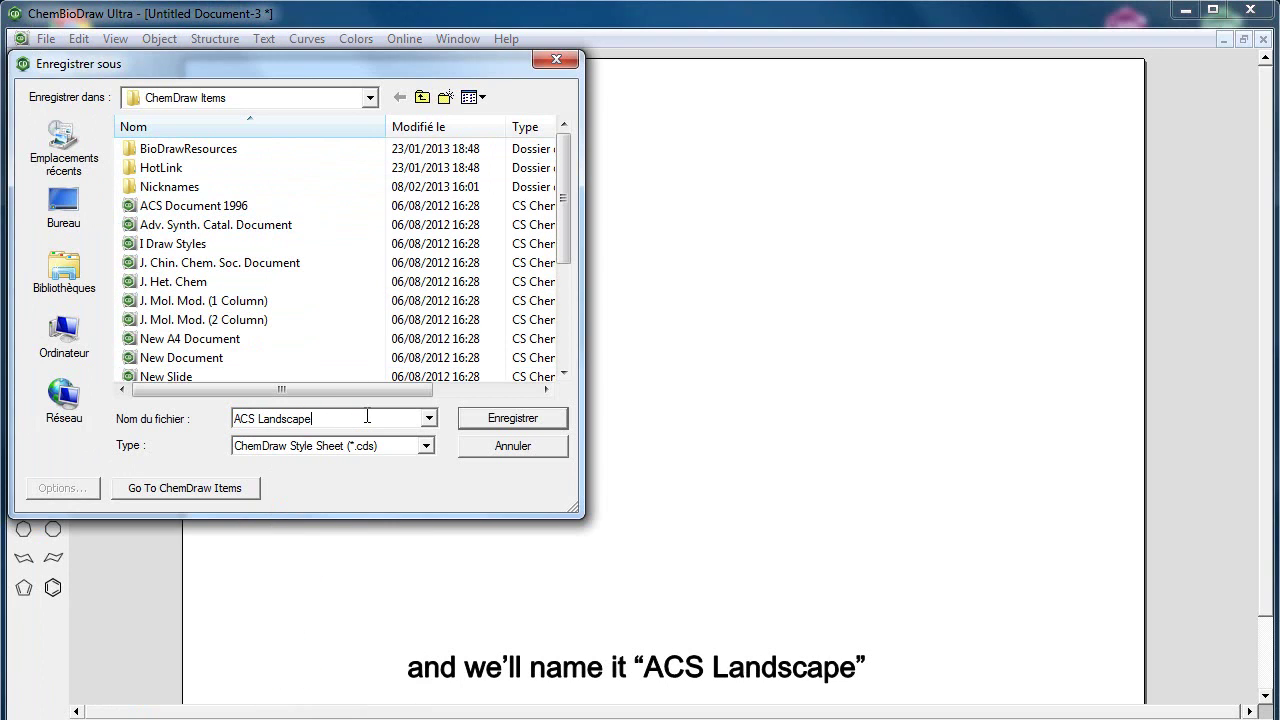
key(Return)
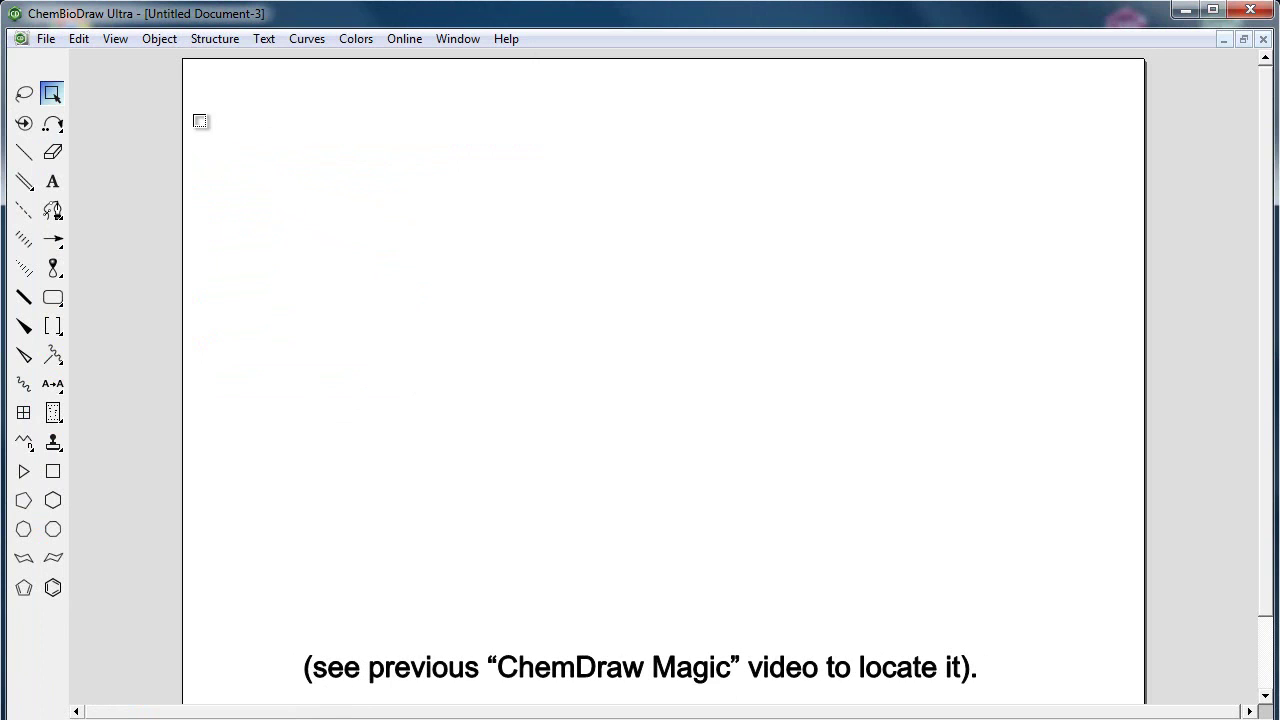
In the Open/Save preferences, stop opened style sheets from changing the default ACS Landscape.cds and make Solid Bond the default tool.
click(49, 40)
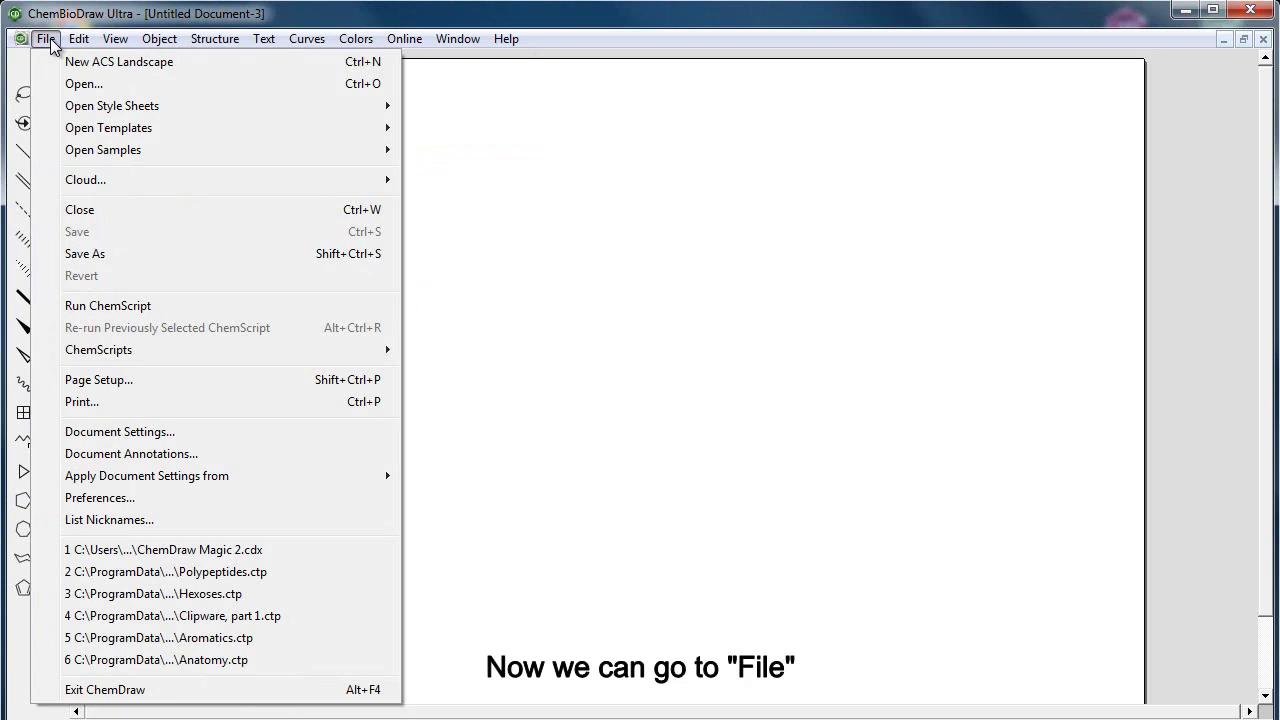
click(120, 496)
click(475, 218)
drag(785, 234, 847, 234)
click(795, 234)
drag(731, 234, 804, 233)
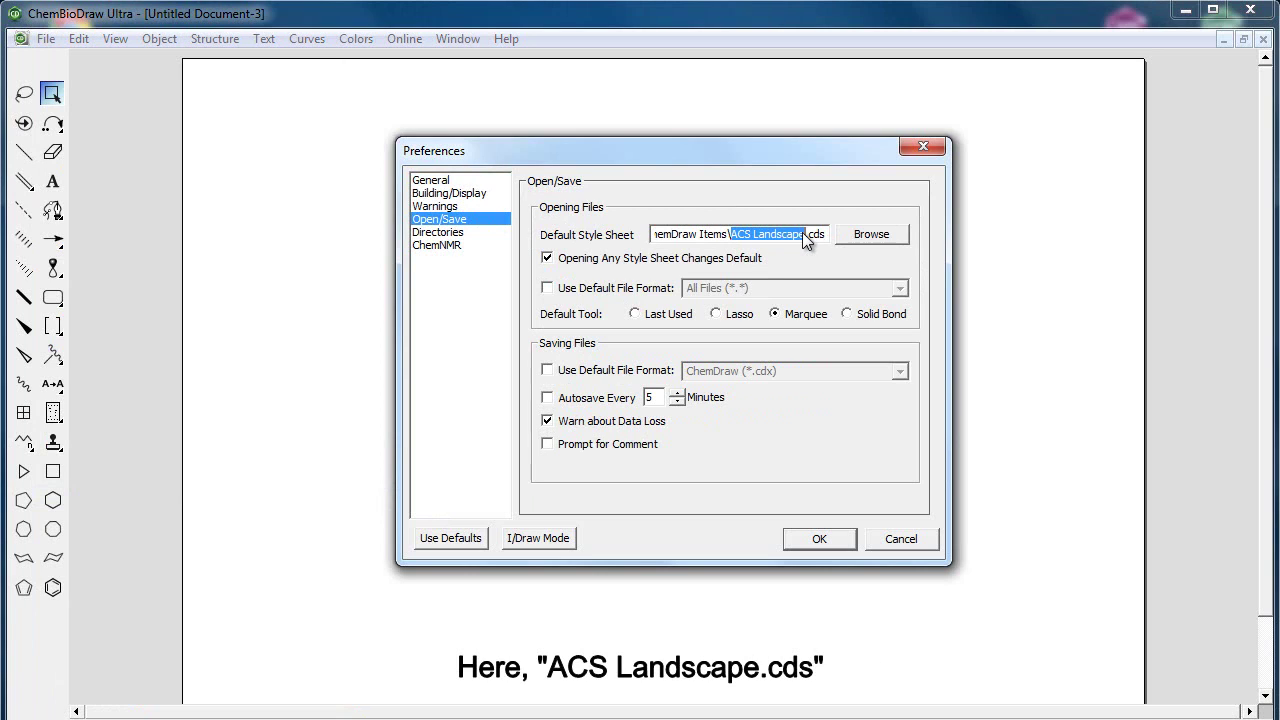
click(730, 234)
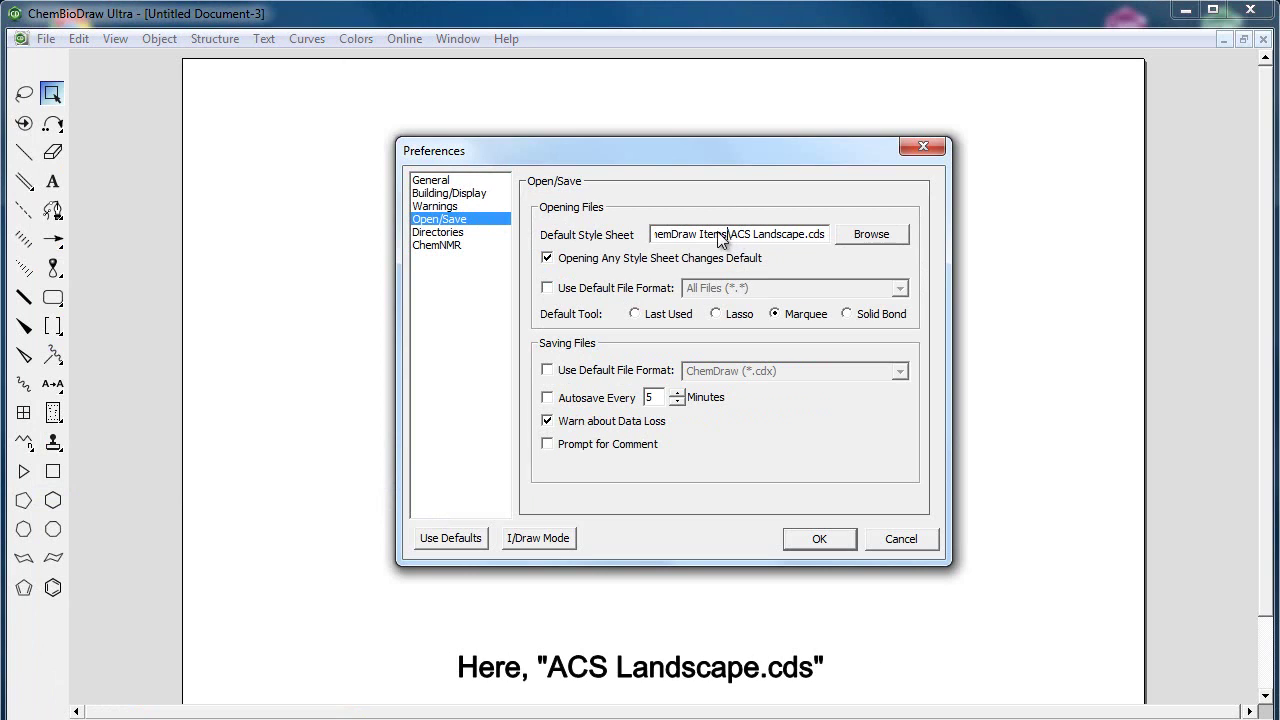
click(547, 258)
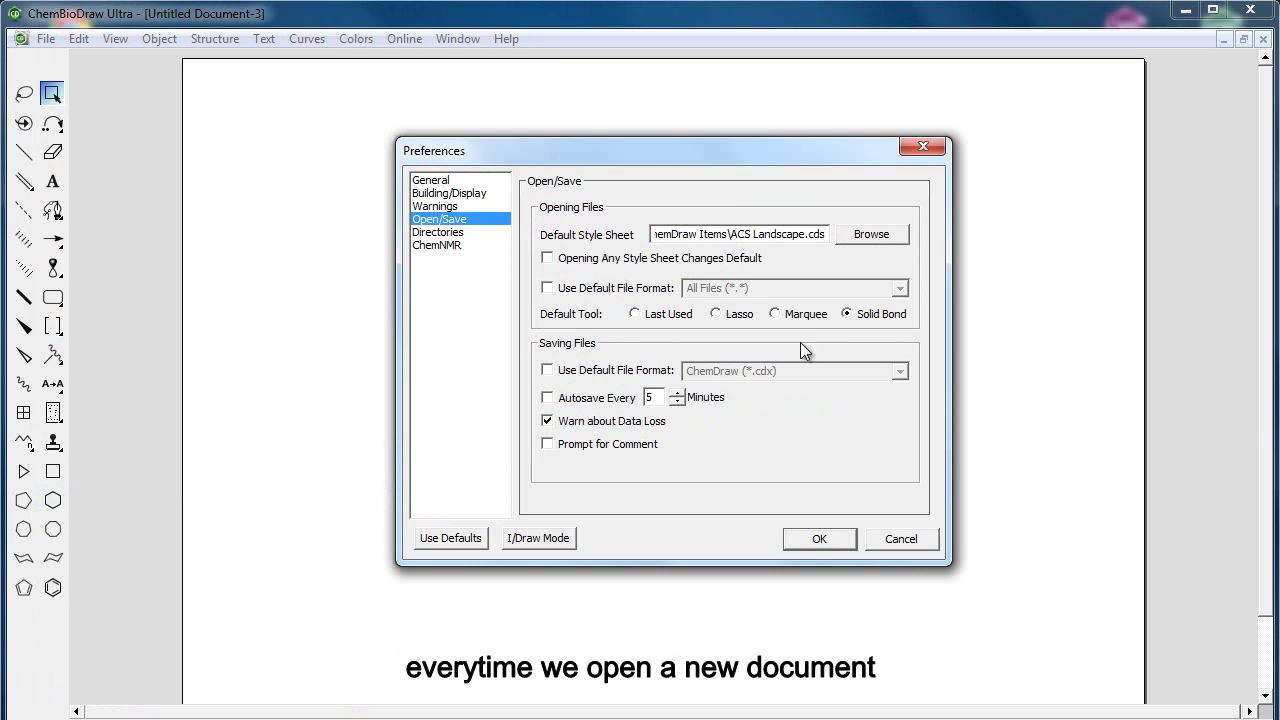
click(810, 540)
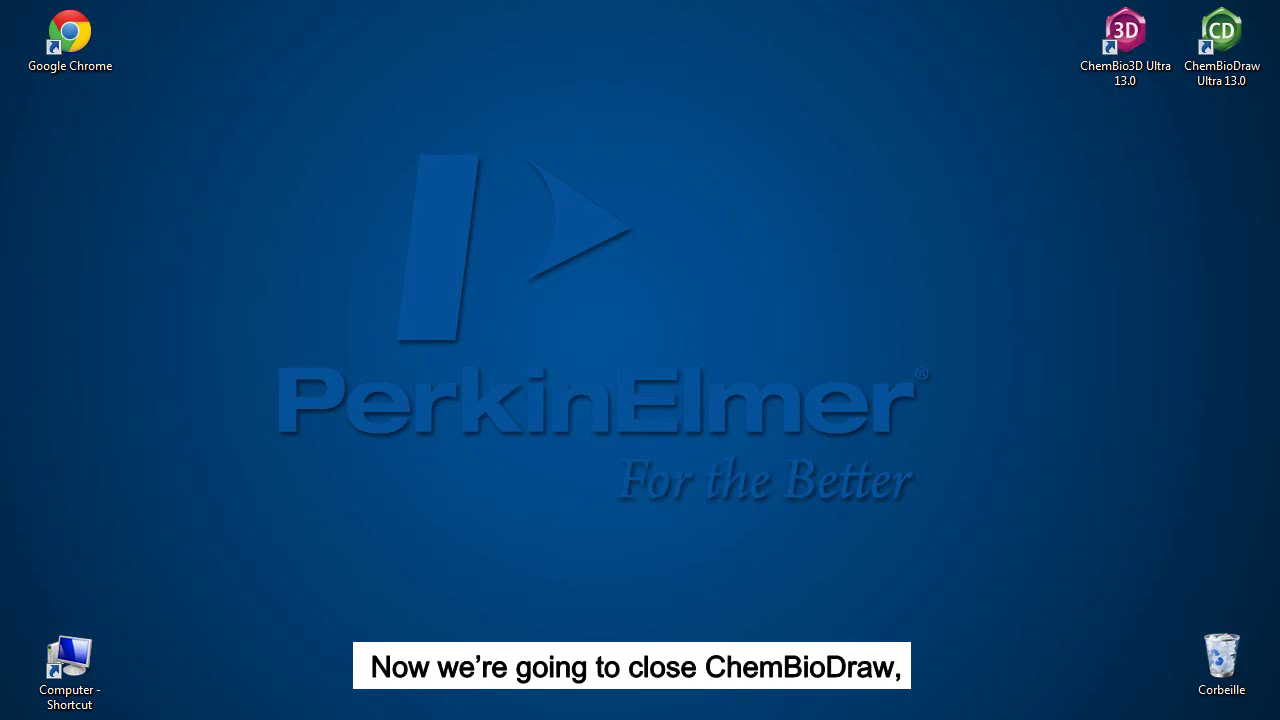
Relaunch ChemBioDraw Ultra 13.0 and draw a three-carbon chain with a double-bonded oxygen on its central carbon.
double_click(1222, 35)
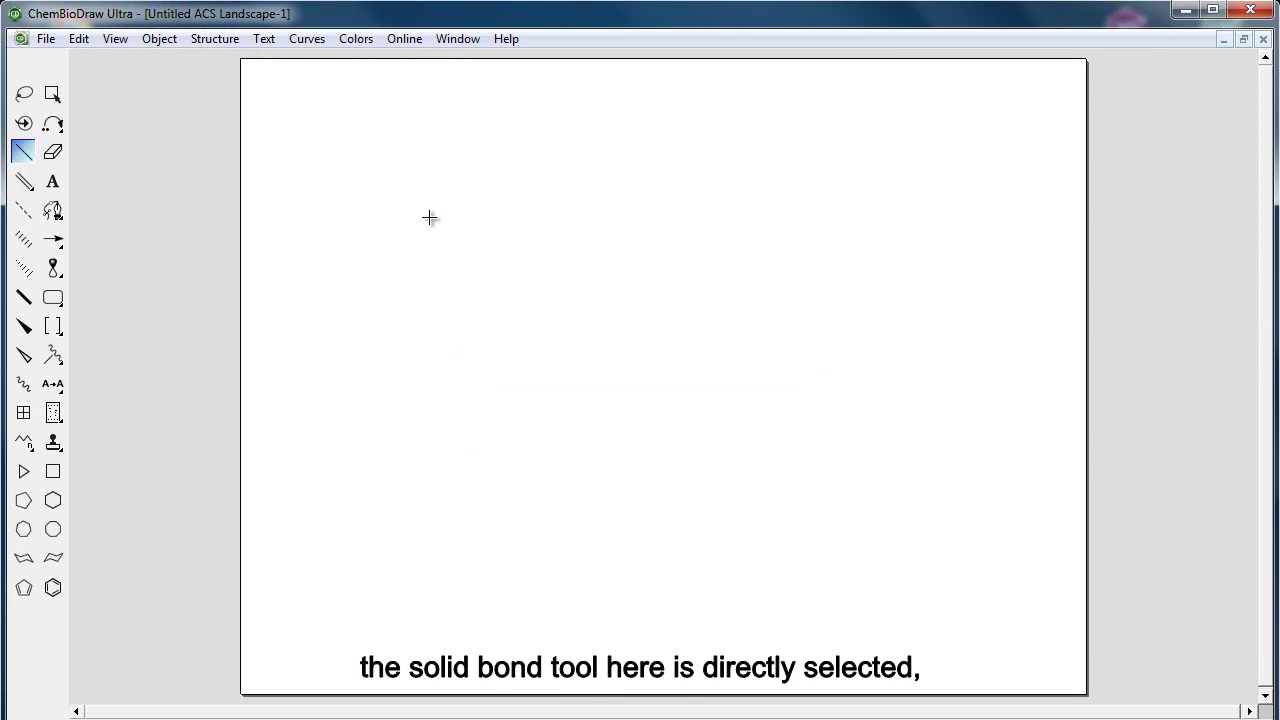
key(F7)
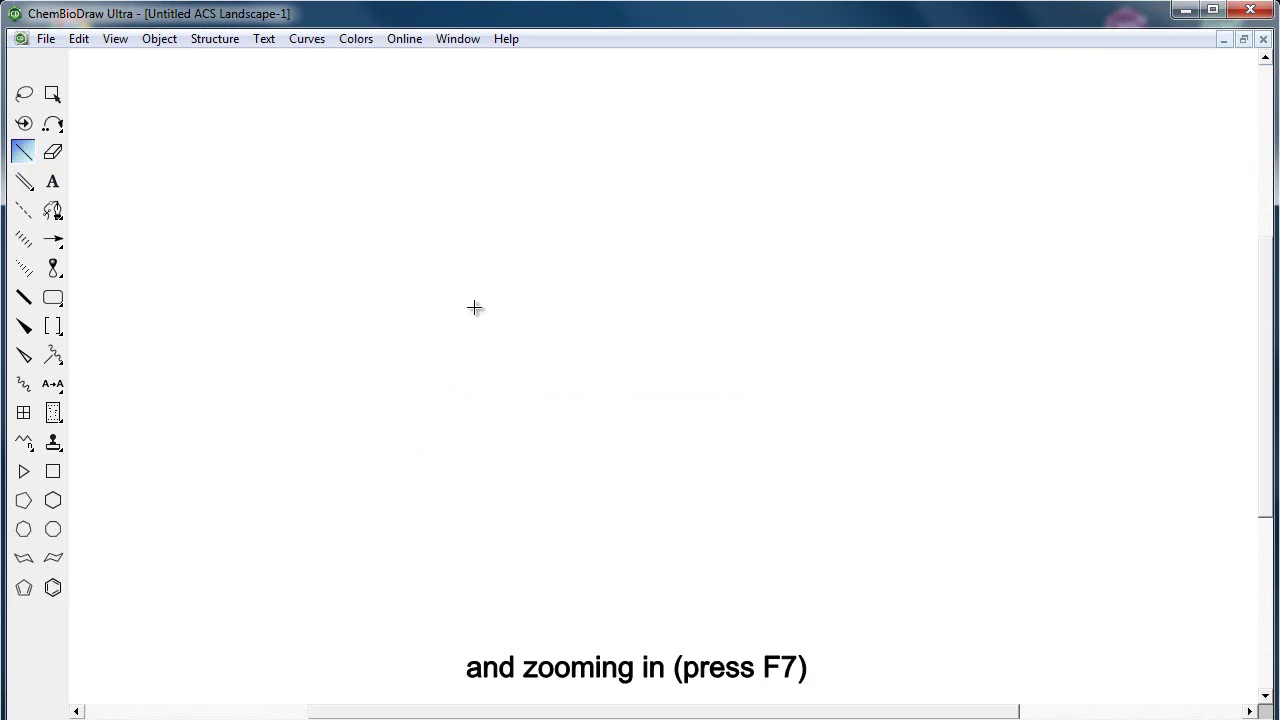
click(471, 314)
click(504, 297)
click(505, 297)
click(504, 277)
key(o)
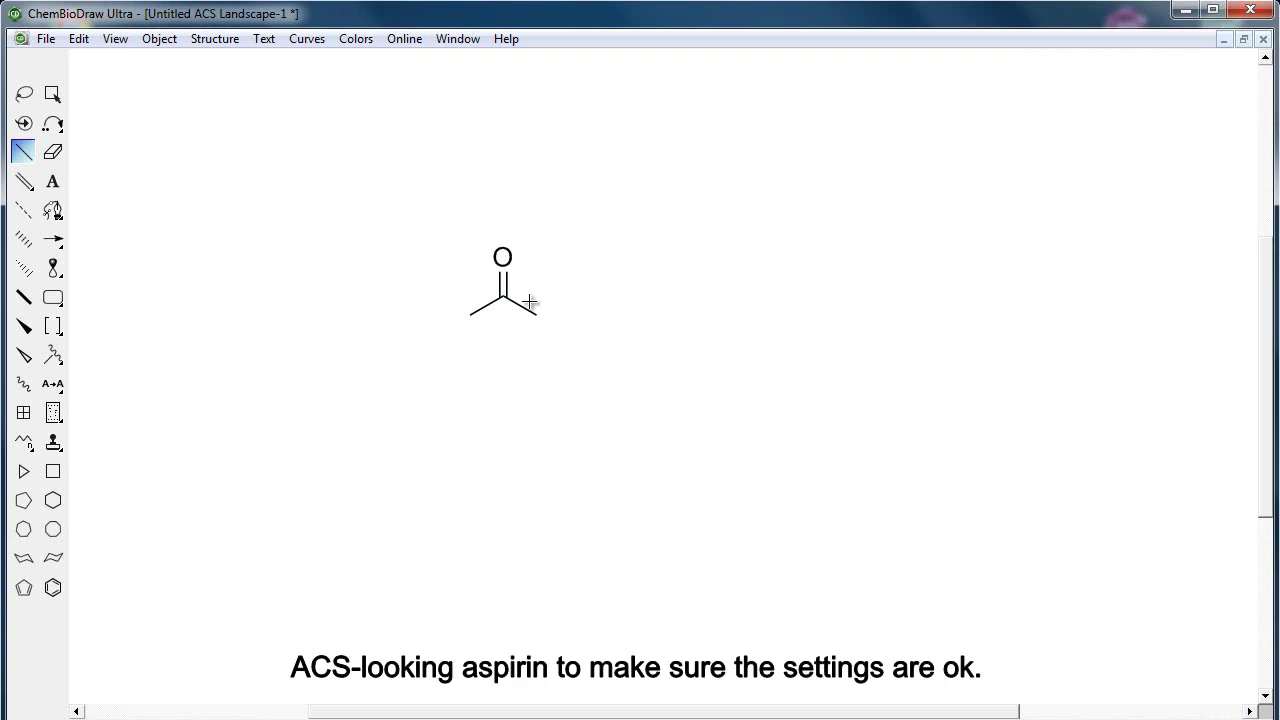
Turn one end carbon into an ester oxygen and attach a benzene ring to it.
key(o)
key(j)
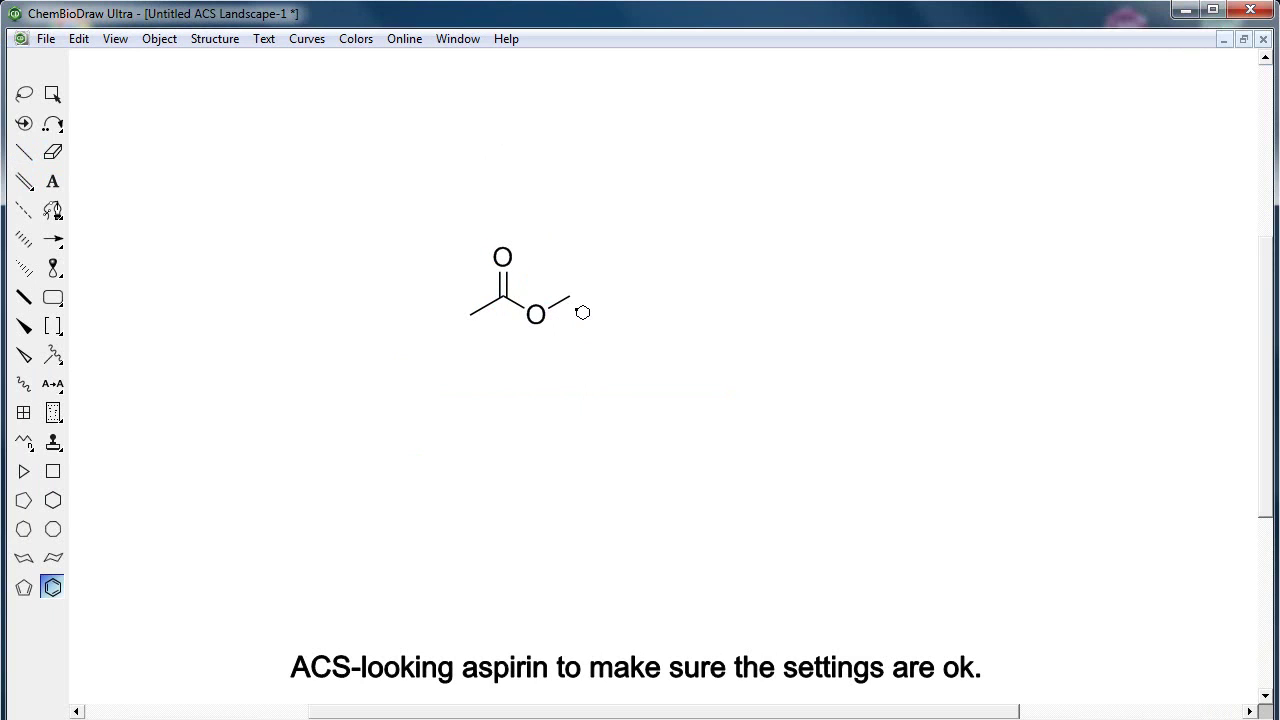
click(571, 298)
Add a carboxylic acid group to the ring carbon next to the ester to complete aspirin, and select the whole molecule.
key(0)
key(0)
key(0)
key(2)
key(o)
key(o)
key(ctrl+a)
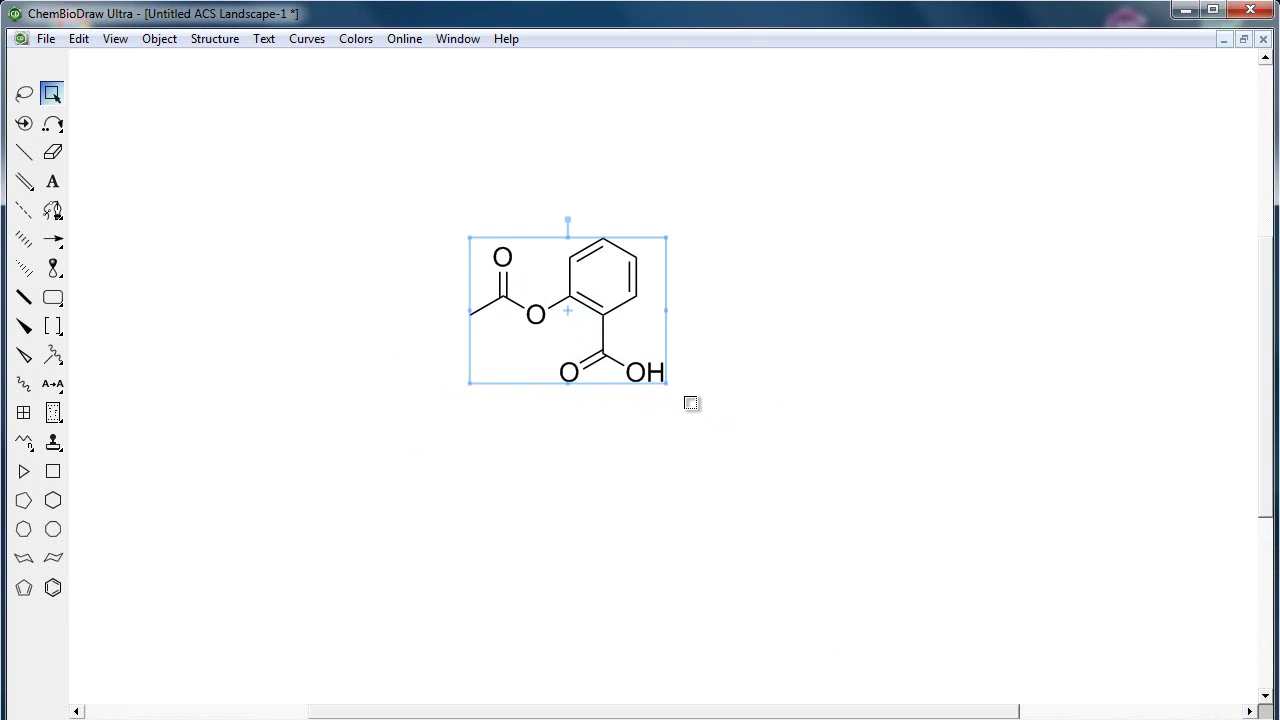
drag(632, 370, 680, 374)
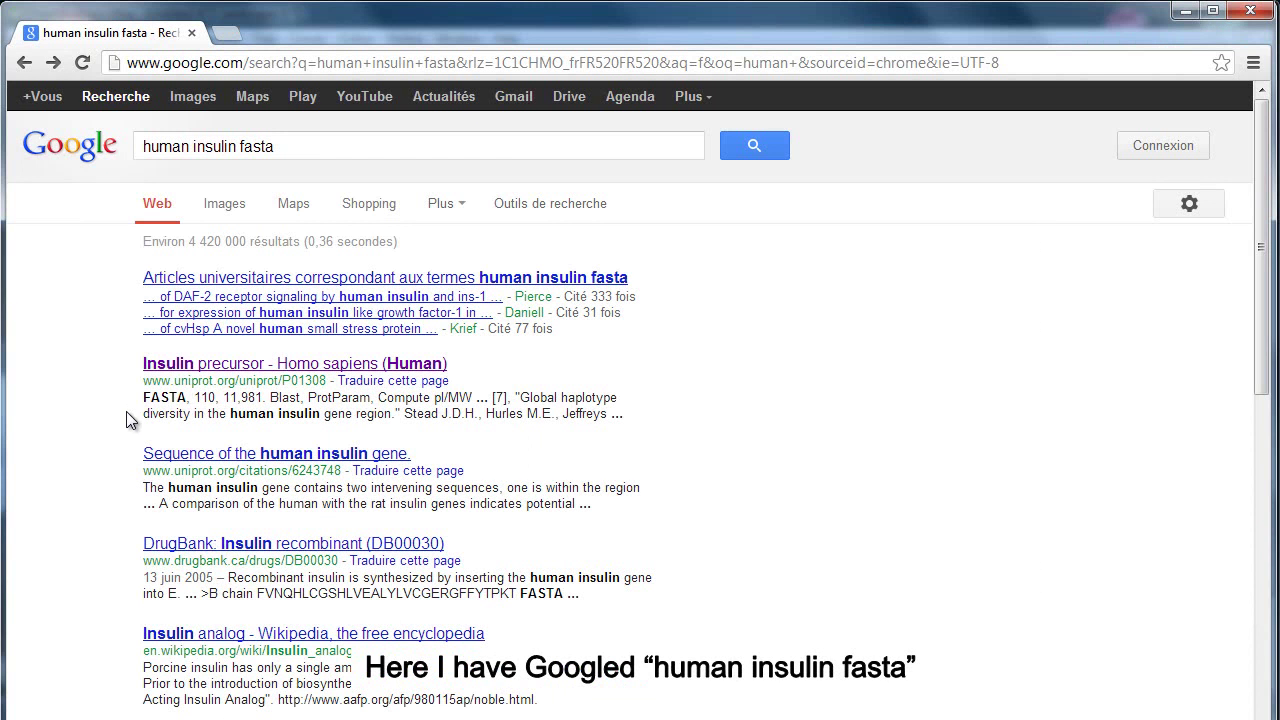
In the browser, open the UniProt entry for the human insulin precursor and go to its Insulin B chain.
click(290, 365)
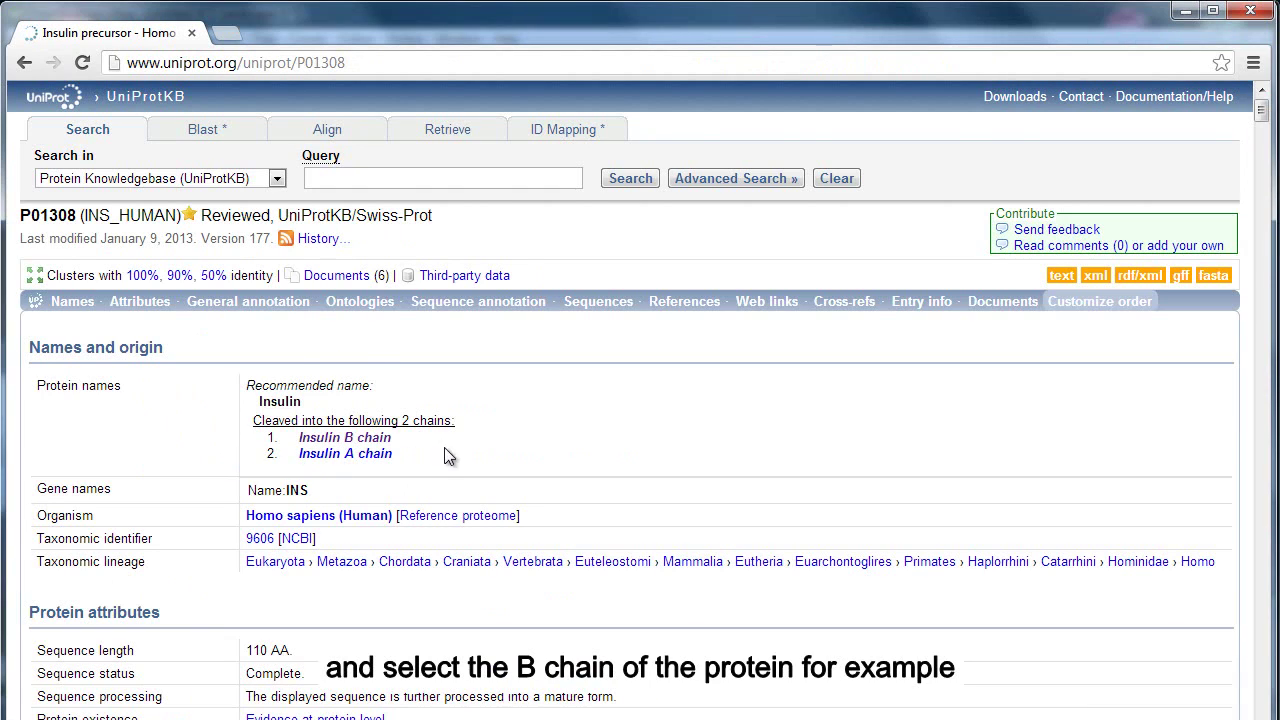
click(385, 440)
scroll(450, 432, down, 5)
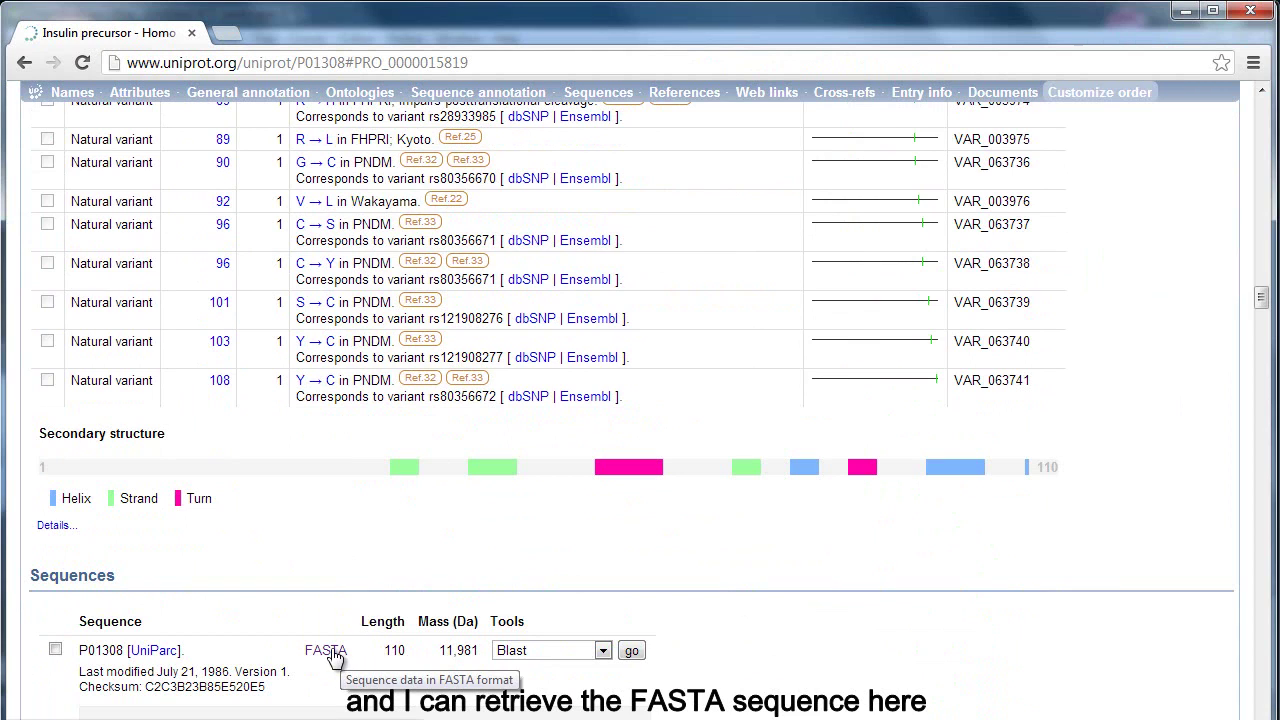
Open the FASTA data of sequence P01308 and copy the complete sequence text.
click(331, 652)
drag(391, 251, 140, 50)
key(ctrl+c)
Switch to ChemBioDraw, paste the copied sequence as a FASTA peptide, and move it toward the middle of the page.
key(alt+Tab)
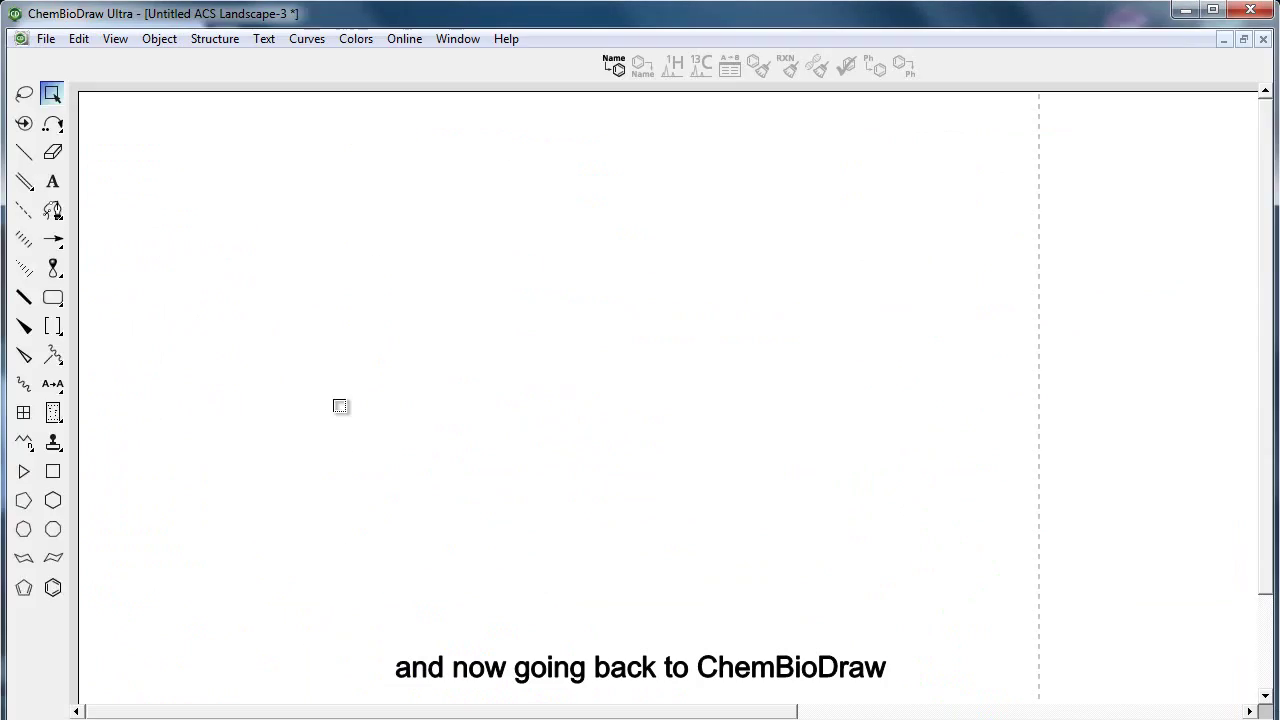
right_click(520, 332)
mouse_move(640, 460)
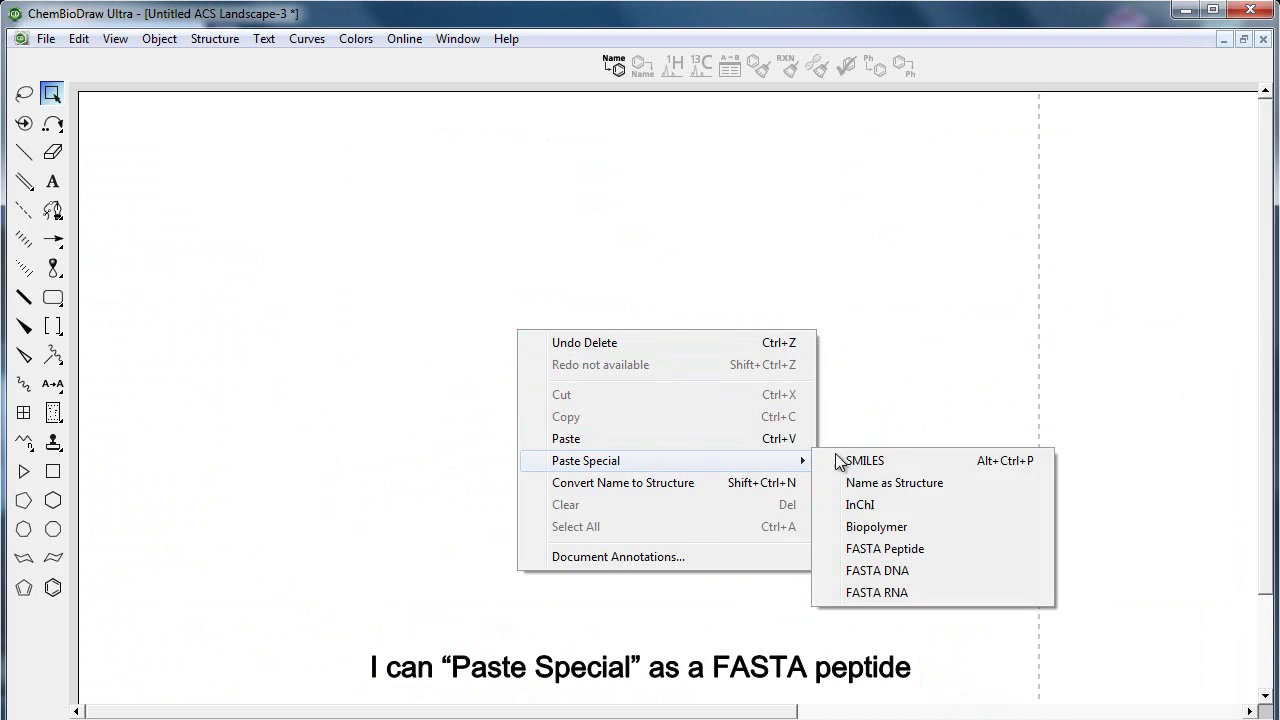
click(866, 546)
drag(793, 375, 546, 432)
click(475, 591)
Expand the labels of three glutamic acid residues (E) in the second and third rows, and deselect the peptide.
click(329, 469)
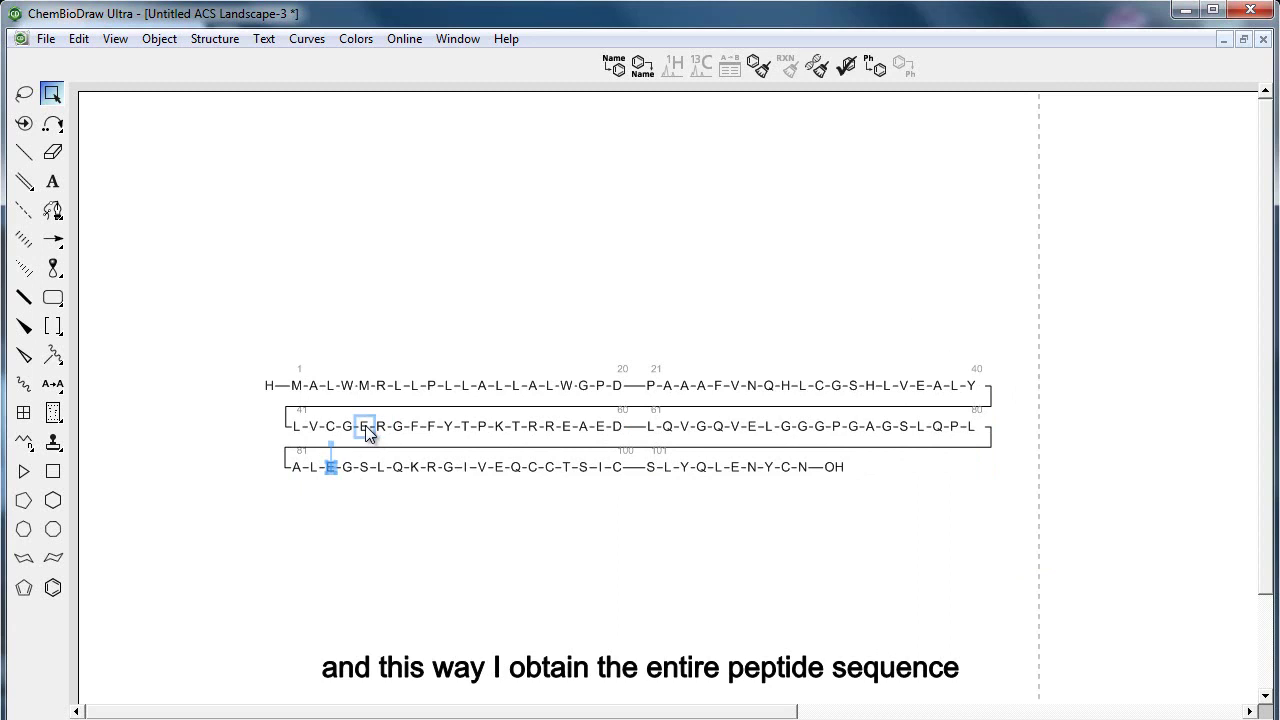
shift+click(366, 428)
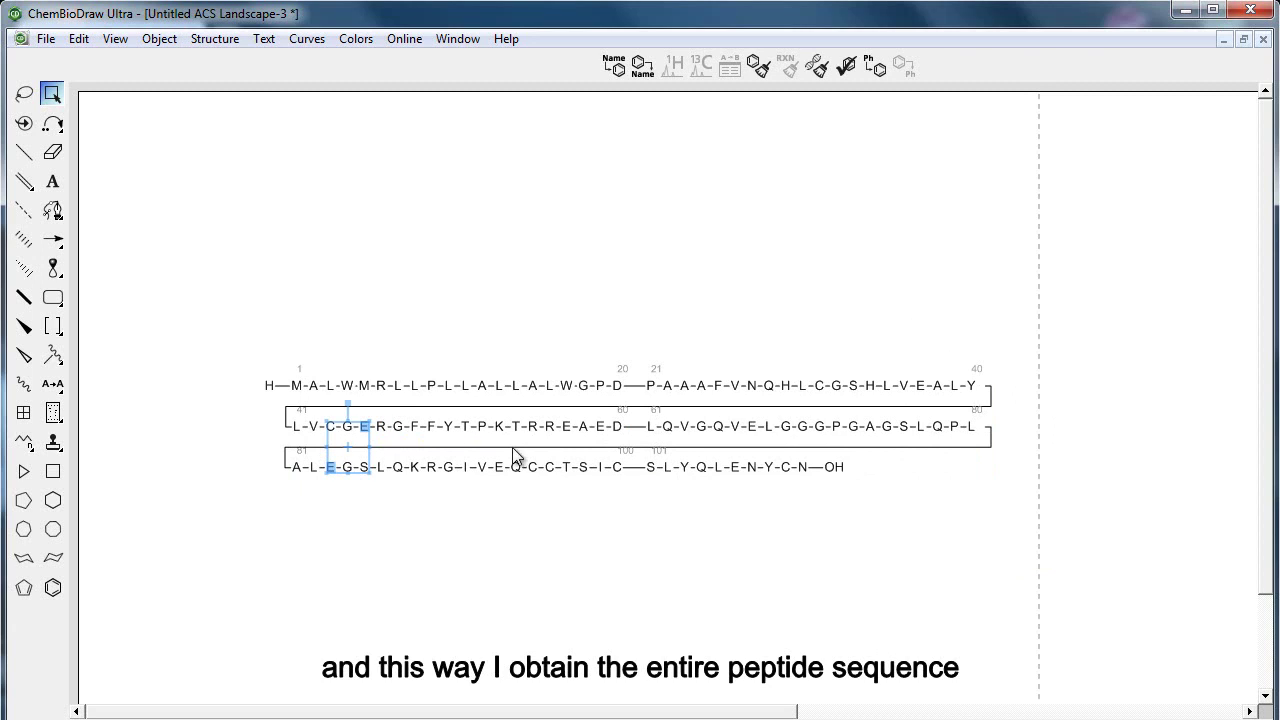
shift+click(753, 427)
click(876, 66)
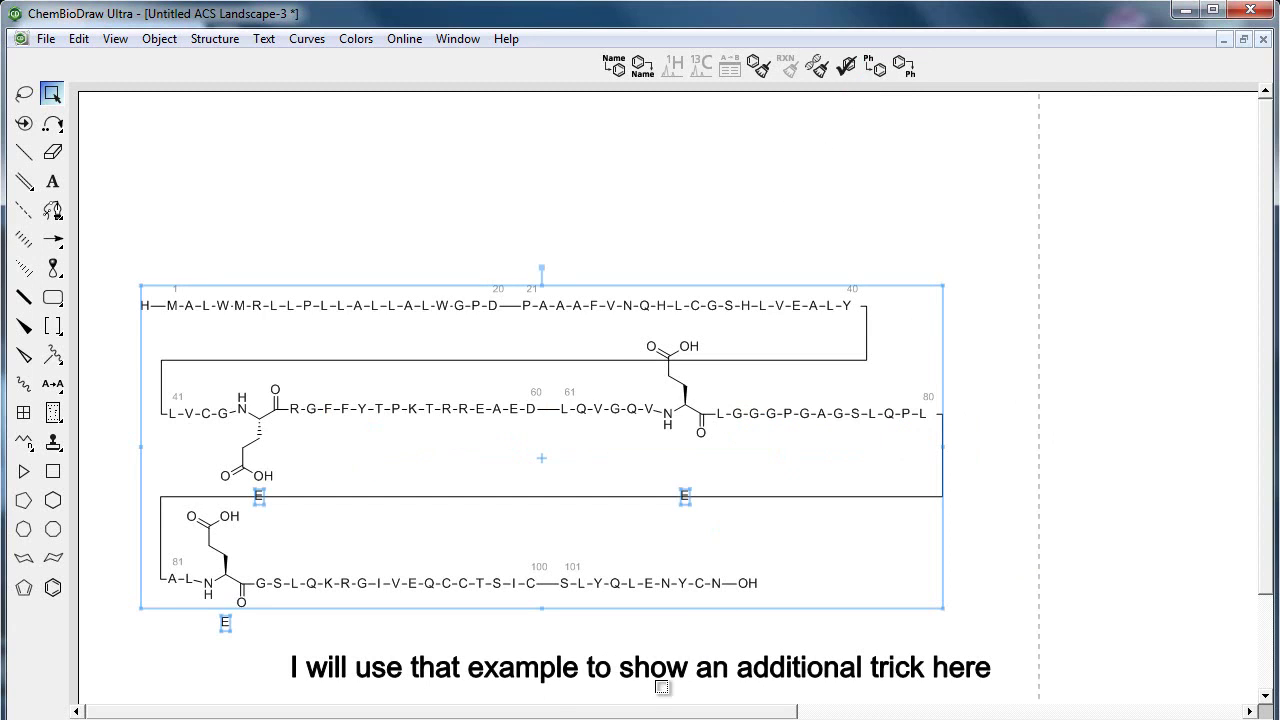
click(476, 674)
Add a solid bond to the side-chain OH oxygen of each of the three expanded glutamic acid residues.
key(x)
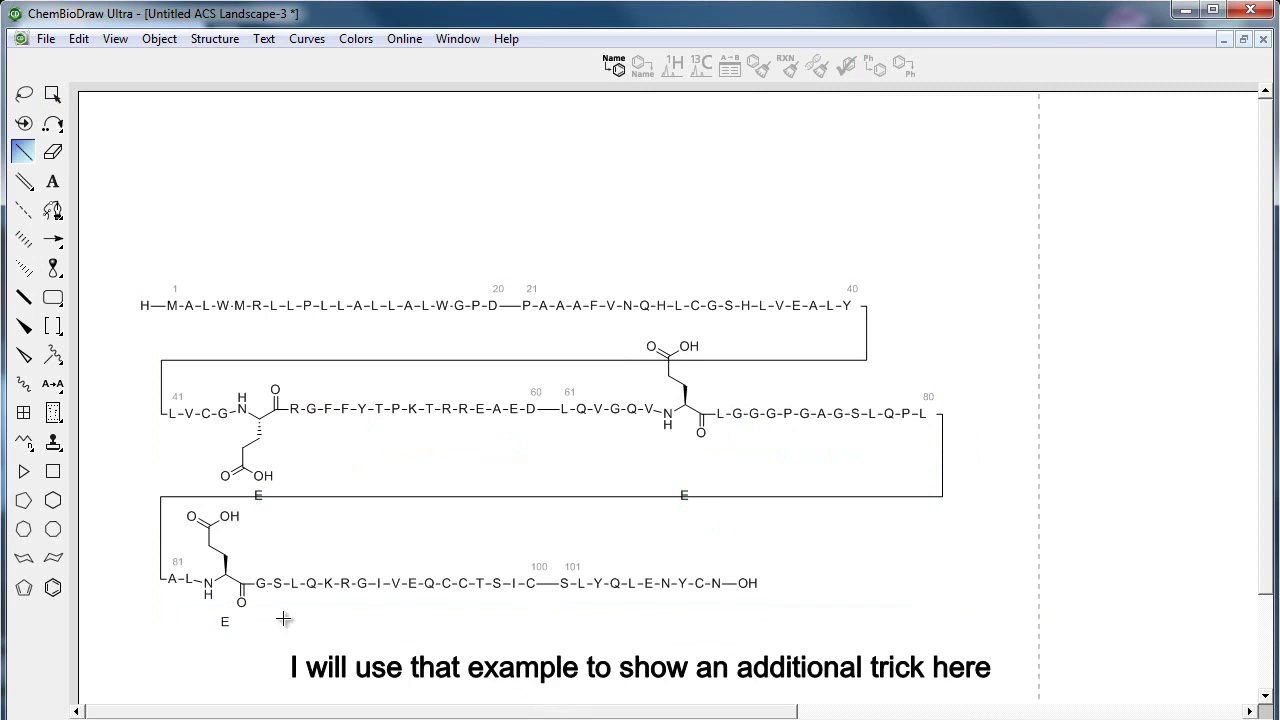
click(224, 516)
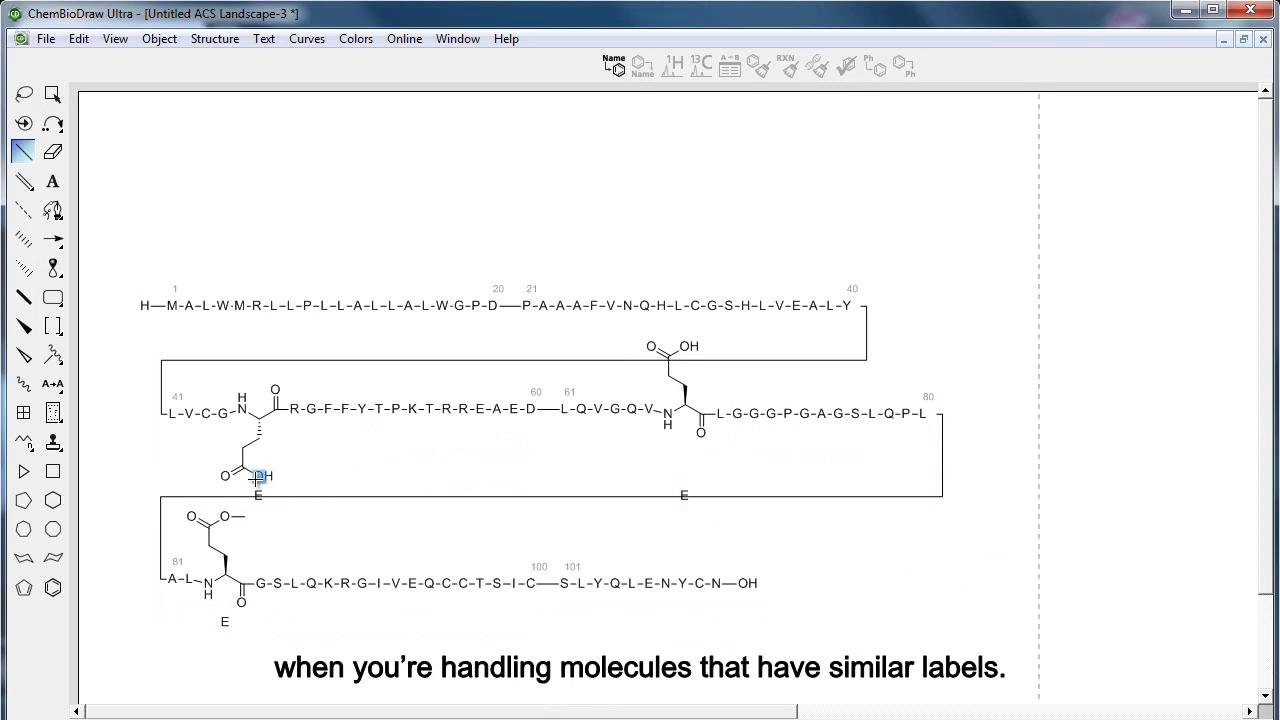
click(258, 476)
click(688, 346)
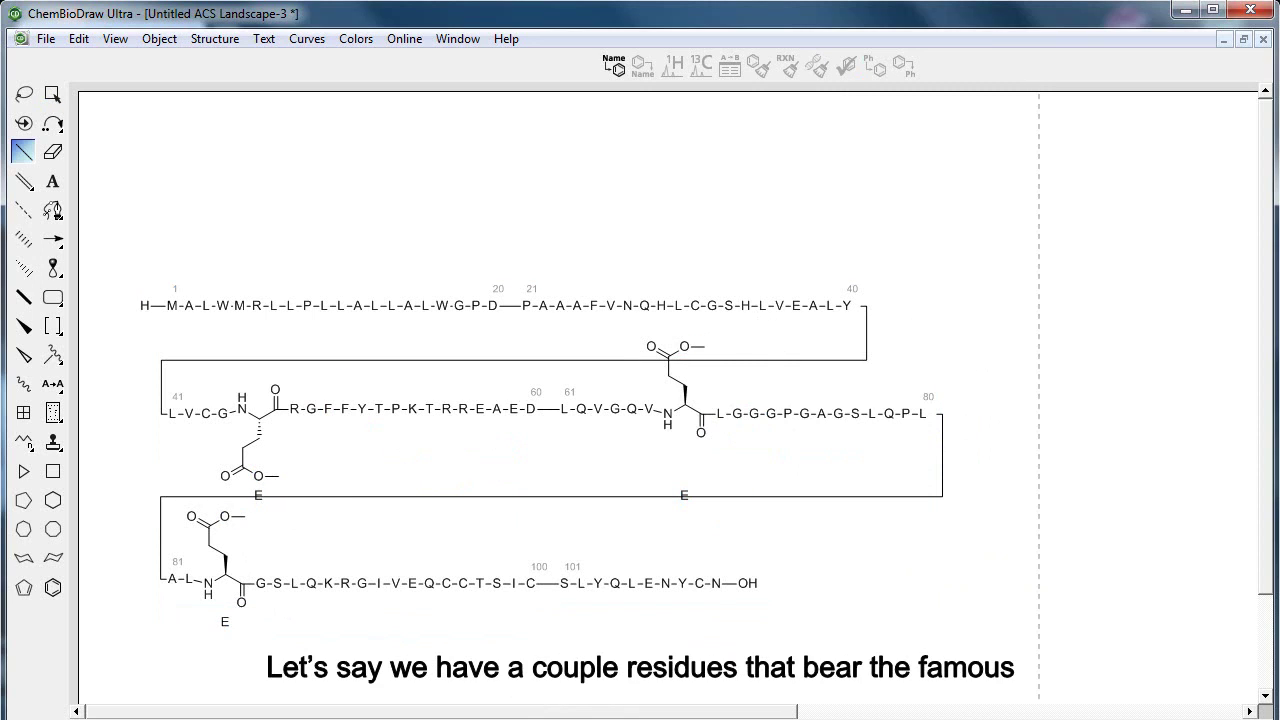
Label the end of the new bond on the third-row residue "protecting group with a long name".
key(t)
click(247, 516)
text(protecting gr)
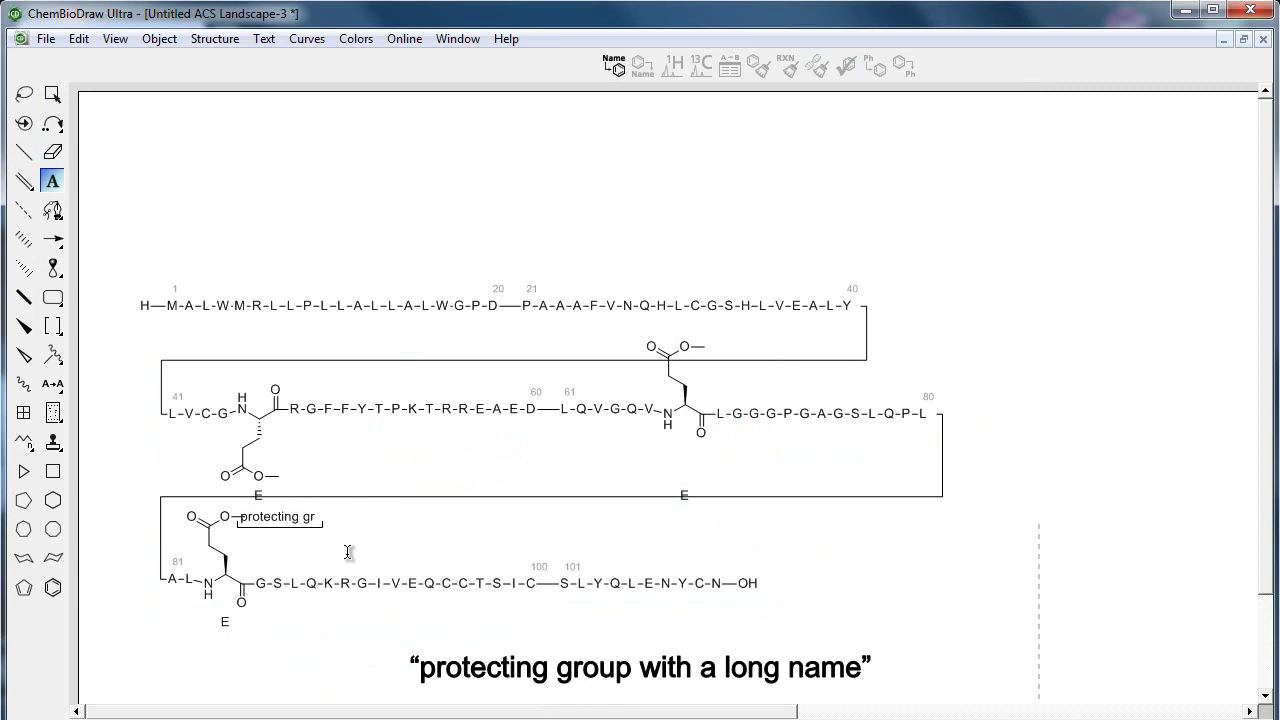
text(oup with a long na)
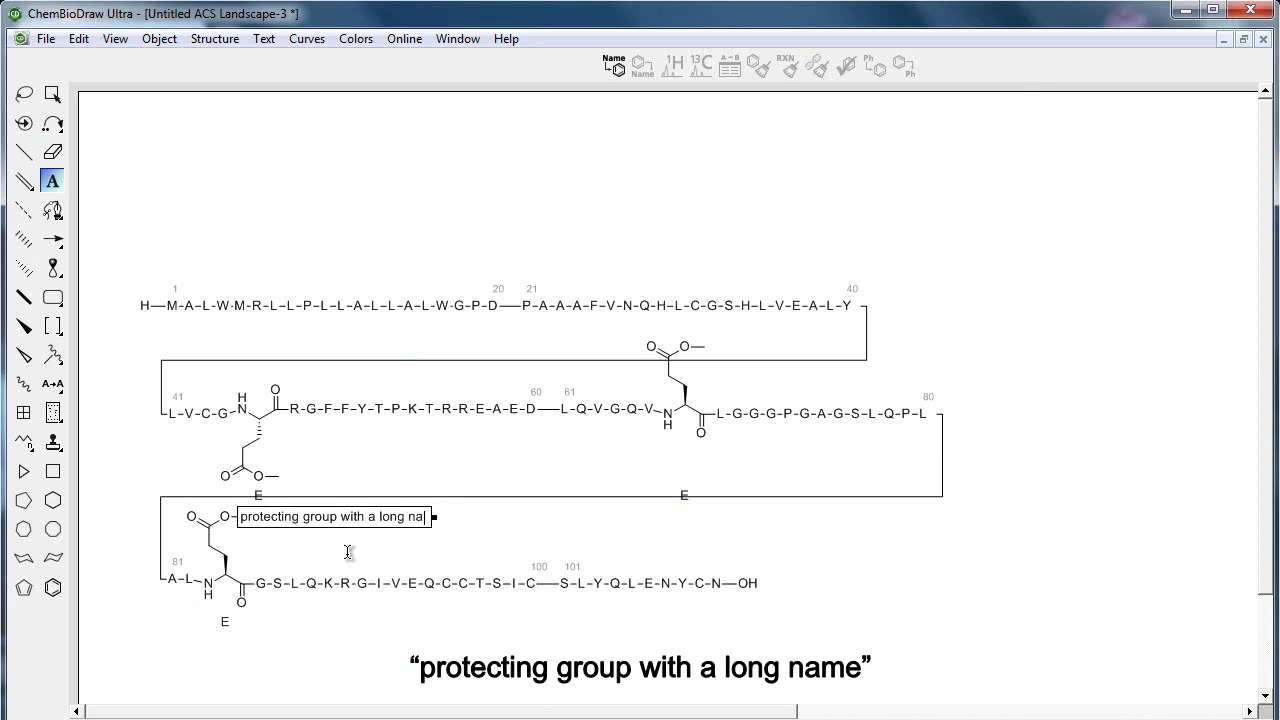
text(me)
click(411, 613)
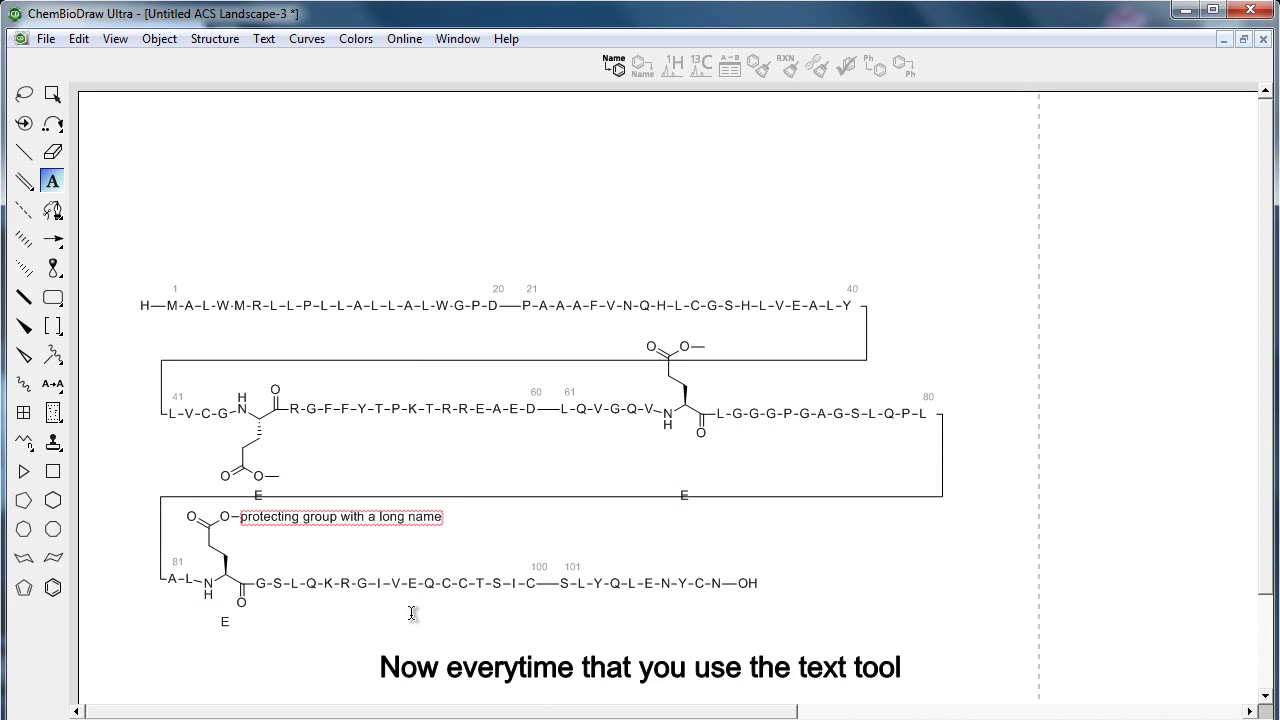
Repeat the protecting group label on the open bond ends of the other two expanded residues with the Solid Bond tool.
key(Escape)
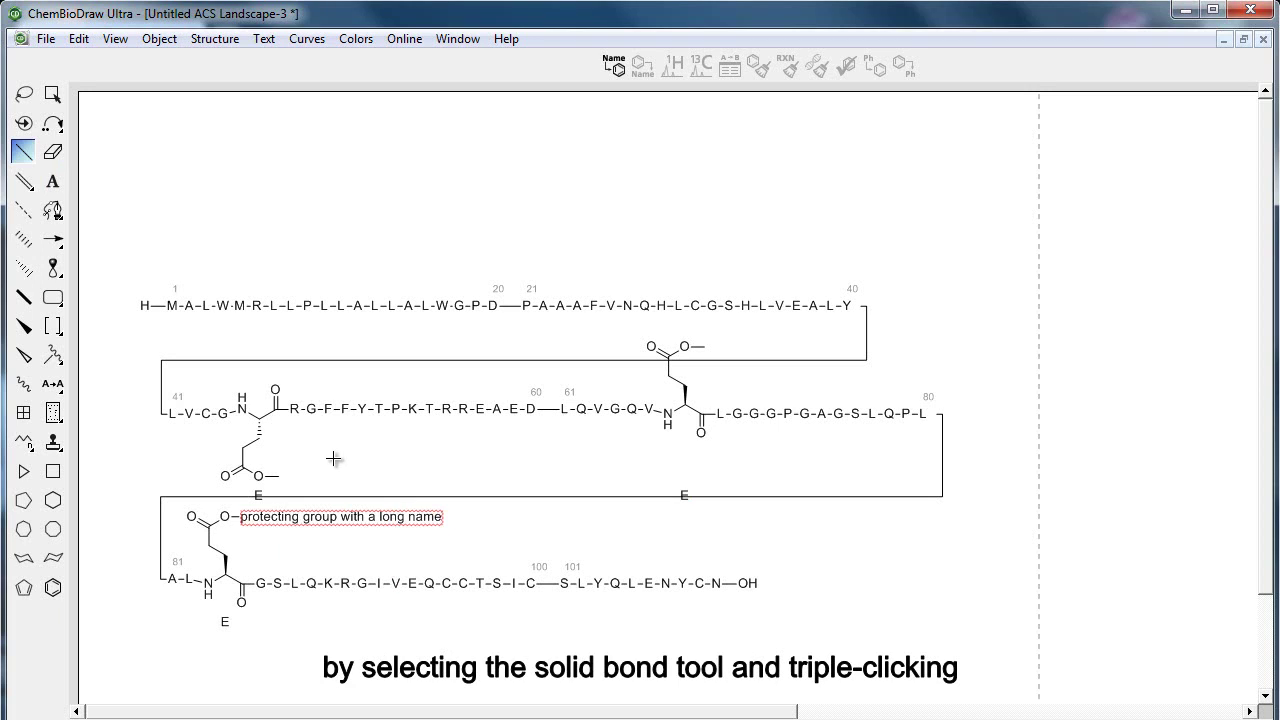
triple_click(280, 477)
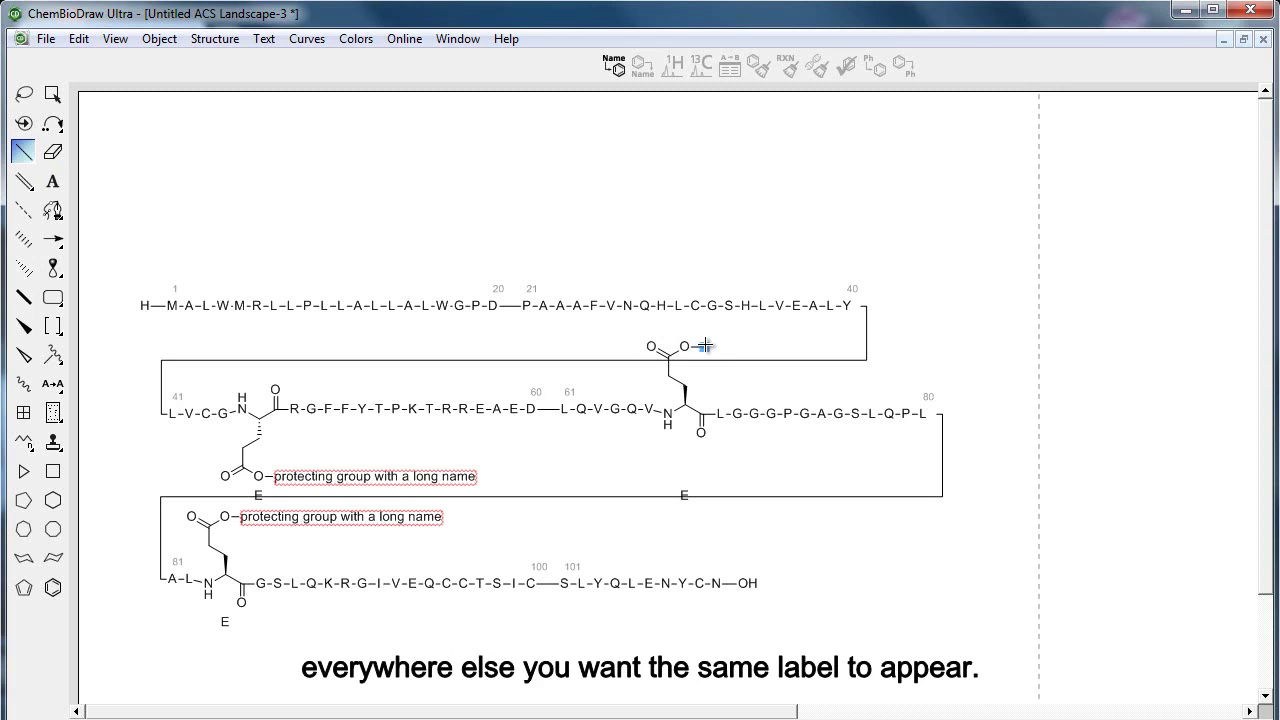
triple_click(705, 346)
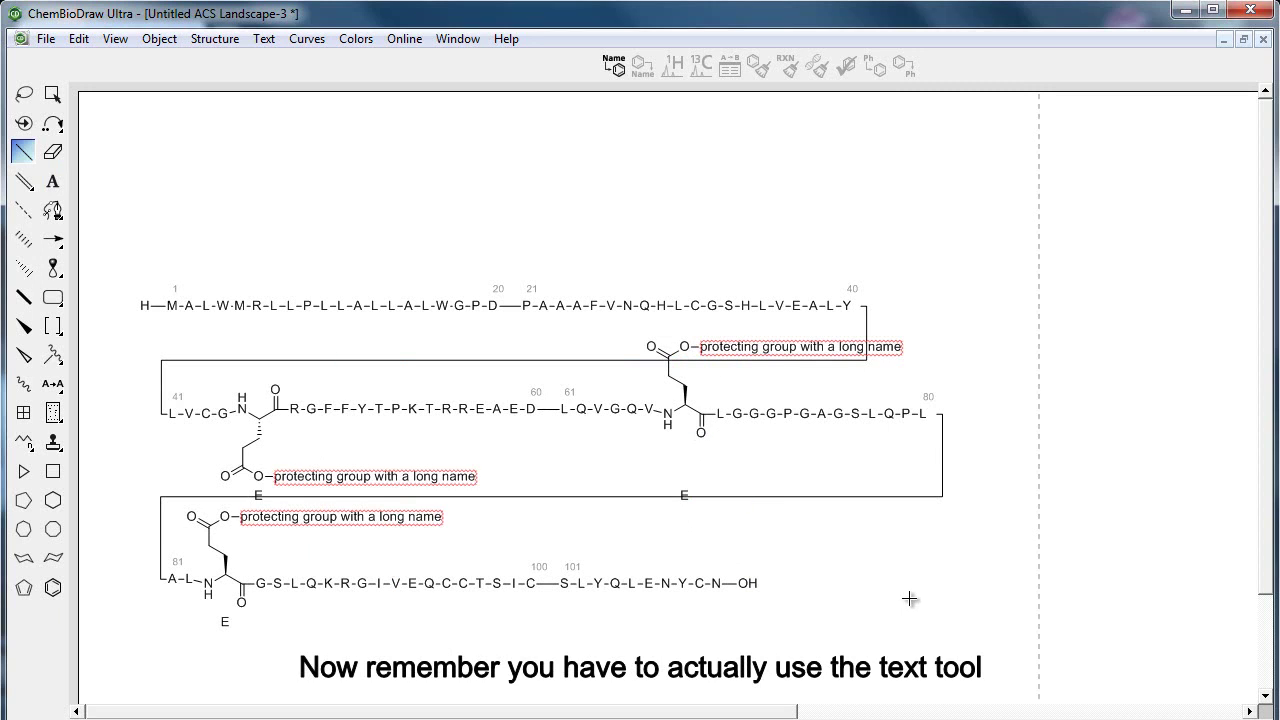
Move the whole peptide, including its residue labels, up and to the right on the page, and deselect it.
key(ctrl+a)
click(770, 642)
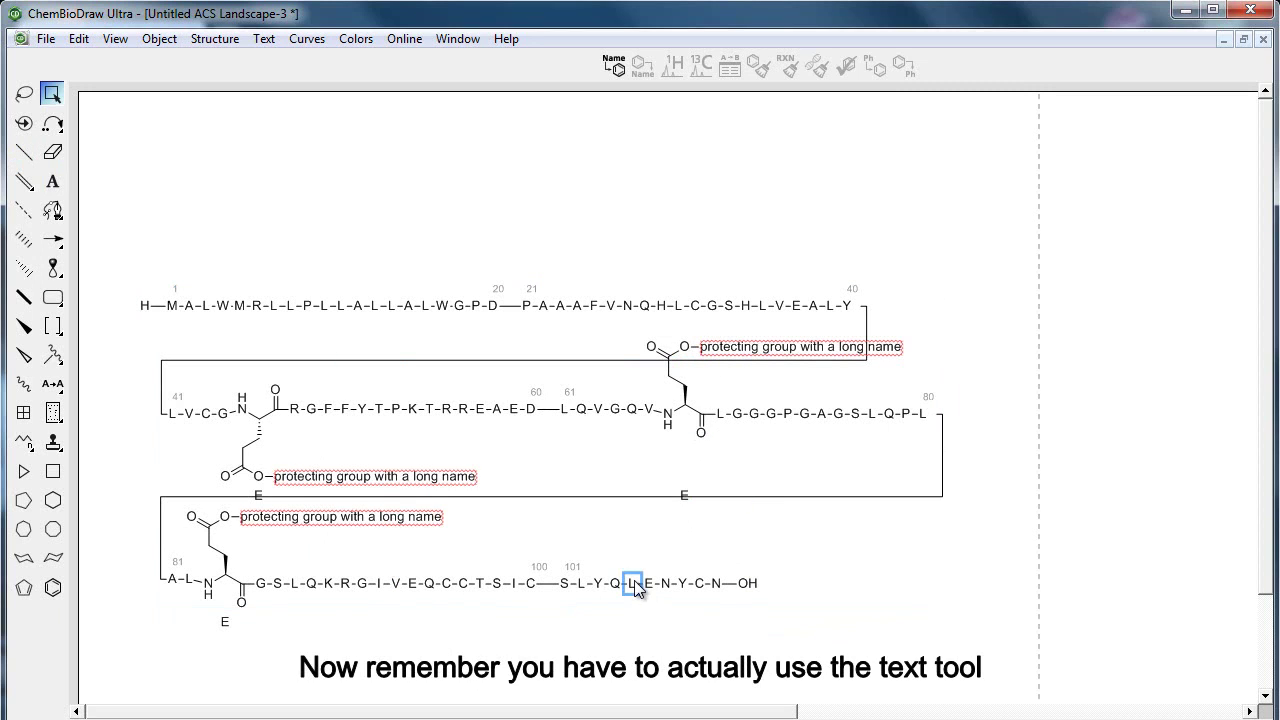
double_click(563, 584)
drag(563, 584, 674, 499)
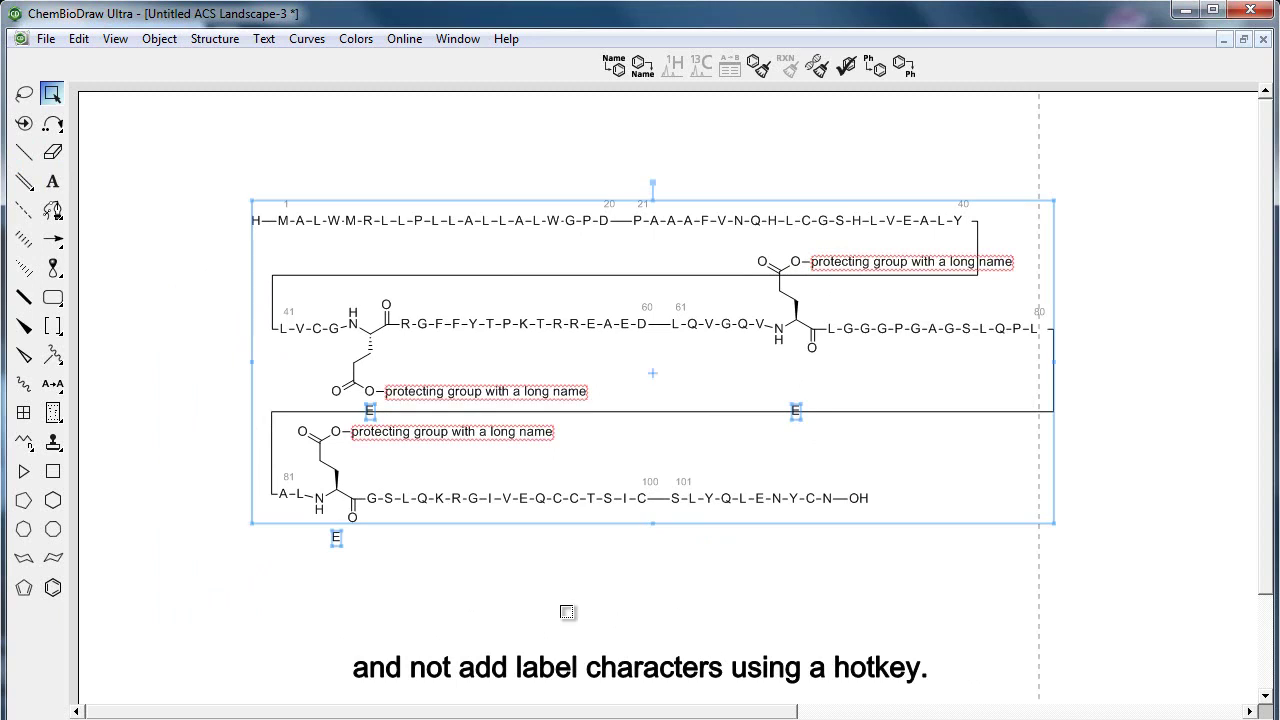
click(566, 612)
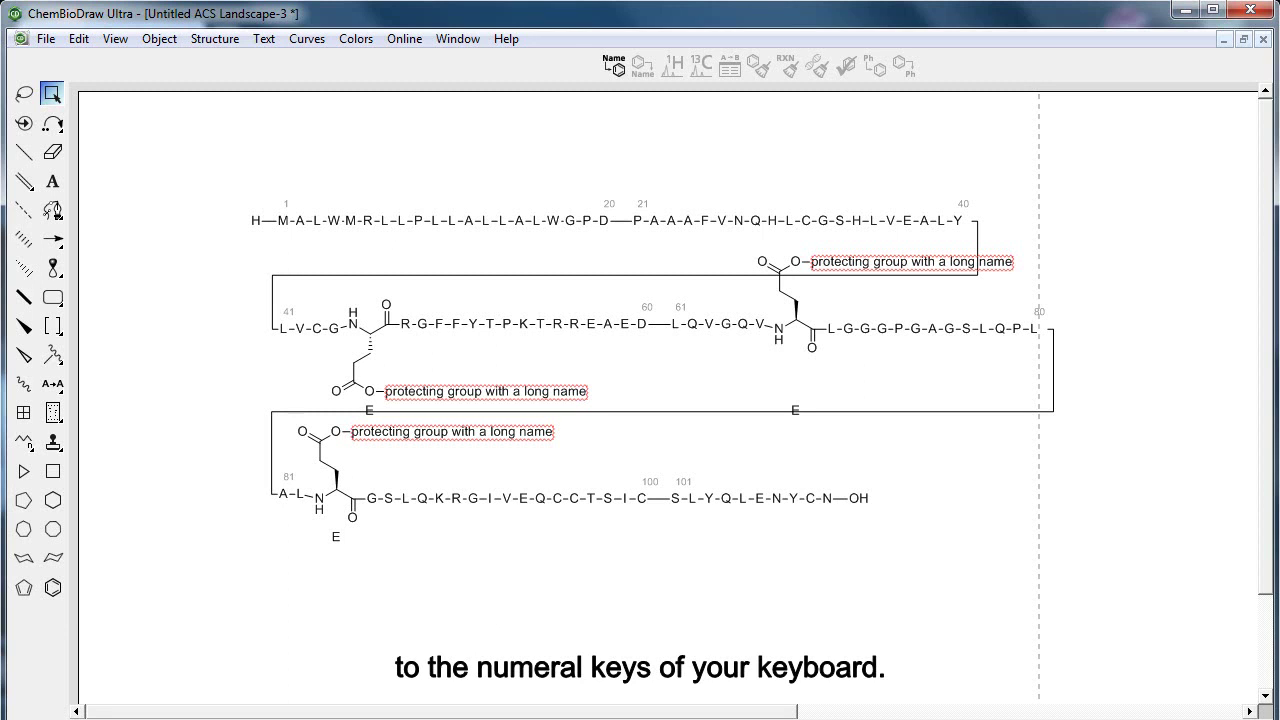
Switch to the hotkeys file in Notepad, examine the entries assigning protecting groups to keys 1 to 6, and return to ChemBioDraw.
key(alt+Tab)
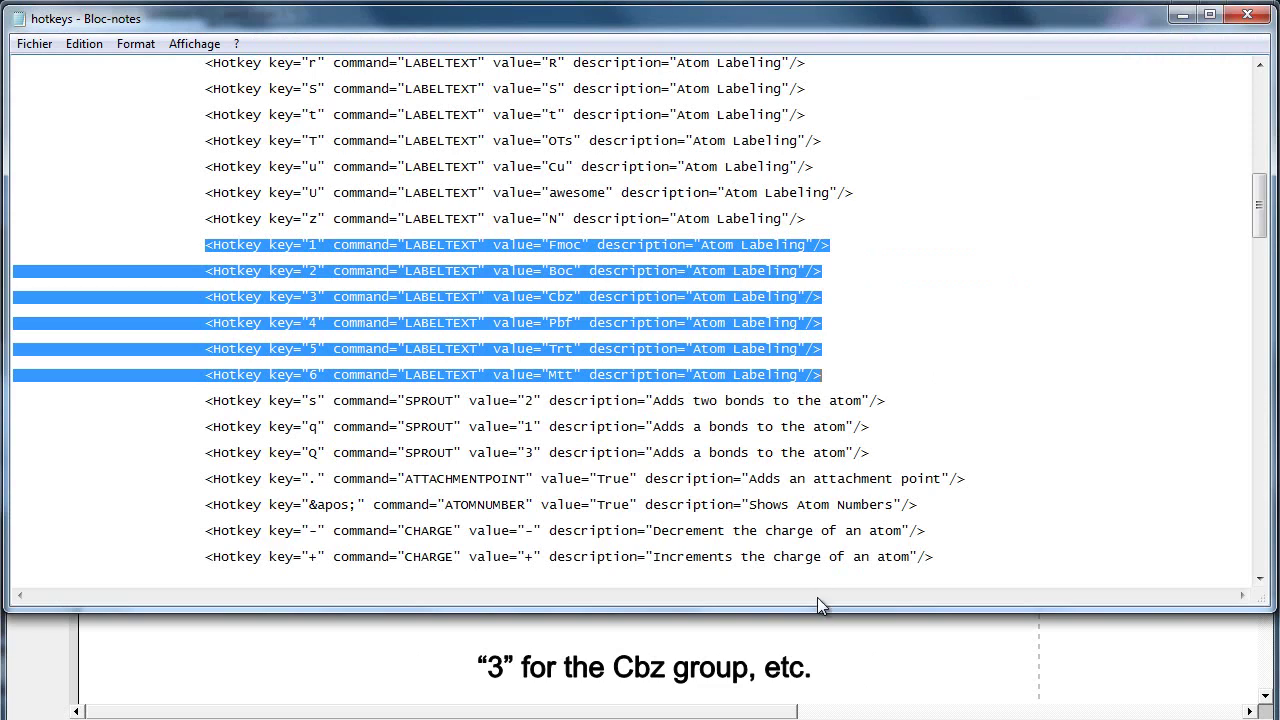
click(816, 652)
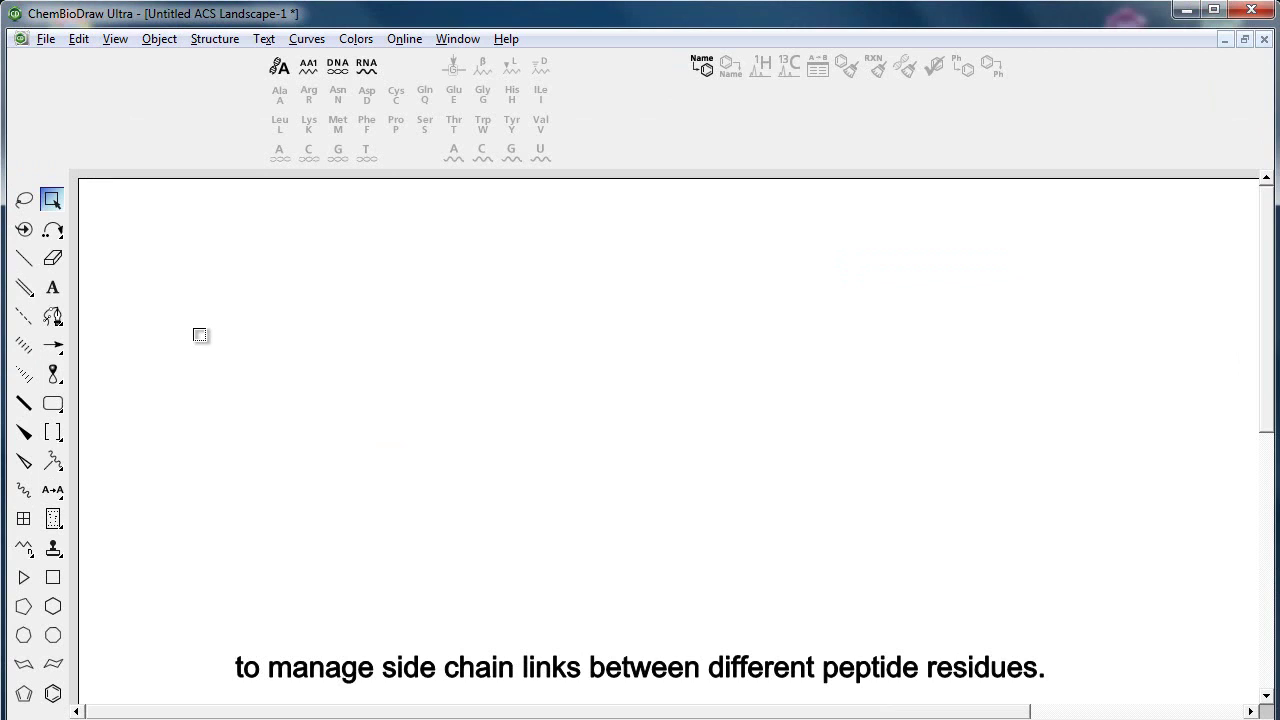
Float the Biopolymers toolbar and dock it again, and do the same with the Tools toolbar.
double_click(434, 109)
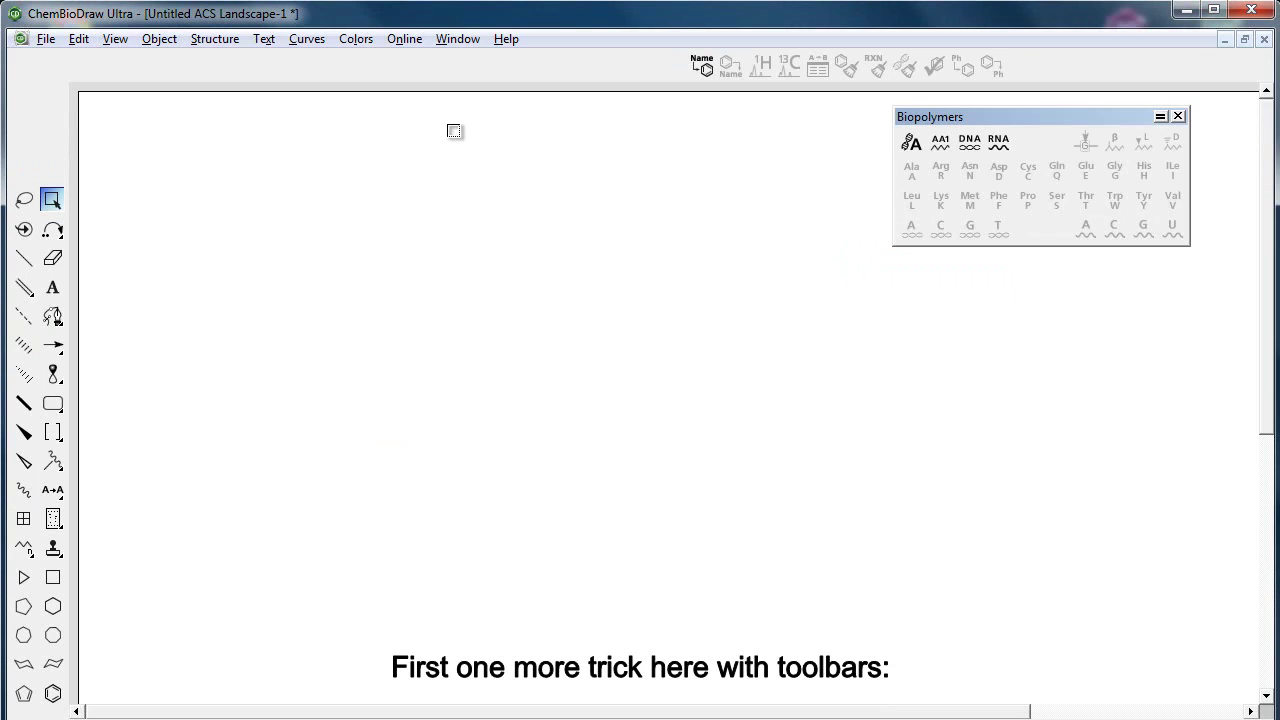
double_click(1023, 196)
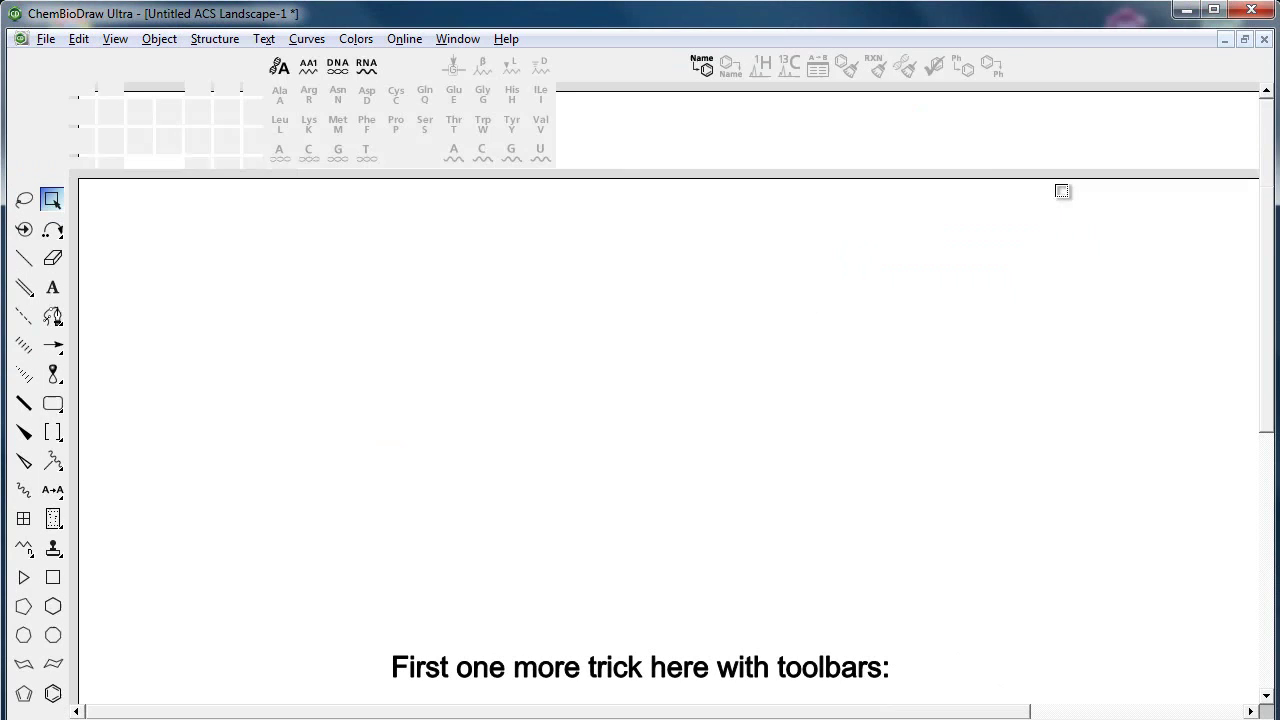
double_click(43, 246)
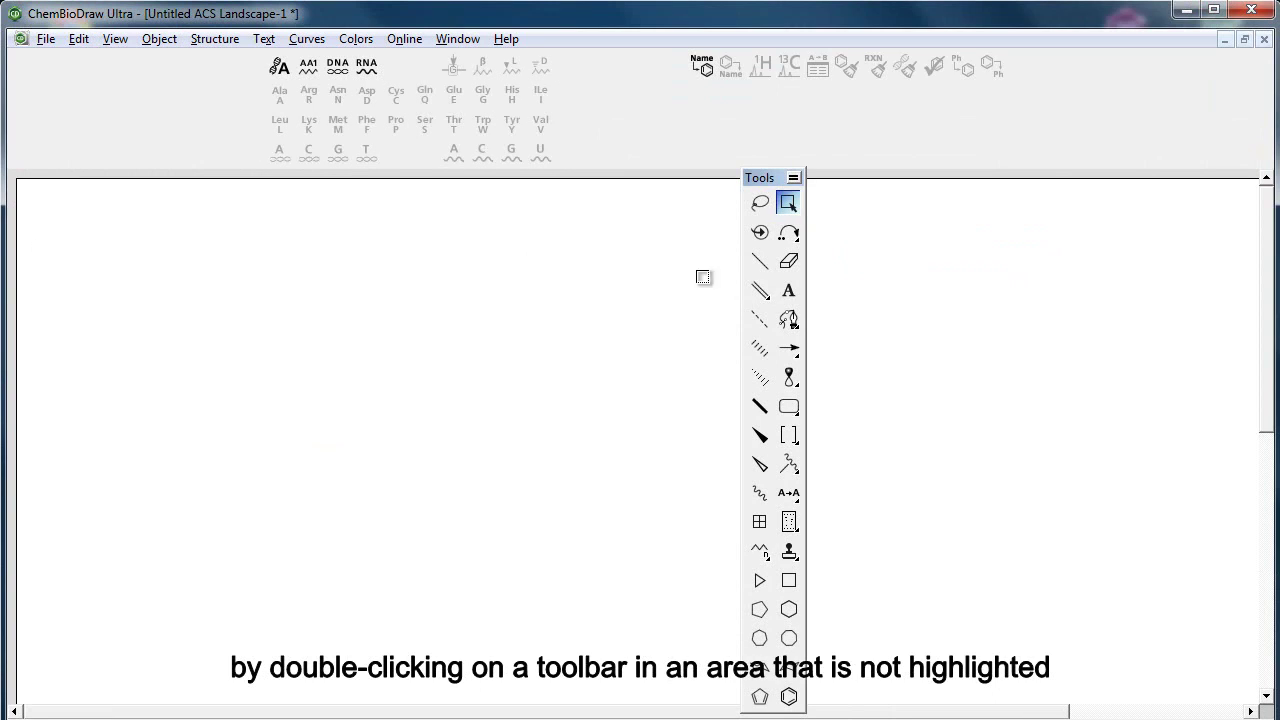
double_click(779, 284)
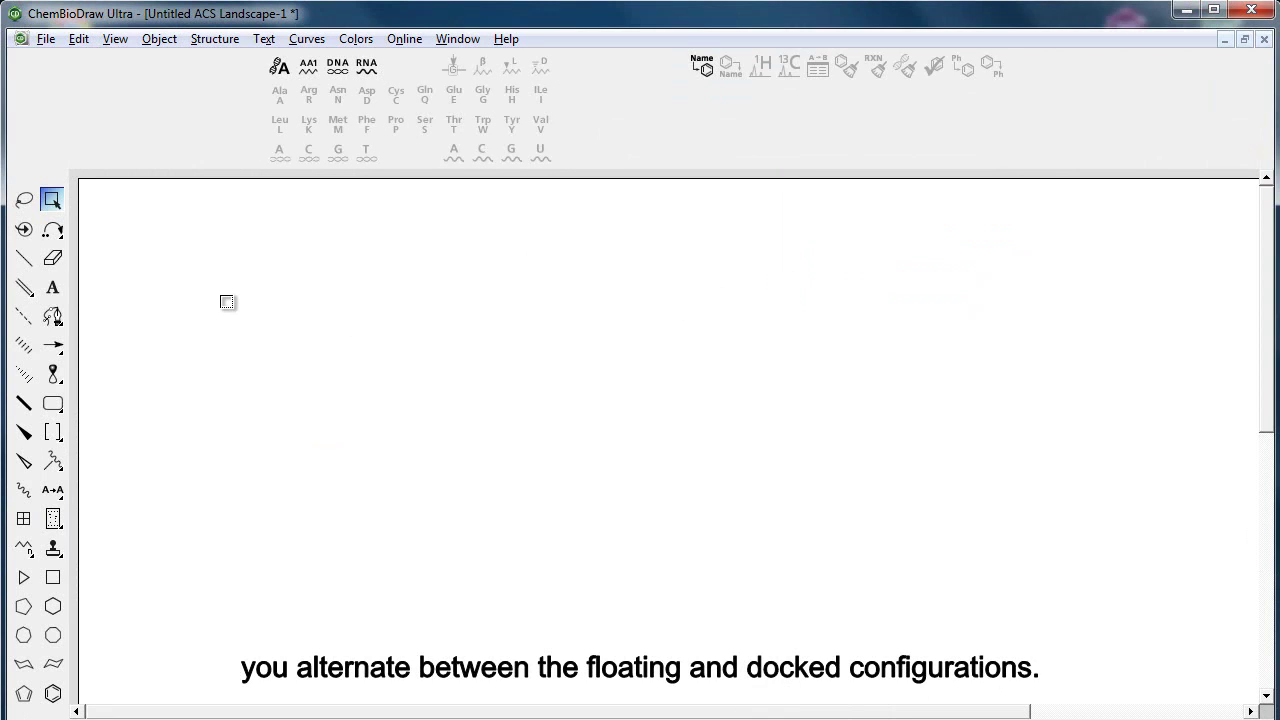
Draw the A-C-D-C tetrapeptide from single-letter L-amino acids: Ala, Cys, Asp and Cys.
click(308, 66)
click(280, 95)
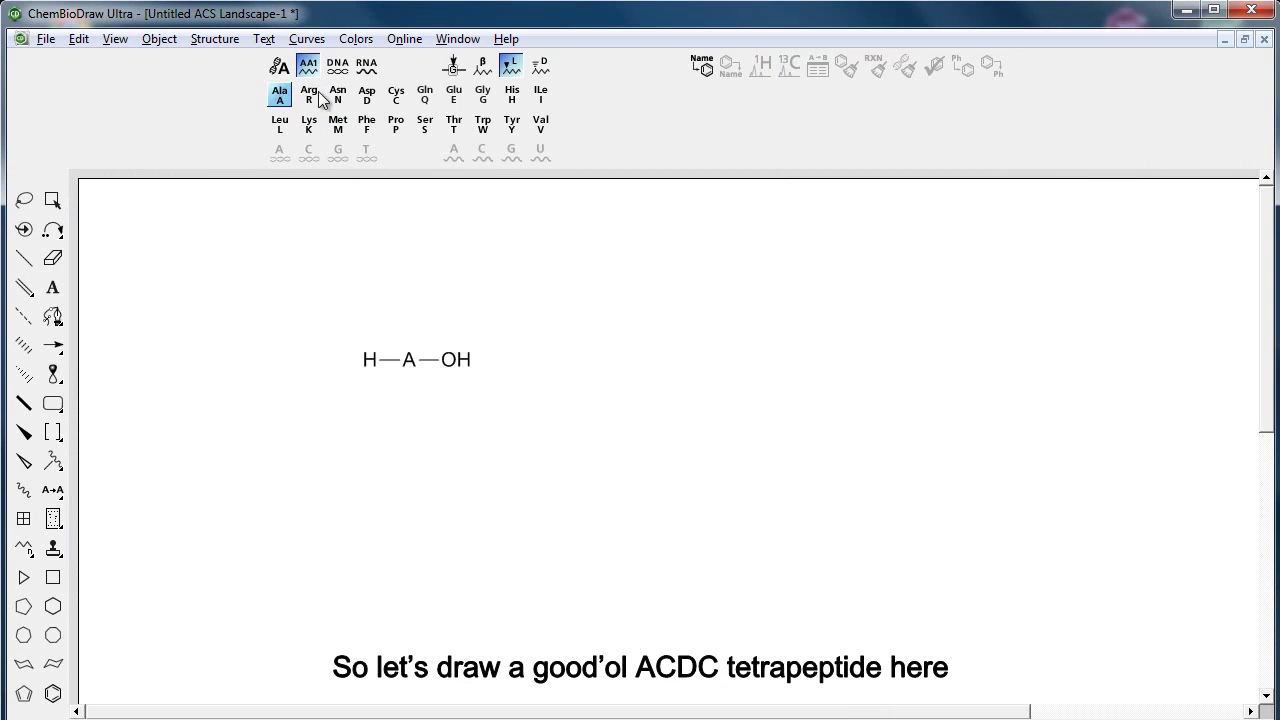
click(396, 95)
click(367, 95)
click(396, 95)
Turn off Show Termini in the document's Biopolymer Display settings and apply the change to the existing objects too.
key(ctrl+a)
click(46, 39)
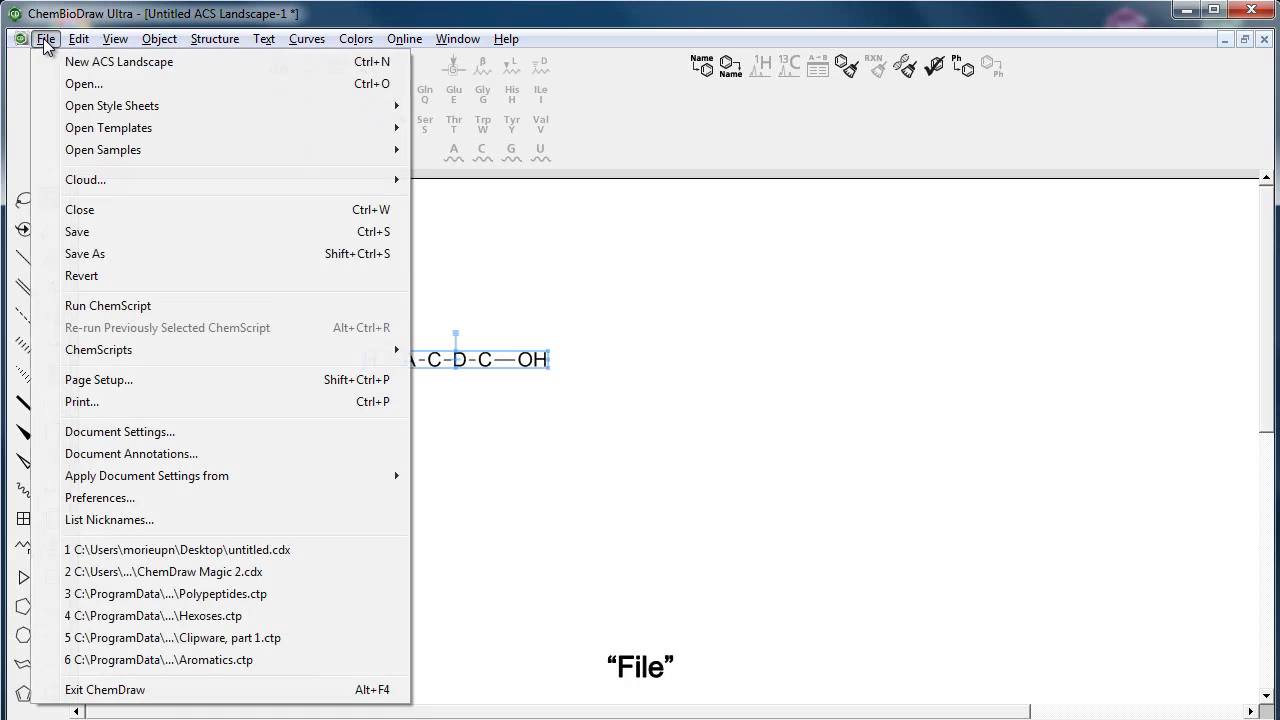
click(184, 431)
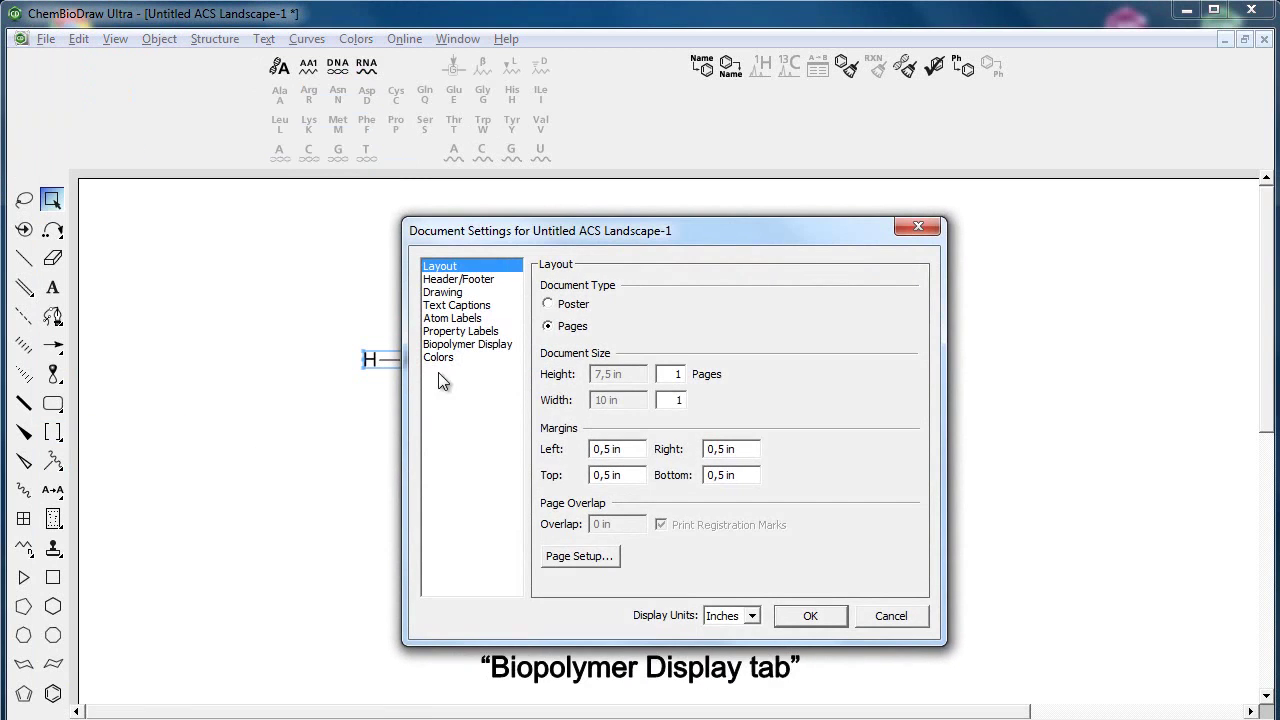
click(470, 344)
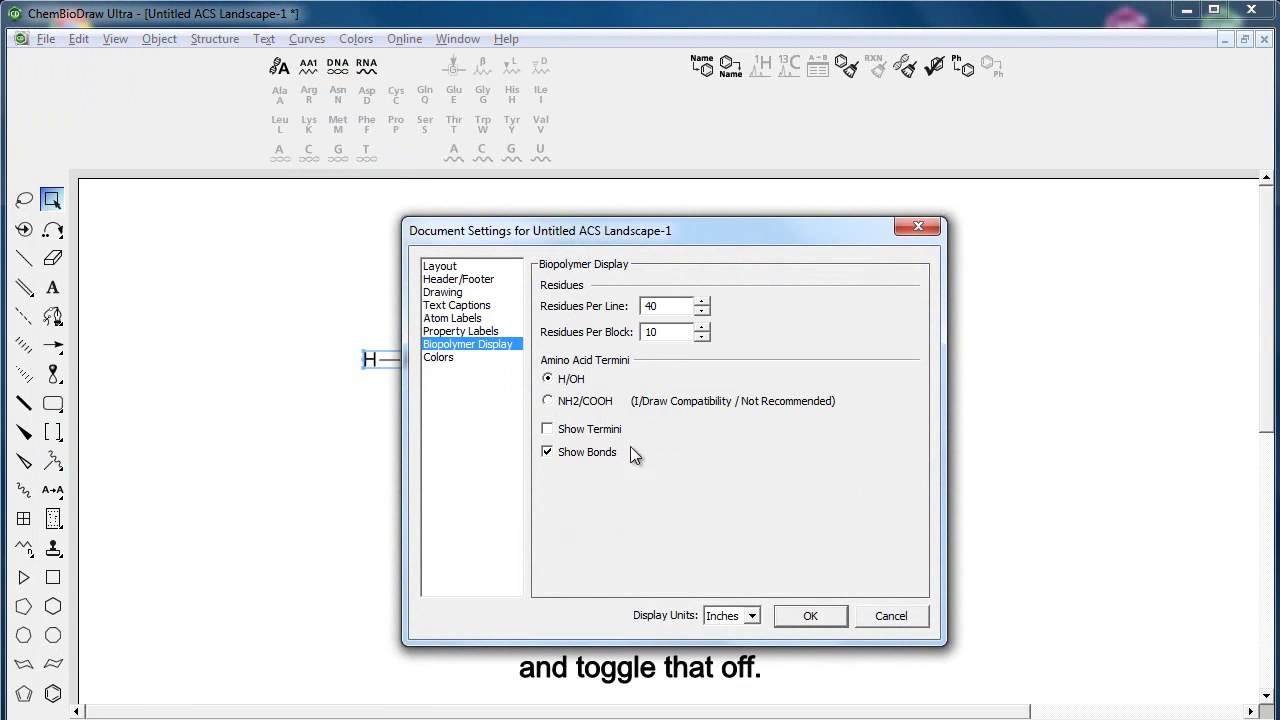
click(818, 613)
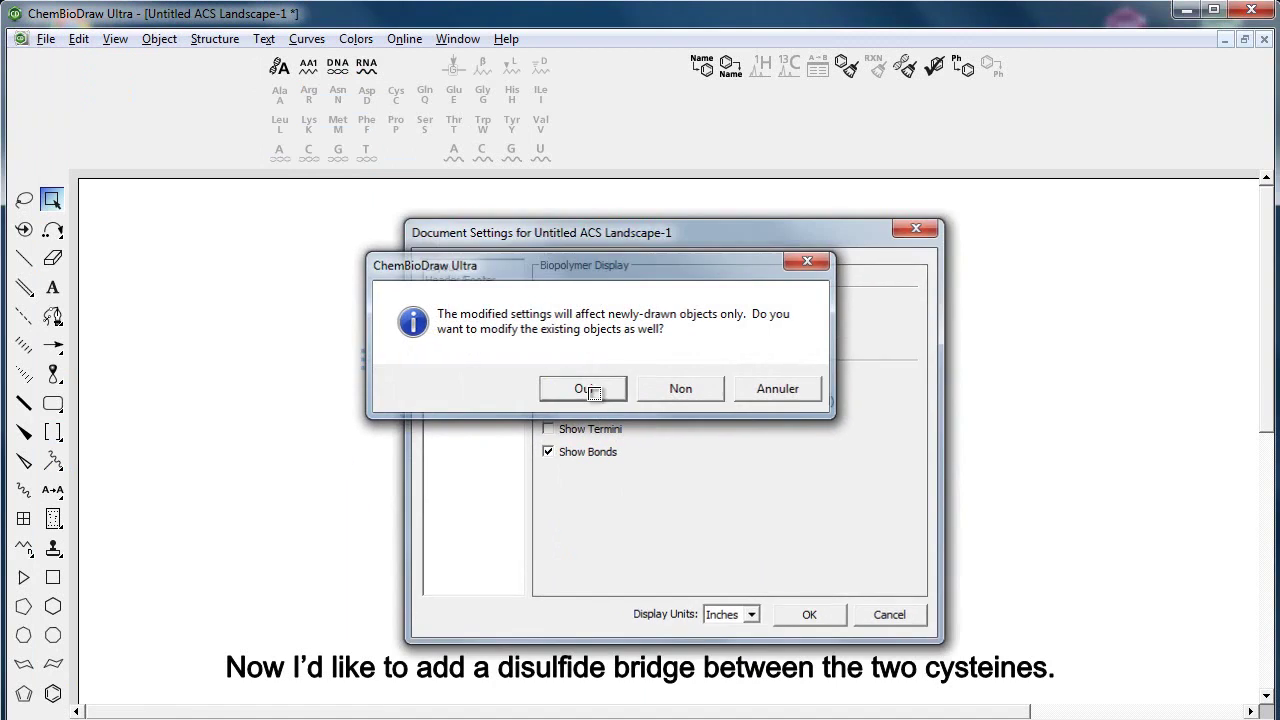
click(586, 386)
Link the two cysteine residues with a solid bond as a disulfide bridge, and expand the labels of the whole peptide.
key(x)
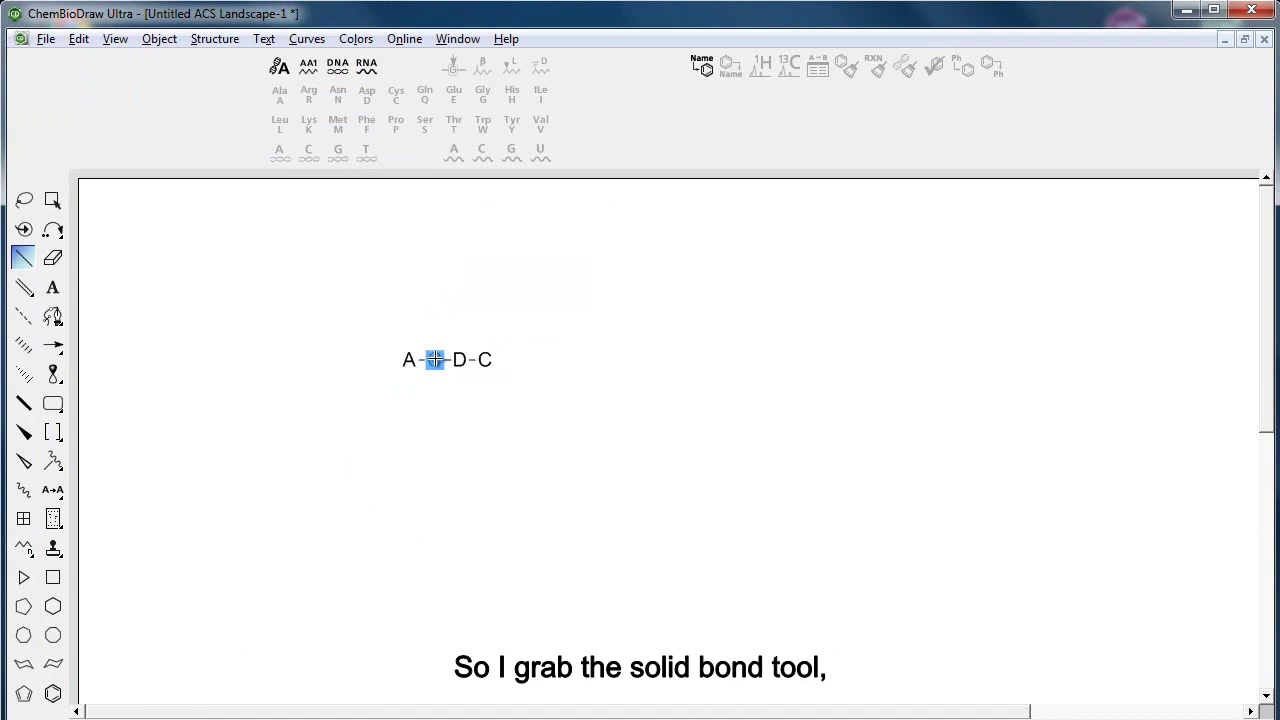
drag(437, 359, 486, 358)
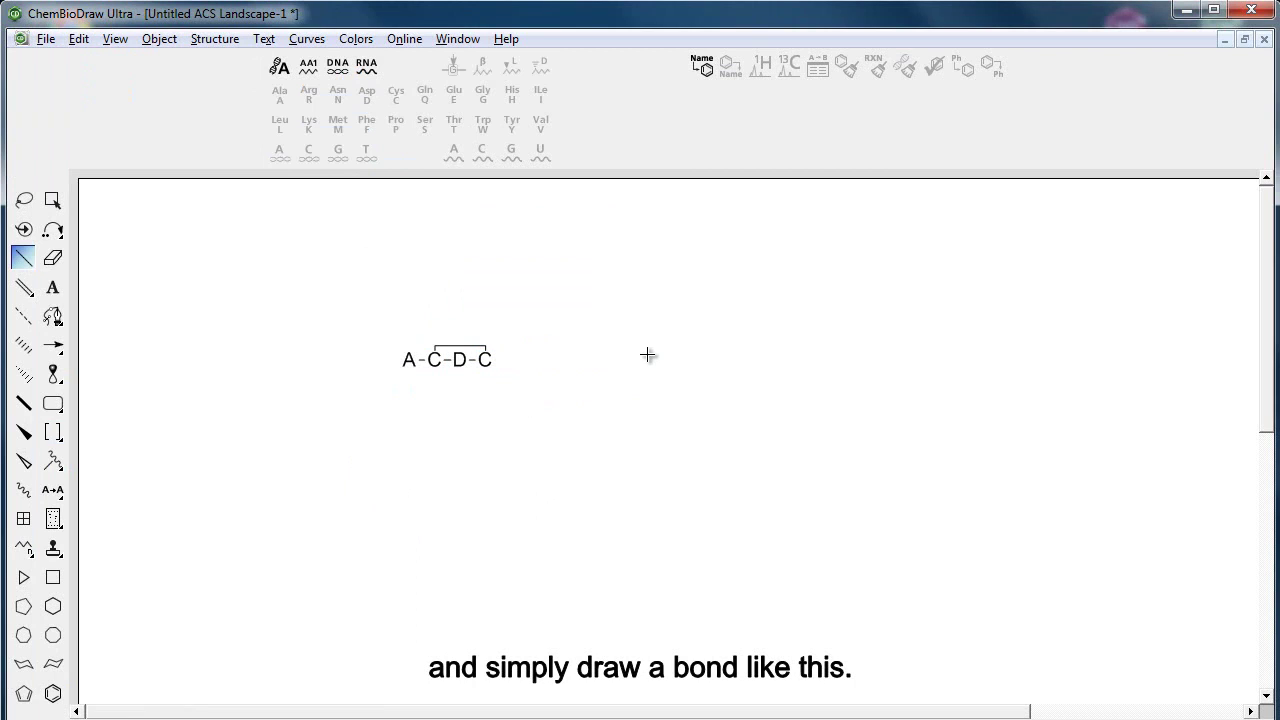
key(ctrl+alt+Tab)
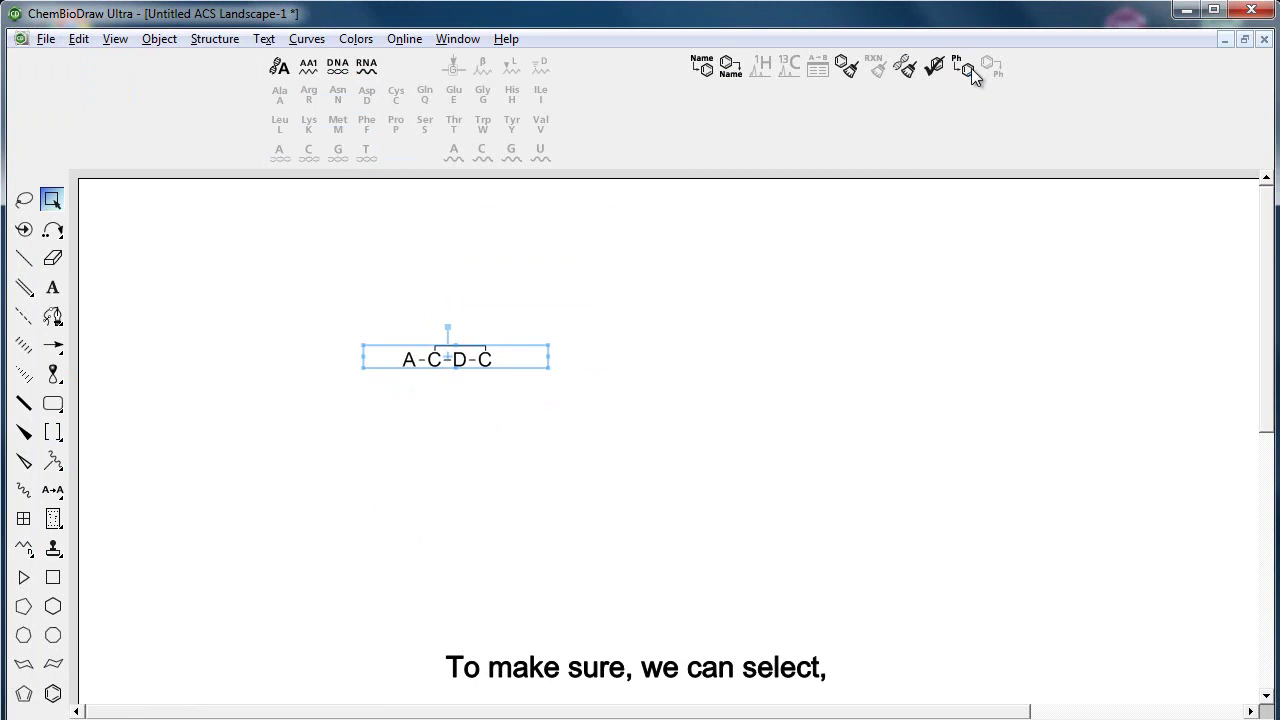
click(963, 70)
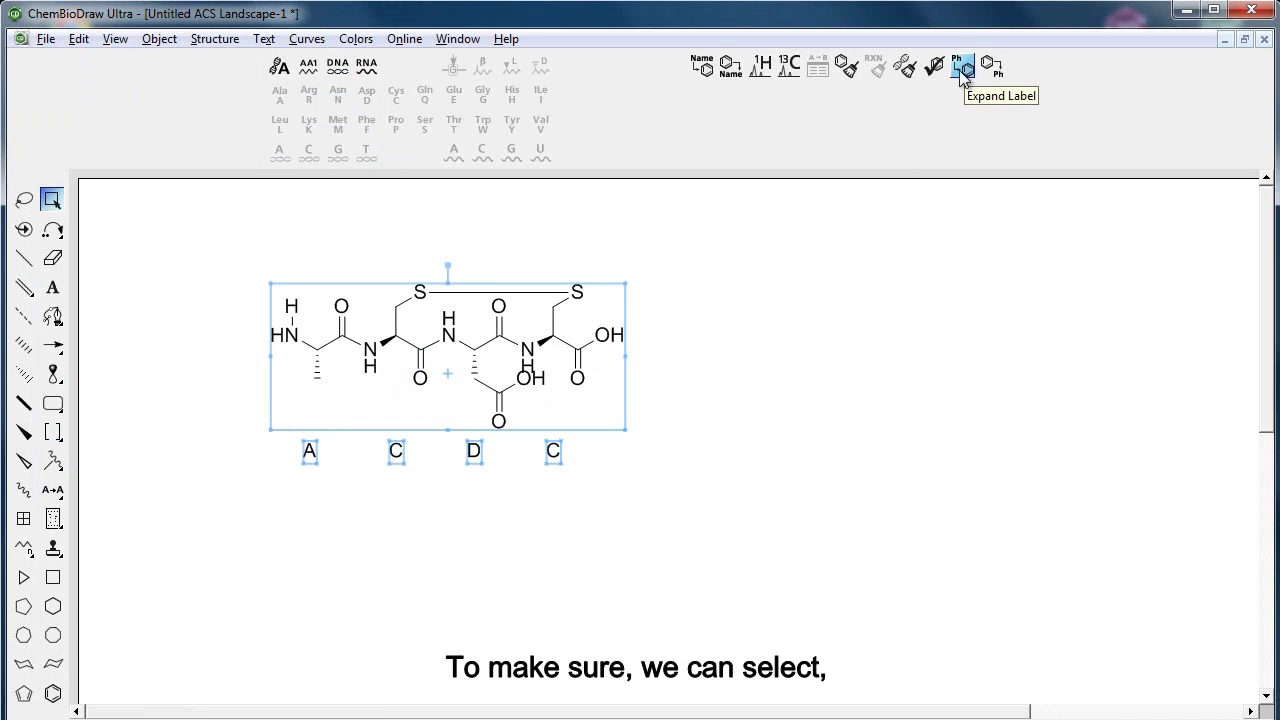
Clean up the expanded disulfide structure repeatedly, move it right and down, and deselect it.
click(848, 66)
click(848, 66)
click(848, 66)
drag(570, 336, 622, 370)
click(818, 273)
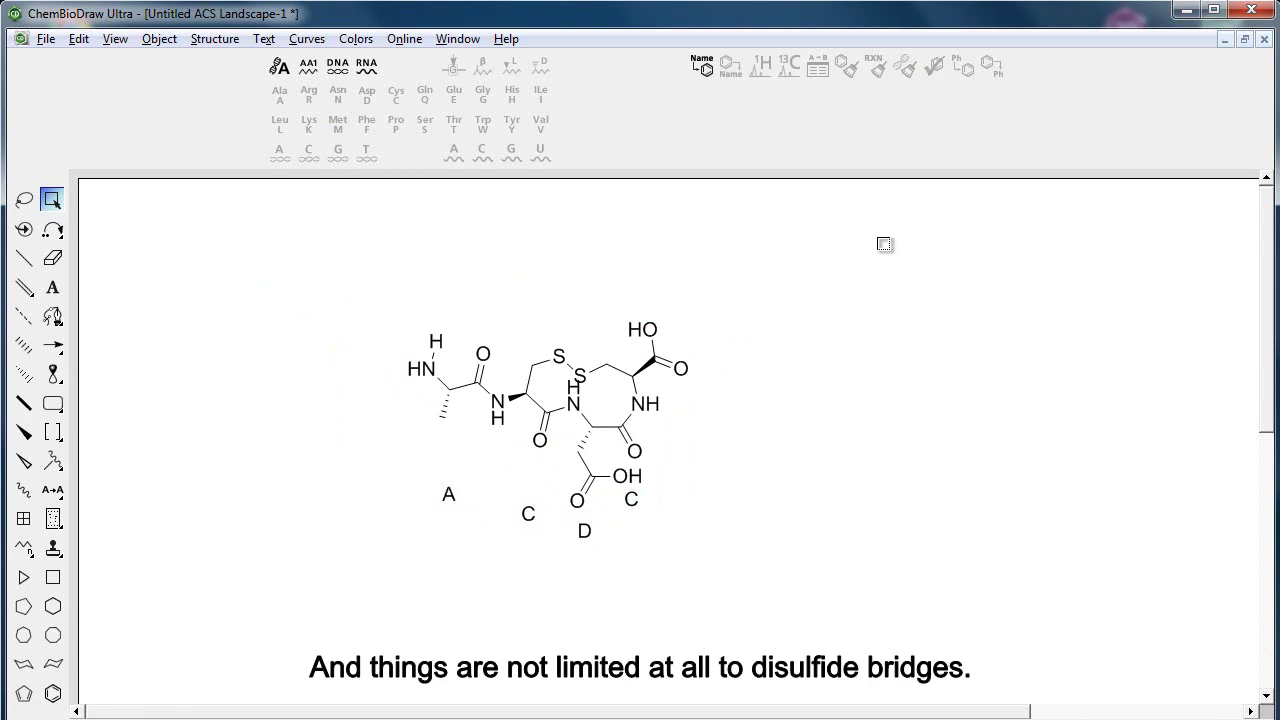
Contract the expanded structure back to the one-letter A-C-D-C sequence and erase the disulfide bridge.
key(ctrl+a)
click(992, 66)
click(676, 339)
key(e)
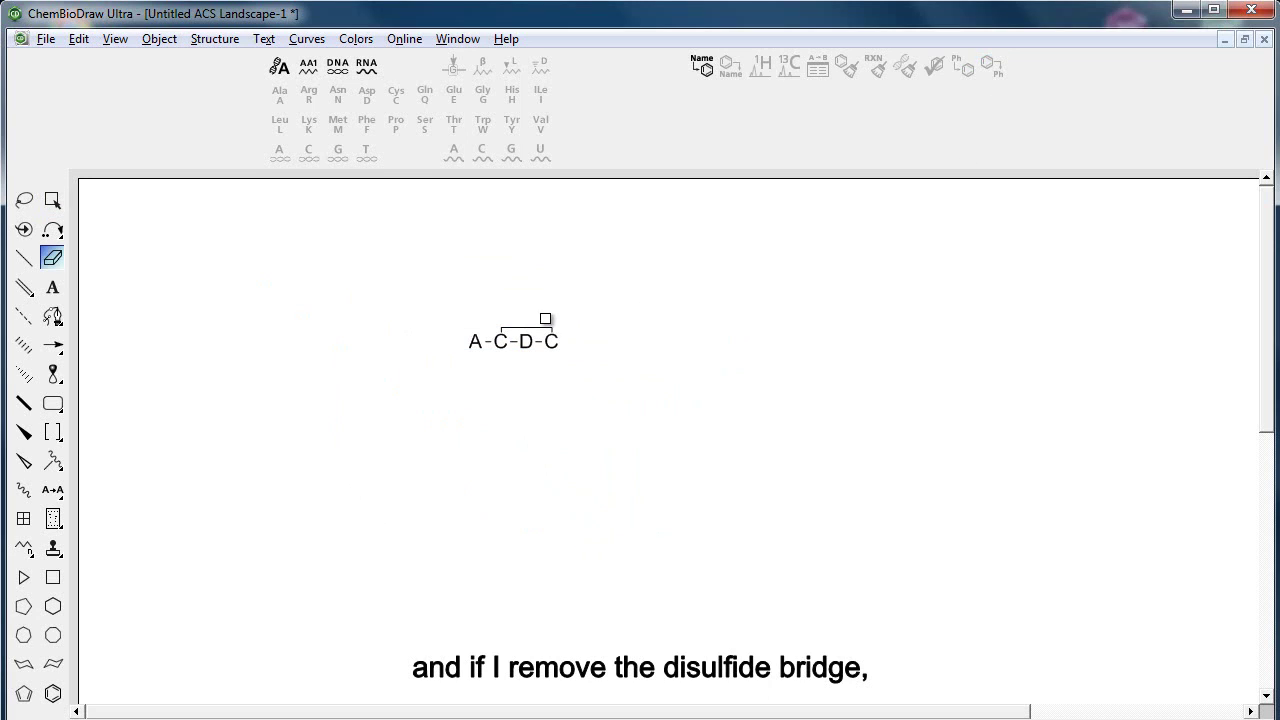
click(537, 327)
Link the A and D residues with a solid bond, and move the peptide slightly right and down.
key(b)
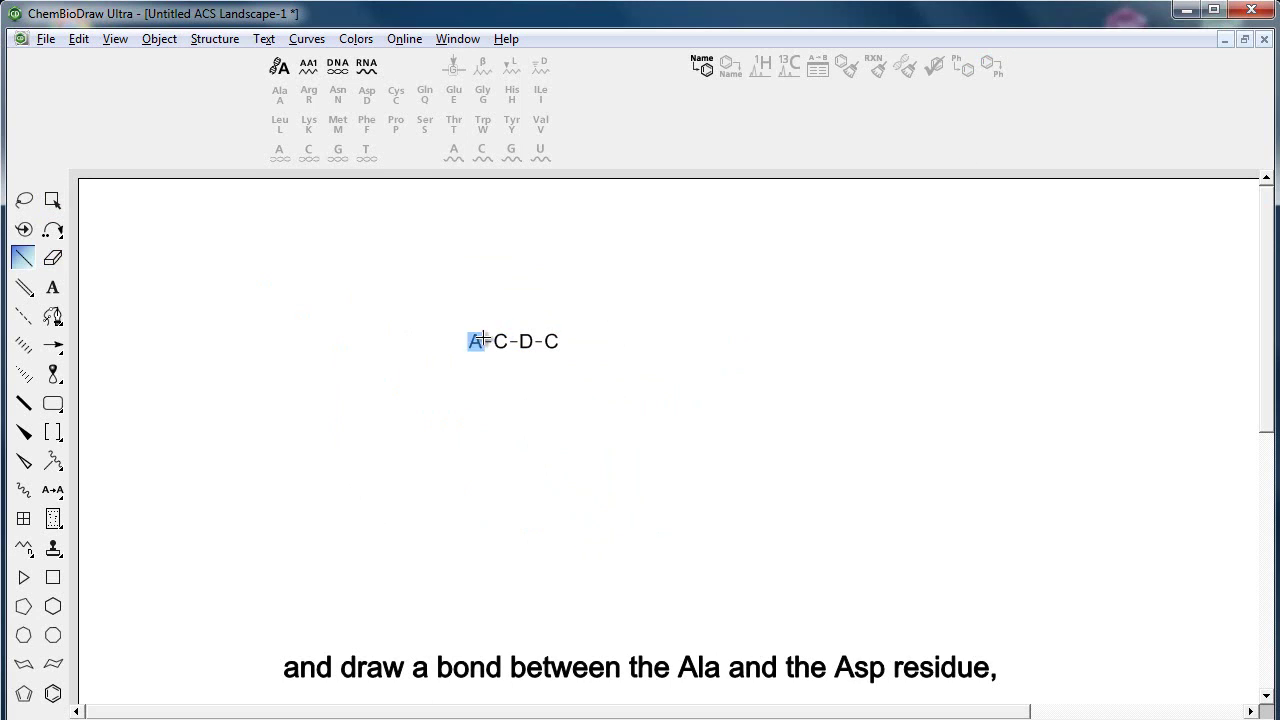
mouse_move(475, 341)
mouse_down()
mouse_move(527, 336)
mouse_move(640, 364)
mouse_up()
key(ctrl+a)
click(810, 318)
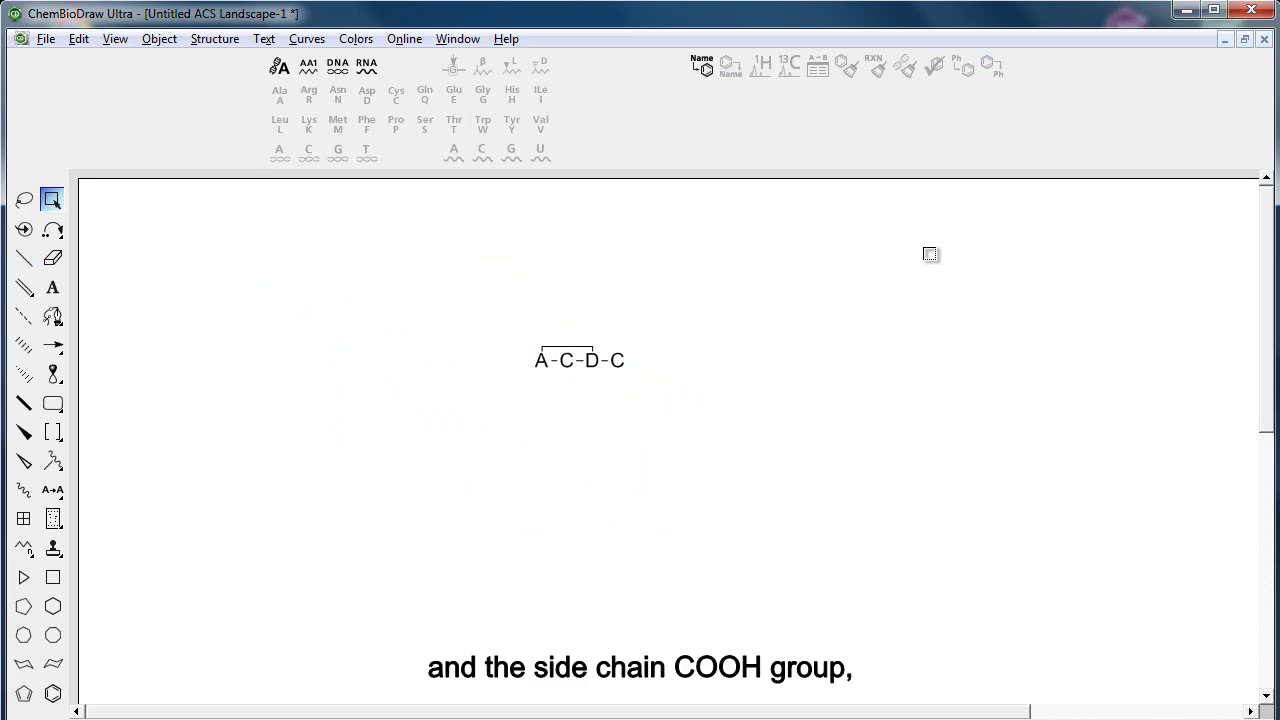
Expand the labels of the A-D linked peptide, clean up the resulting lactam structure and deselect it.
key(ctrl+a)
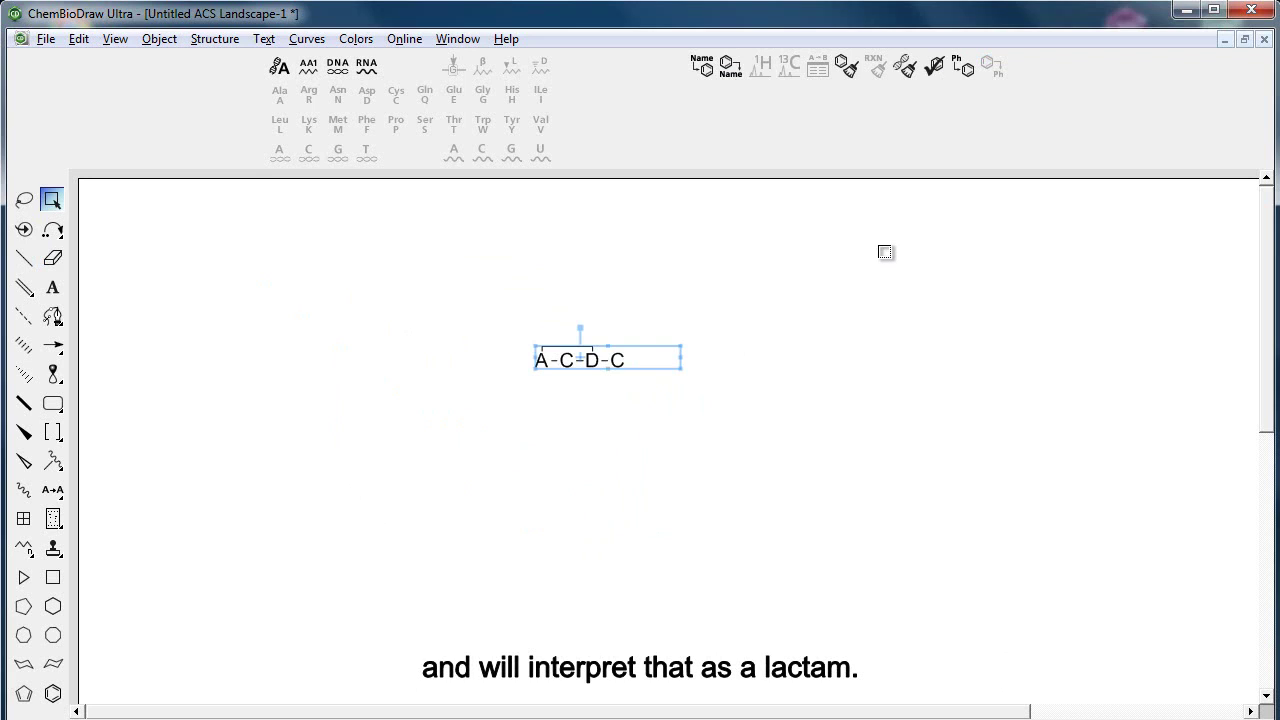
click(960, 71)
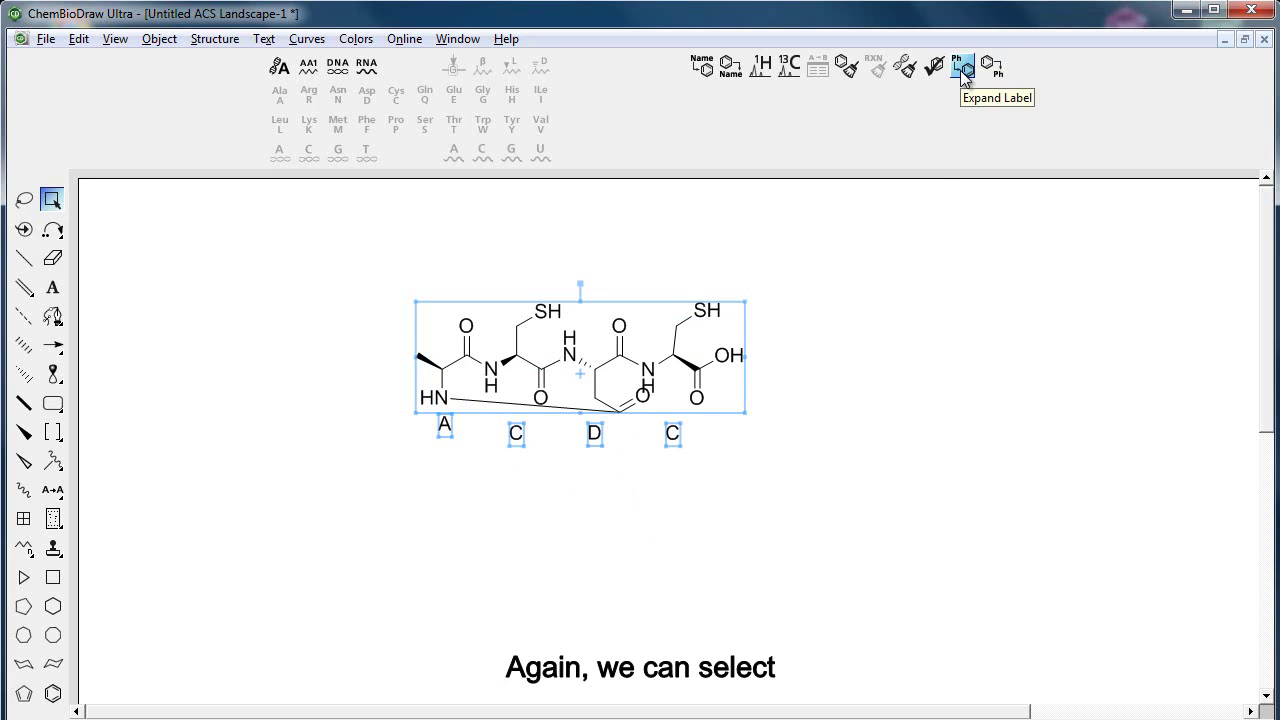
key(ctrl+a)
click(845, 66)
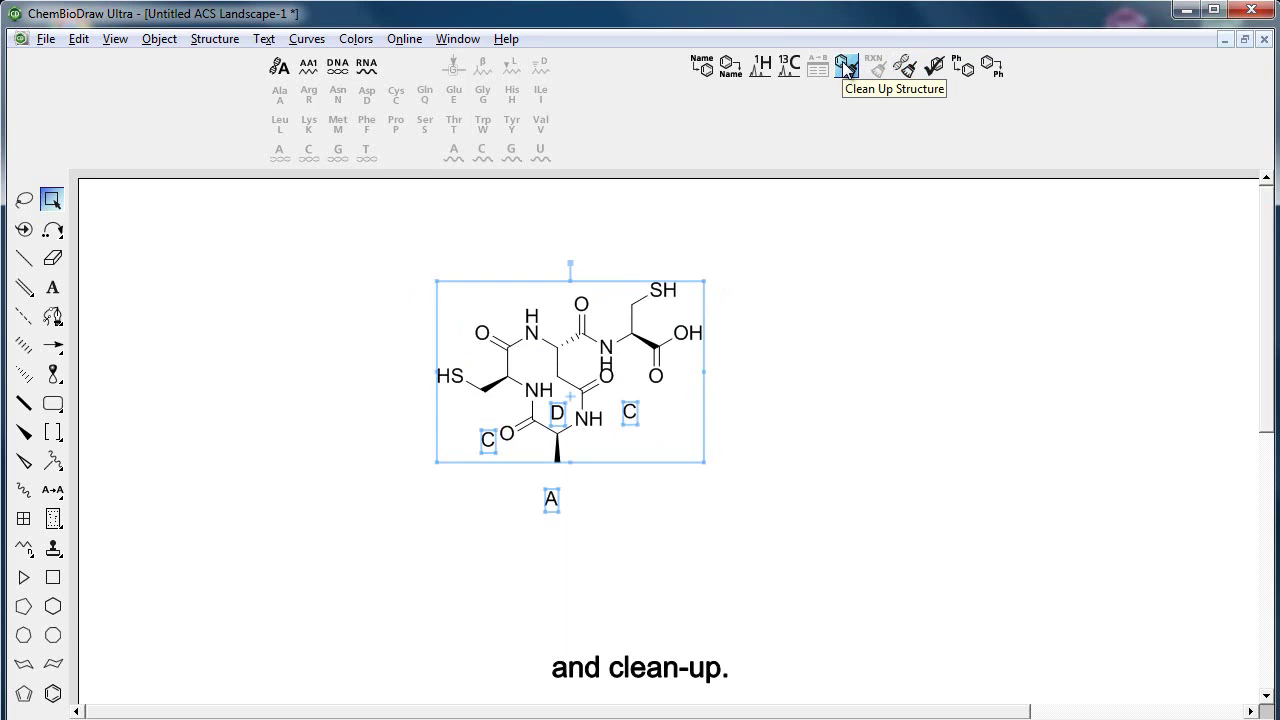
click(830, 395)
Move the C, D and C residue labels into a row with the A label below the lactam structure.
drag(630, 415, 656, 501)
drag(557, 418, 612, 505)
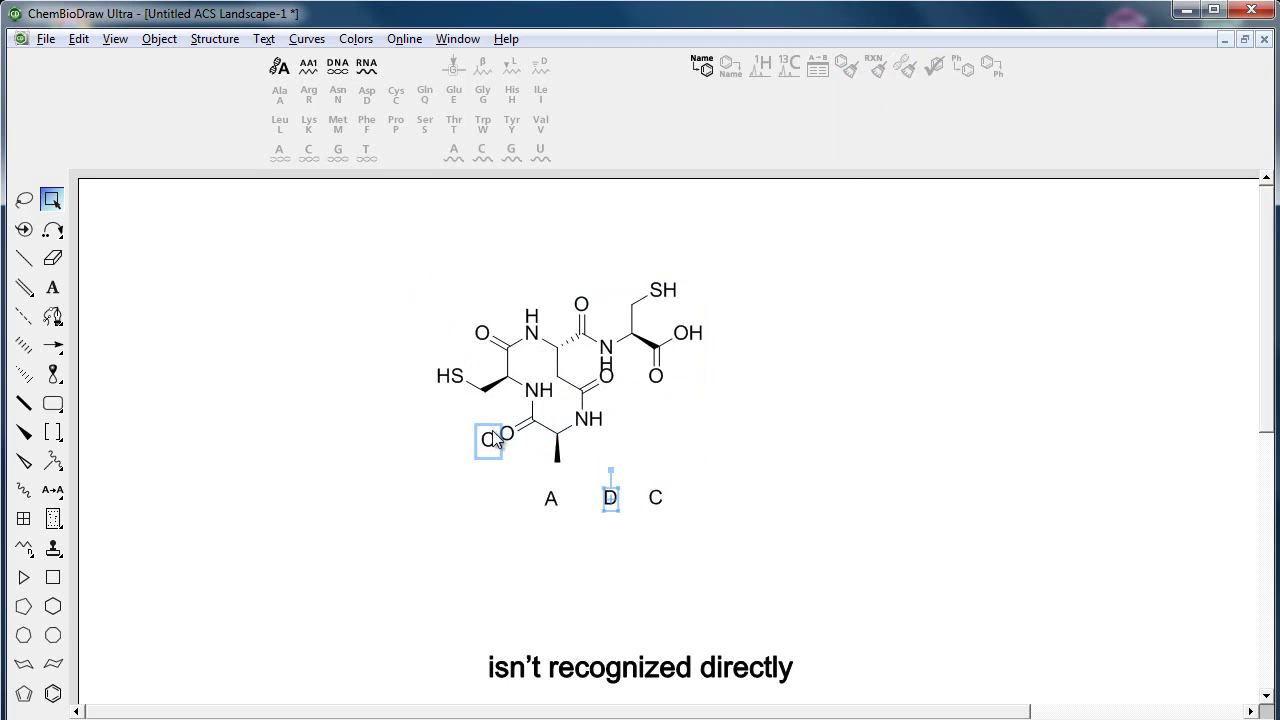
drag(489, 442, 585, 503)
click(874, 416)
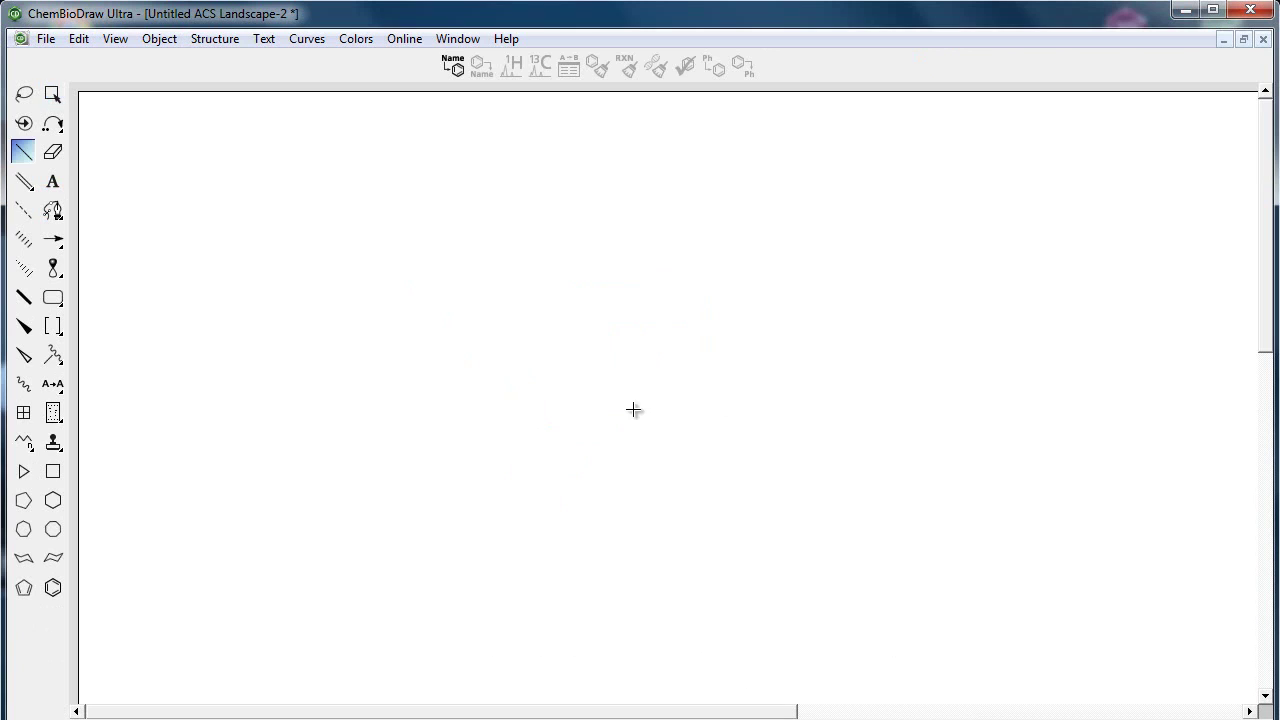
In the empty Untitled ACS Landscape-2 document, draw a six-carbon zigzag chain ending in a carboxylic acid.
drag(634, 409, 667, 389)
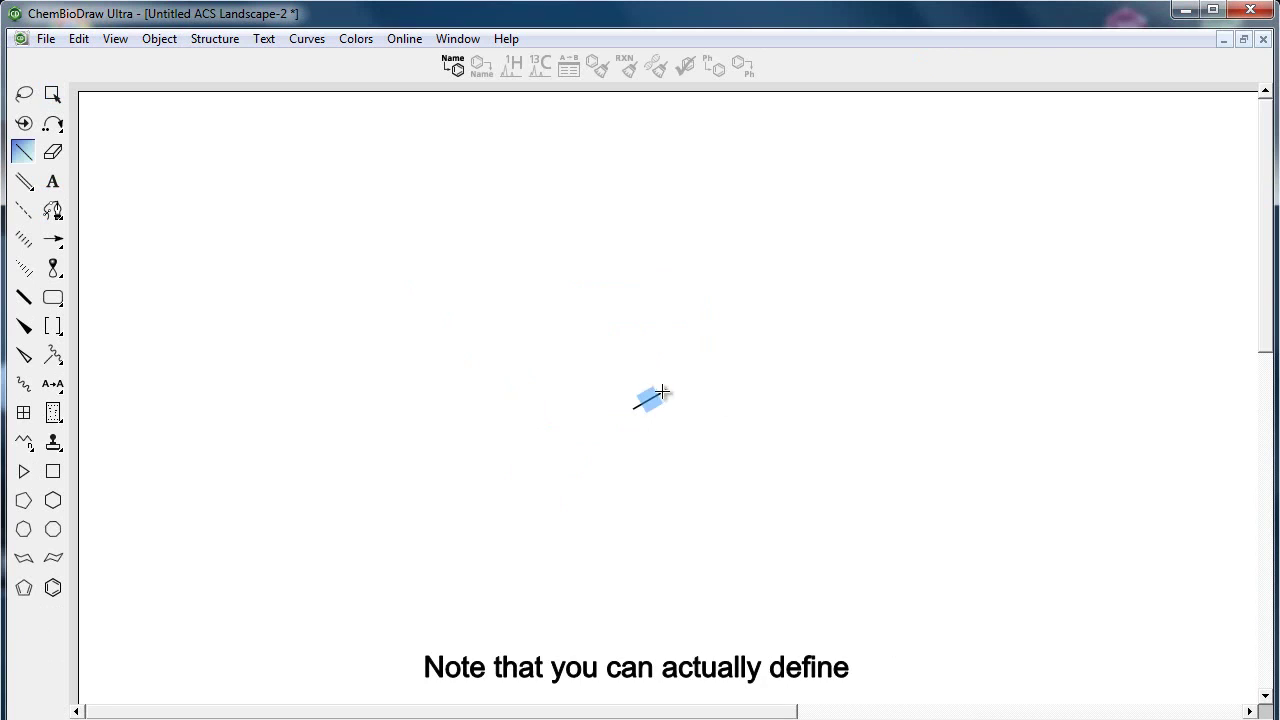
click(667, 391)
click(666, 371)
key(o)
key(o)
click(633, 409)
click(600, 390)
click(567, 409)
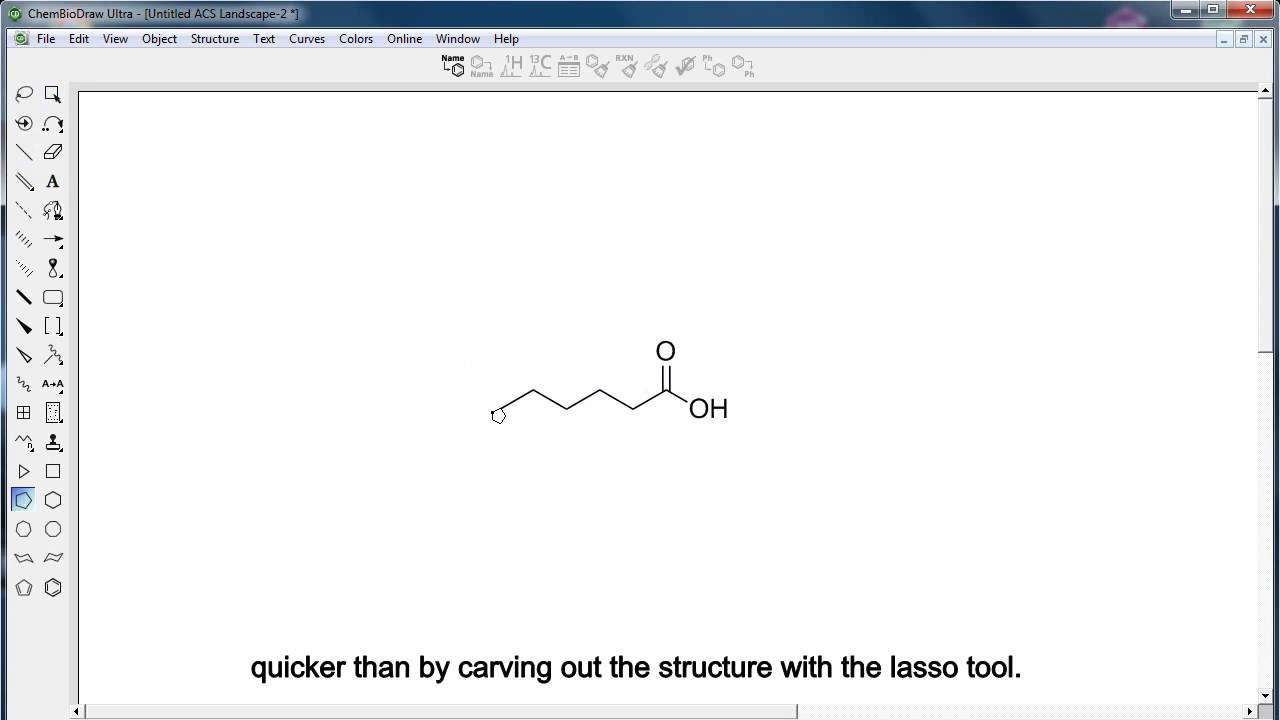
Add two fused five-membered rings at the chain's free end and set three ring-junction and side-chain bonds to hashed.
click(498, 415)
click(452, 408)
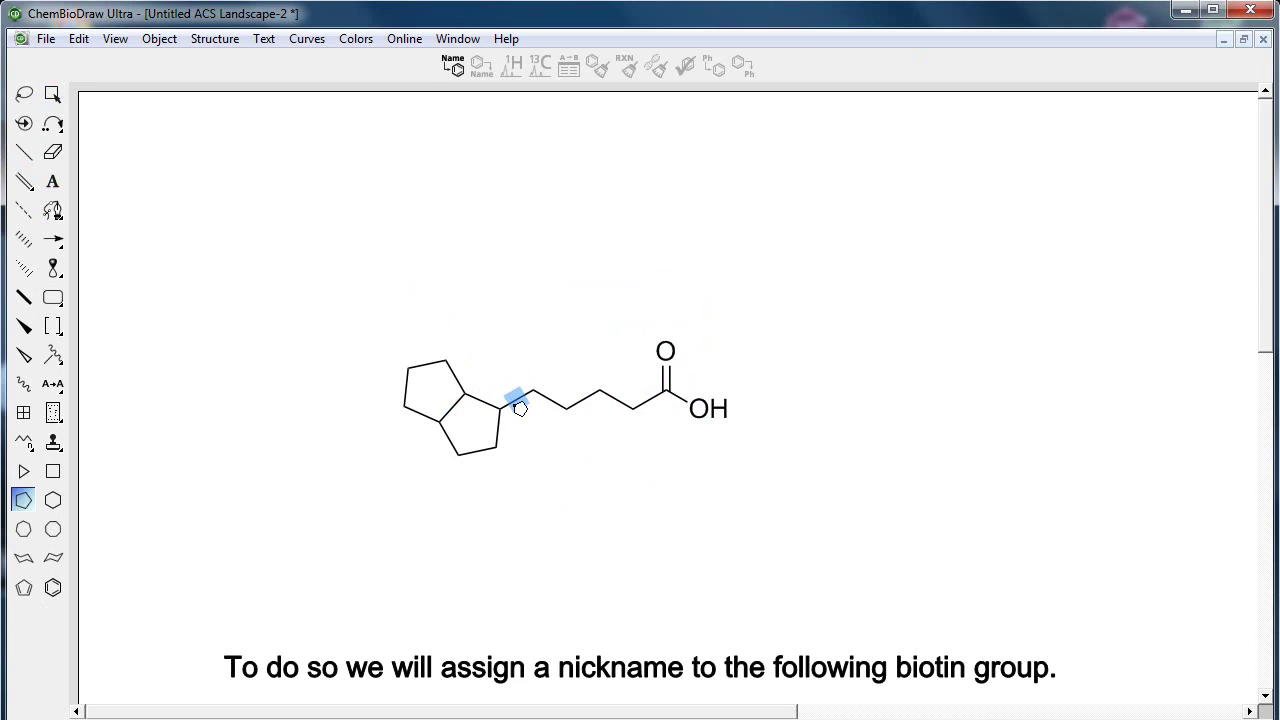
key(h)
key(h)
key(h)
Complete the biotin rings with two NH atoms, a carbonyl between them and a sulfur atom in the lower ring.
key(n)
key(n)
key(8)
key(o)
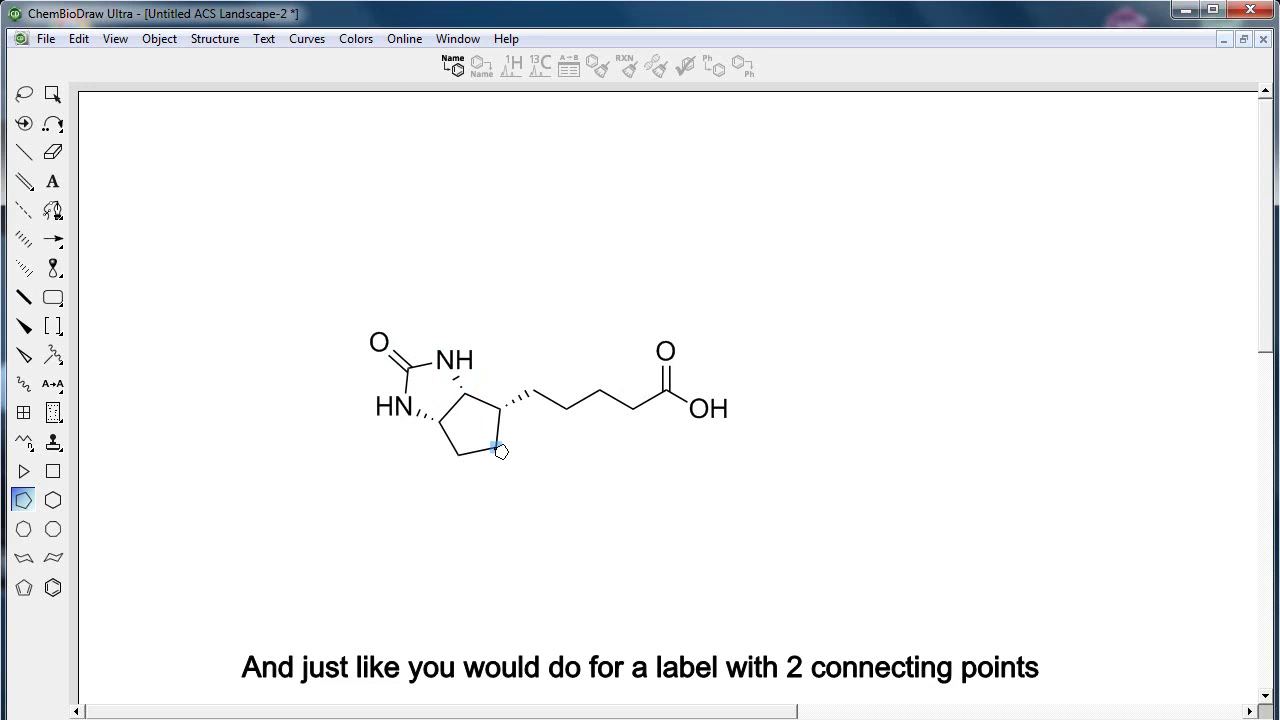
key(s)
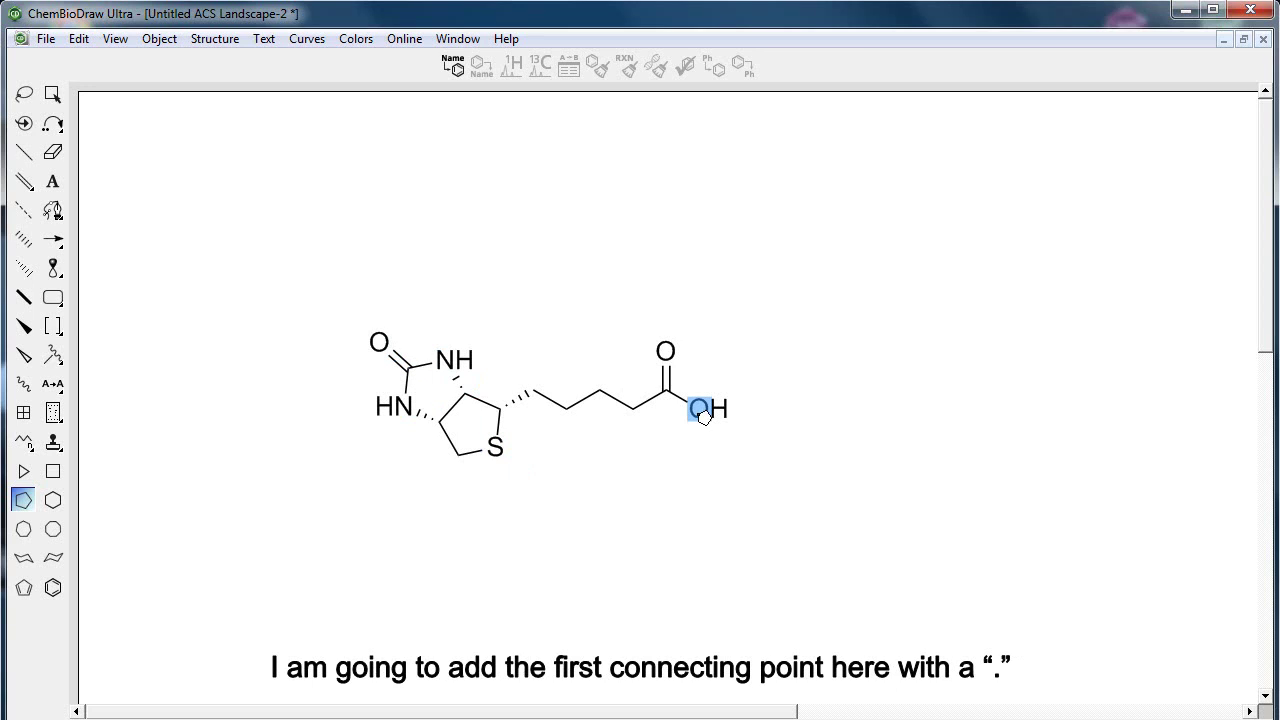
Replace the OH of the biotin chain's carboxylic acid with an attachment point and select the whole structure.
key(period)
key(ctrl+a)
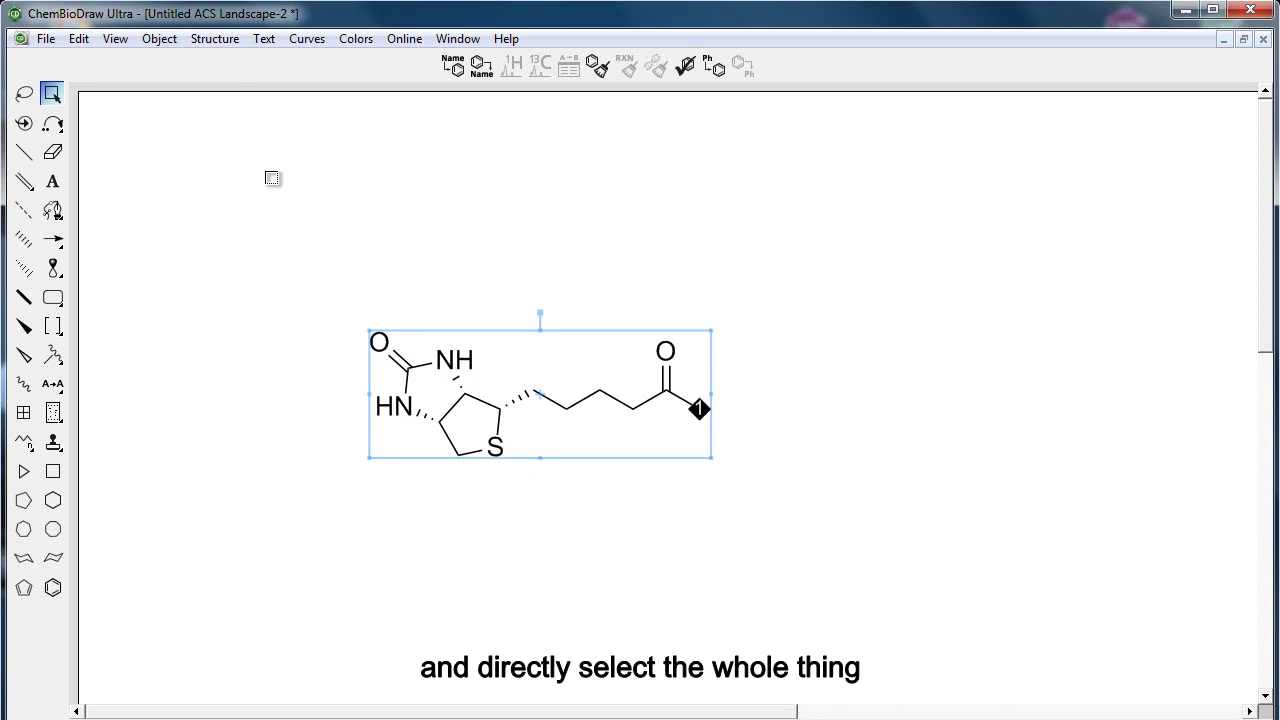
click(215, 42)
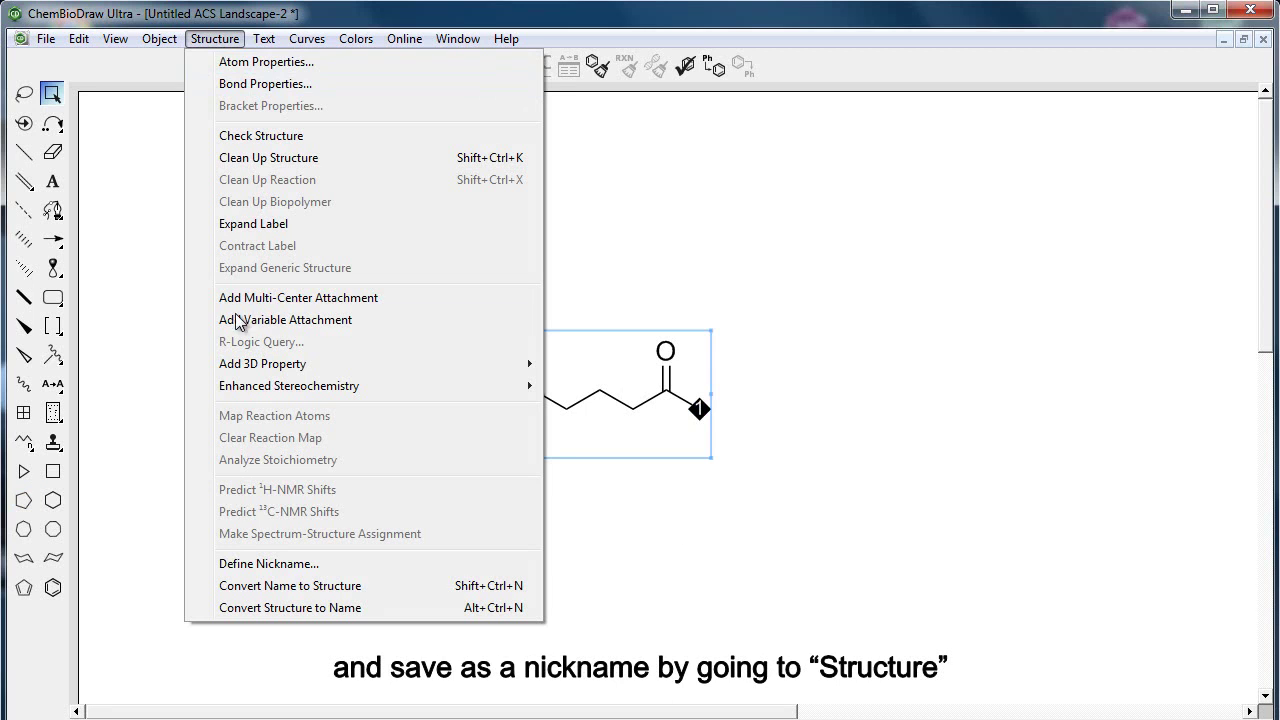
click(266, 566)
click(811, 336)
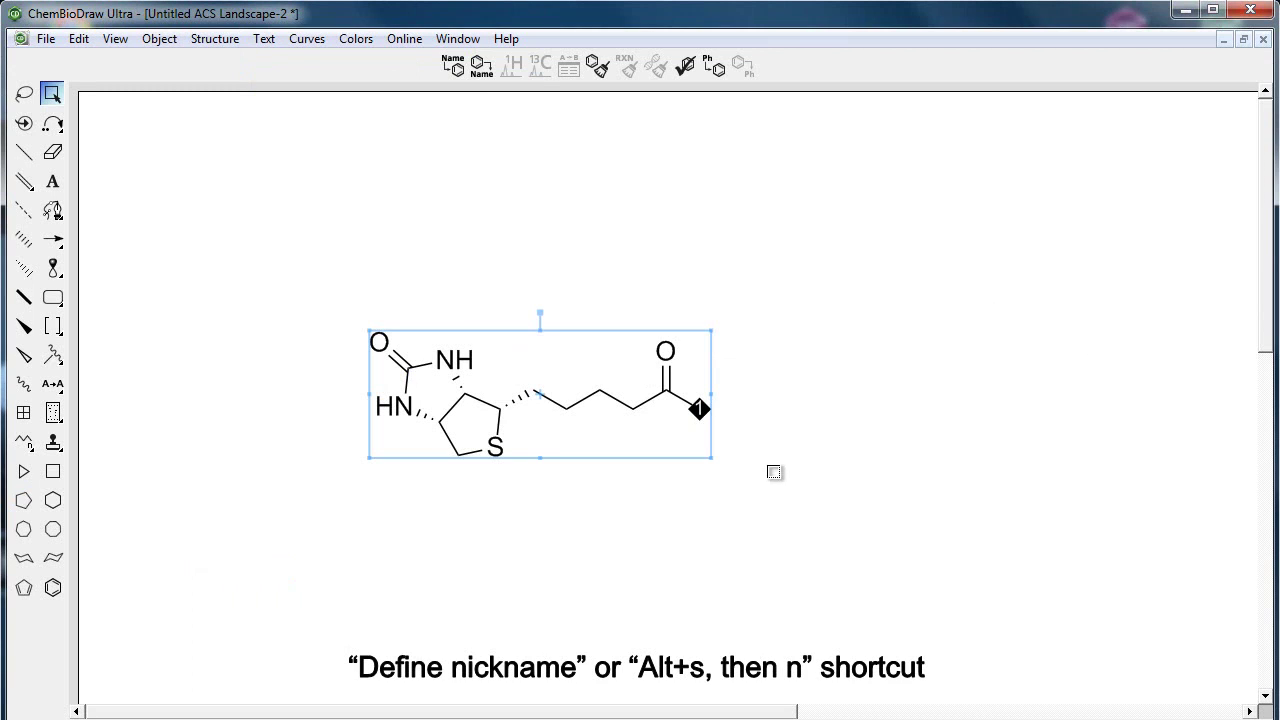
Define the selected structure as the nickname "Biotin".
key(alt+s)
text(nBiotin)
key(Return)
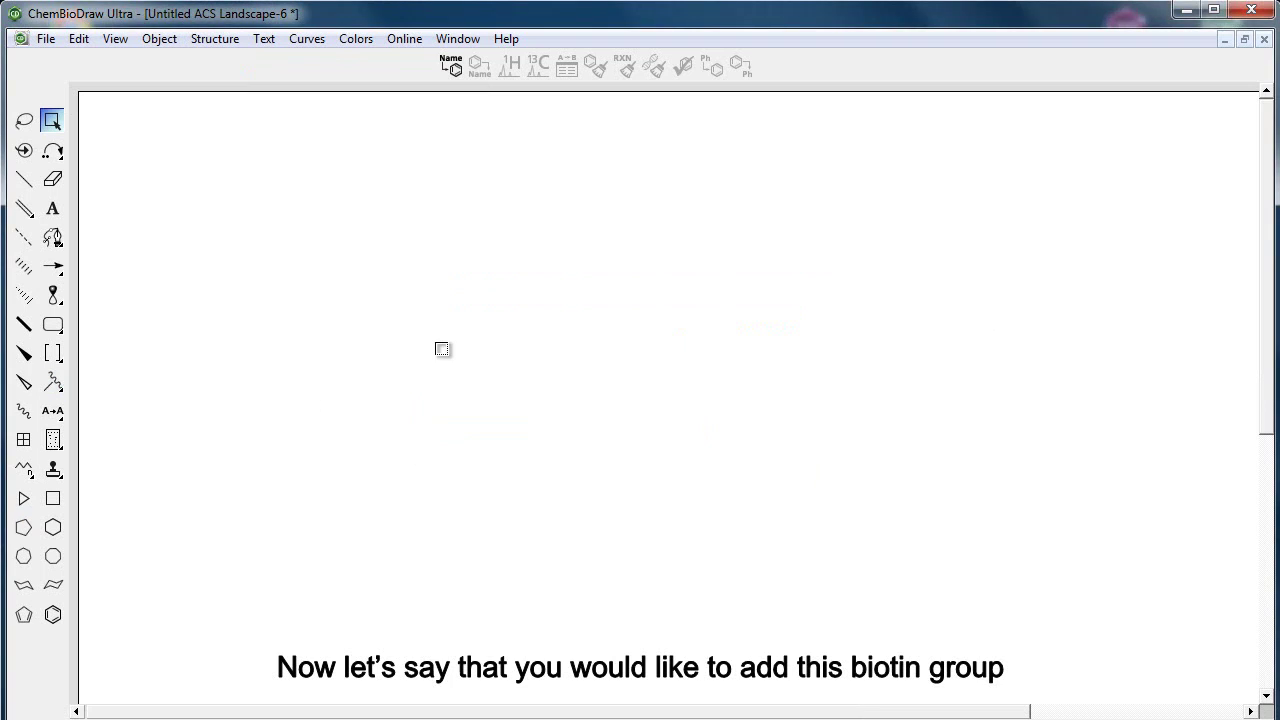
In the Untitled ACS Landscape-6 document, try to convert the text "vancomycin" to a structure and delete the text.
key(t)
click(390, 364)
text(vancomycin)
key(Escape)
key(ctrl+a)
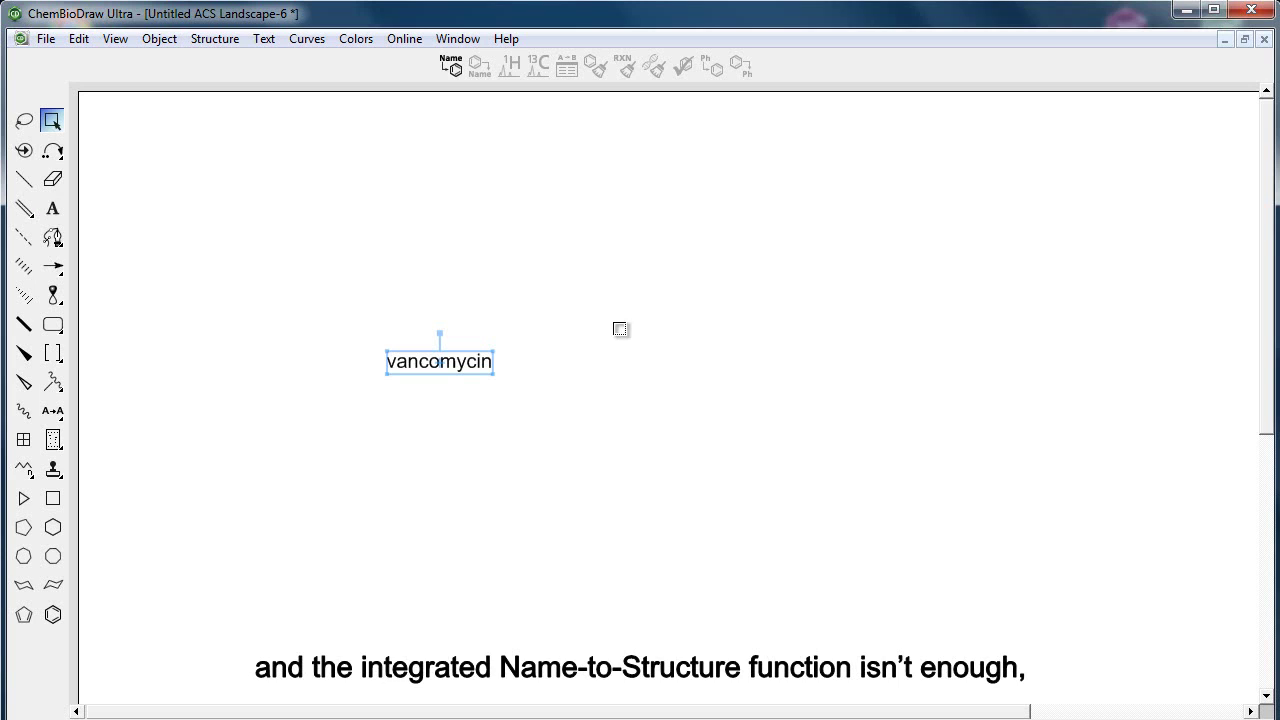
click(452, 65)
click(760, 392)
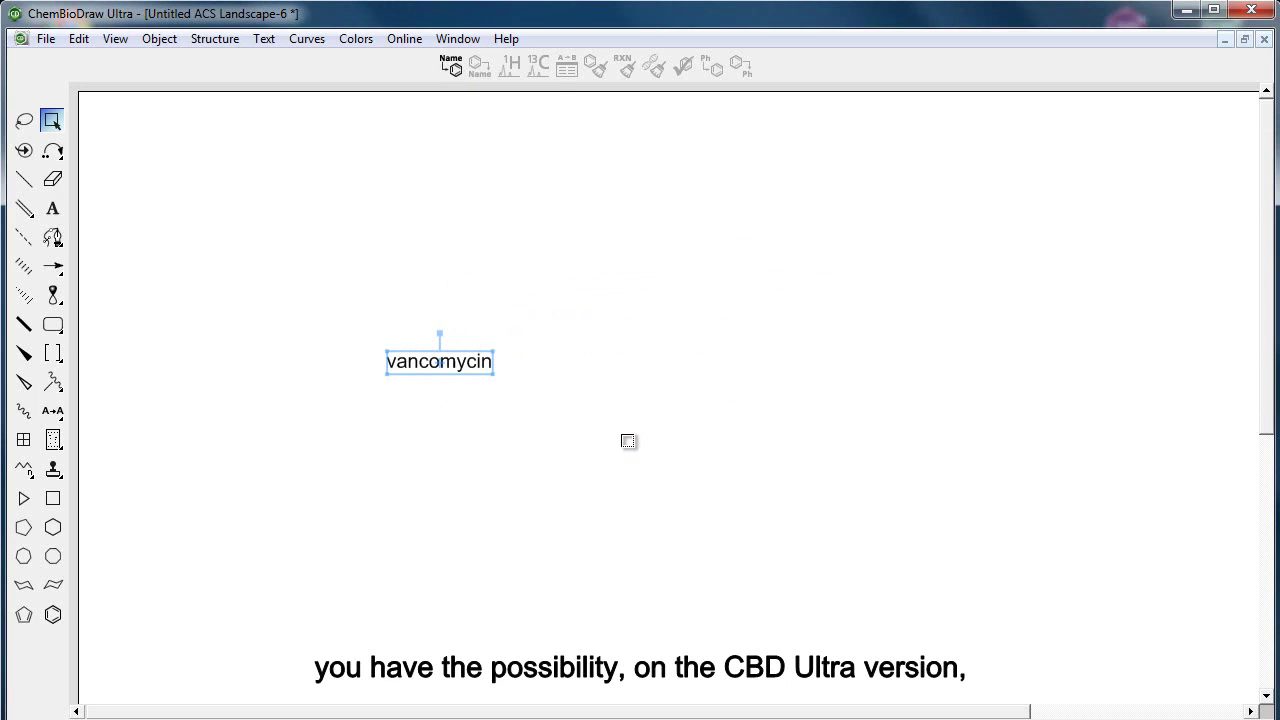
key(Delete)
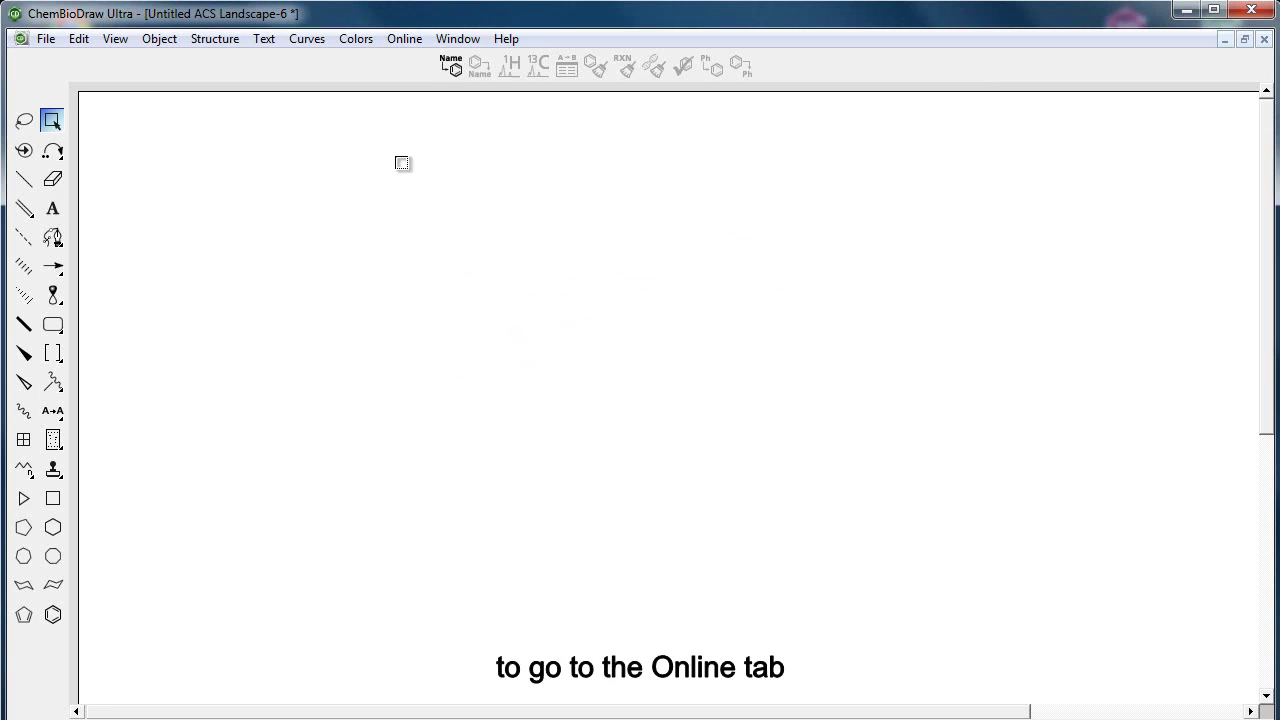
Insert the structure of "vancomycin" by finding it from its name at ChemACX.Com.
click(404, 38)
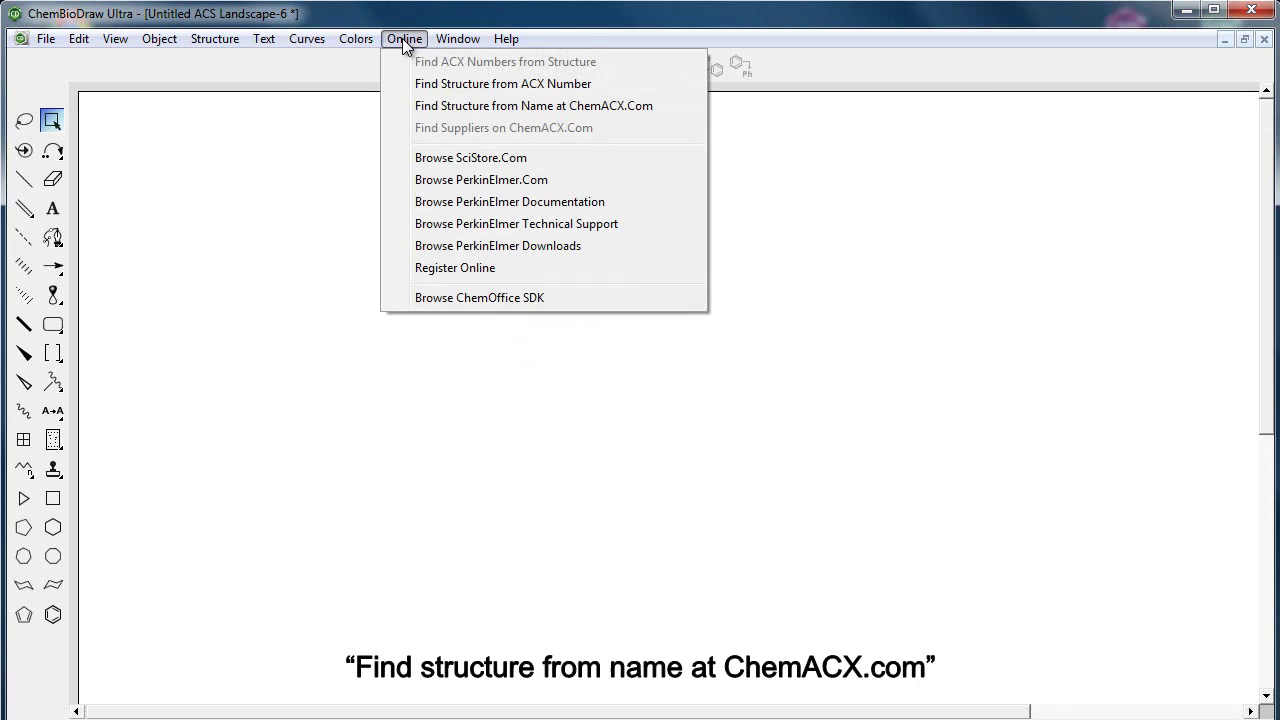
click(457, 106)
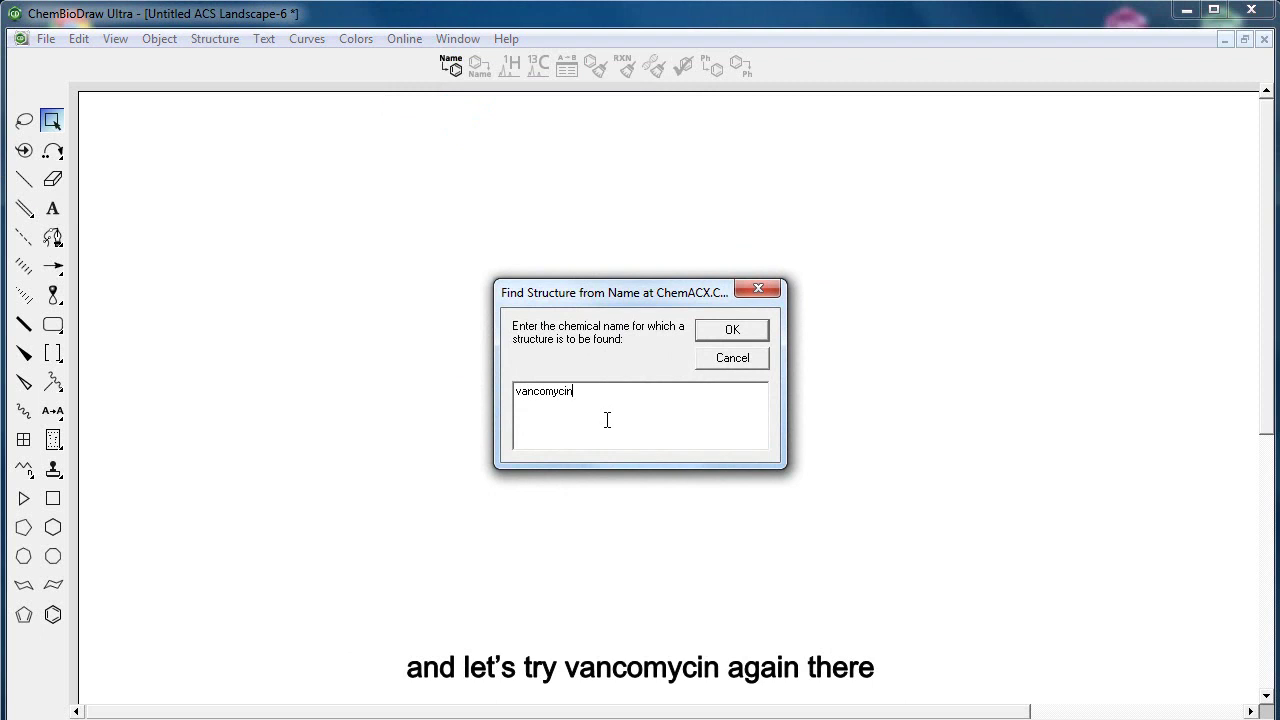
key(Return)
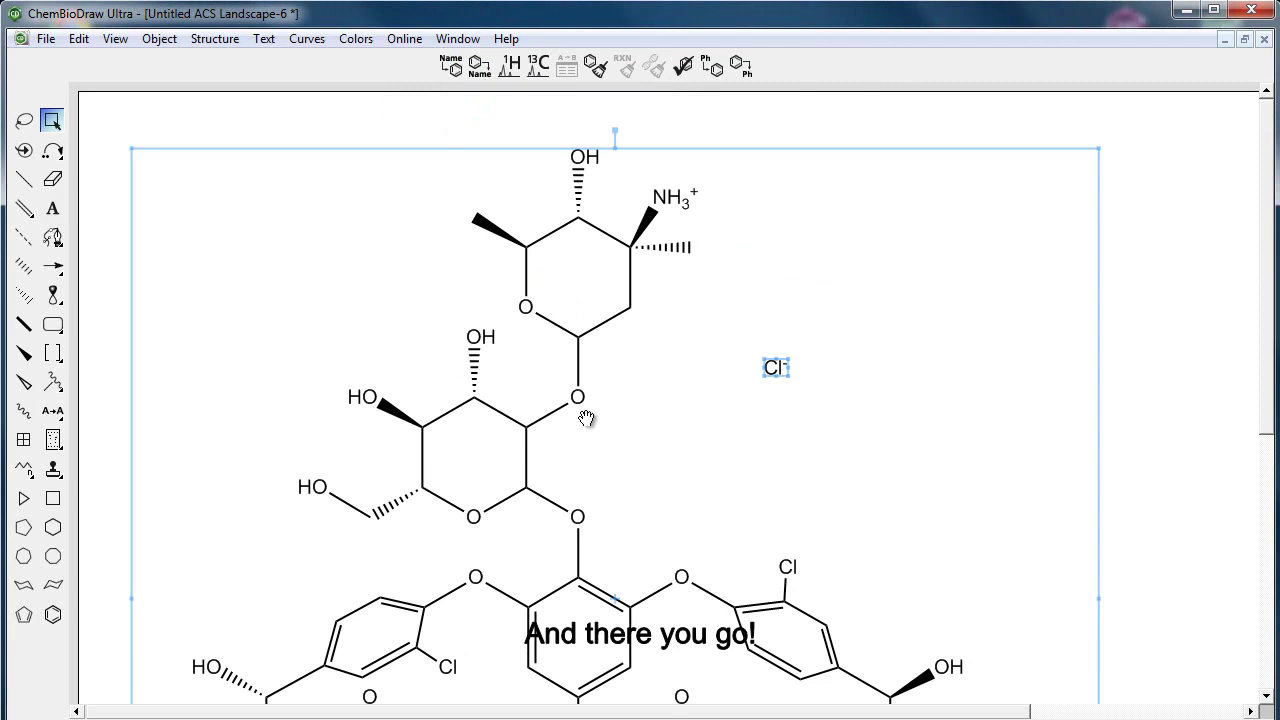
scroll(671, 390, down, 2)
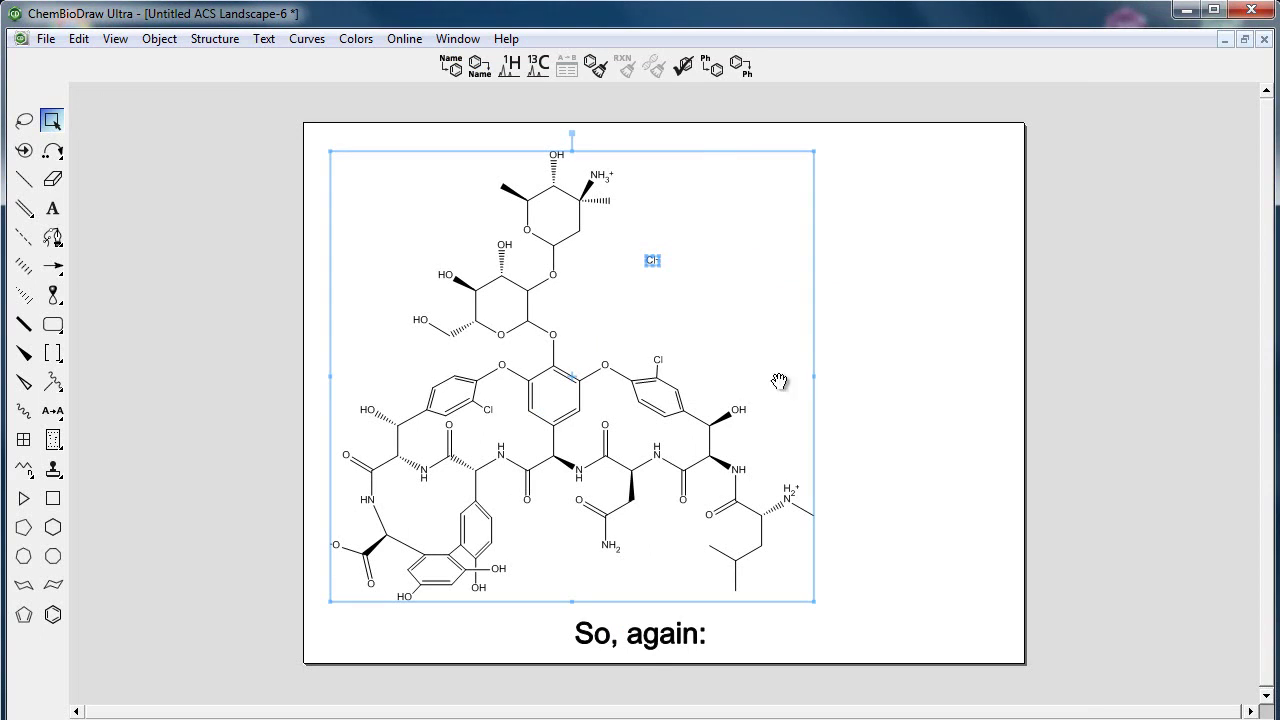
click(830, 335)
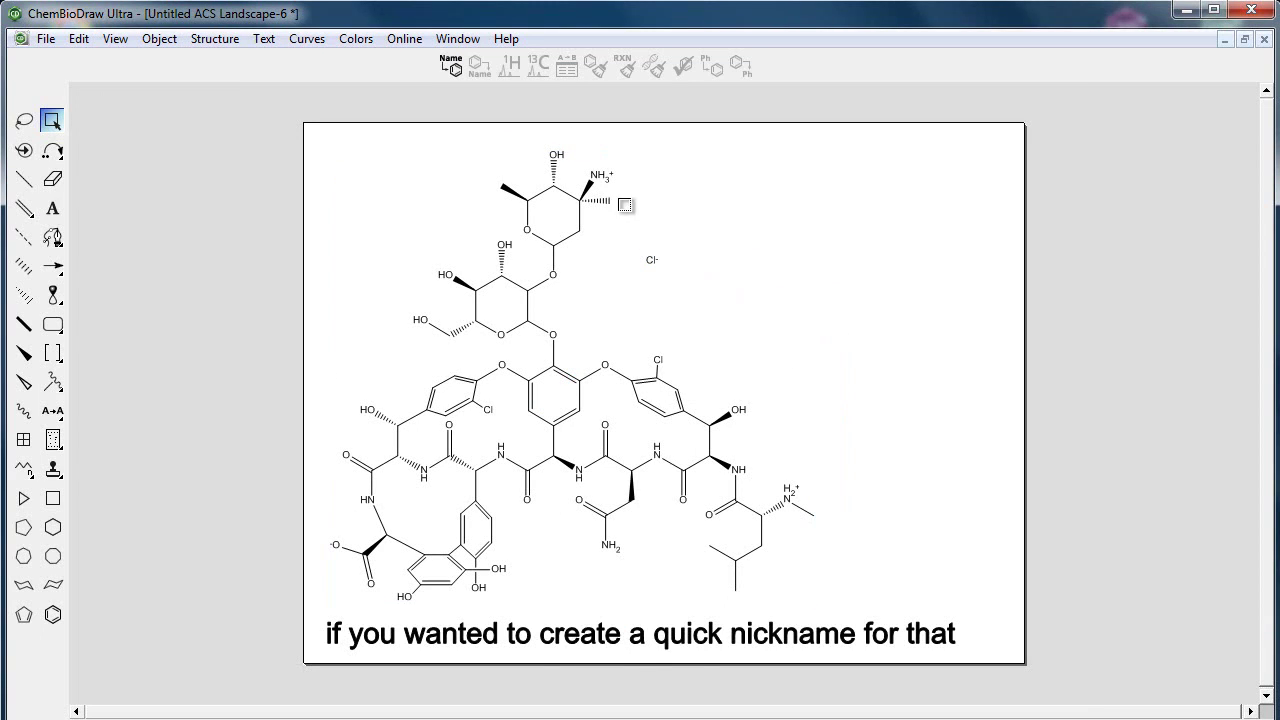
Neutralize the amino sugar's NH3+ group to NH2 and draw a single bond from its nitrogen ending in an attachment point.
key(minus)
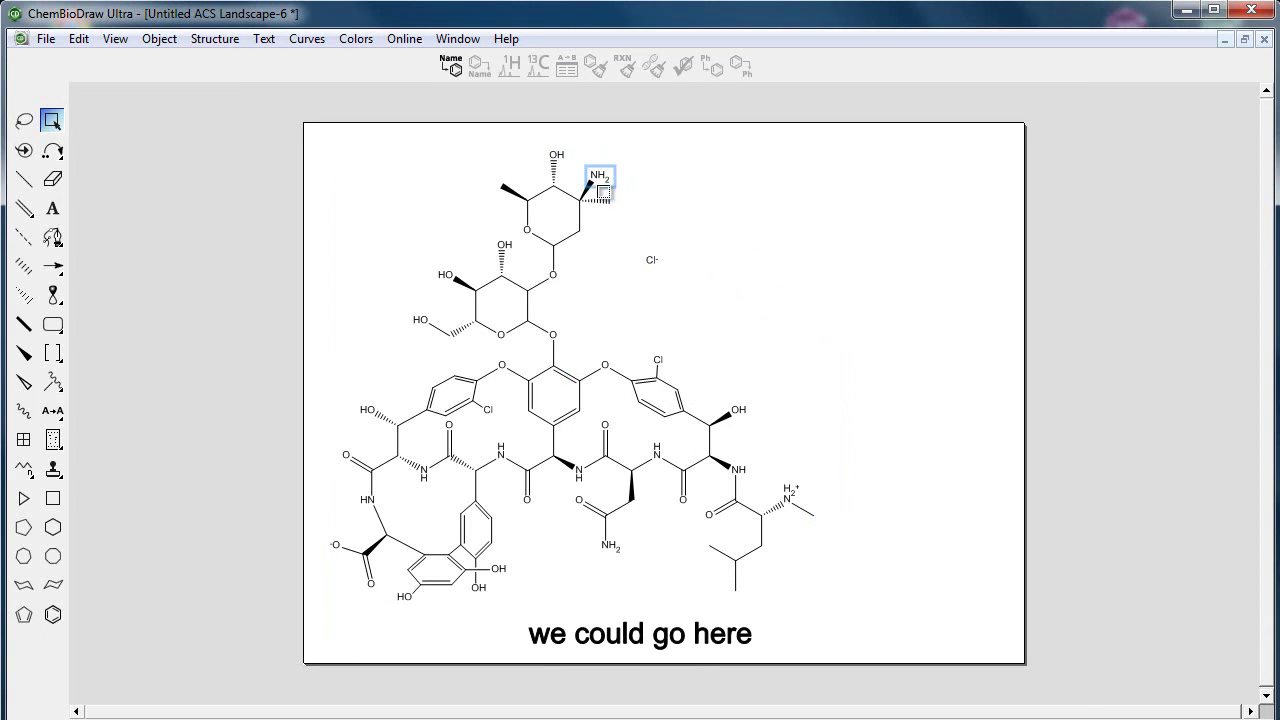
key(x)
drag(598, 176, 626, 178)
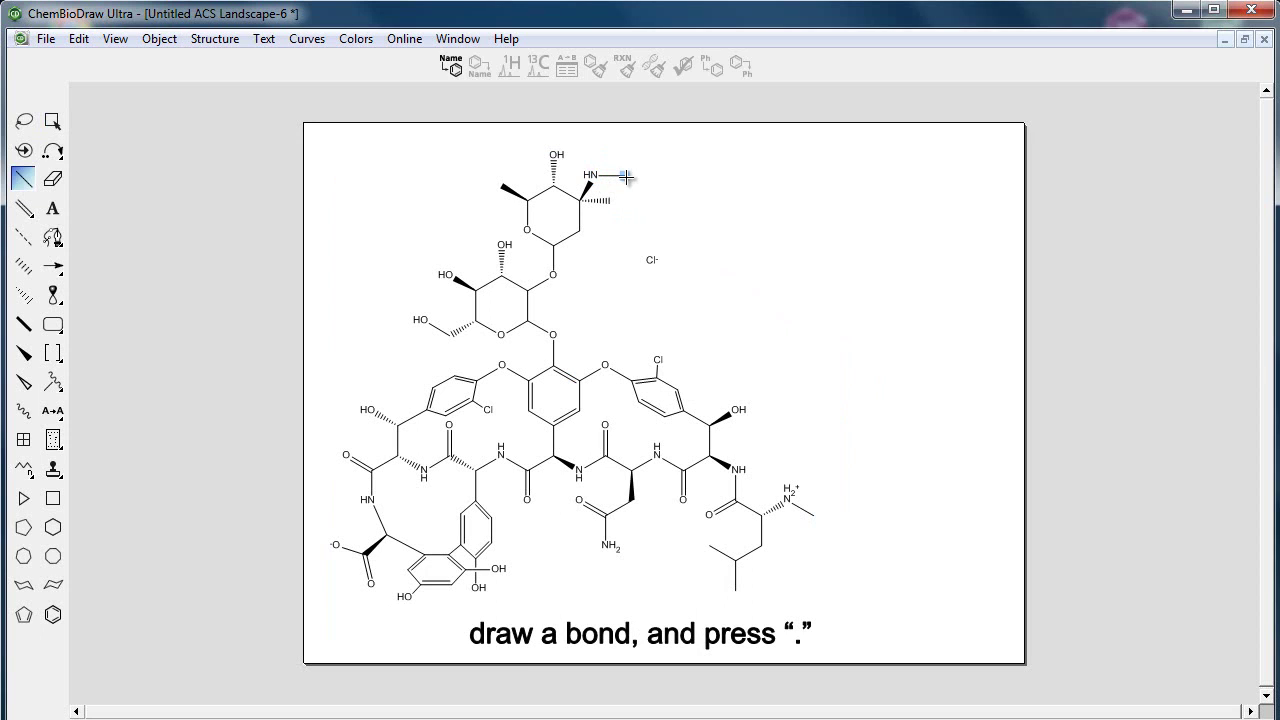
Define the whole vancomycin structure as the nickname "VCMY", replacing the existing nickname of that name.
key(ctrl+a)
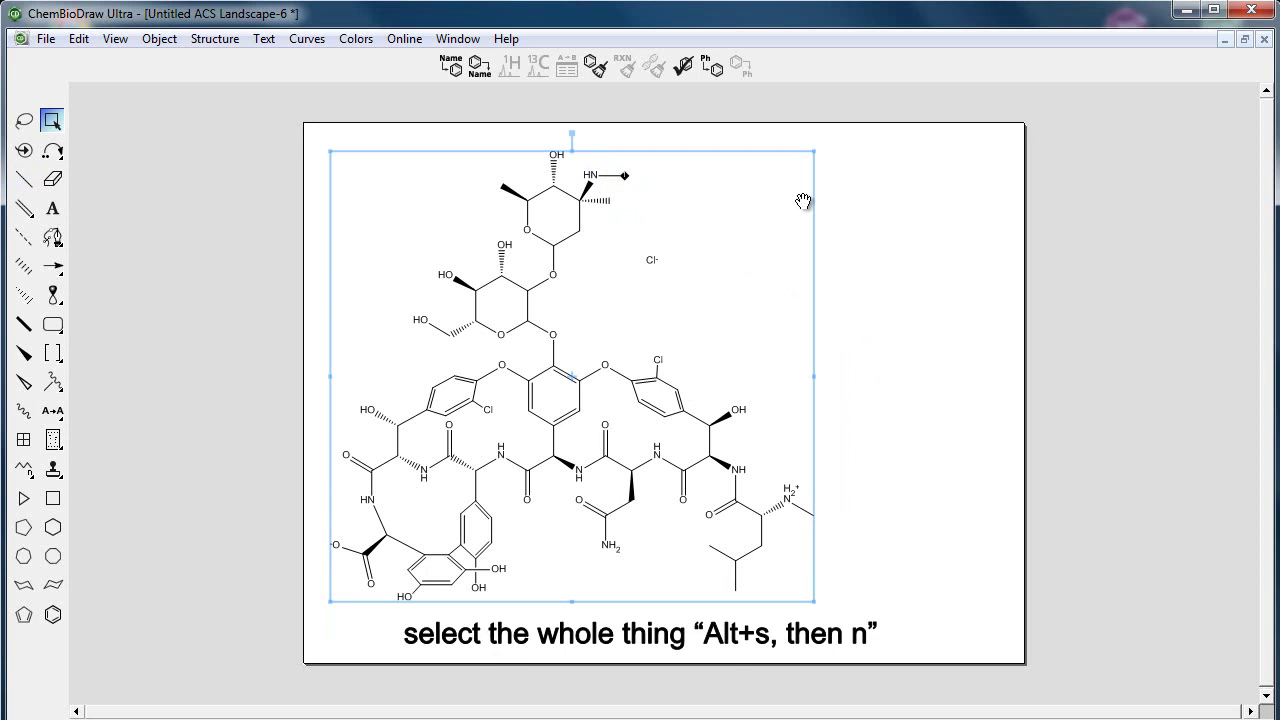
key(alt+s)
key(n)
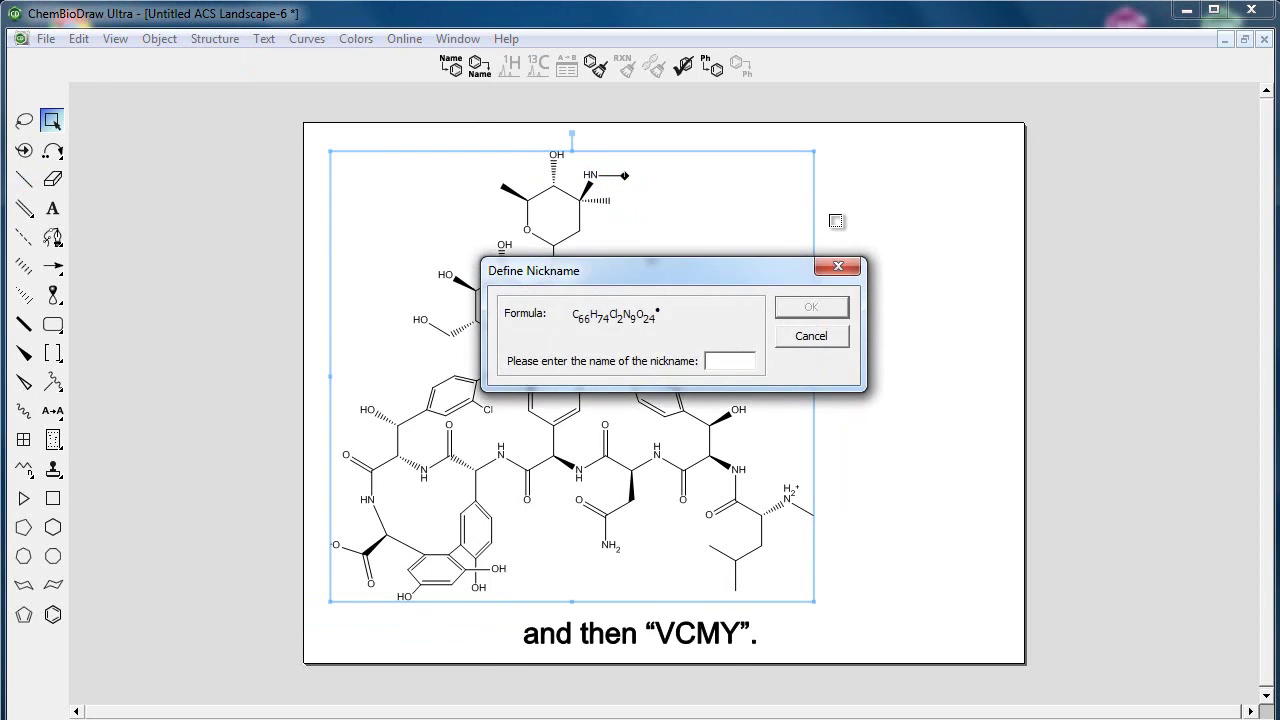
text(VCMY)
key(Return)
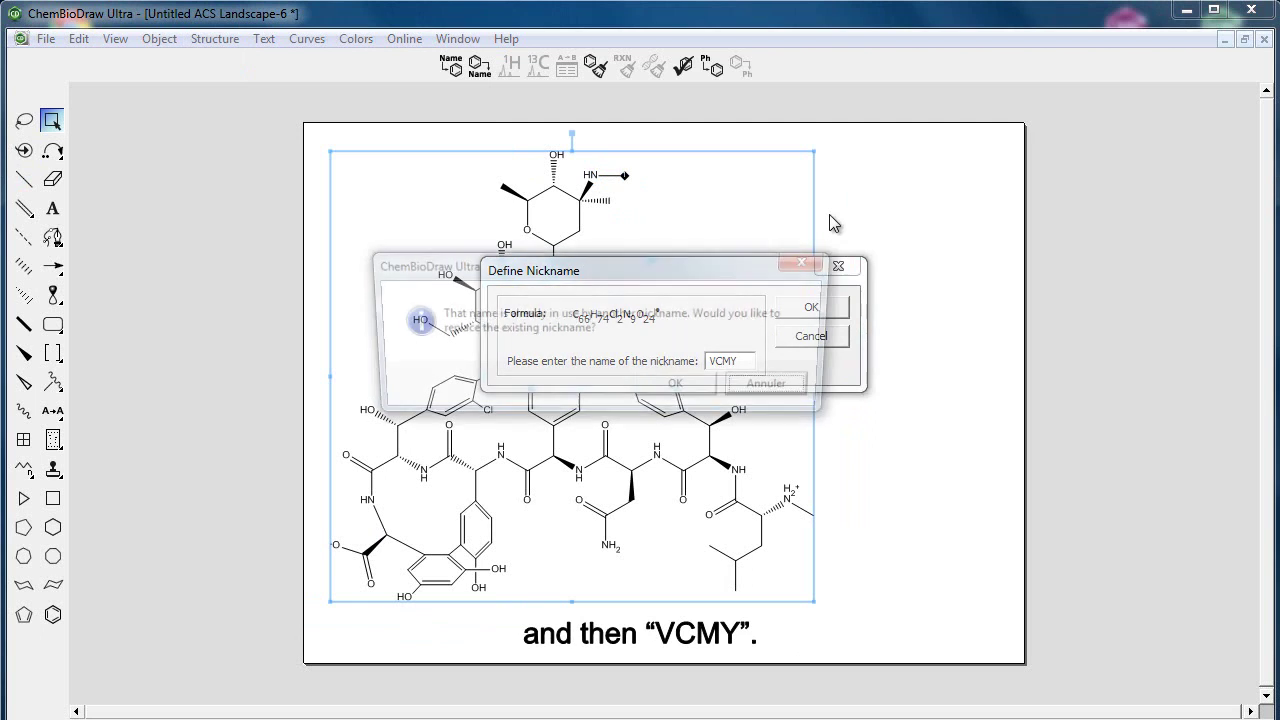
key(Return)
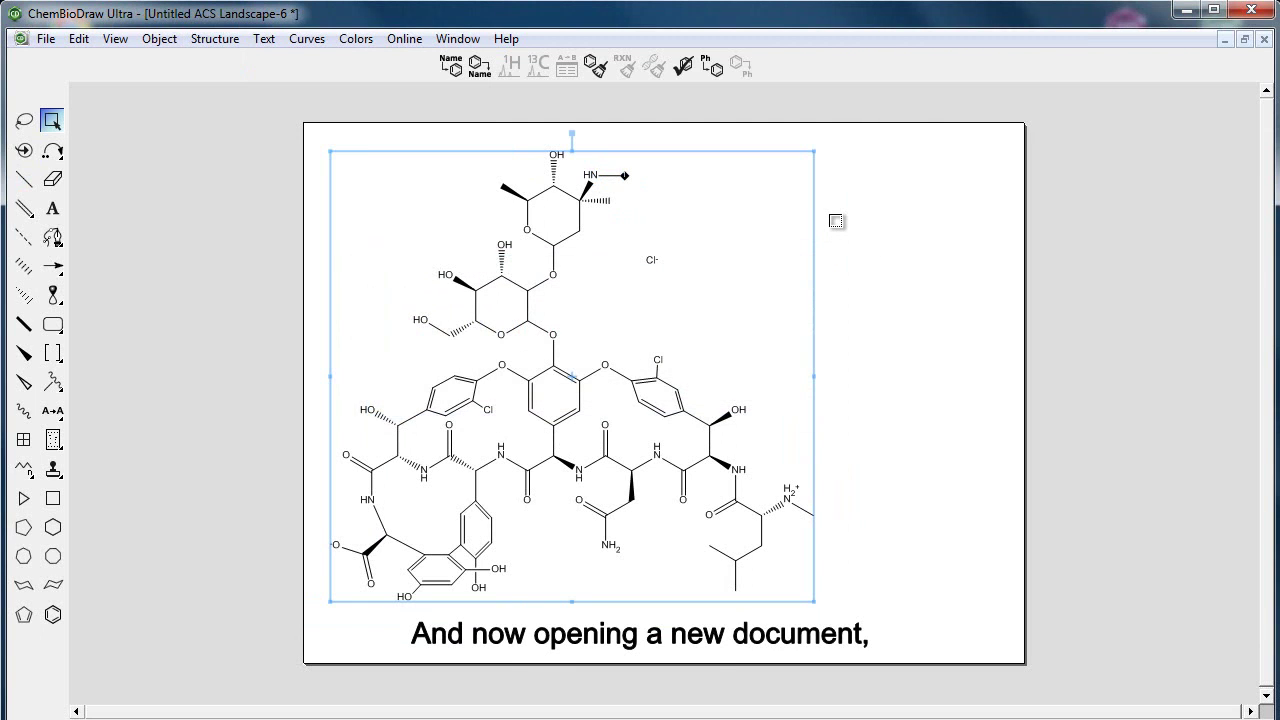
In a new magnified document, draw a single bond and label its upper end "VCMY" and its lower end "Biotin".
key(ctrl+n)
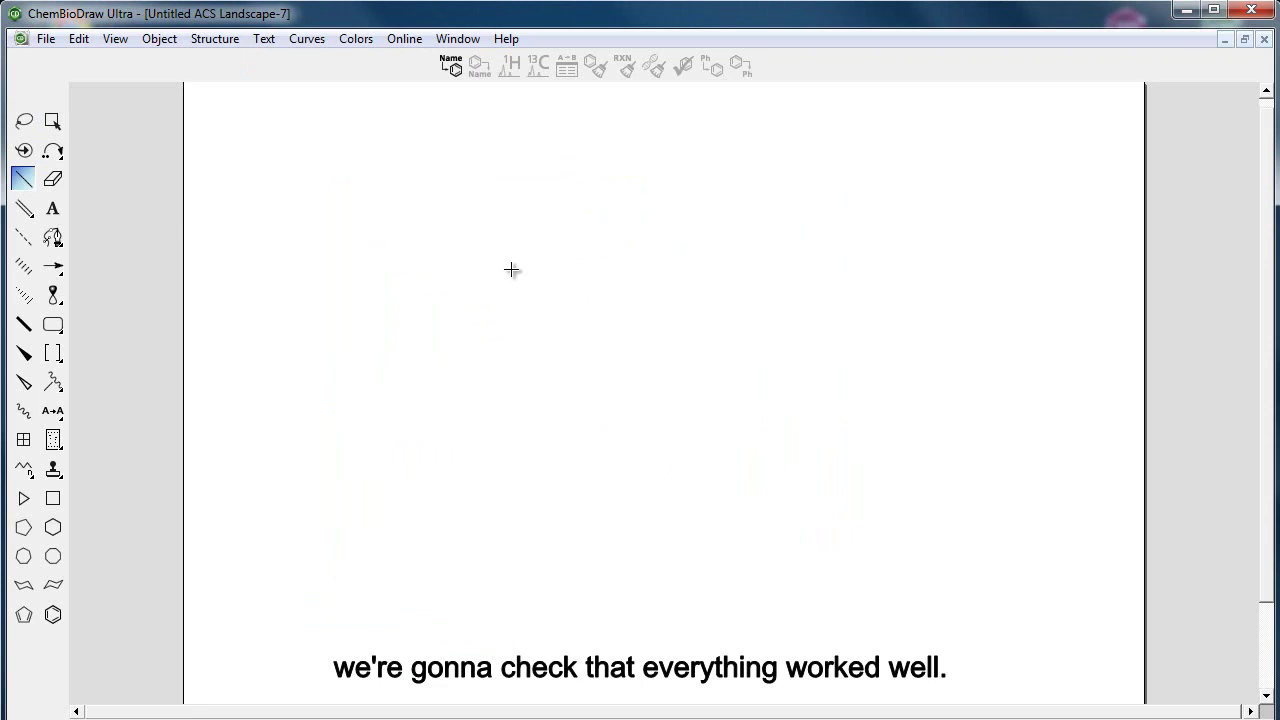
key(F7)
click(458, 372)
key(t)
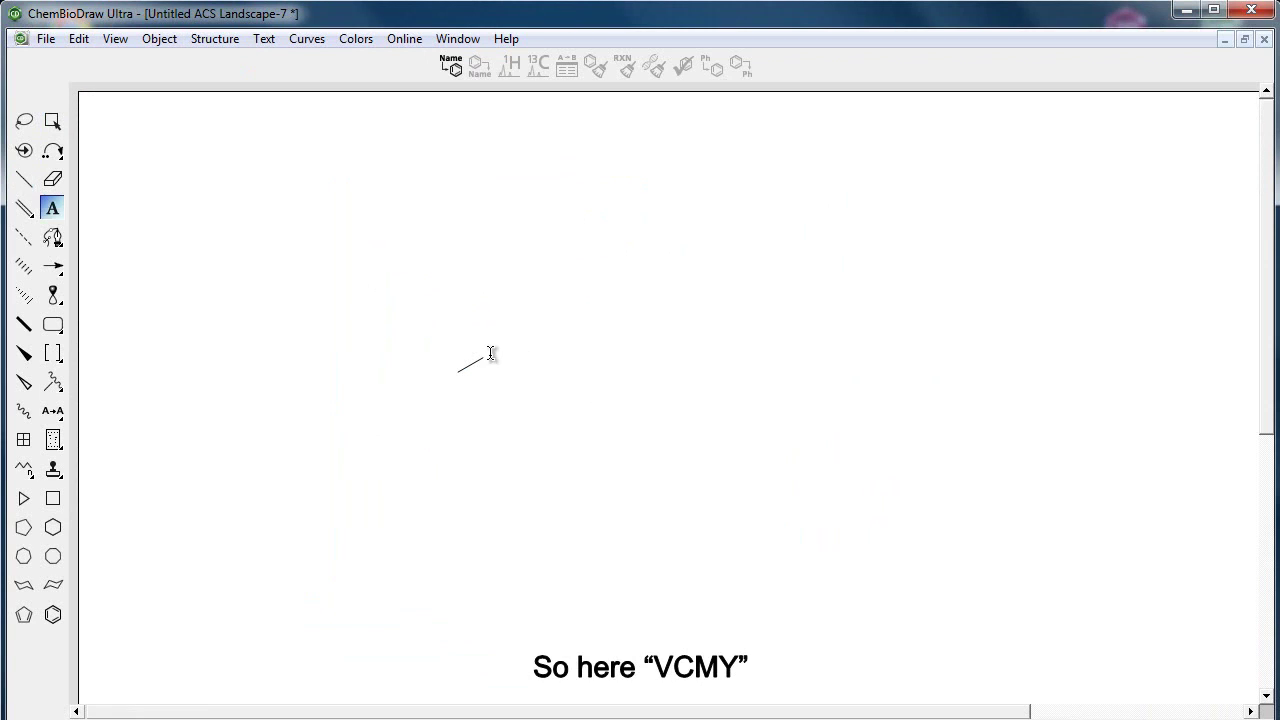
click(483, 359)
click(608, 359)
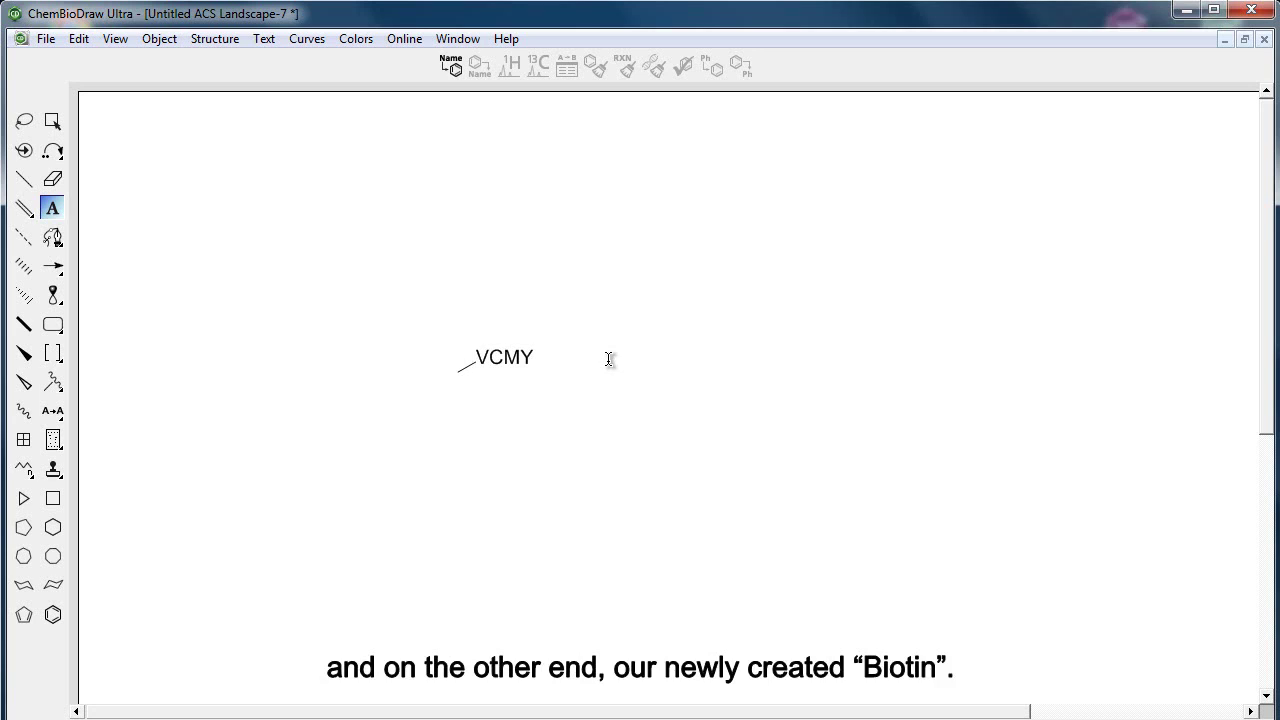
click(458, 373)
text(Biotin)
key(Escape)
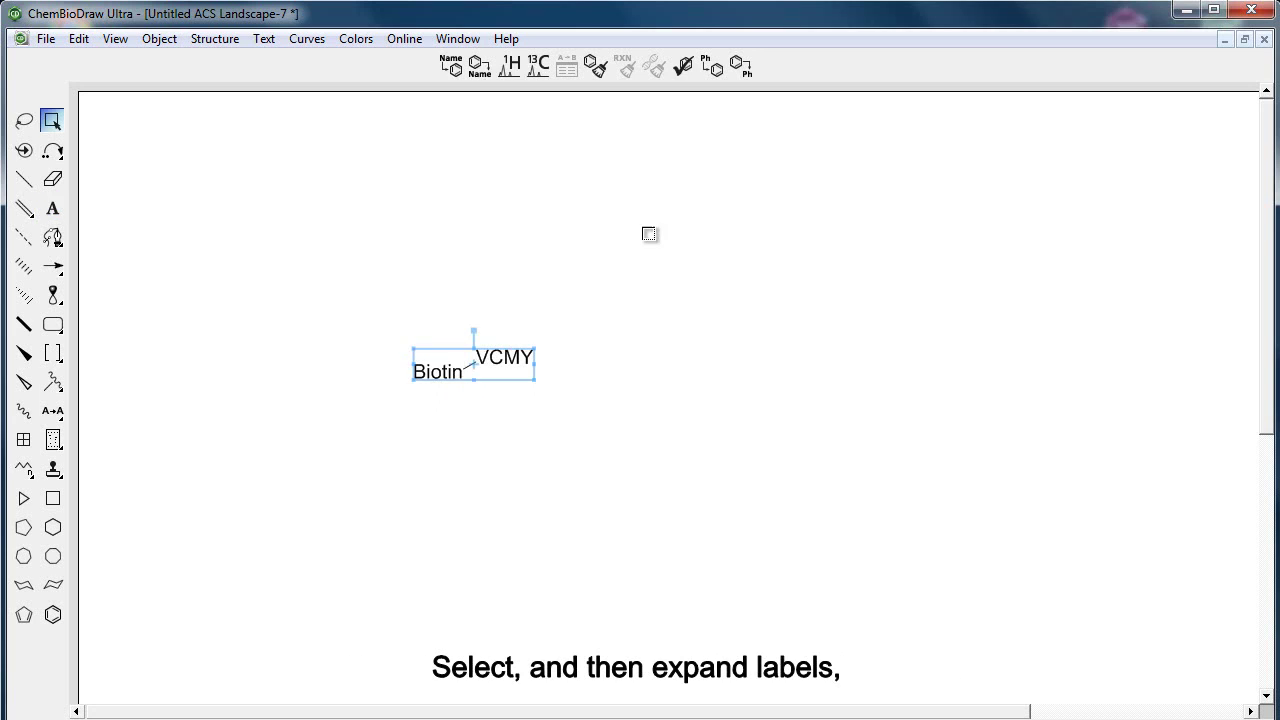
Expand the VCMY and Biotin labels into full structures and clean up the resulting conjugate.
click(714, 68)
key(ctrl+shift+k)
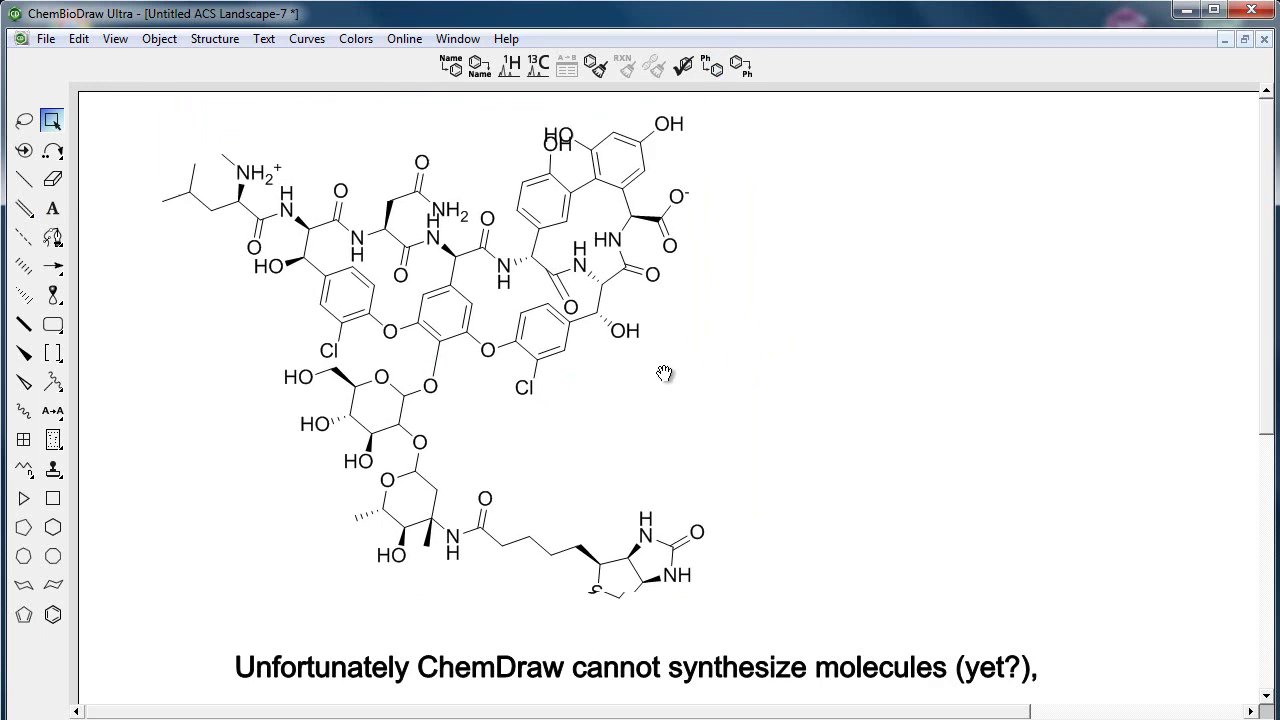
click(921, 312)
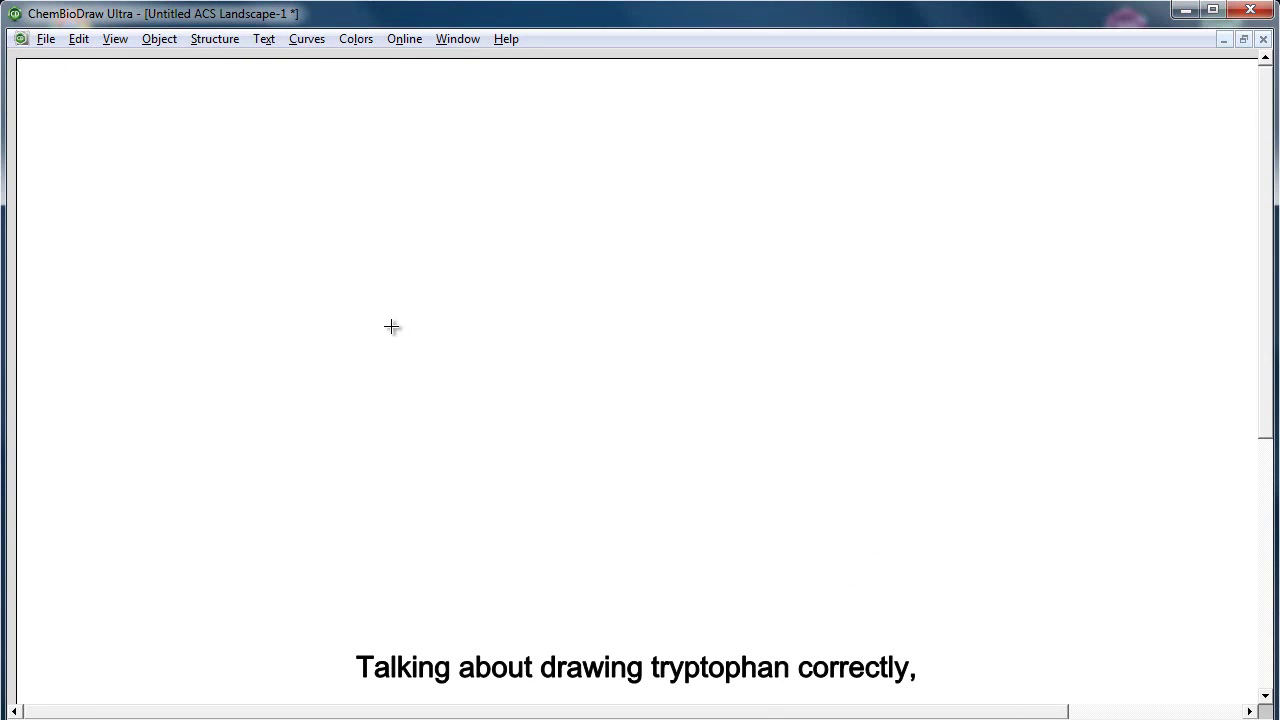
In the Untitled ACS Landscape-1 document, draw the amino acid tryptophan with its side chain wrongly attached at the indole's C2.
click(418, 315)
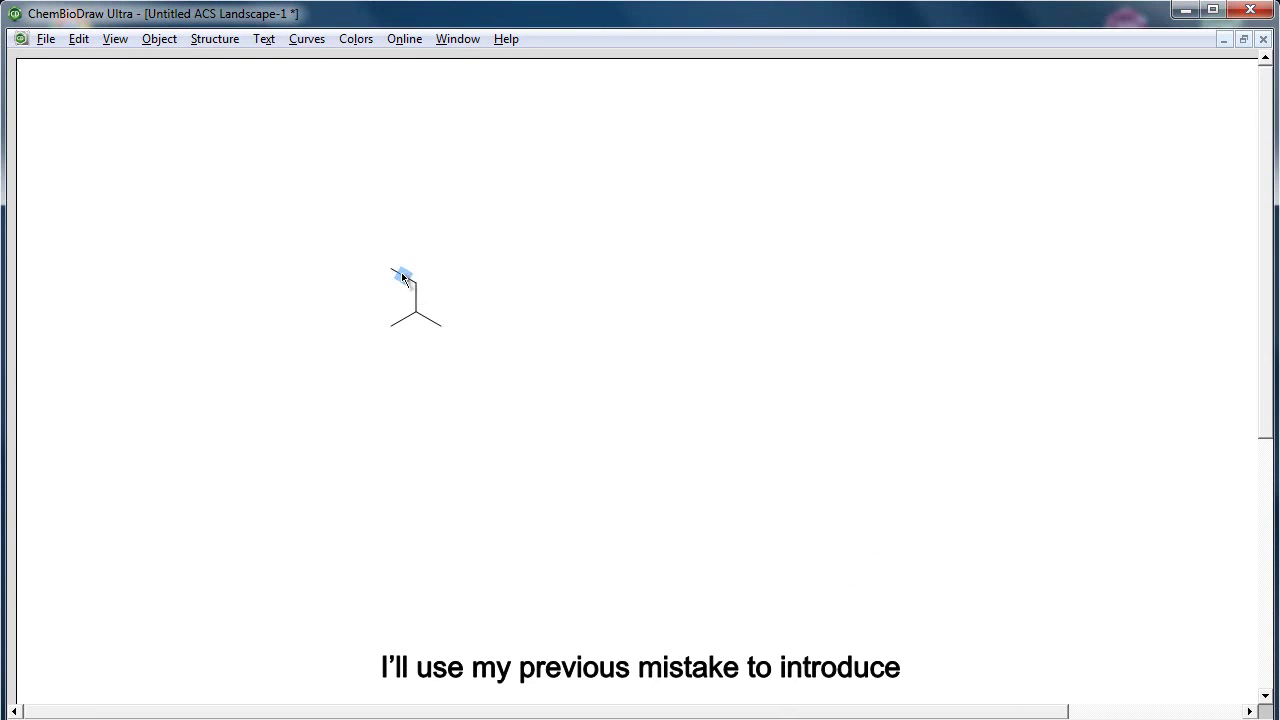
click(392, 256)
click(361, 252)
key(n)
click(445, 327)
click(445, 327)
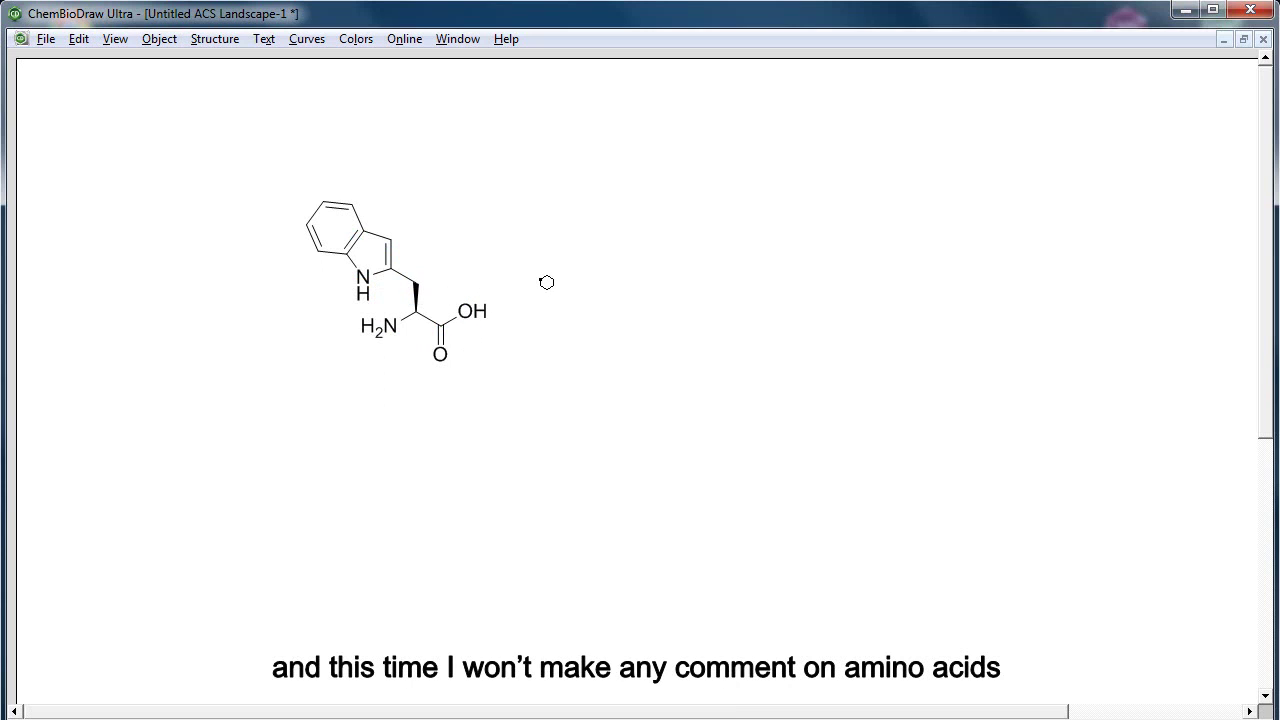
Draw a horizontal reaction arrow beside the amino acid and add the text "3 months" below it.
drag(543, 279, 700, 277)
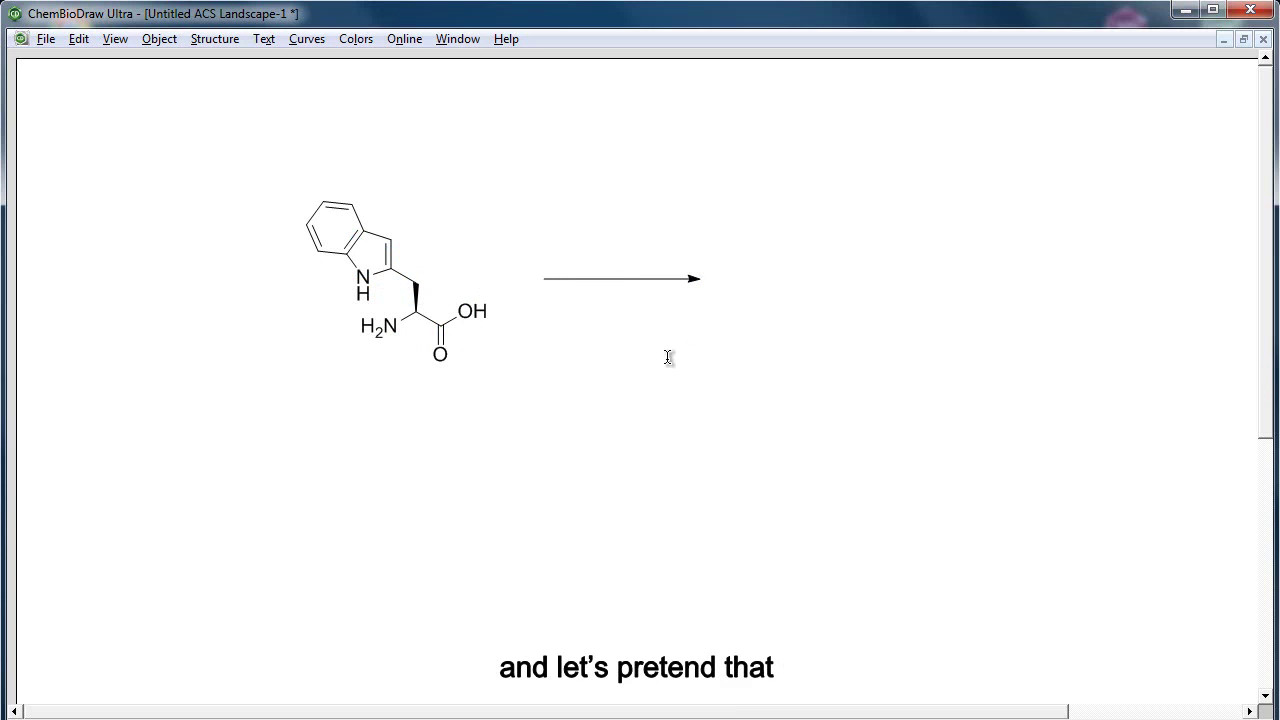
click(582, 325)
text(3 months)
key(Escape)
Copy the amino acid to the product side of the arrow and reconnect the copy's side chain at the indole's C3.
key(space)
double_click(443, 324)
drag(428, 317, 848, 307)
click(797, 385)
click(826, 273)
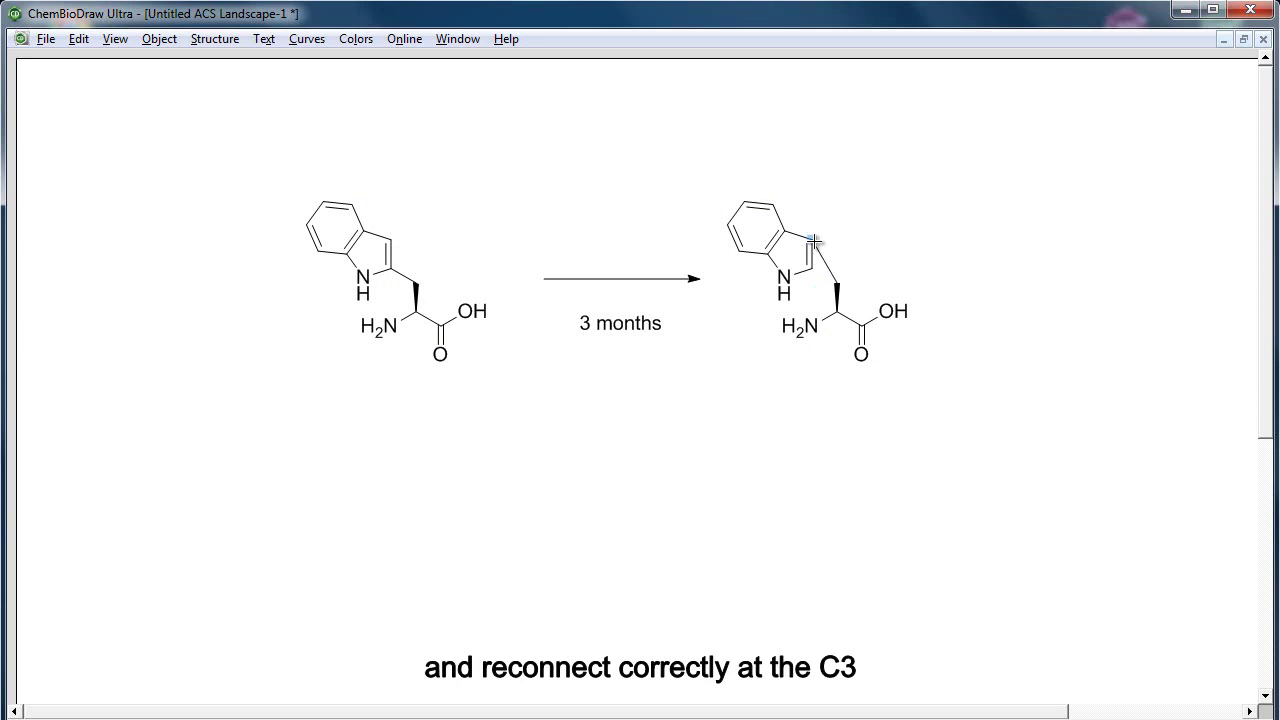
key(space)
click(975, 218)
Show the Object and Structure toolbars.
click(115, 39)
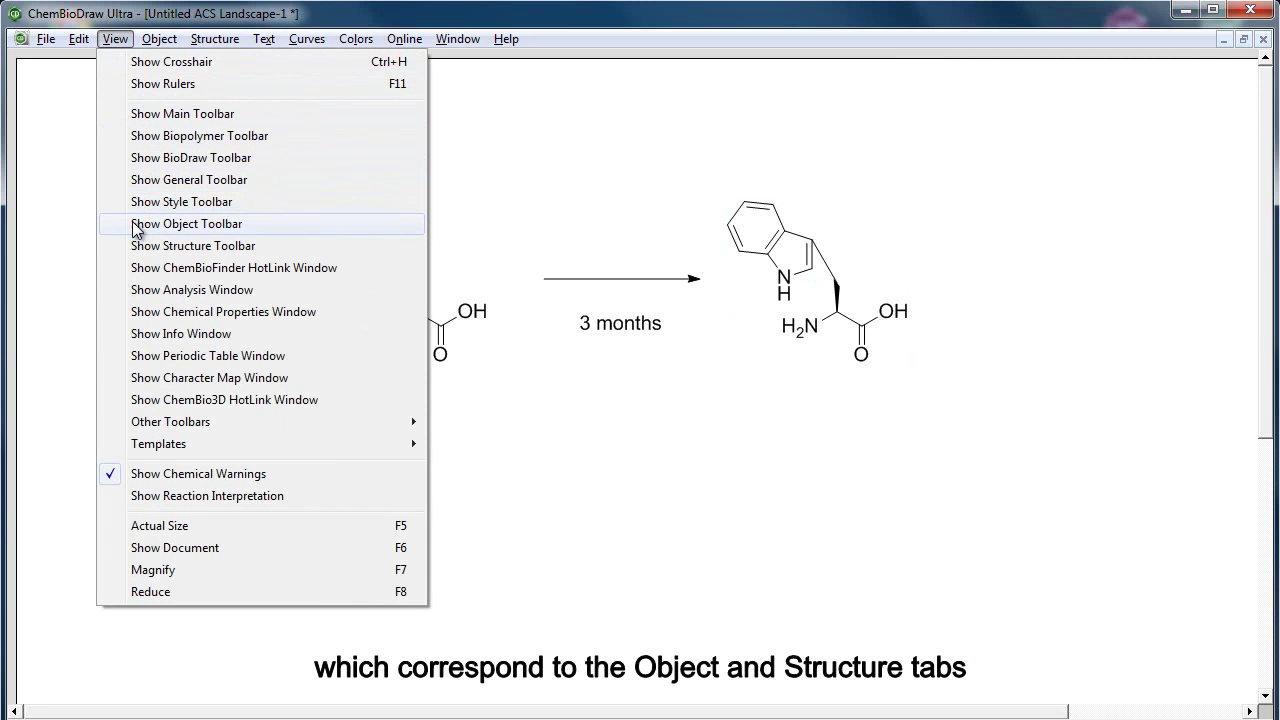
click(137, 224)
click(115, 39)
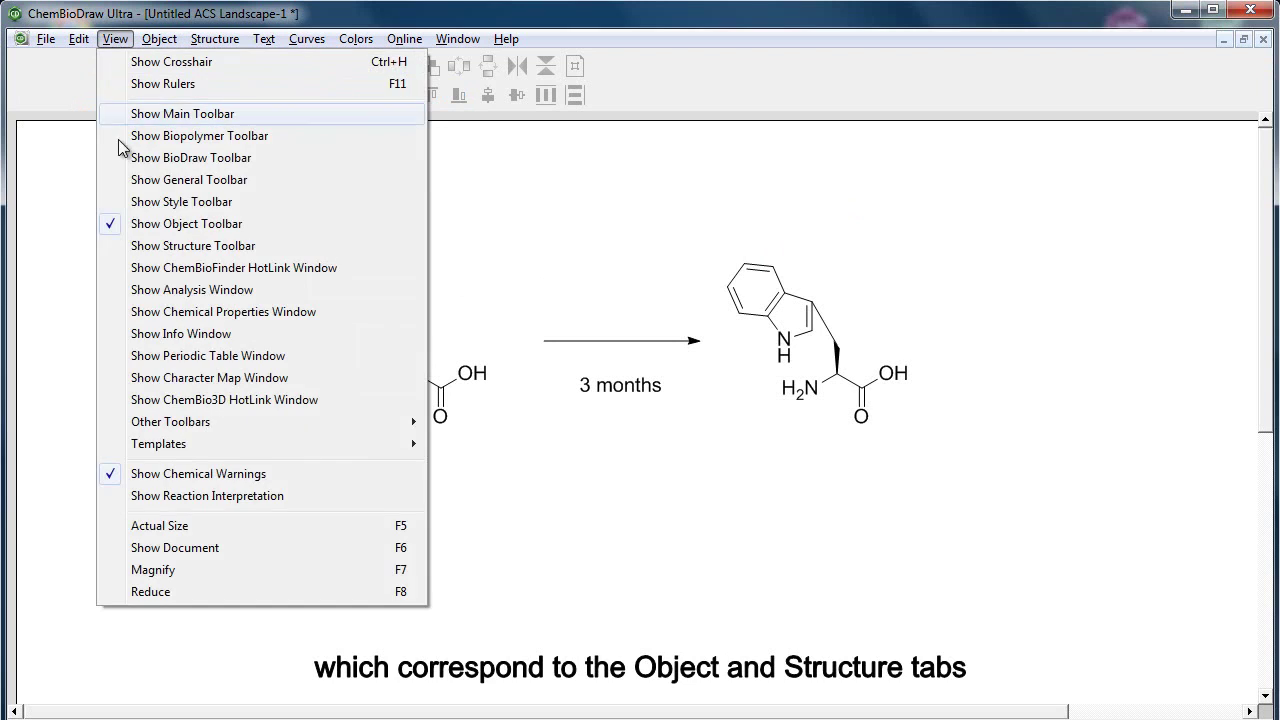
click(129, 246)
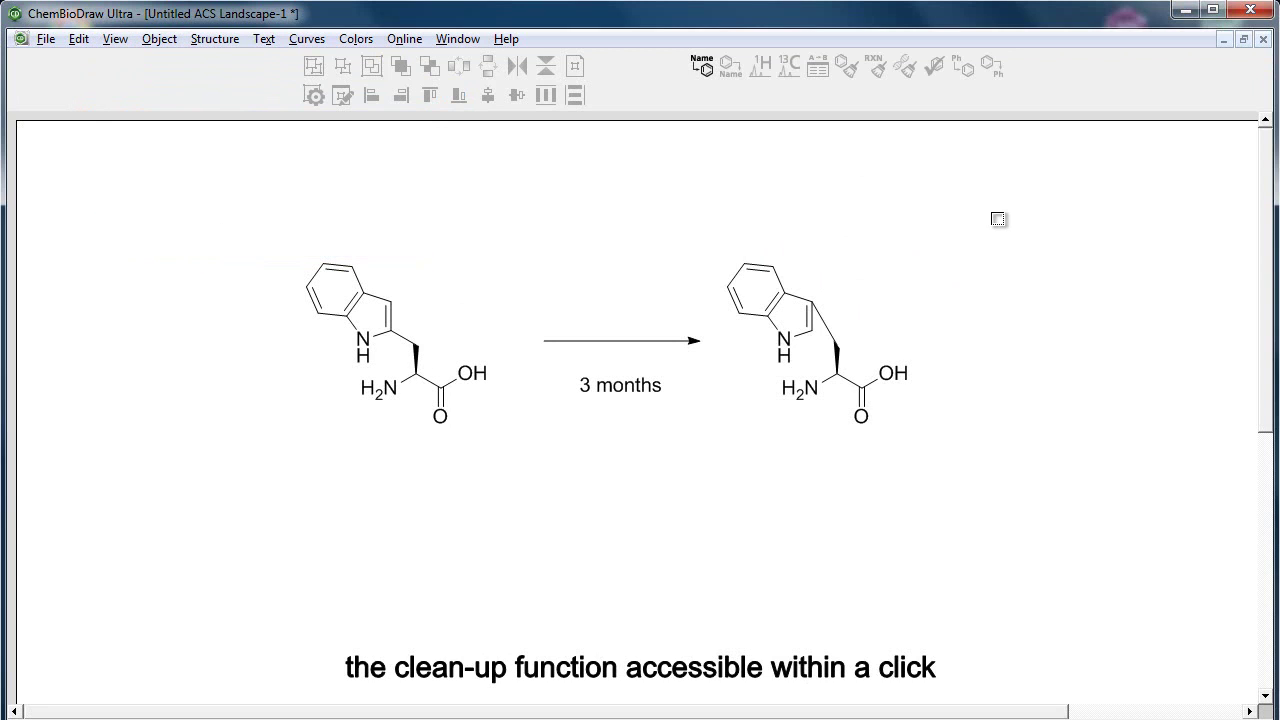
Clean up the product structure and flip it vertically and horizontally while retaining its stereochemistry.
key(space)
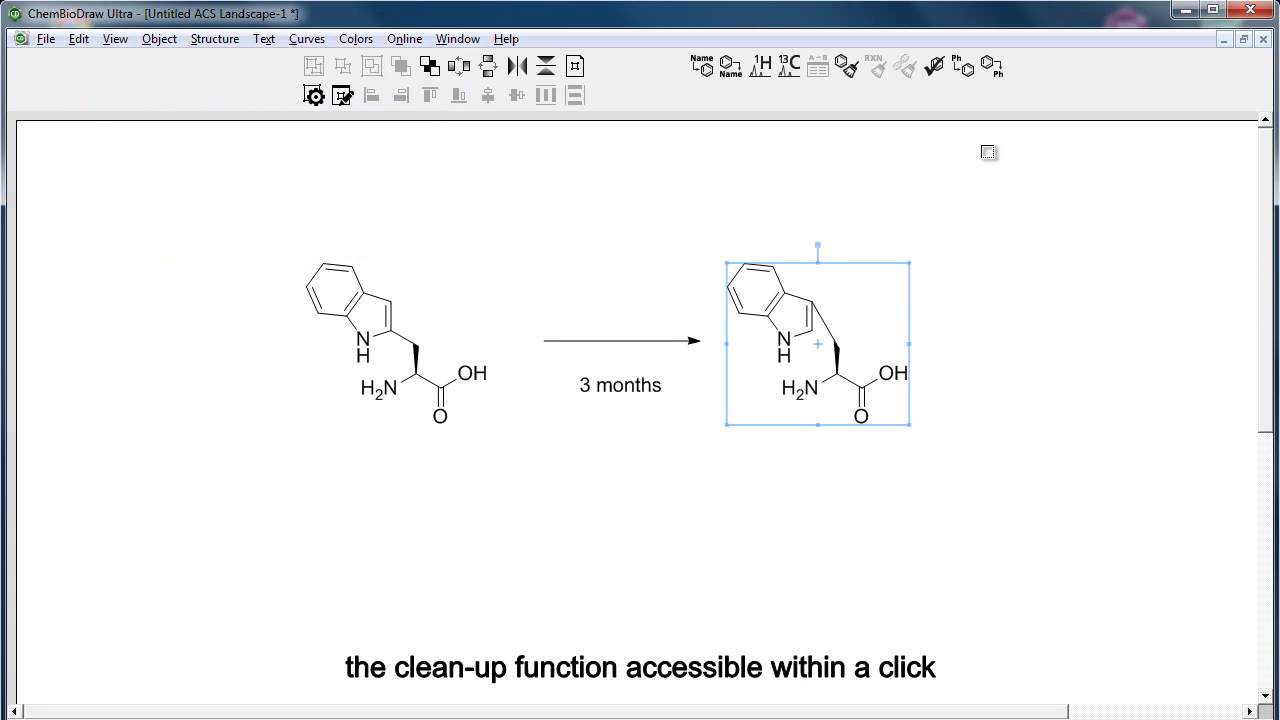
click(846, 67)
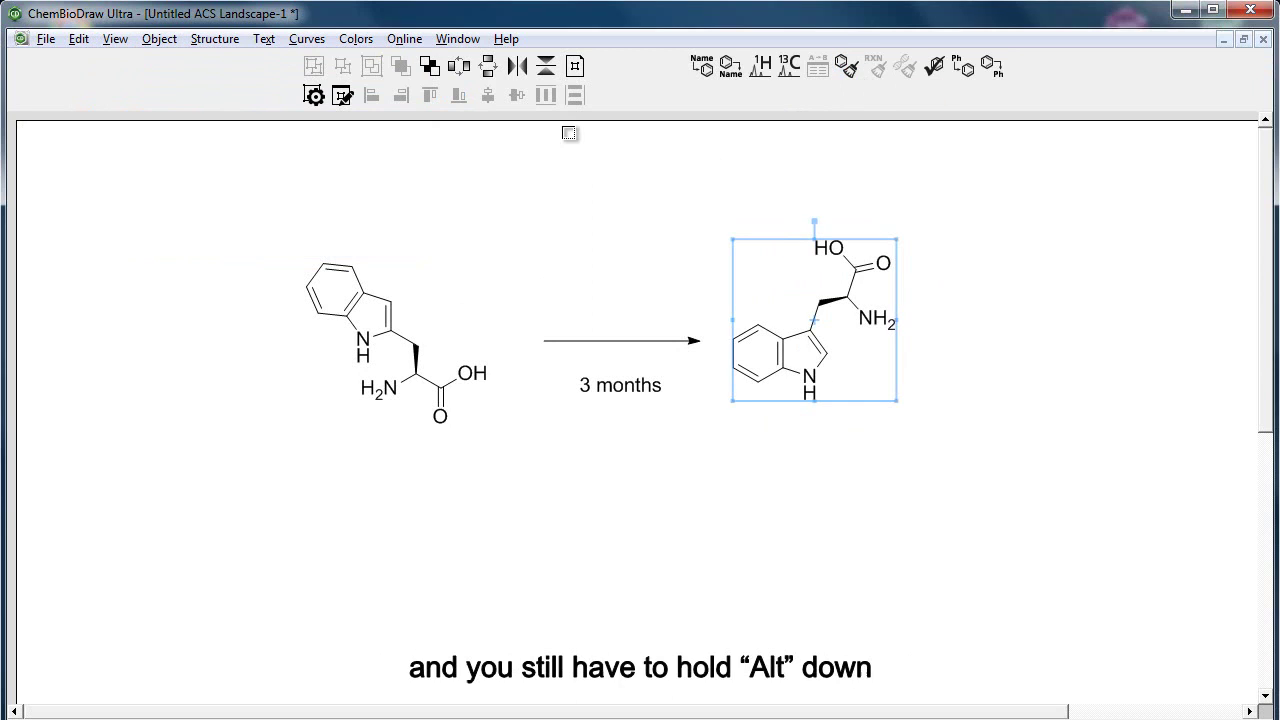
click(546, 68)
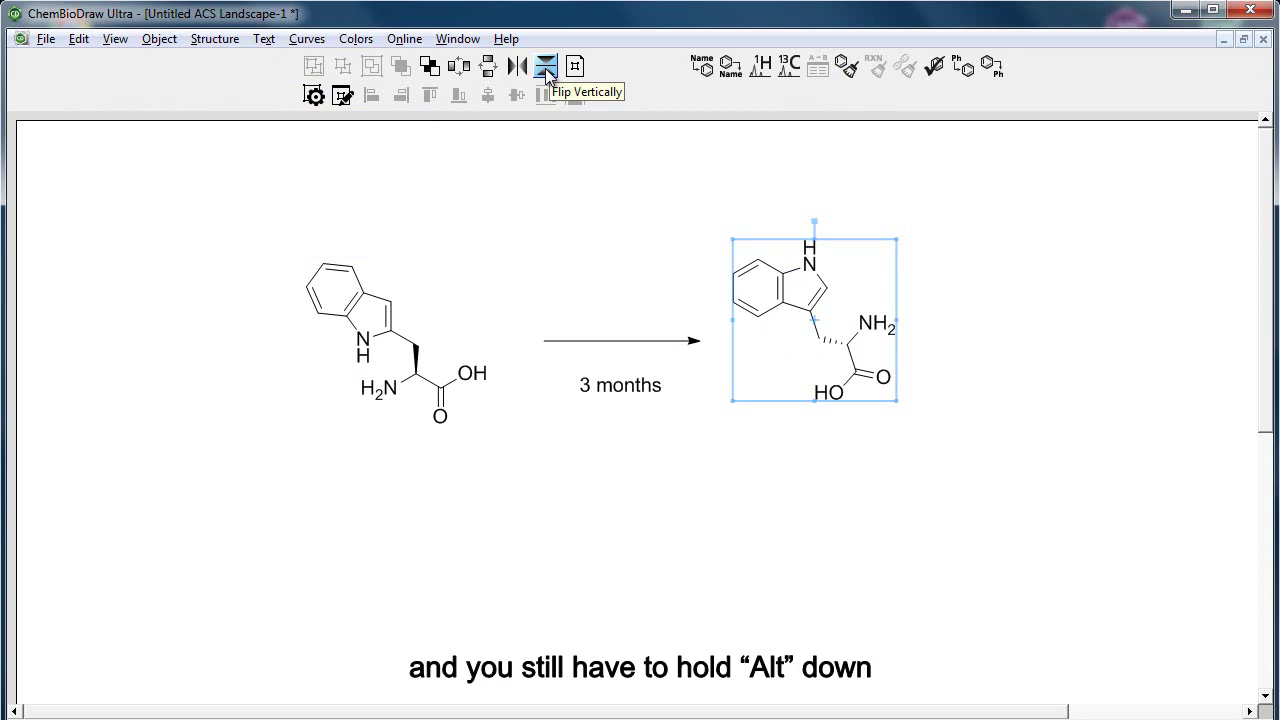
alt+click(516, 67)
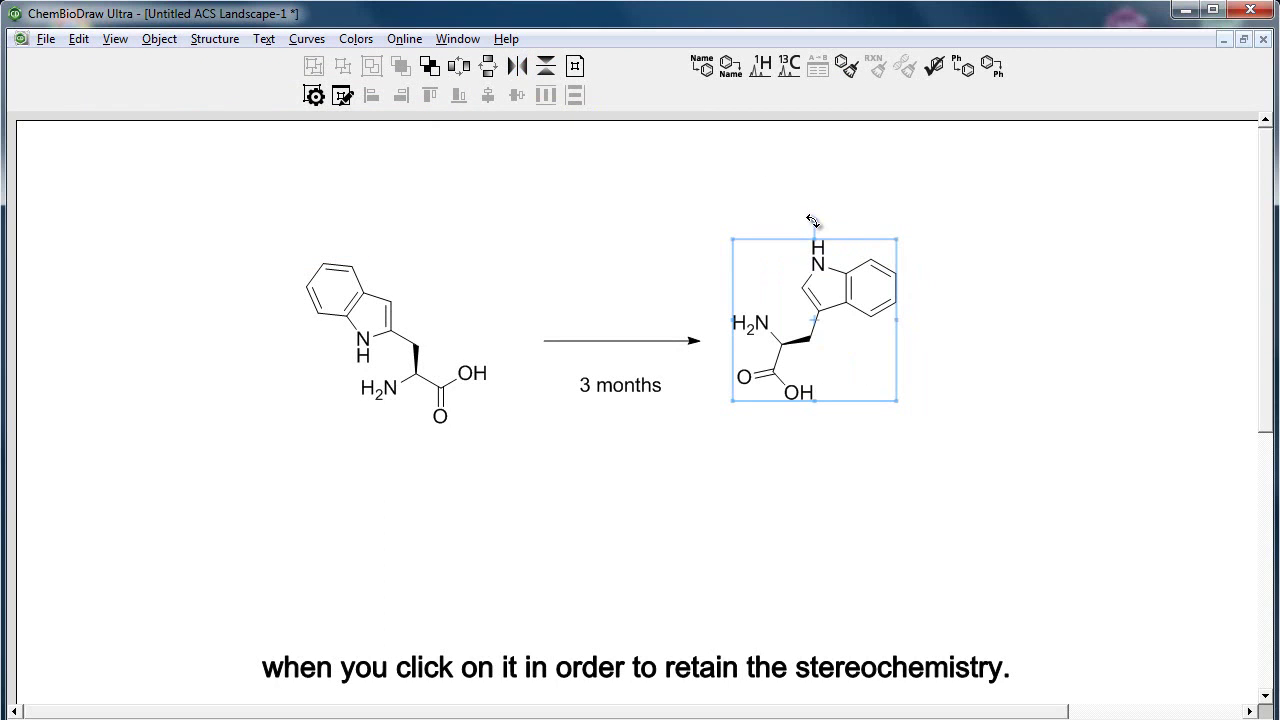
Rotate the product structure to match the starting amino acid's orientation and reselect it with the Marquee tool.
drag(812, 220, 612, 284)
click(897, 481)
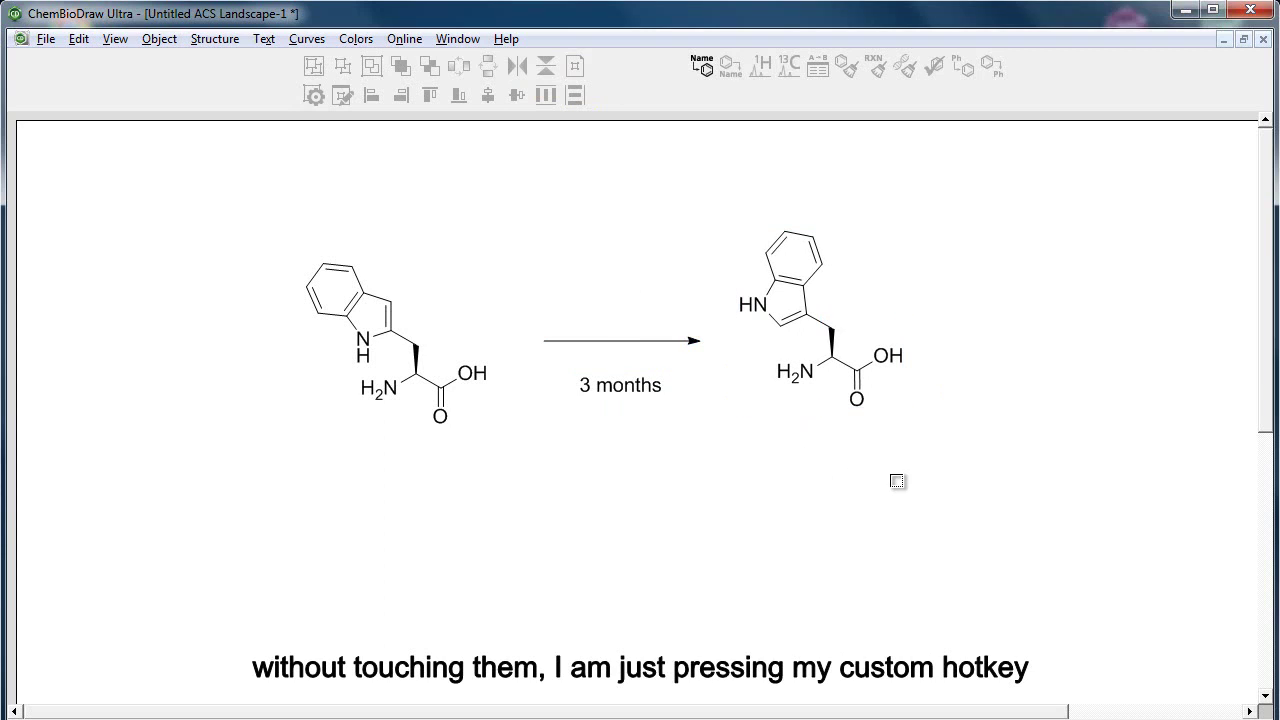
key(space)
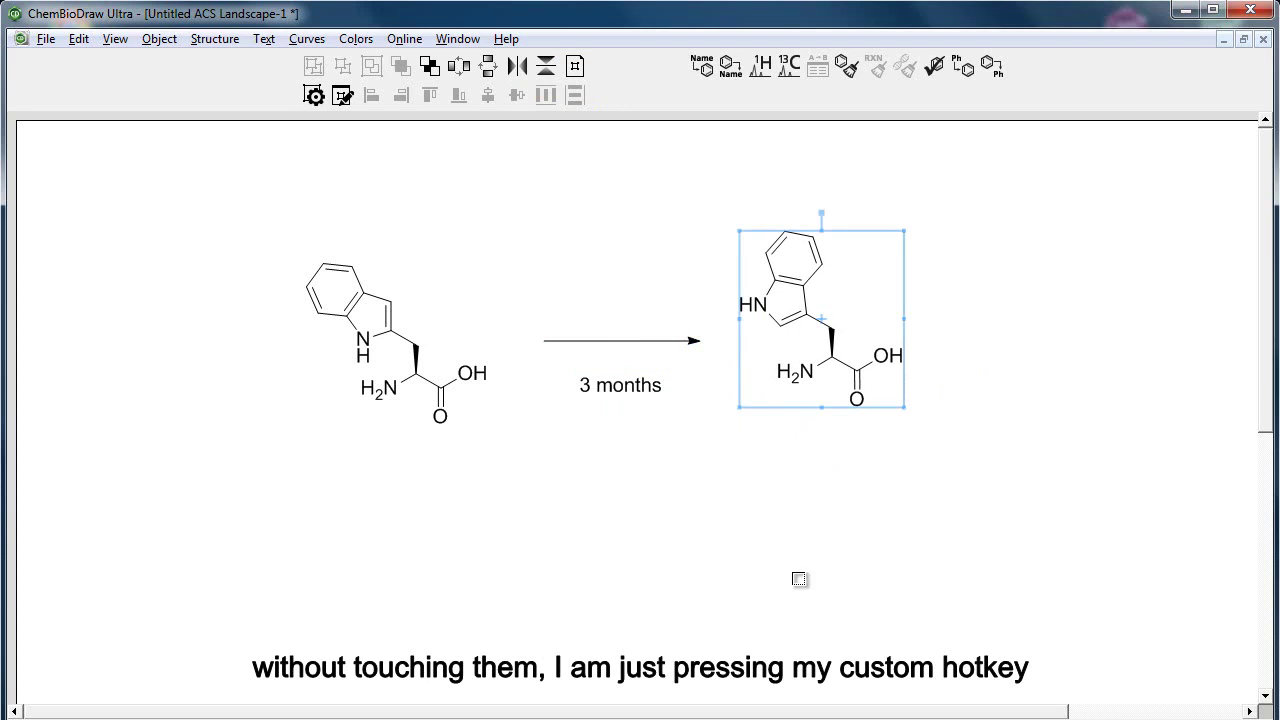
click(583, 597)
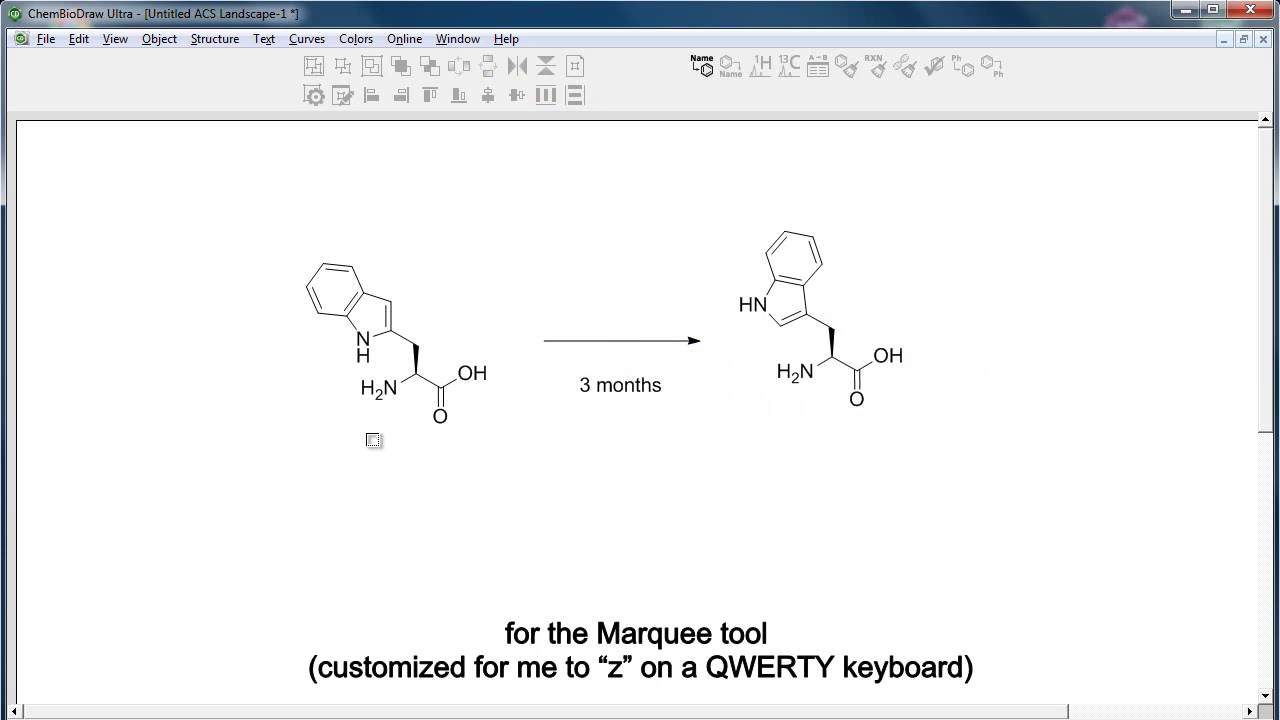
Make a trial atom edit on the starting amino acid, undo it and select that molecule with the Marquee tool.
key(c)
key(ctrl+z)
key(ctrl+a)
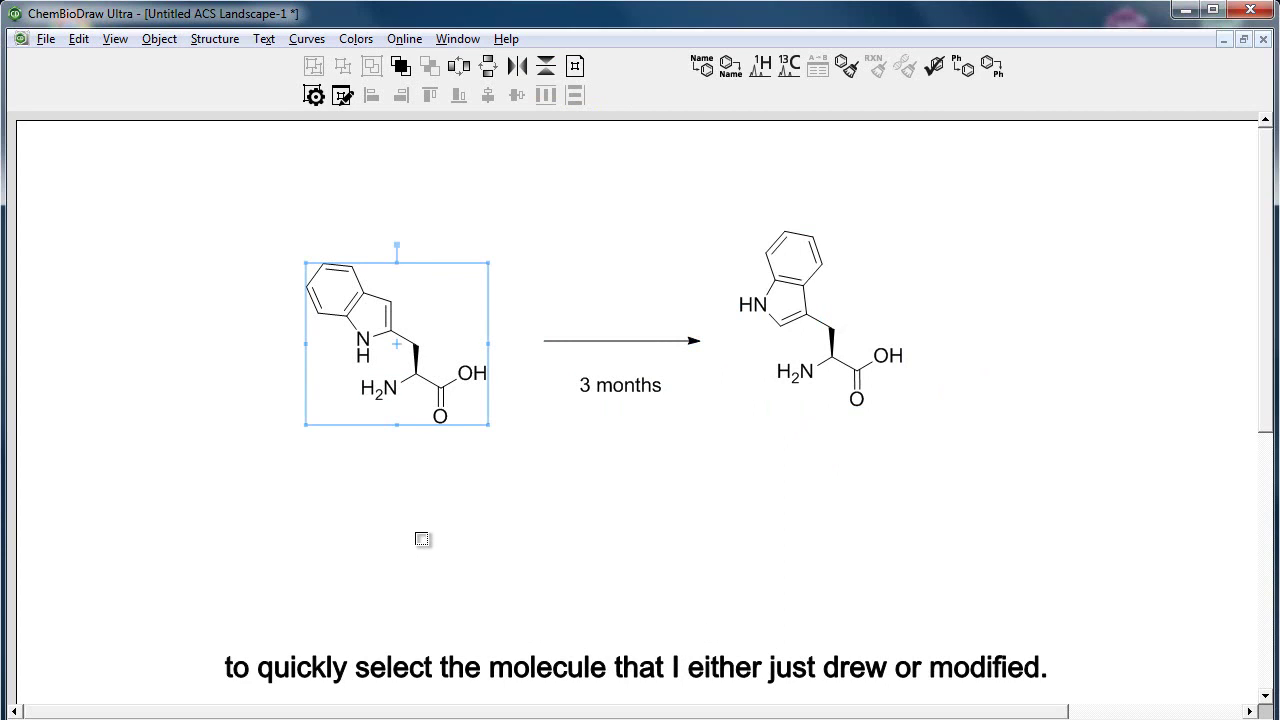
click(491, 537)
Change the product's carboxylic OH to a plain carbon and back to OH, and select the edited molecule with the Marquee tool.
key(c)
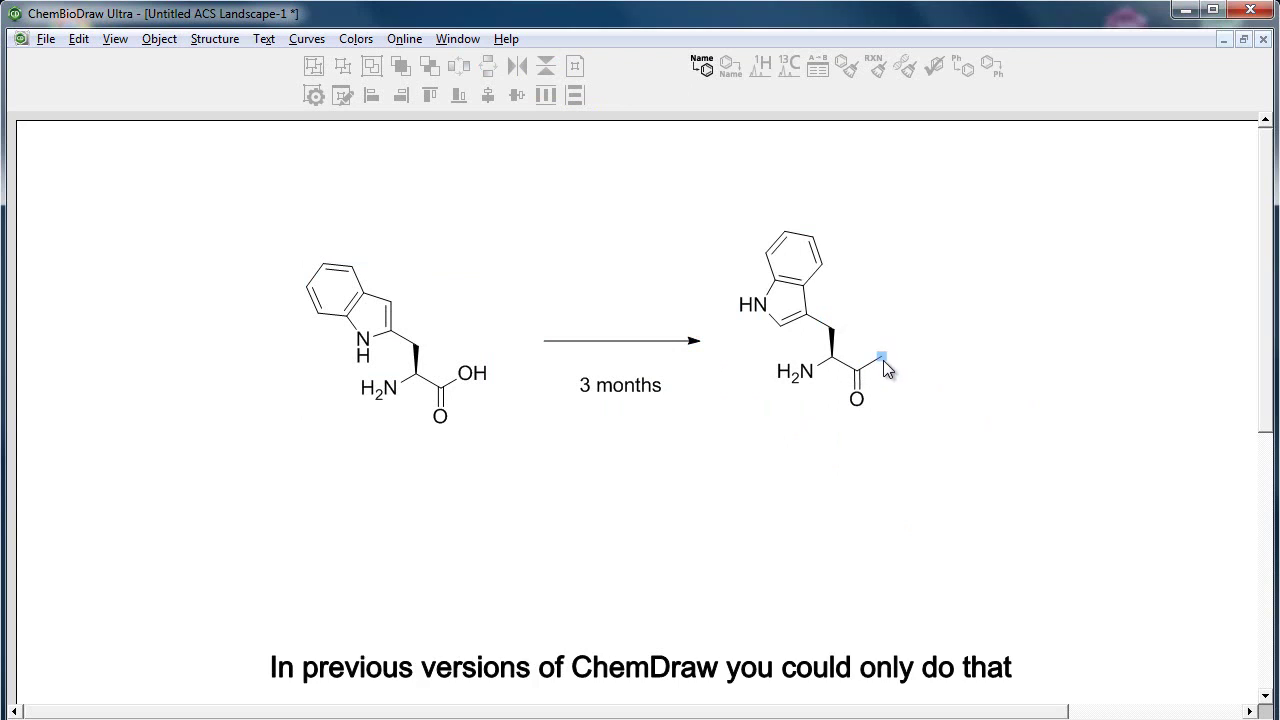
key(o)
key(space)
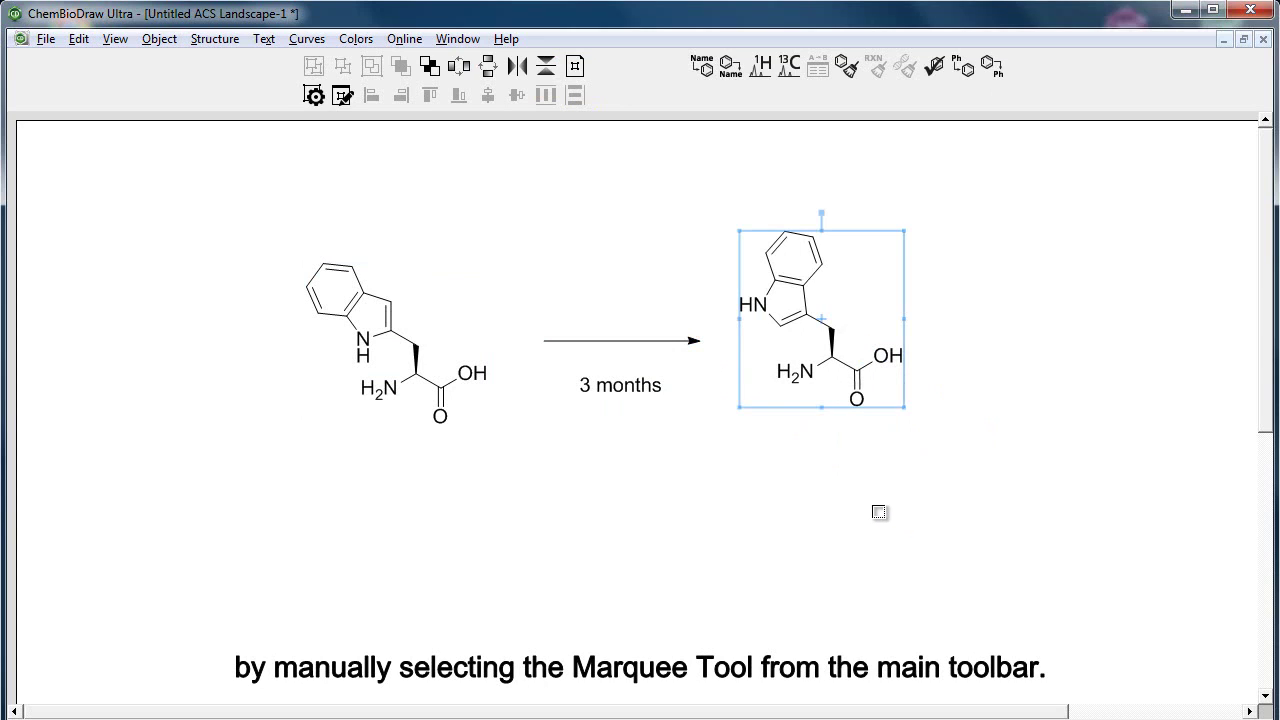
click(879, 512)
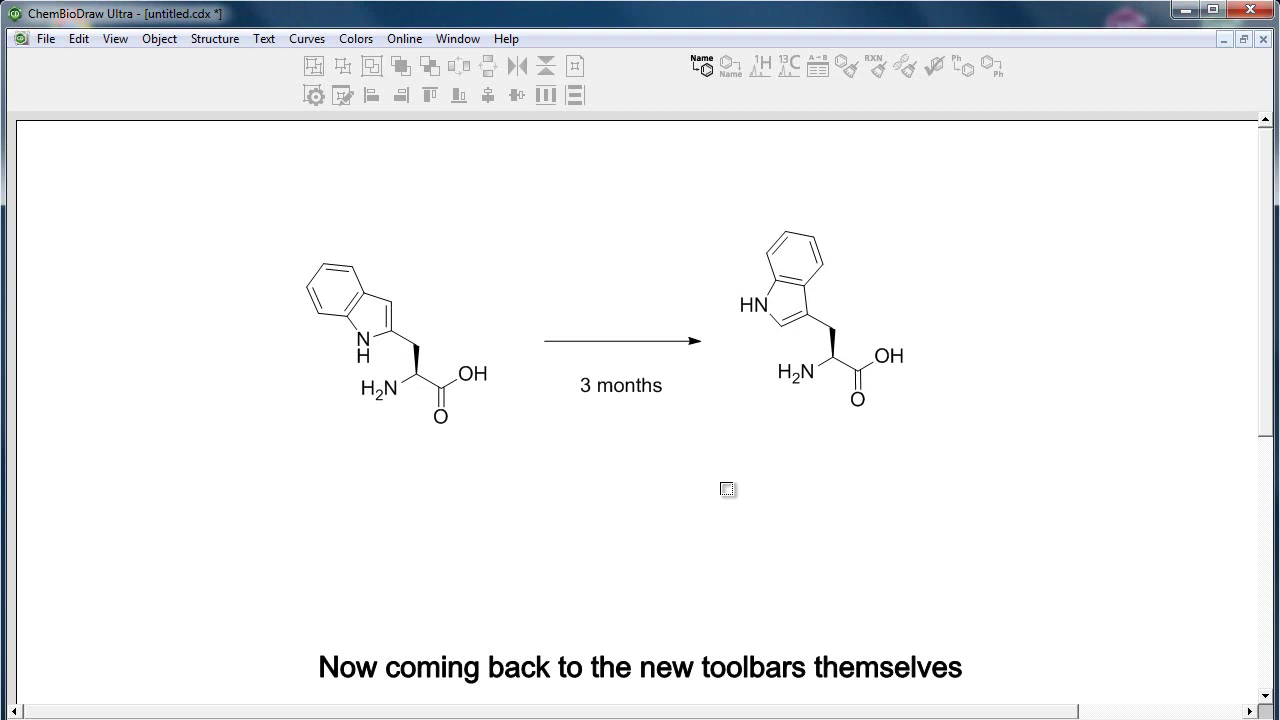
Misalign the reaction by moving the product up, the starting amino acid down and the "3 months" text onto the arrow.
click(818, 373)
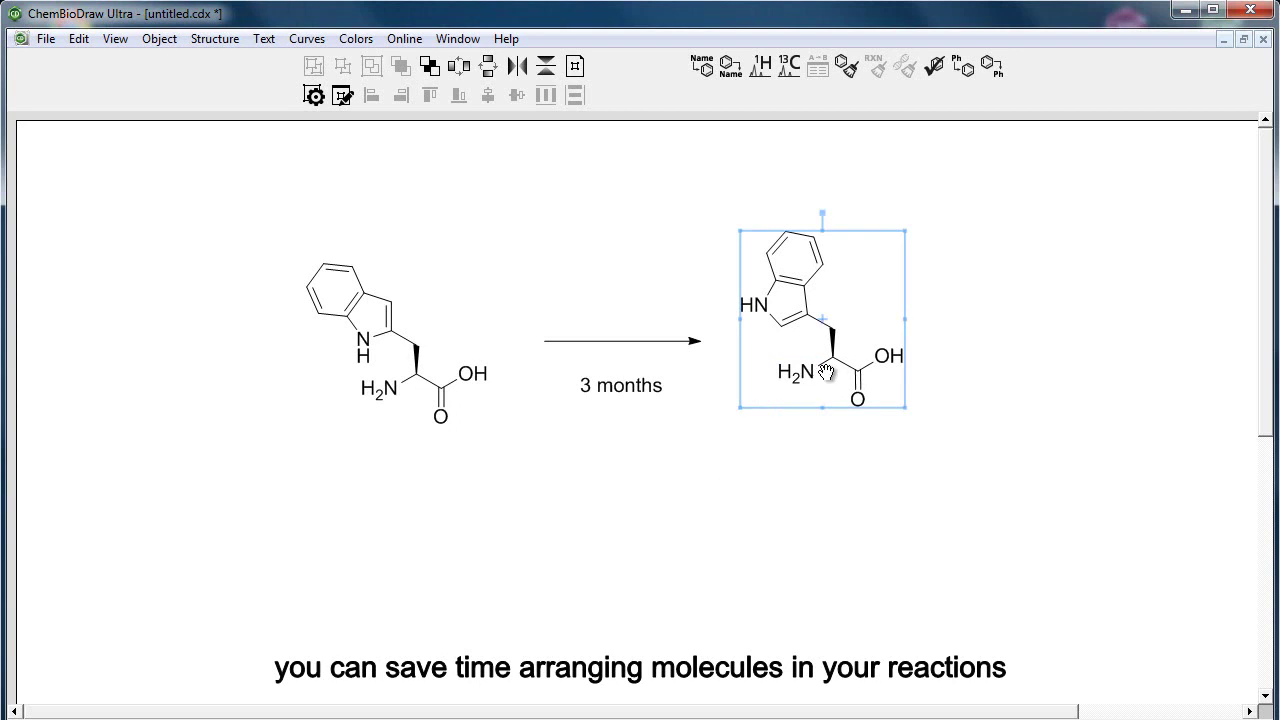
drag(818, 373, 858, 321)
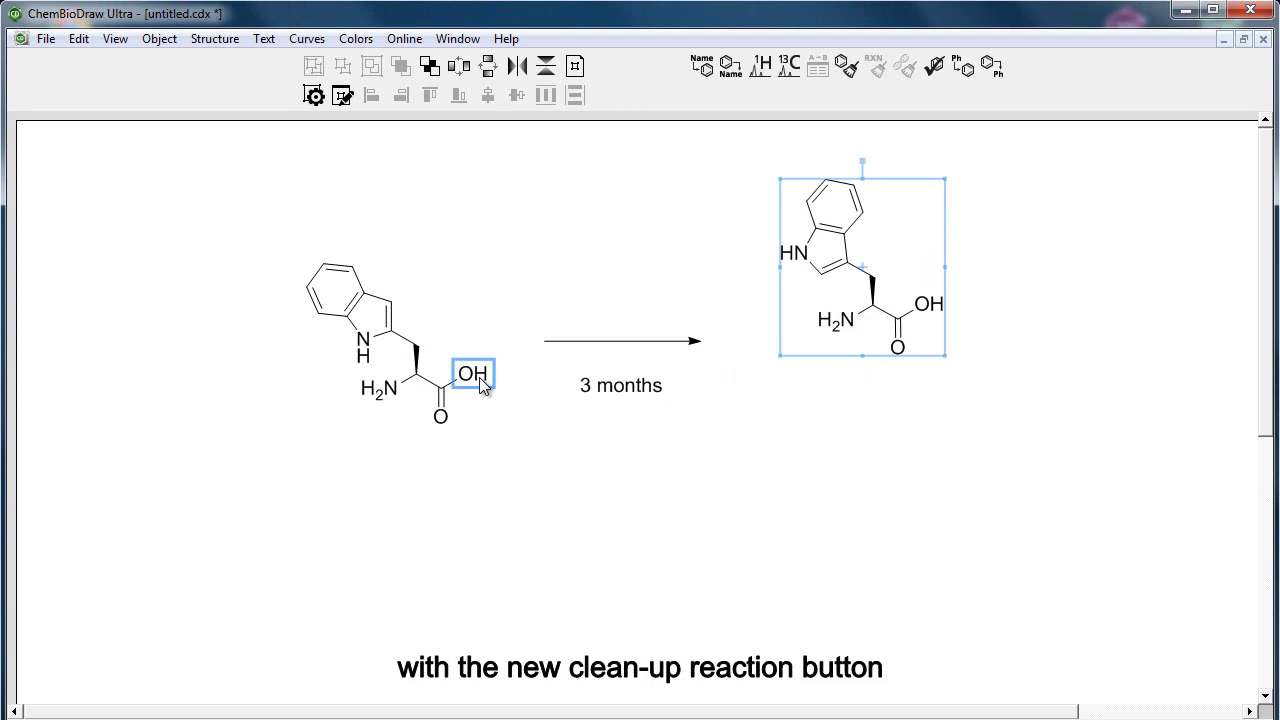
drag(473, 374, 516, 405)
click(628, 390)
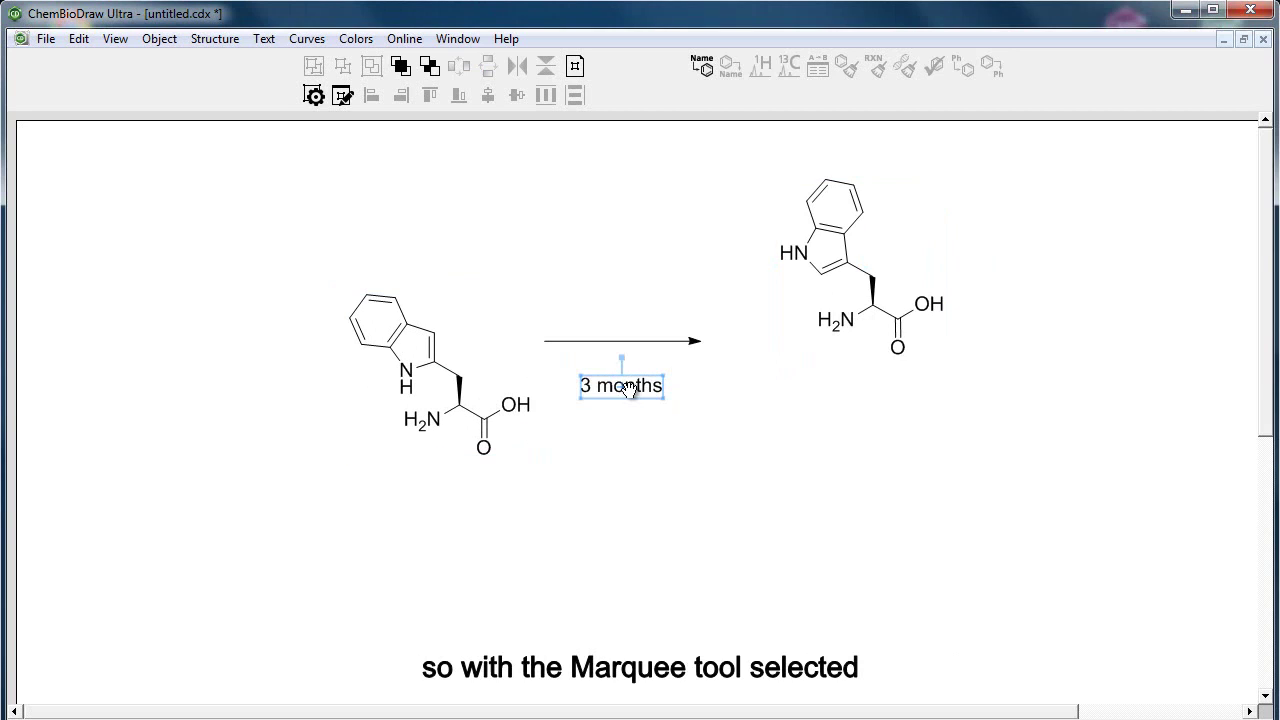
drag(628, 390, 631, 350)
click(757, 403)
drag(827, 460, 1022, 582)
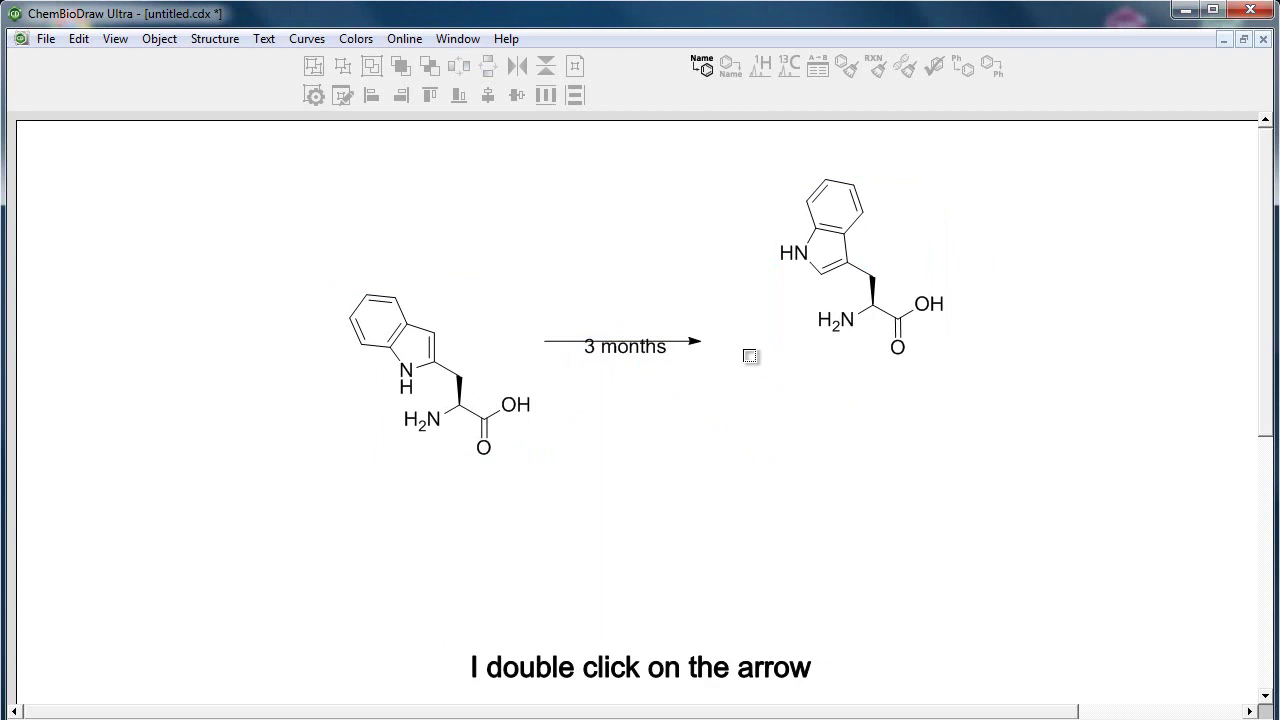
Select the whole reaction from its arrow, run Clean Up Reaction and shift the arranged scheme slightly.
double_click(690, 341)
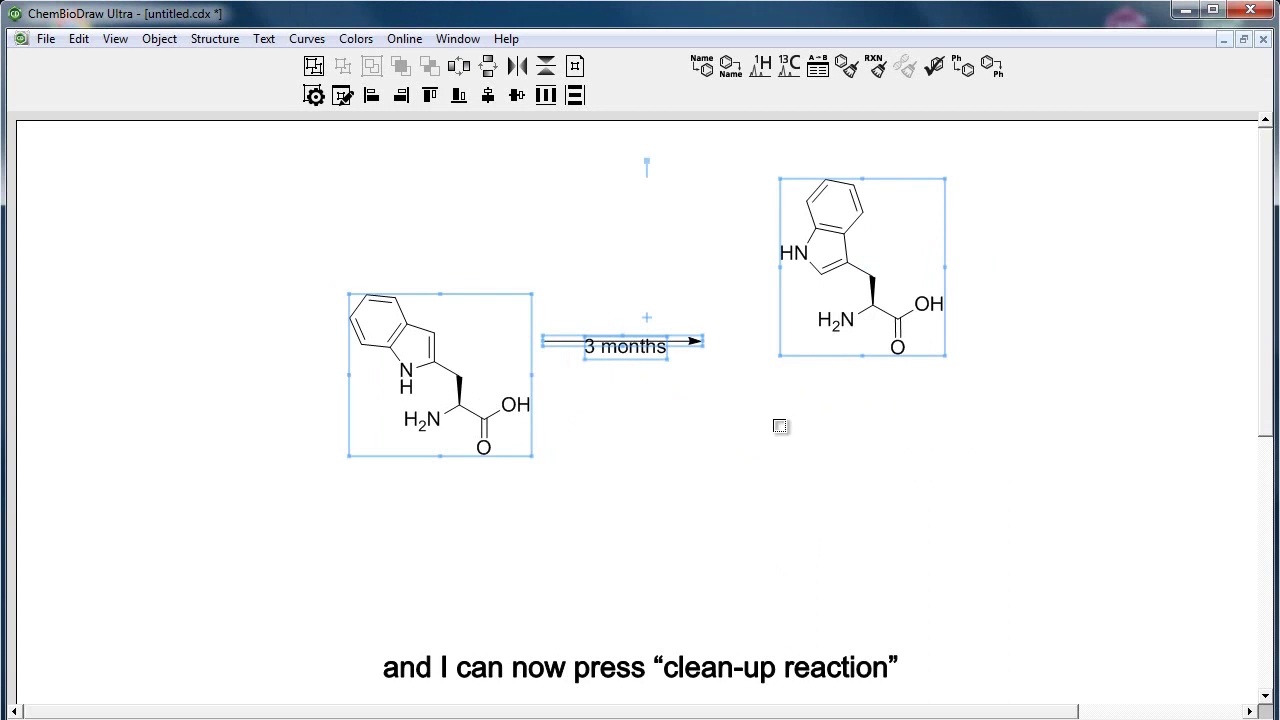
click(876, 70)
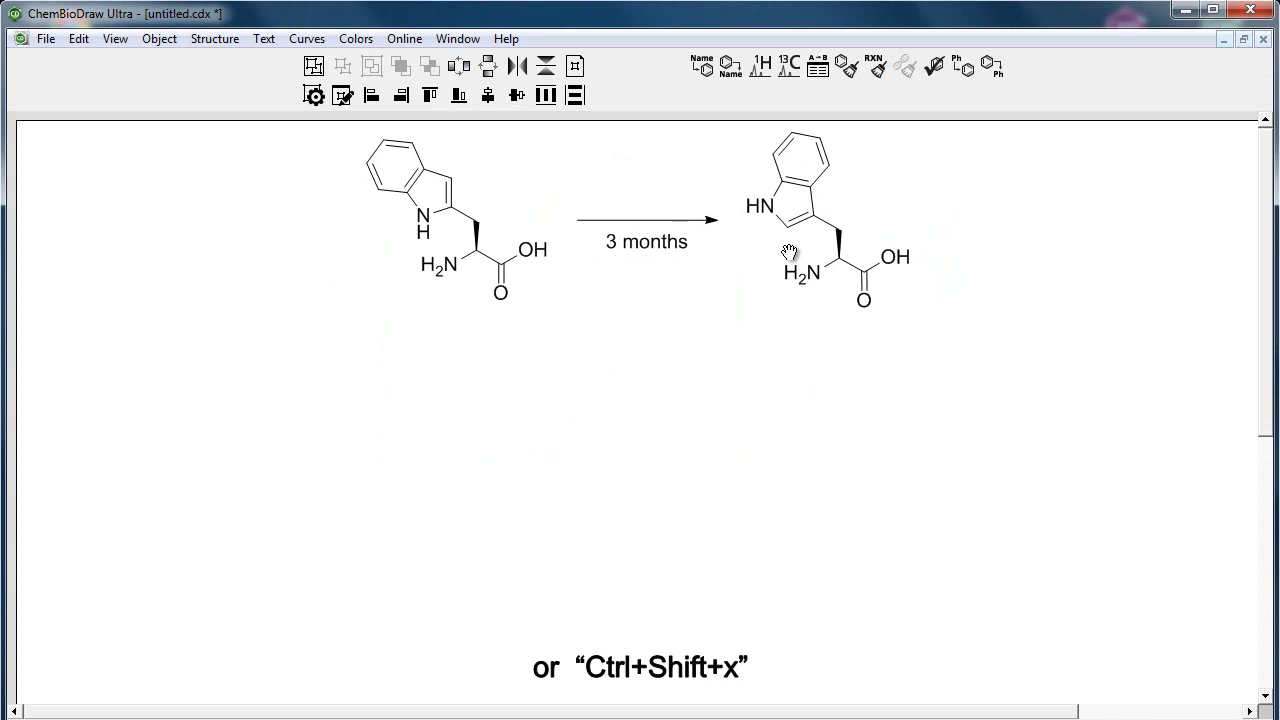
drag(789, 252, 796, 246)
Add a stoichiometry table for the whole reaction and enter 1 g as both the sample mass and the measured mass.
key(ctrl+a)
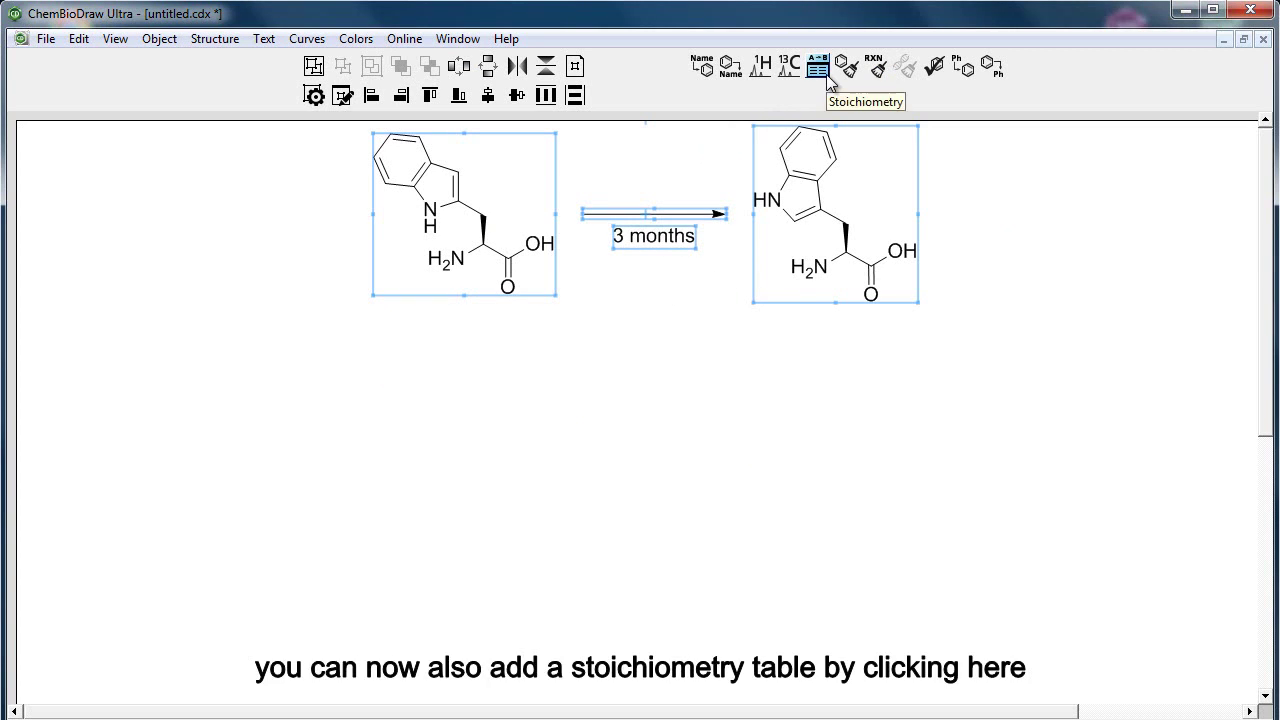
click(817, 67)
click(553, 471)
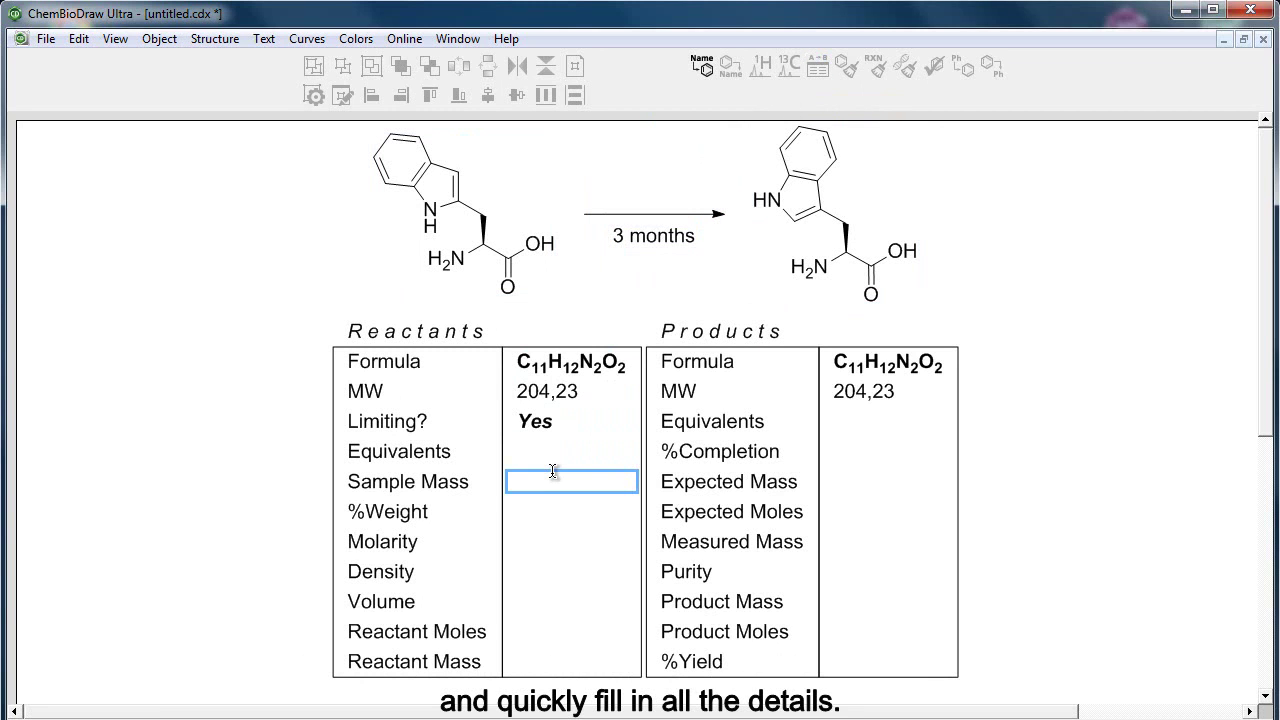
text(1)
key(Return)
click(840, 541)
text(1)
key(Return)
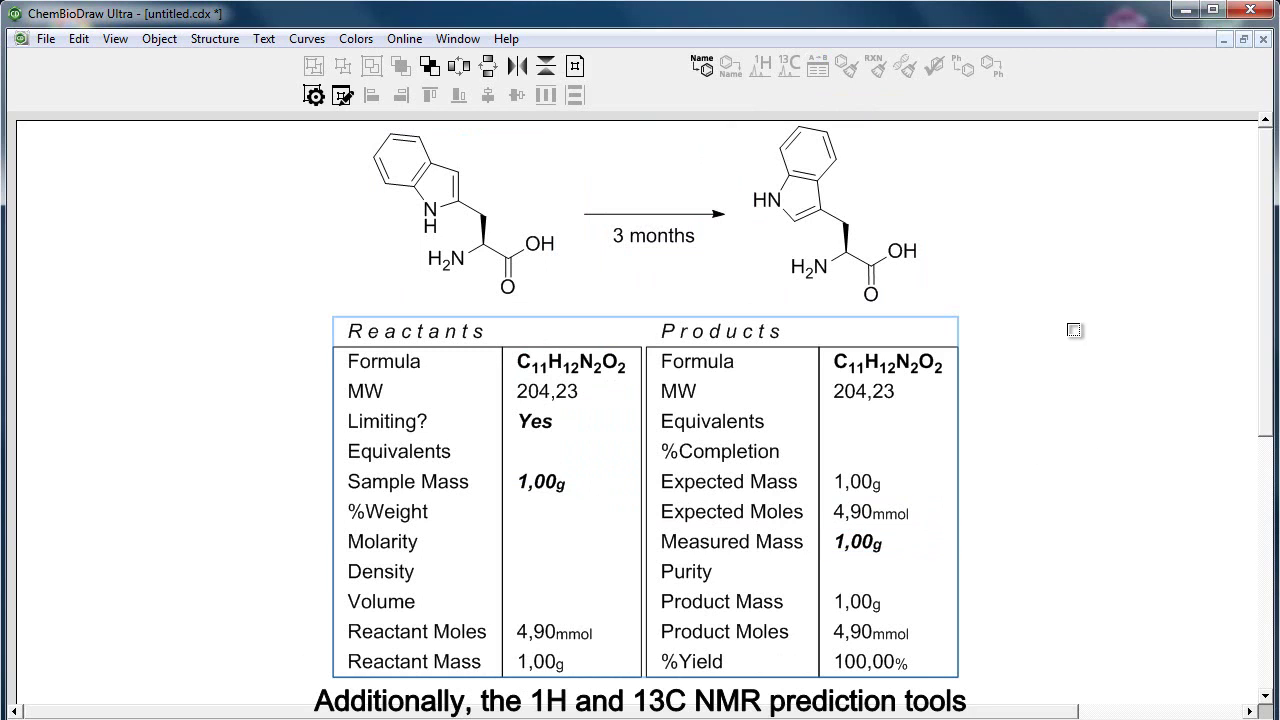
Generate the predicted 1H NMR spectrum of the product structure.
click(1074, 330)
click(906, 251)
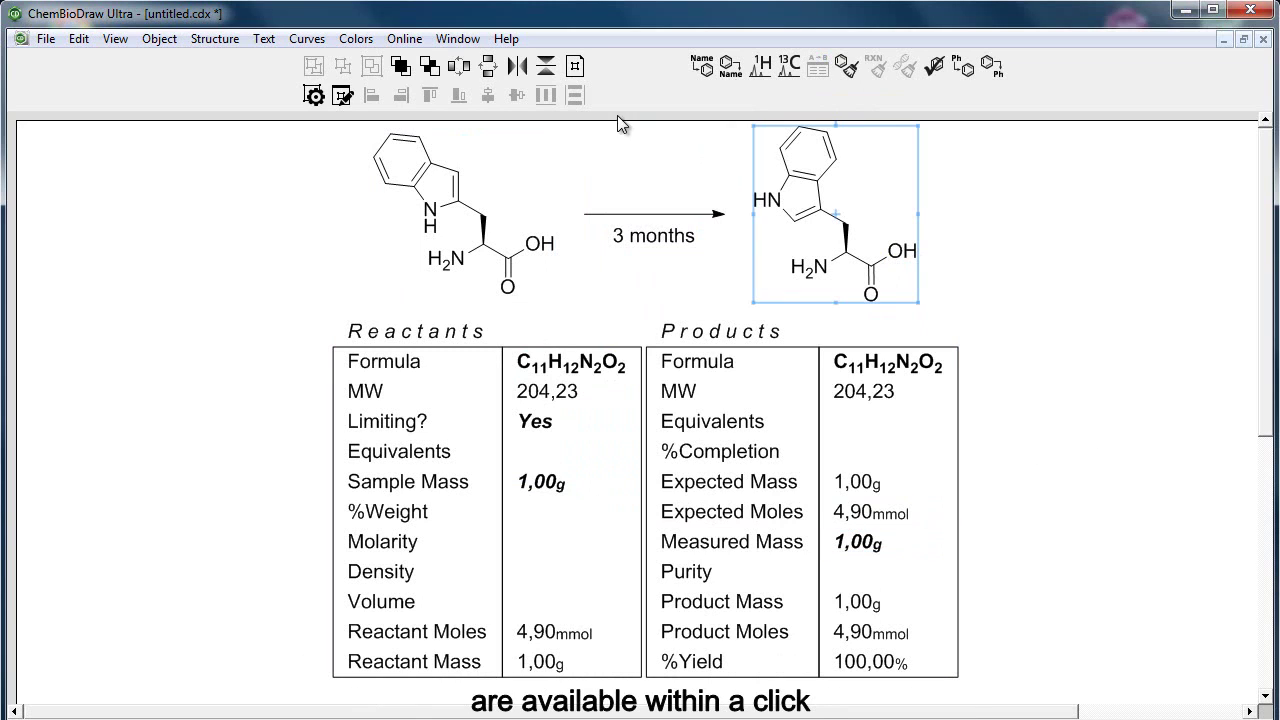
click(760, 70)
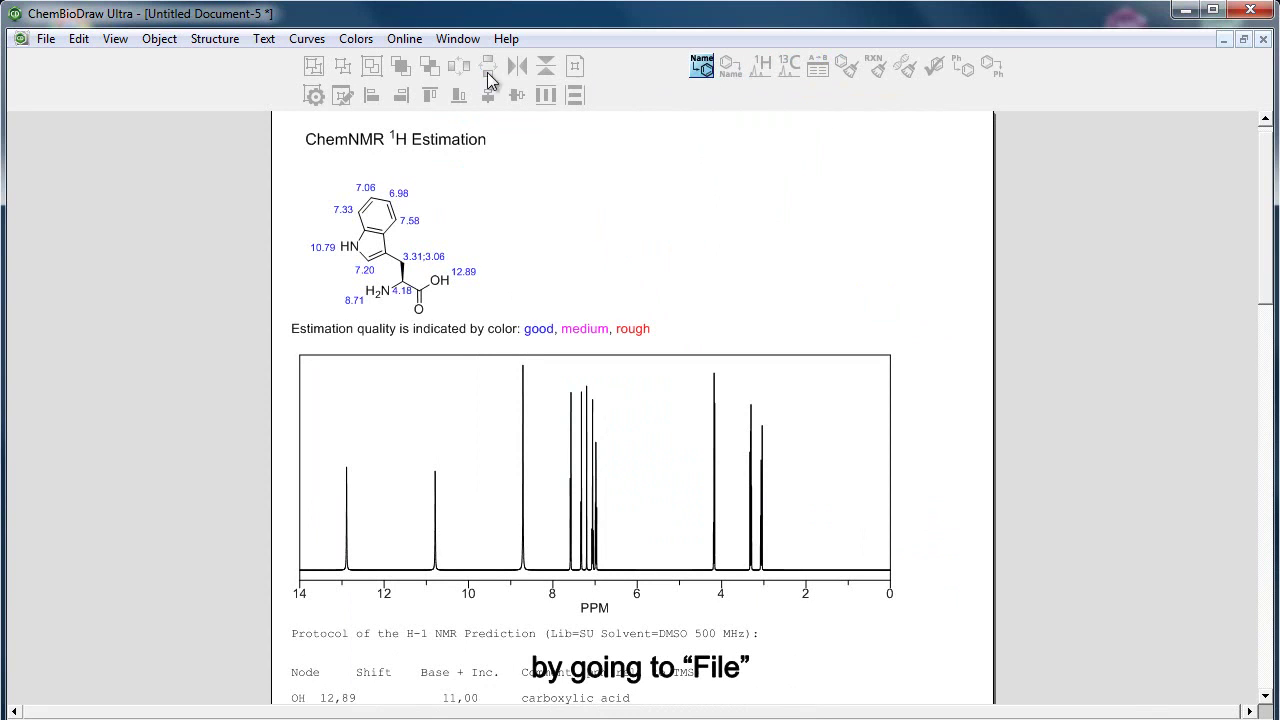
In the ChemNMR preferences, try CDCl3 as the 1H-NMR solvent, set it to DMSO and go to the frequency setting.
click(46, 38)
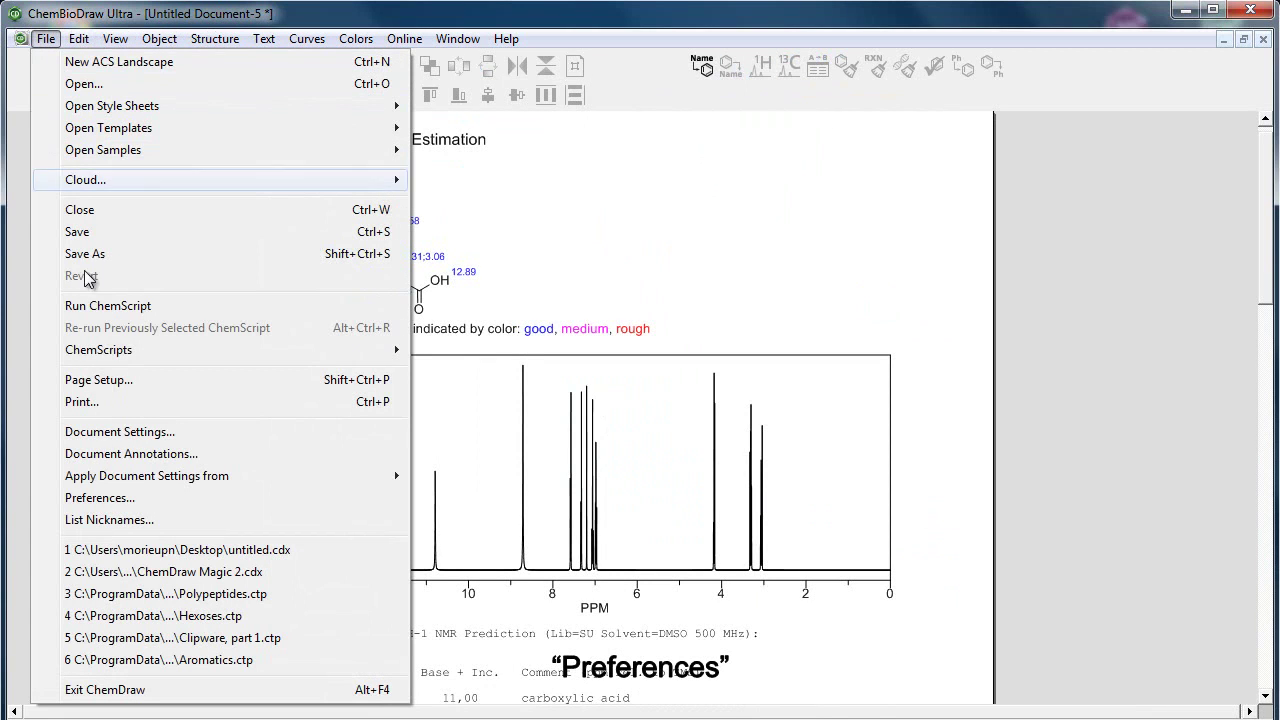
click(114, 497)
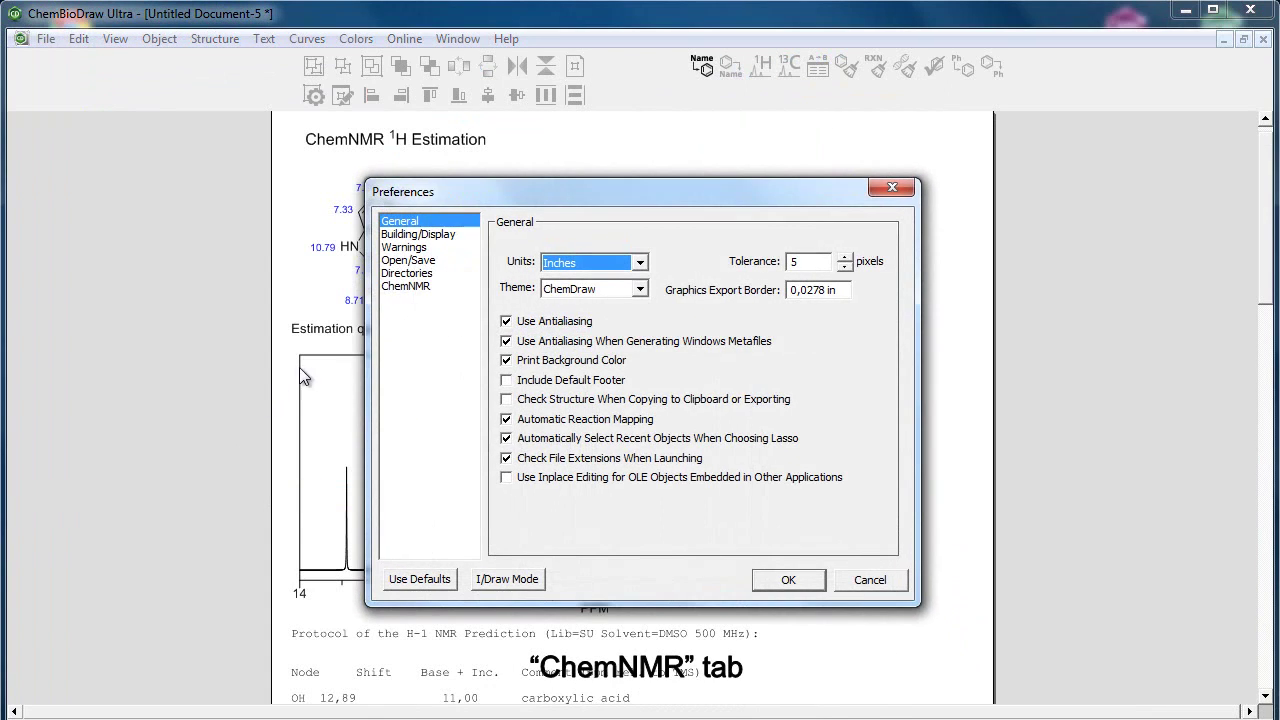
click(457, 286)
click(663, 268)
click(651, 284)
click(660, 264)
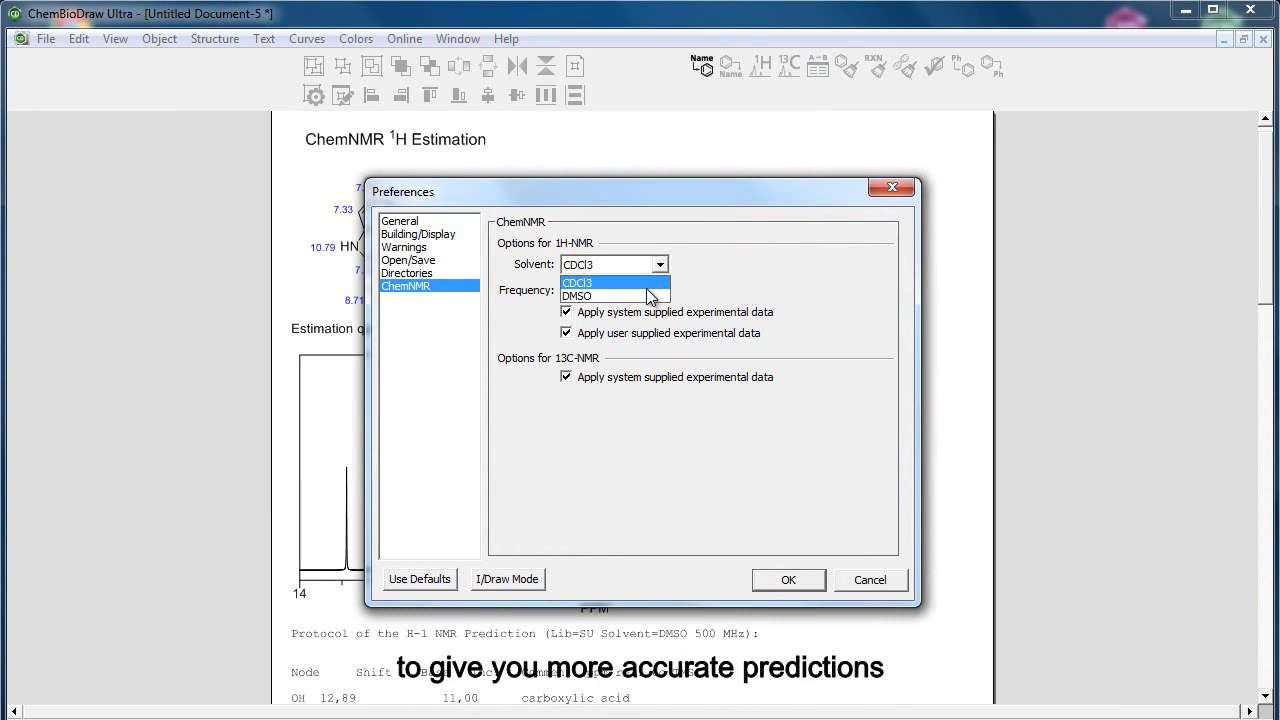
click(648, 296)
double_click(571, 290)
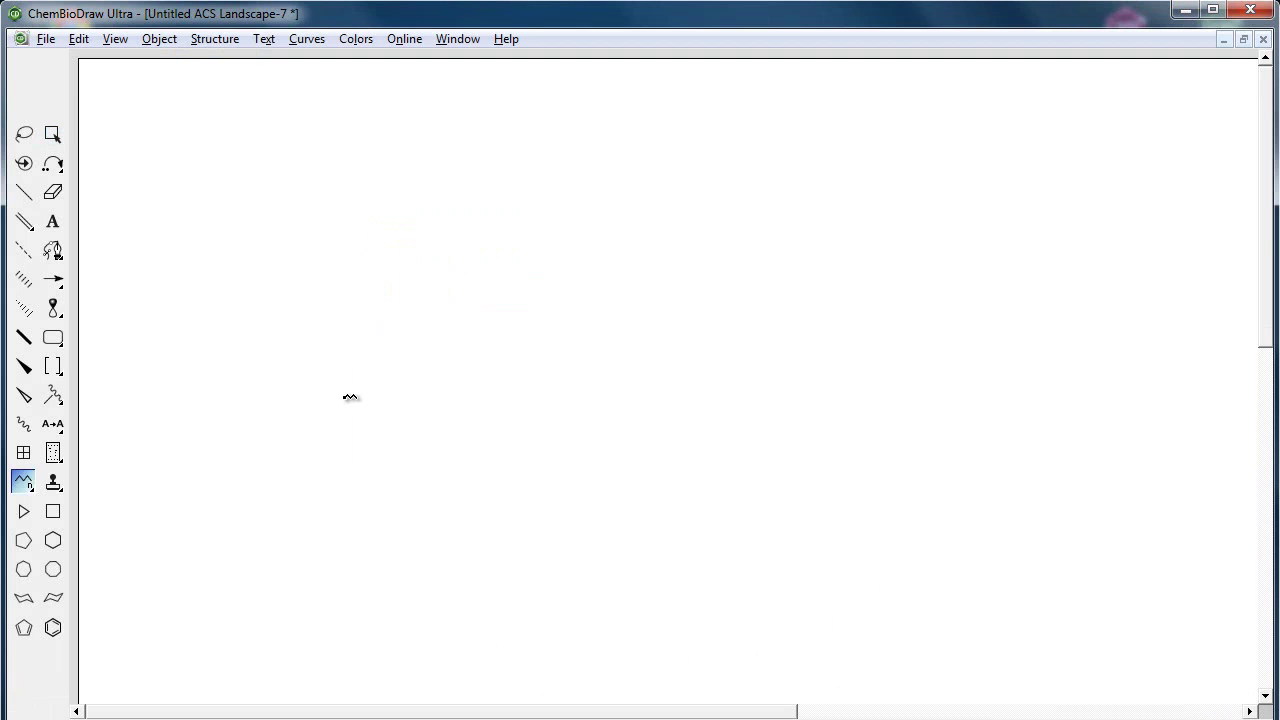
Draw an acyclic carbon chain, label its ends "Cu" and "awesome", and make the bond next to the copper-bearing carbon quadruple.
drag(357, 398, 590, 415)
key(u)
key(4)
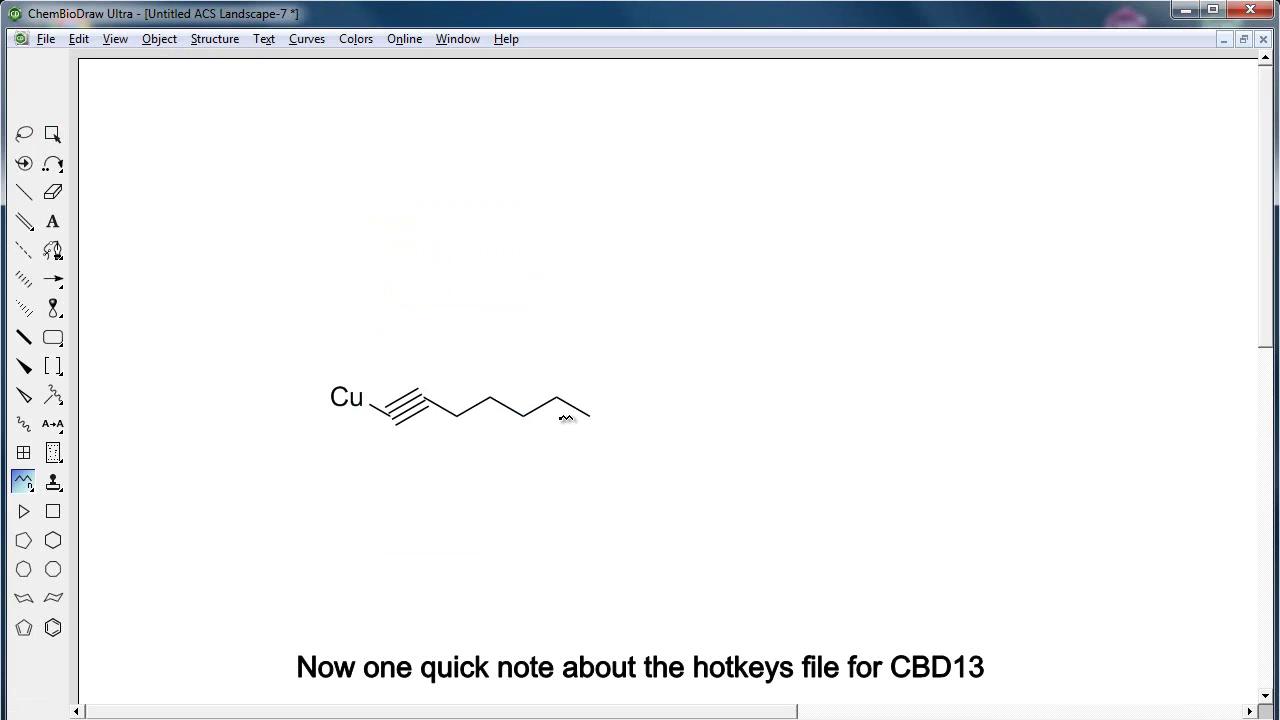
key(a)
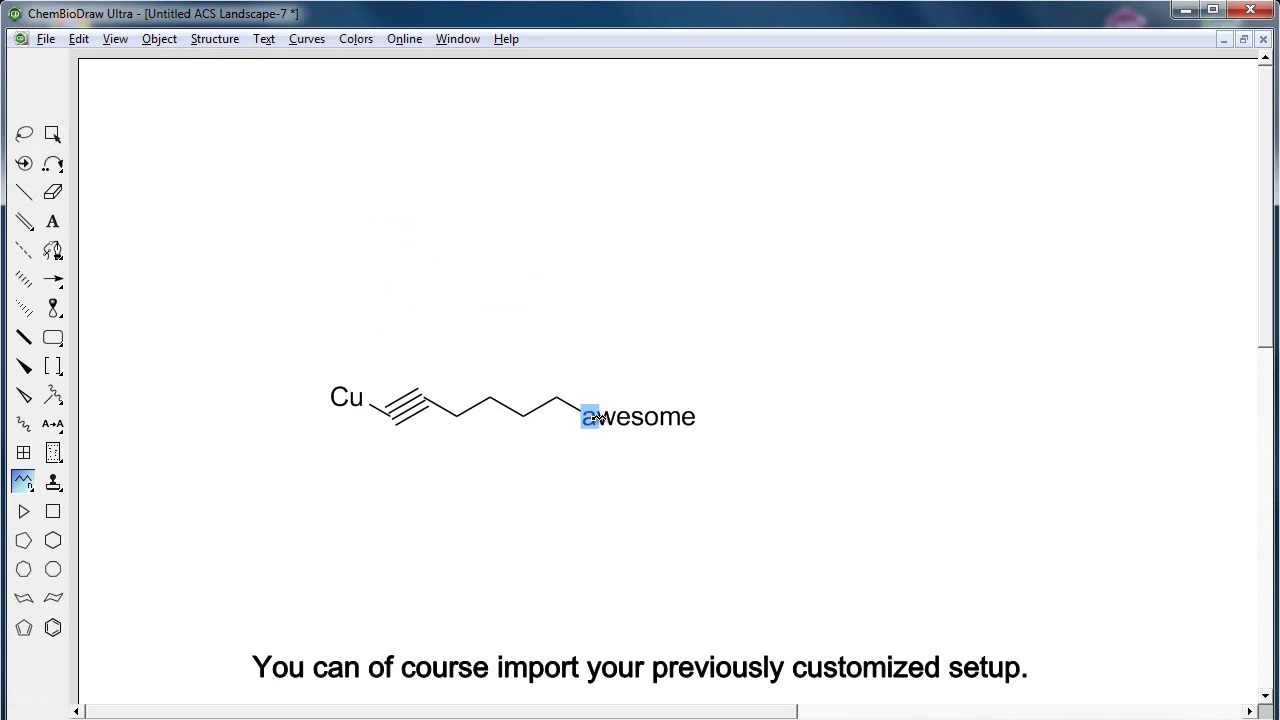
key(t)
drag(796, 335, 929, 480)
drag(860, 507, 862, 524)
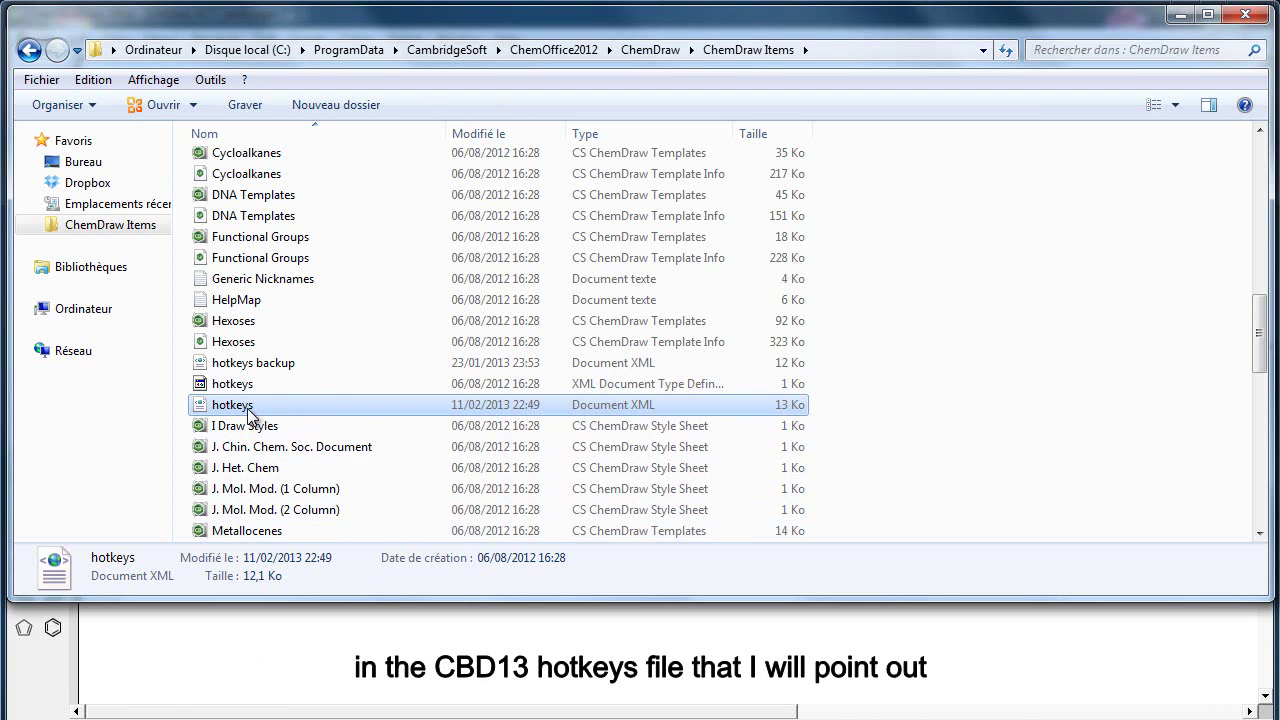
Locate the hotkeys XML file and its backup in the ChemDraw Items folder, and open the hotkeys file in Notepad.
click(248, 409)
click(247, 427)
click(234, 406)
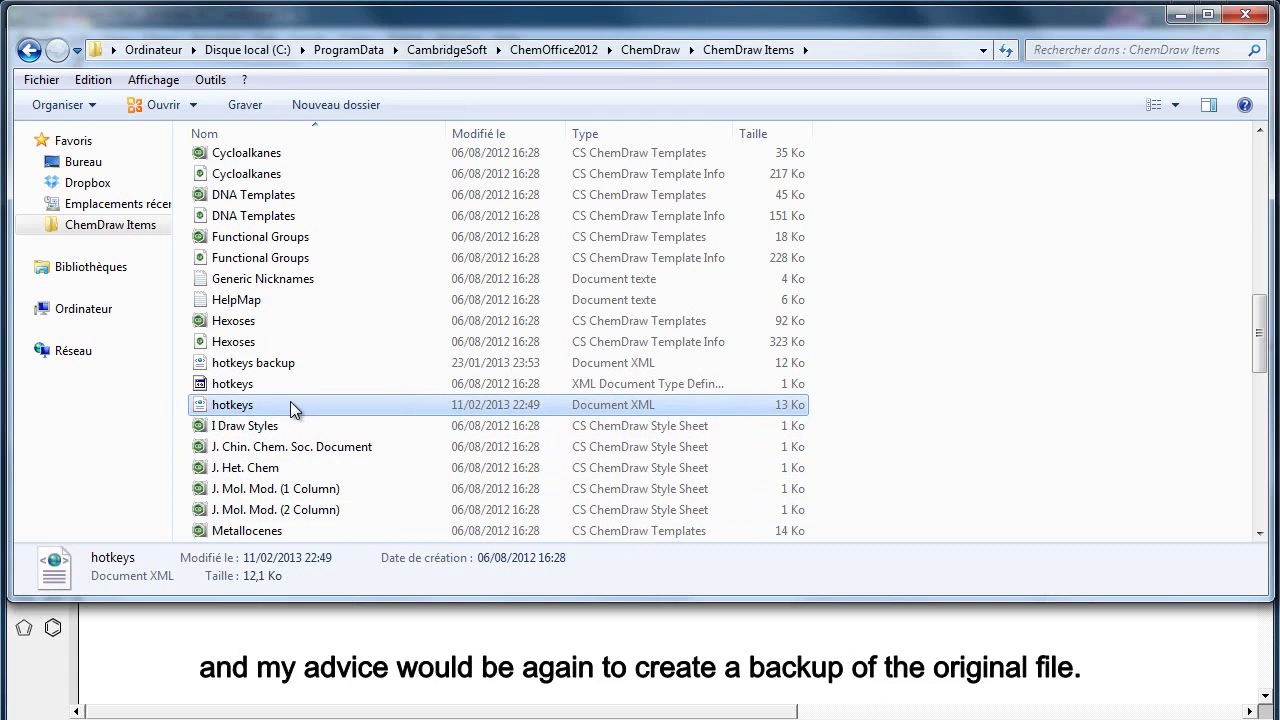
click(264, 360)
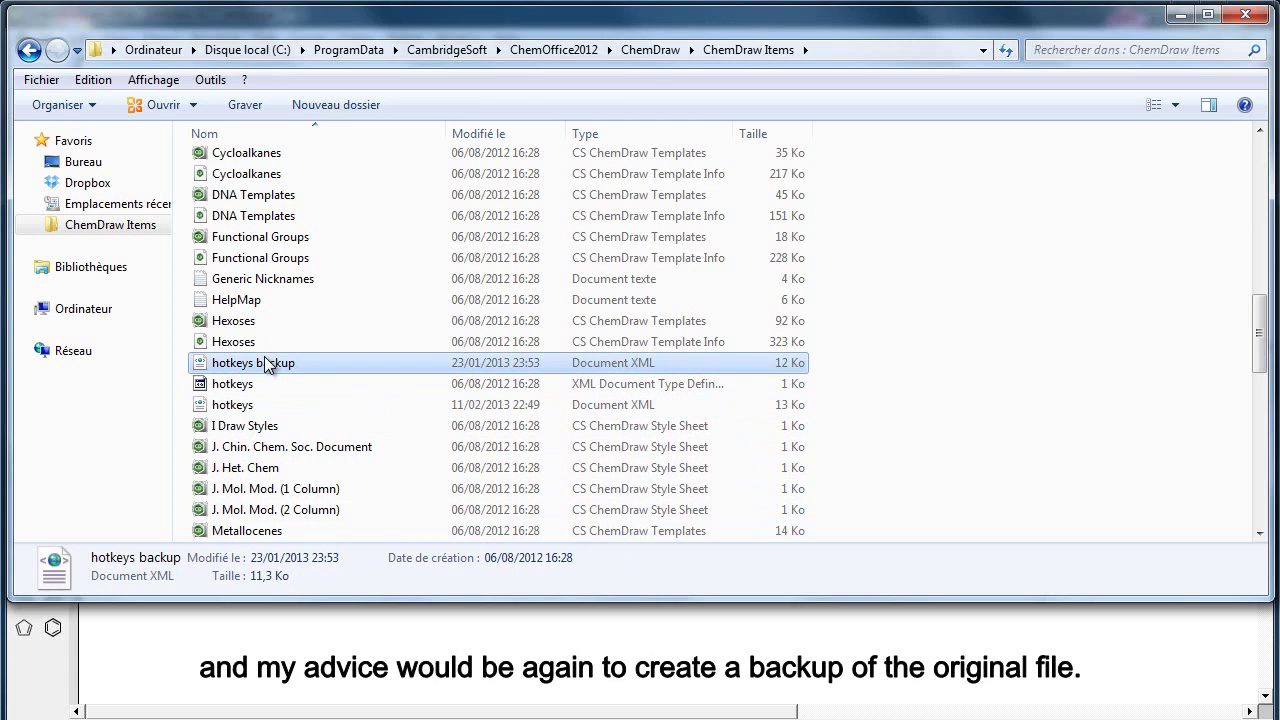
click(226, 404)
right_click(230, 404)
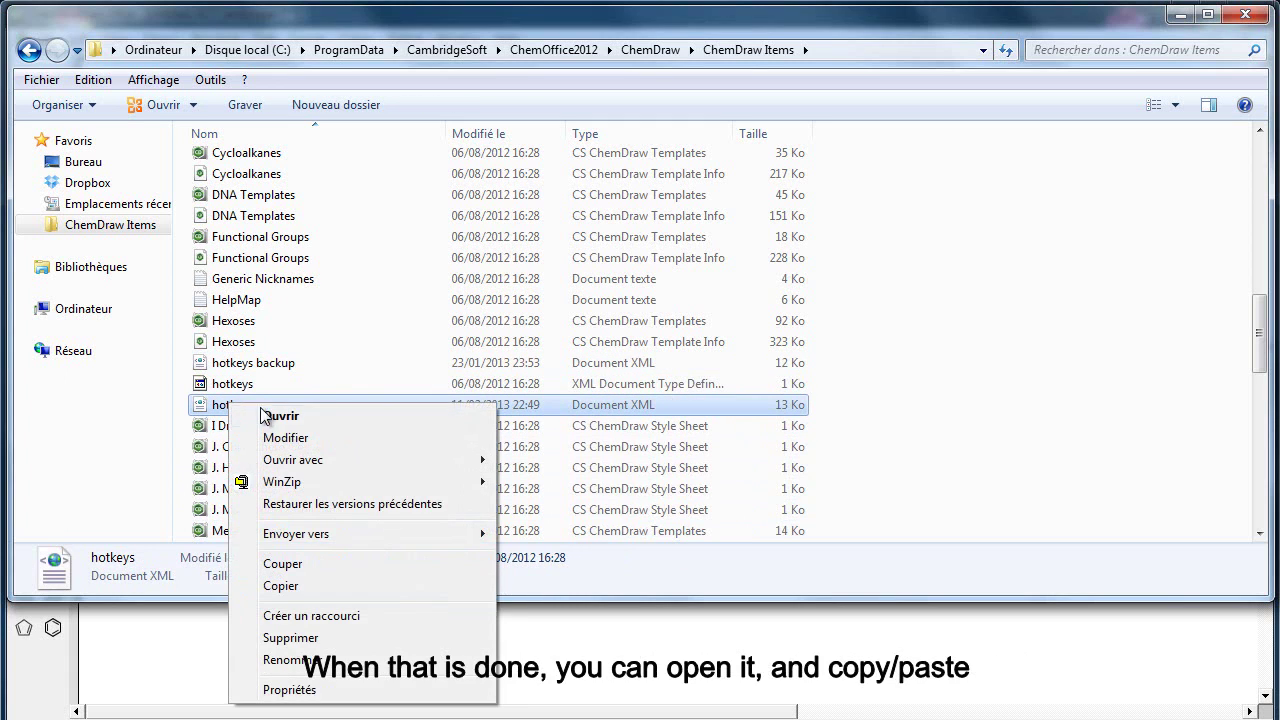
mouse_move(408, 468)
click(530, 459)
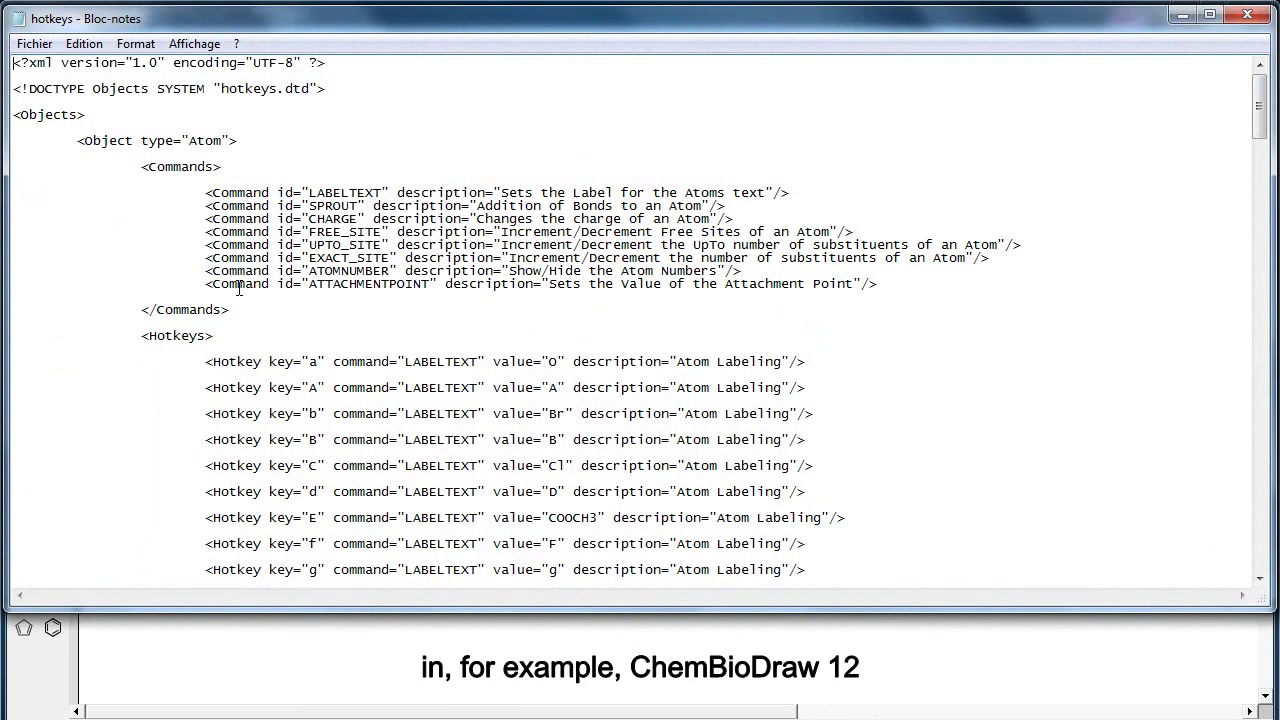
Review the Atom, Bond, Generic and AA1 sections of the hotkeys file, and close the file and its folder.
drag(170, 145, 266, 145)
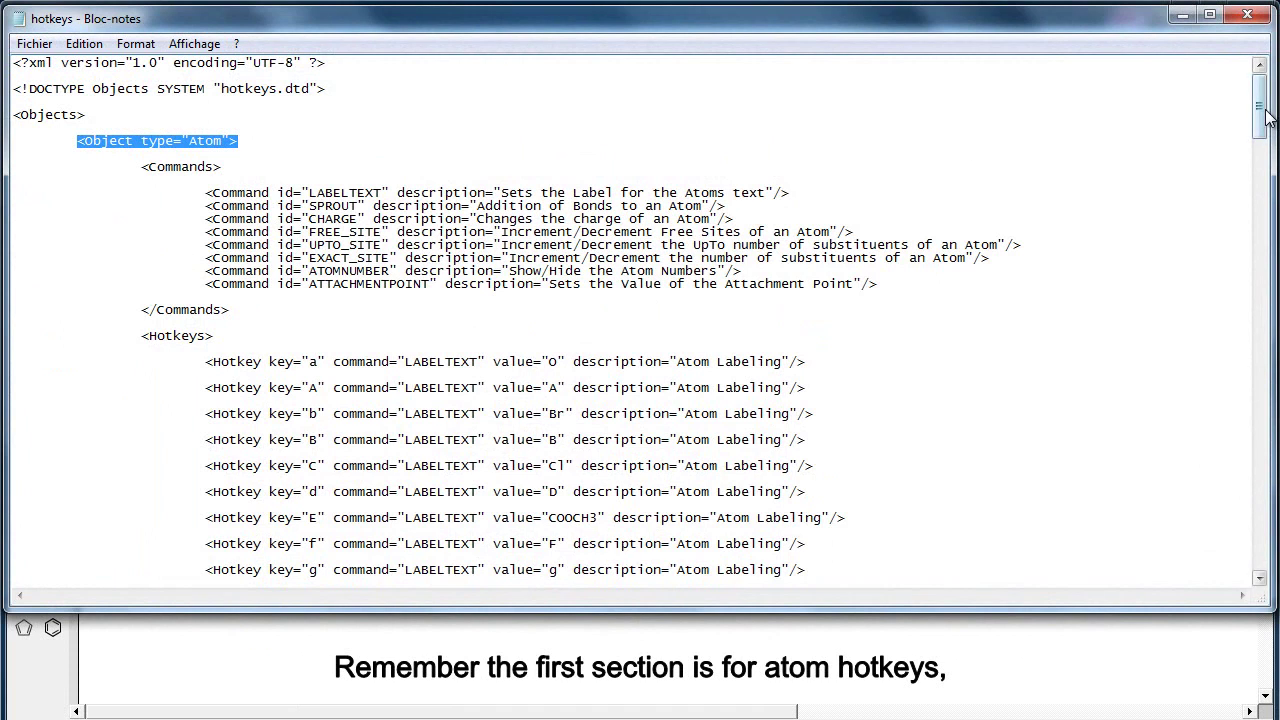
drag(1258, 110, 1268, 248)
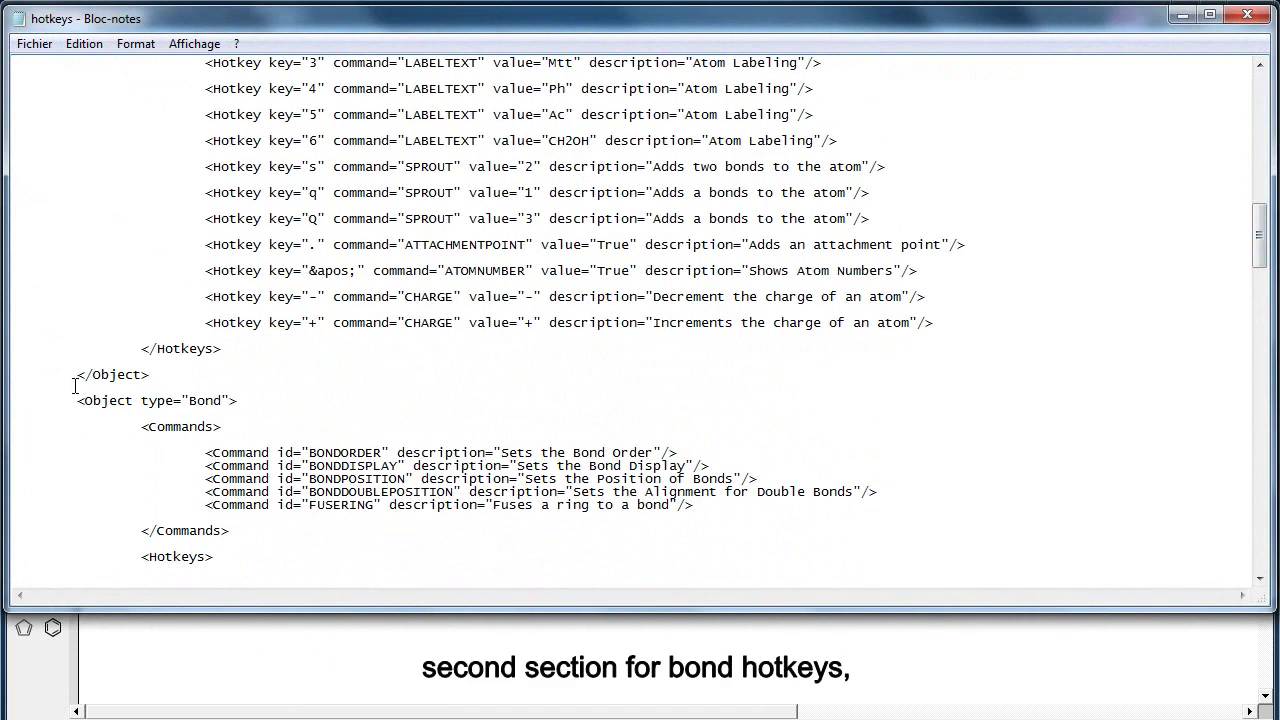
drag(84, 400, 238, 401)
drag(1268, 258, 1260, 385)
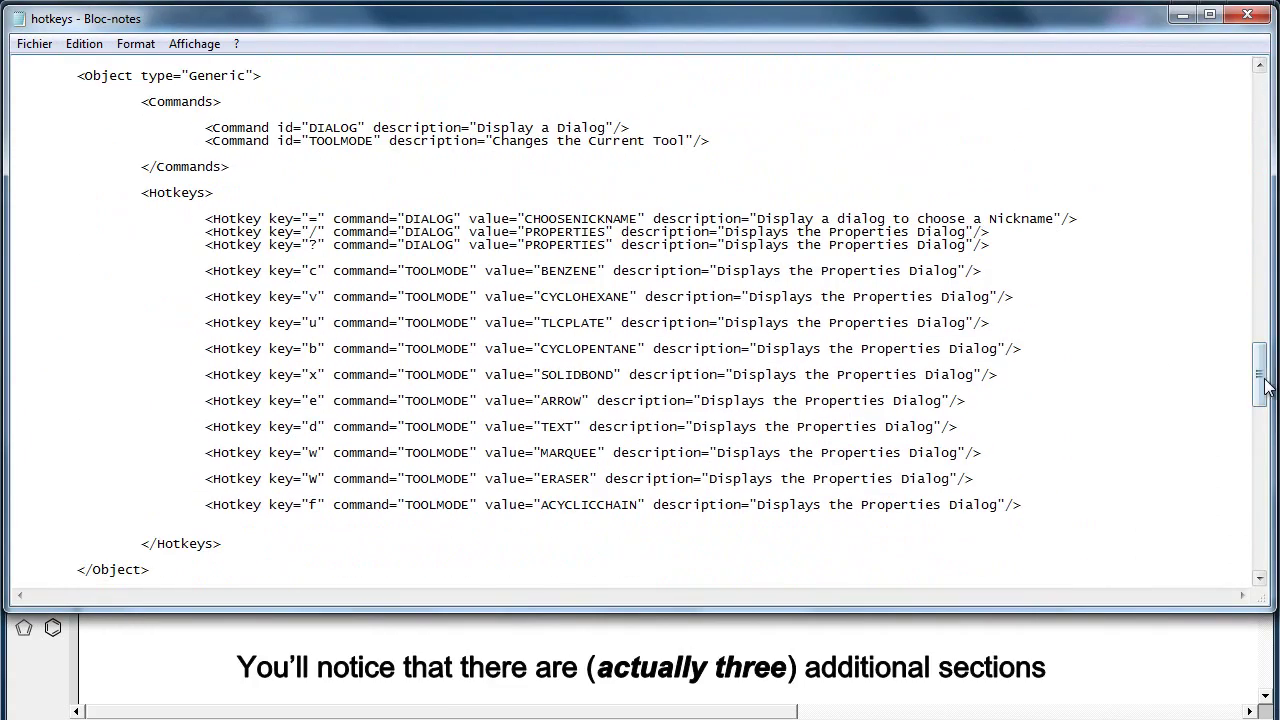
drag(1265, 388, 1265, 443)
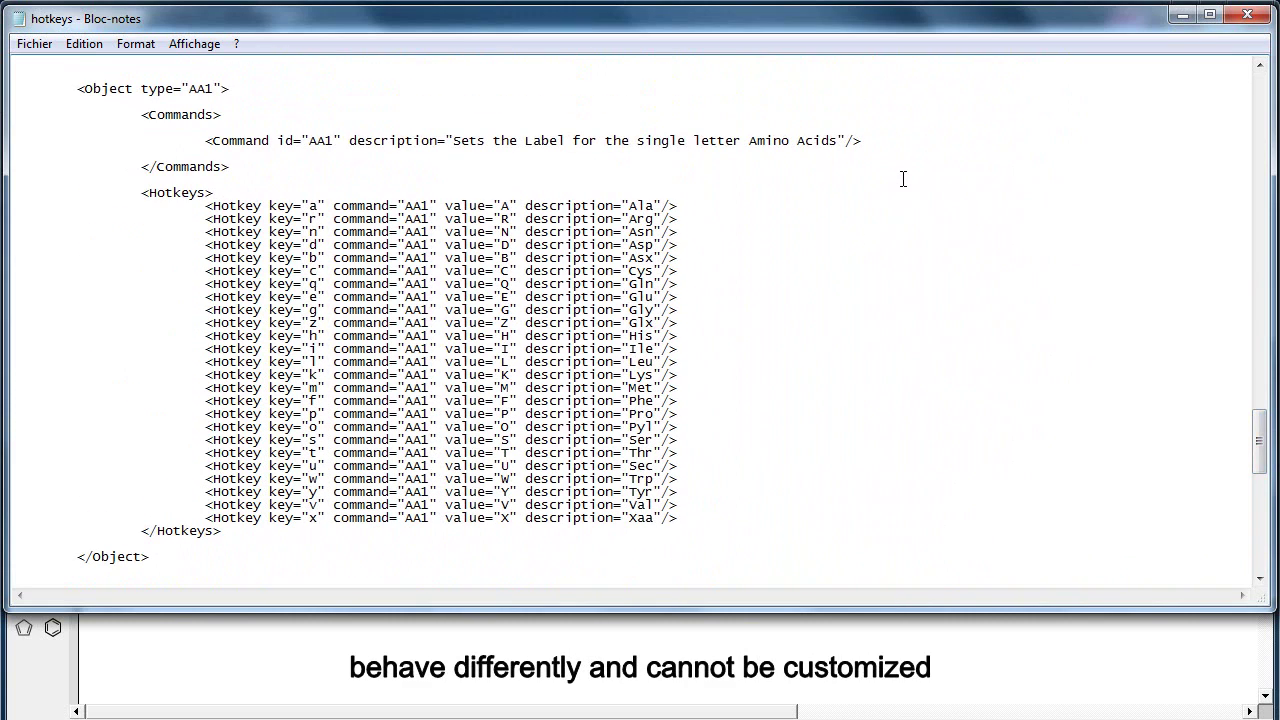
click(1246, 16)
click(1245, 16)
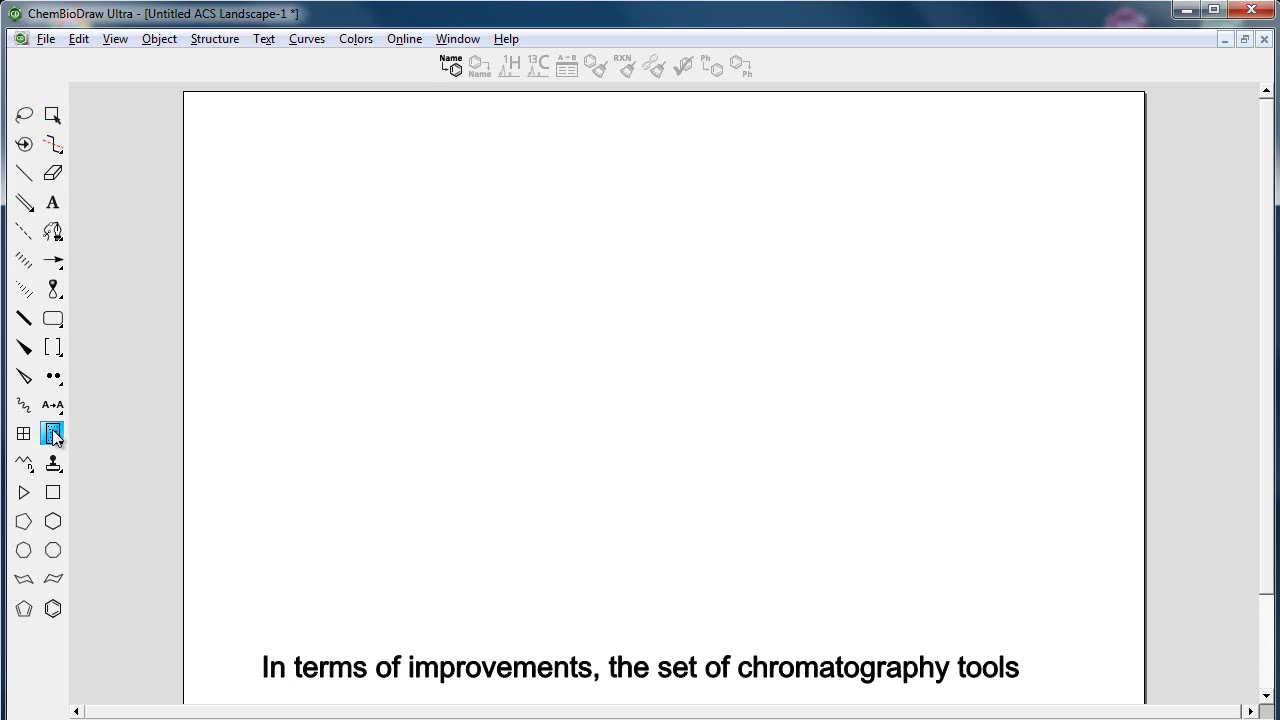
Draw a nine-lane gel electrophoresis plate and move the fifth lane's band up the plate.
drag(53, 437, 117, 452)
drag(296, 211, 881, 572)
drag(586, 494, 633, 350)
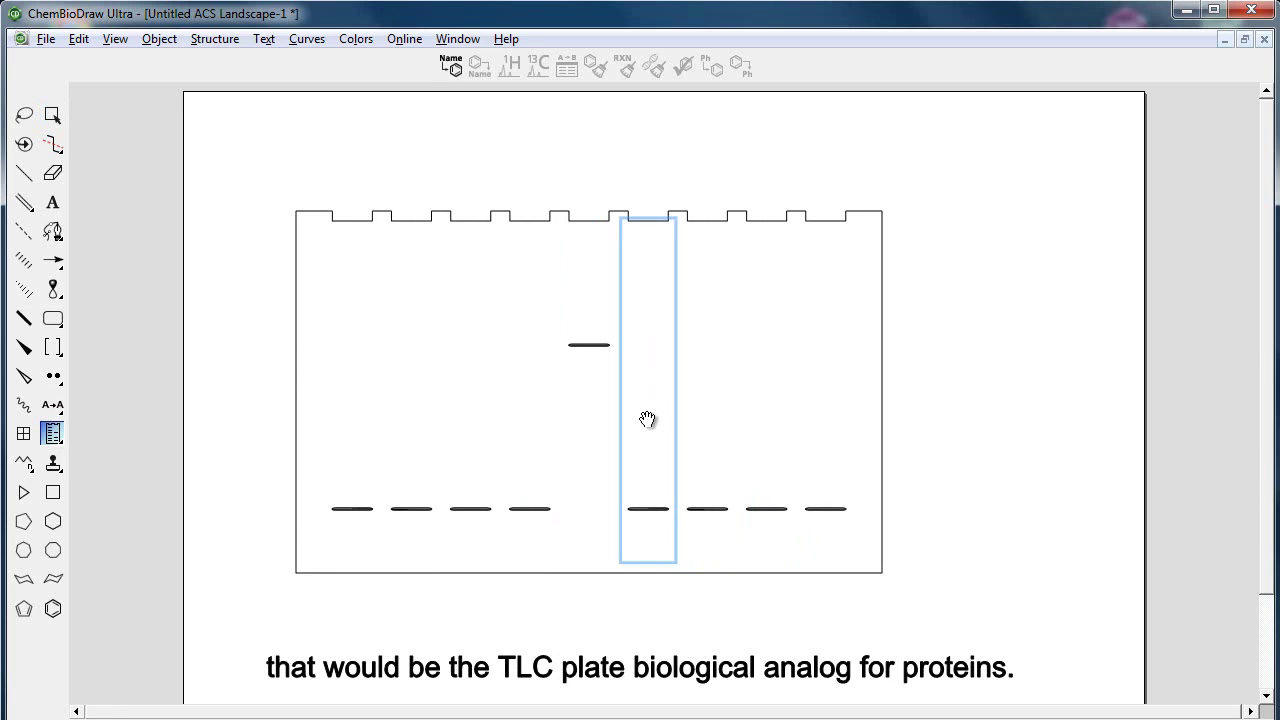
Move the sixth lane's band up the gel electrophoresis plate, and clear the whole drawing from the page.
drag(646, 509, 648, 382)
drag(648, 382, 646, 442)
key(ctrl+a)
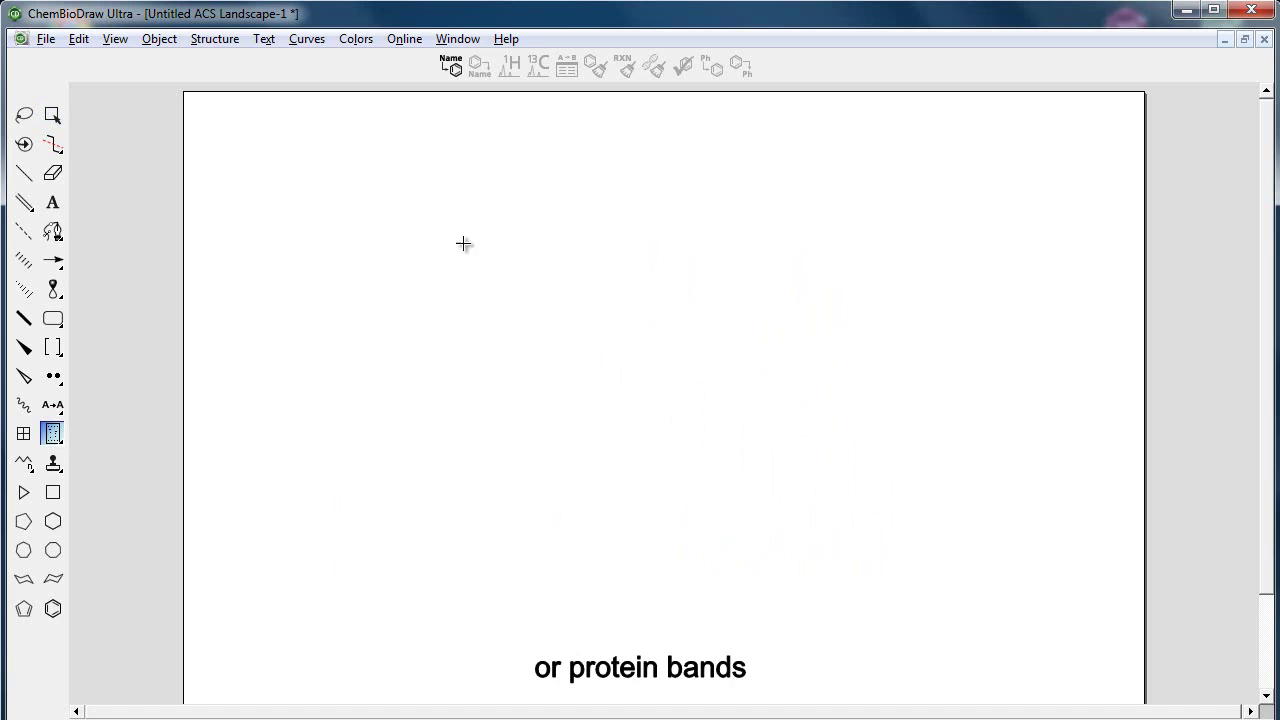
Draw a narrow single-lane TLC plate, stretch its spot into a long tail reaching down towards the origin line, and clear the page.
drag(442, 195, 517, 544)
click(482, 359)
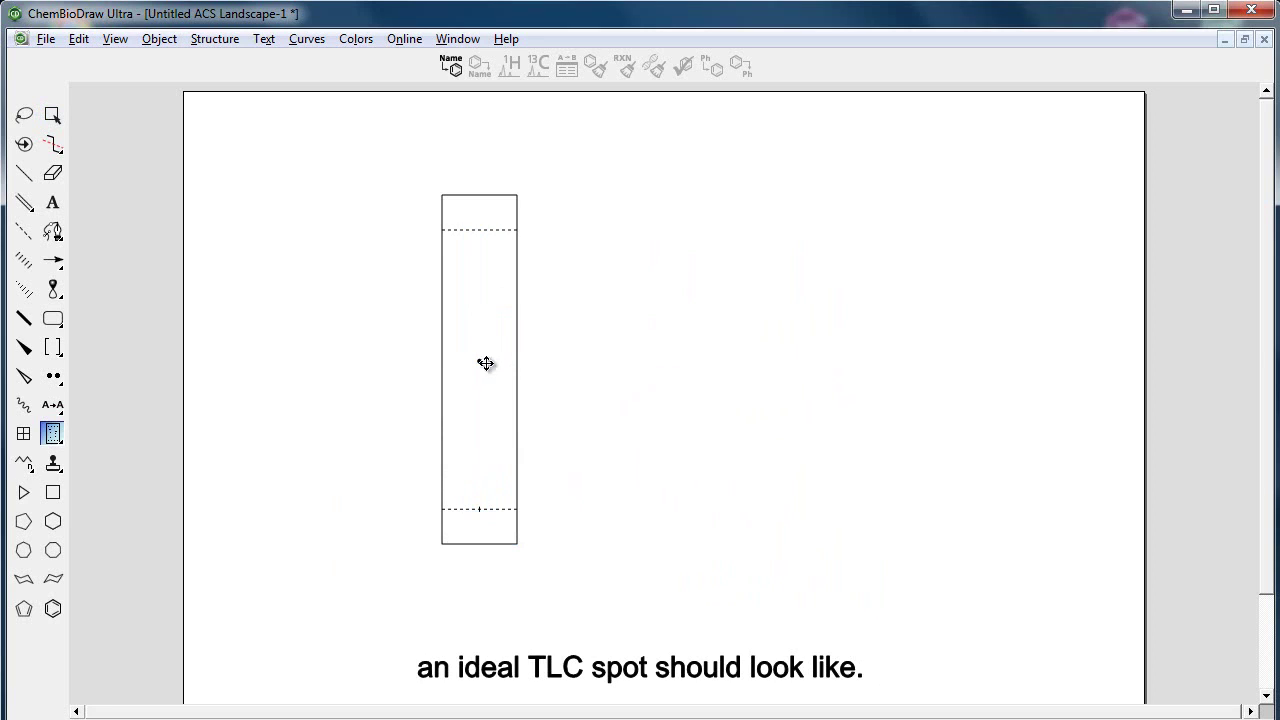
mouse_move(480, 363)
mouse_down()
mouse_move(497, 362)
mouse_move(479, 500)
mouse_up()
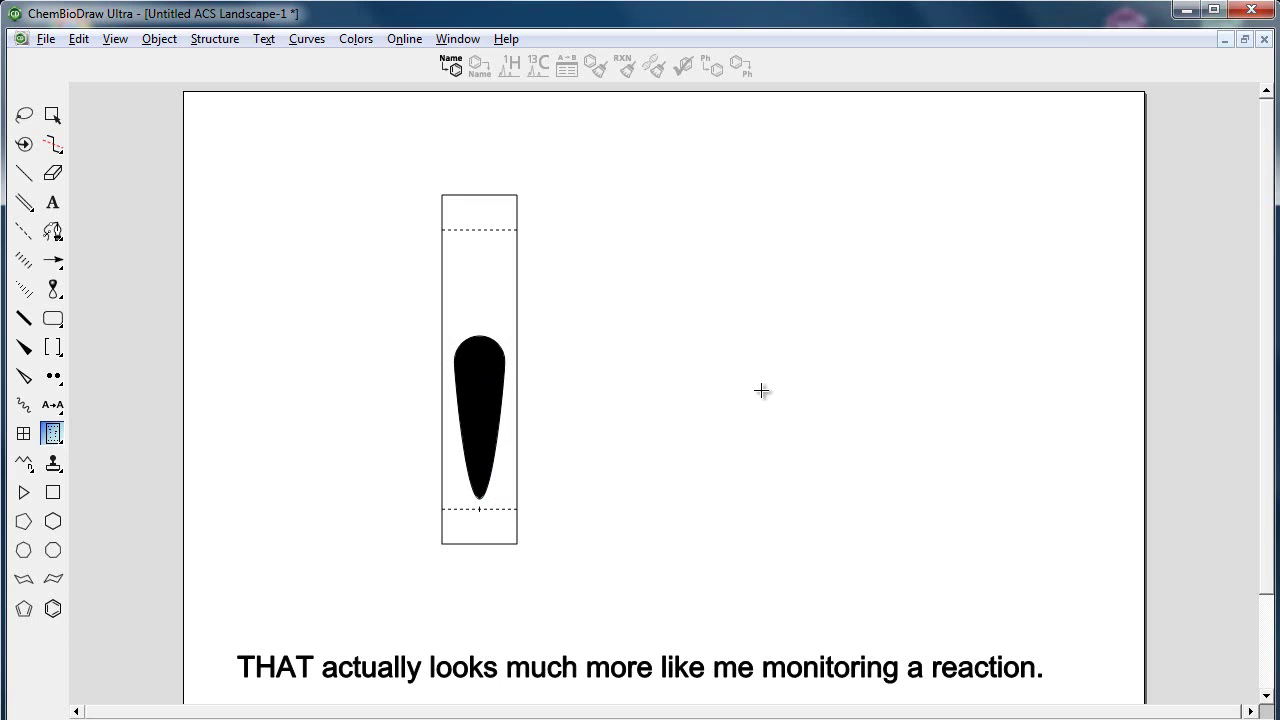
key(ctrl+a)
click(612, 320)
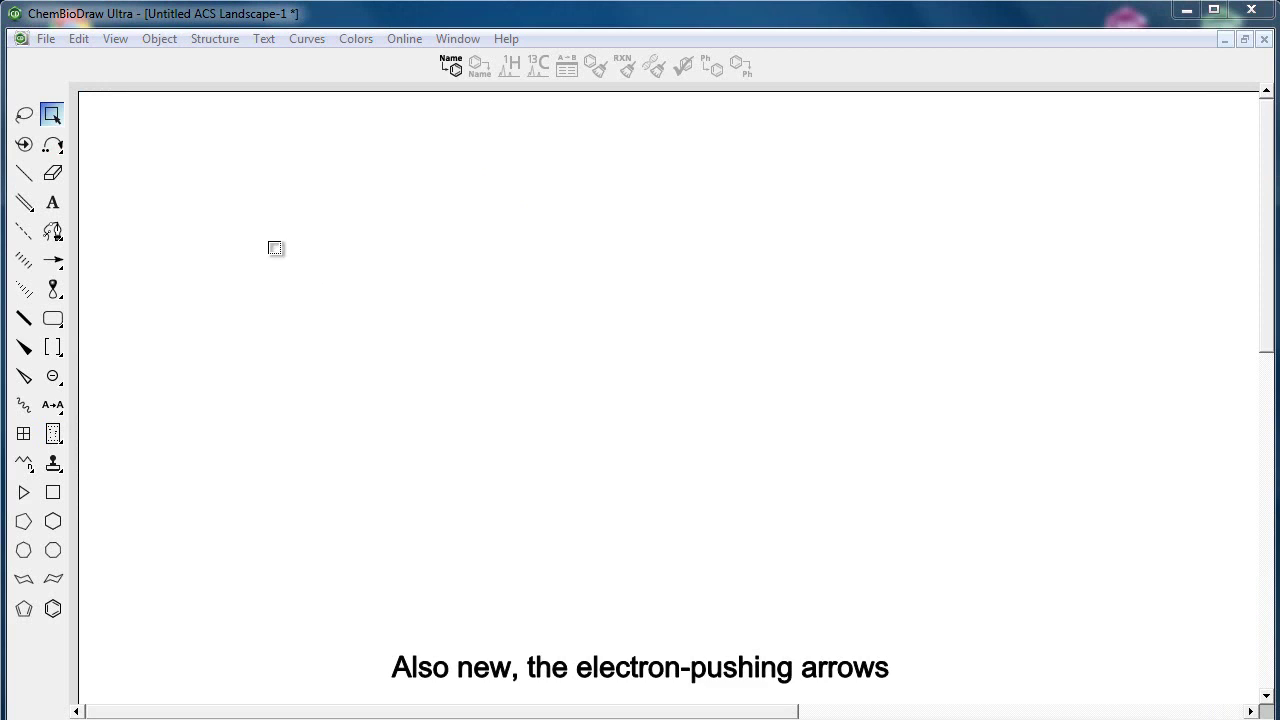
Draw a Michael acceptor: a vinyl ketone with its carbonyl oxygen labelled O and the opposite end labelled R.
drag(52, 147, 177, 160)
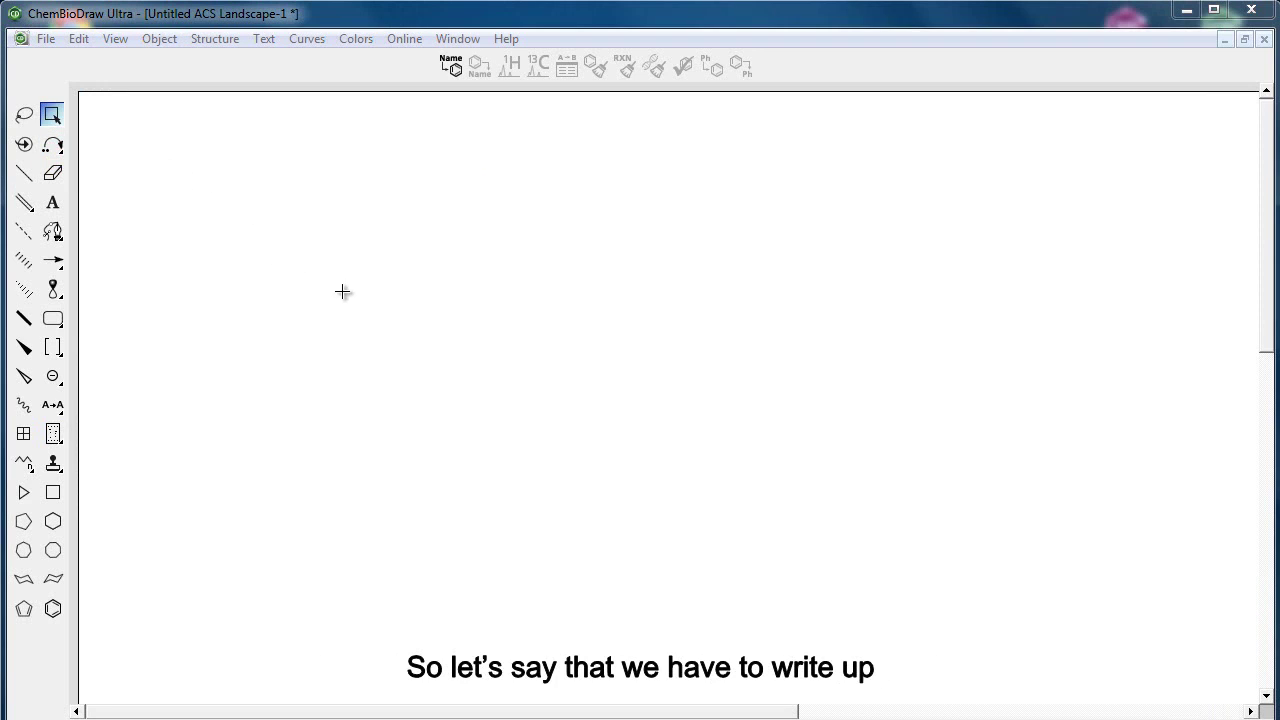
click(380, 347)
key(space)
key(x)
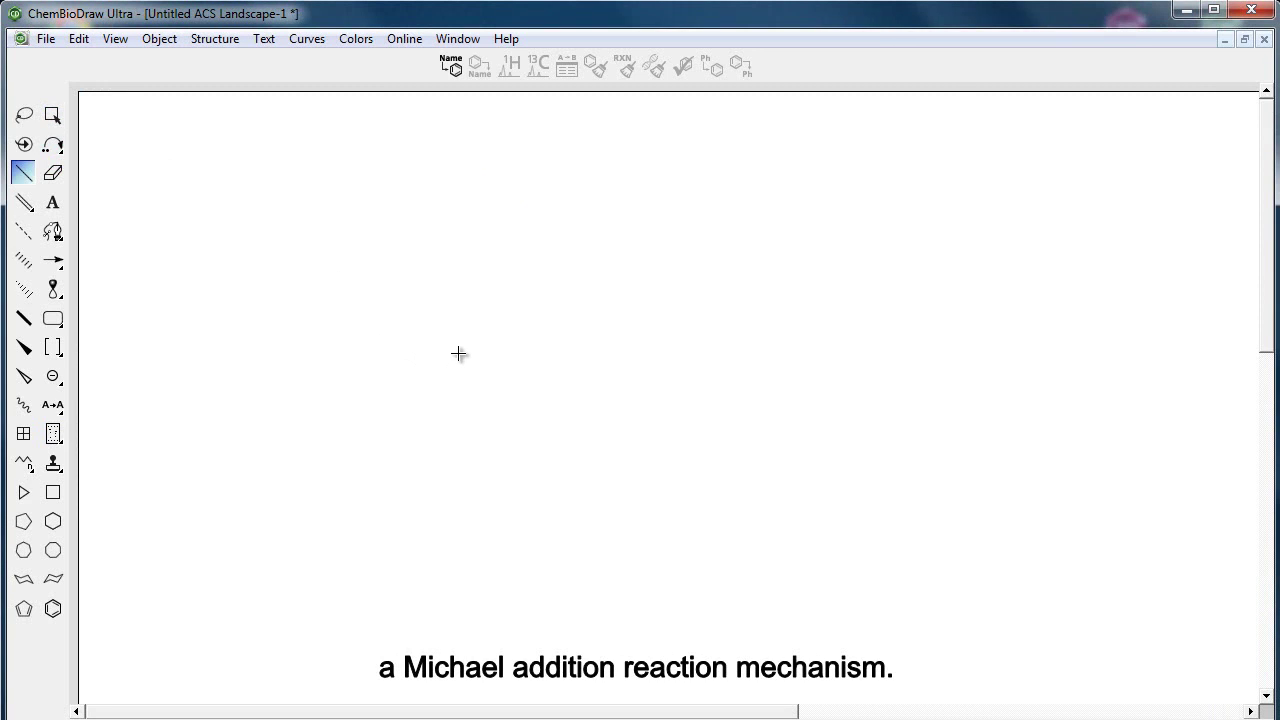
click(477, 331)
click(477, 331)
click(477, 311)
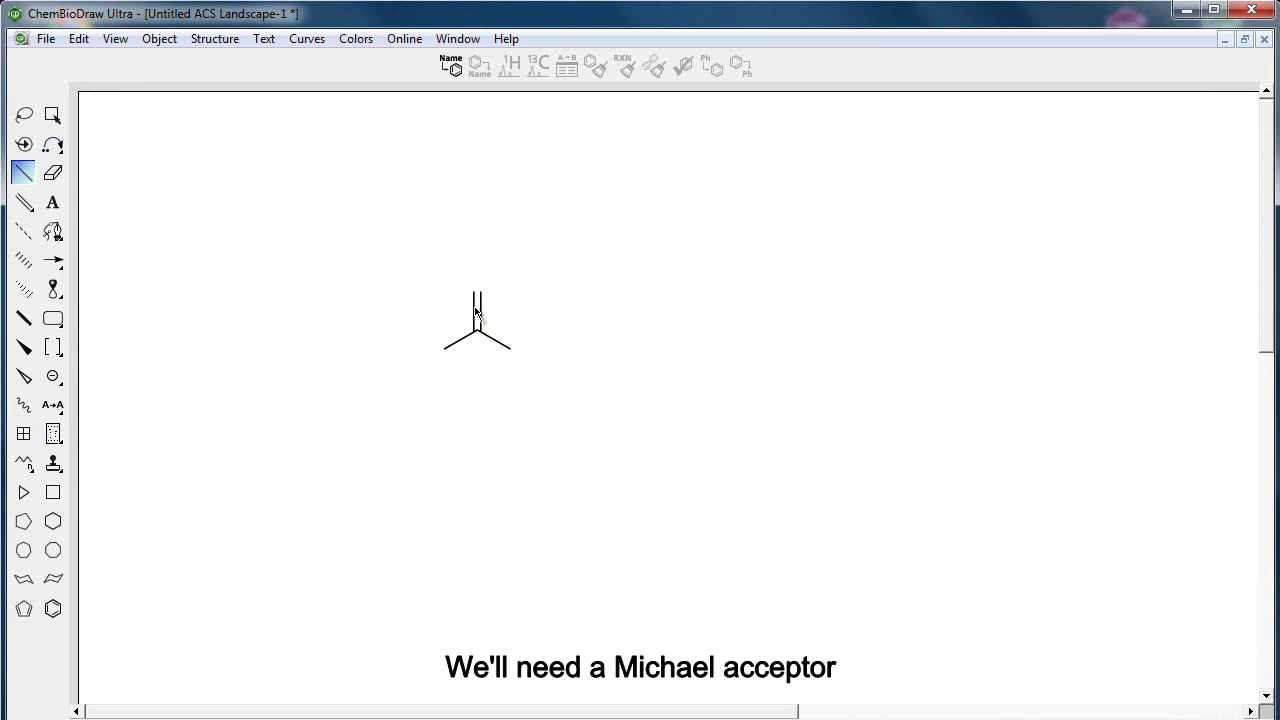
key(o)
click(509, 366)
key(r)
key(t)
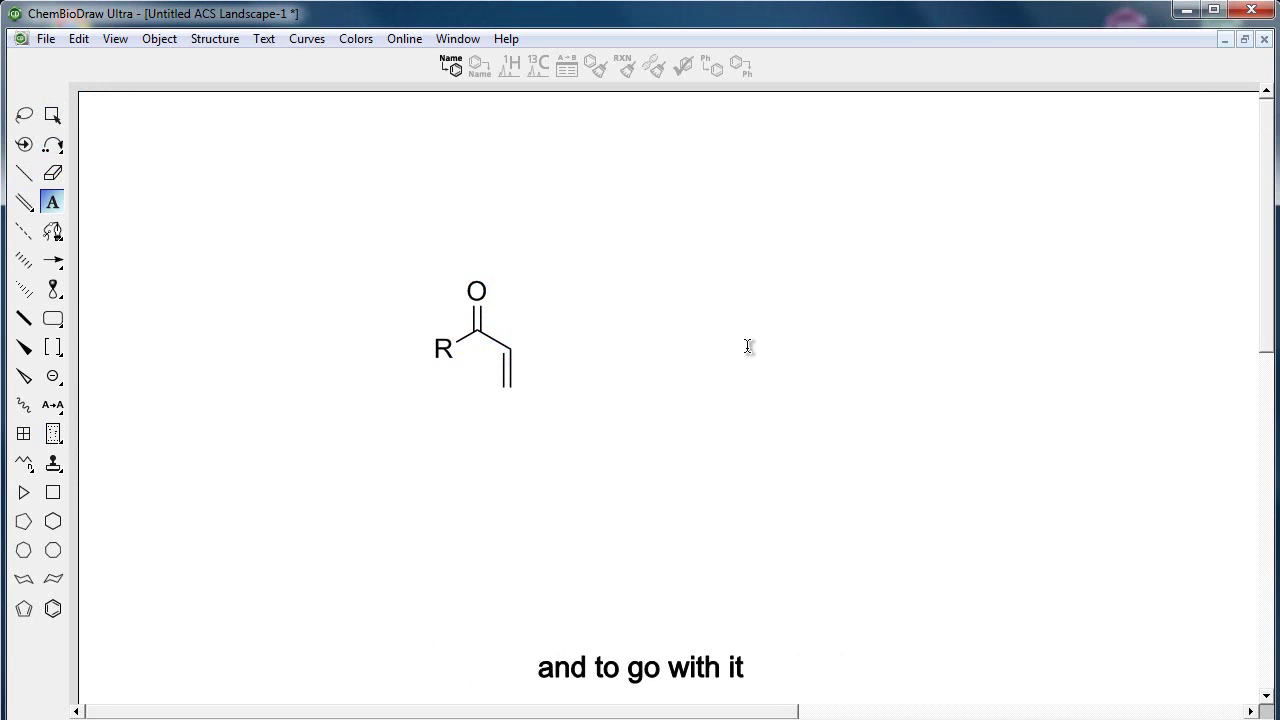
Write "malonate diethyl ester" beside the acceptor, convert the name to a structure, and place the structure above its name.
click(747, 343)
text(malon)
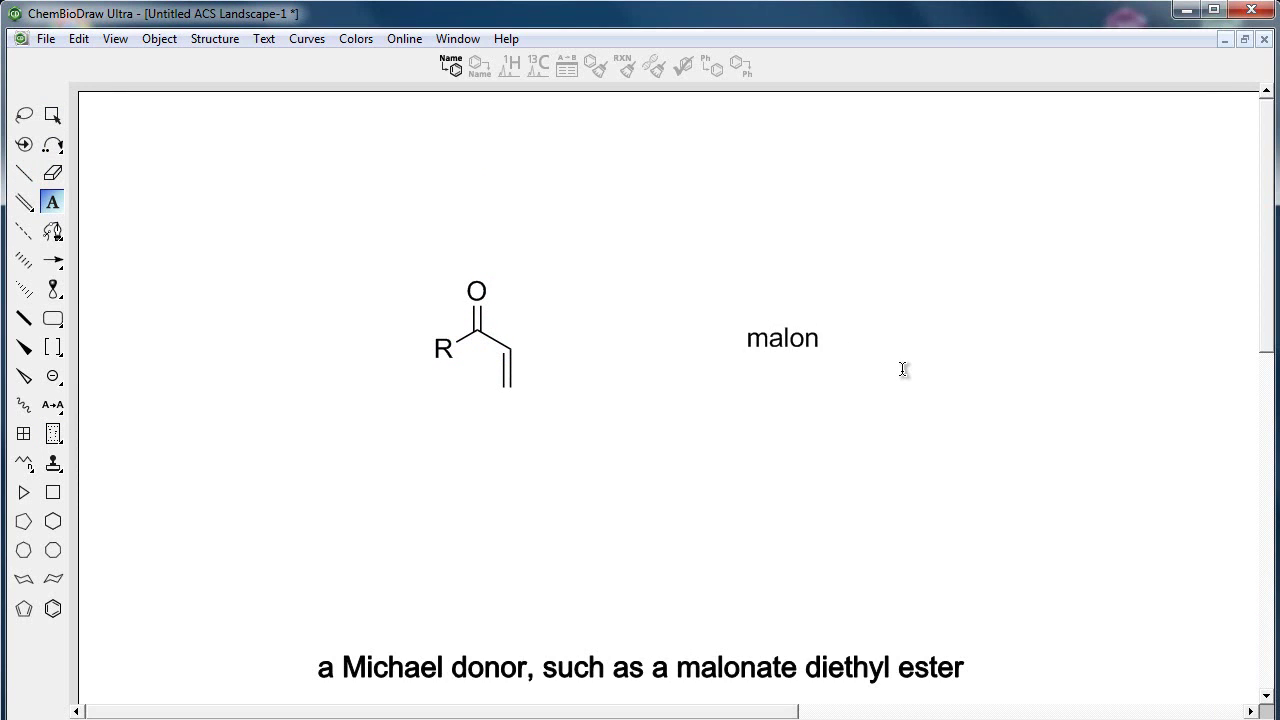
text(ate diethyl ester)
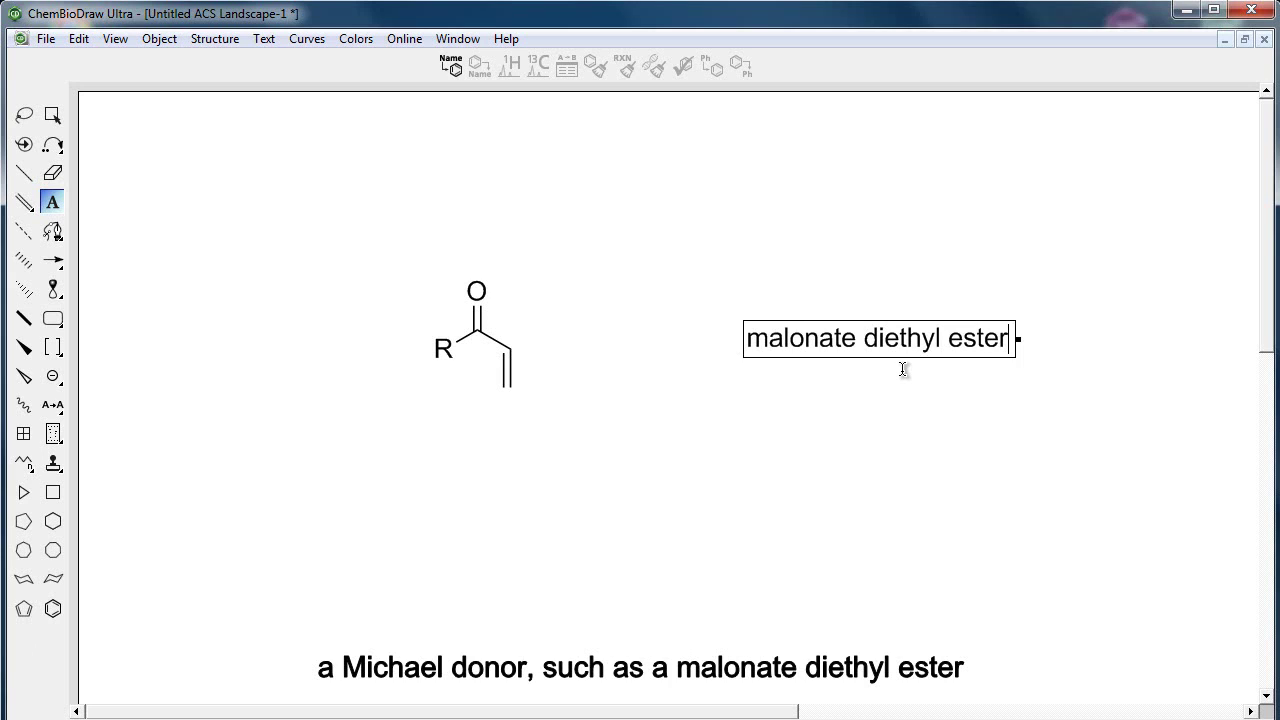
key(ctrl+shift+n)
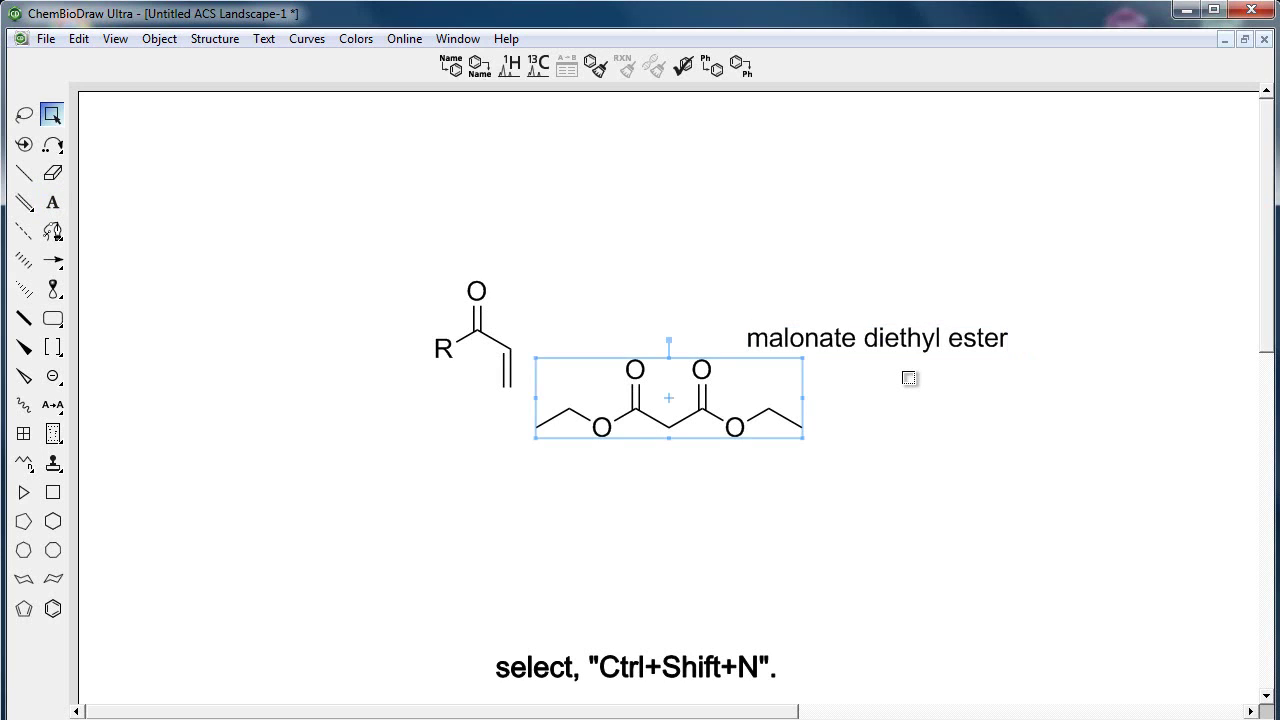
drag(663, 392, 887, 262)
click(906, 383)
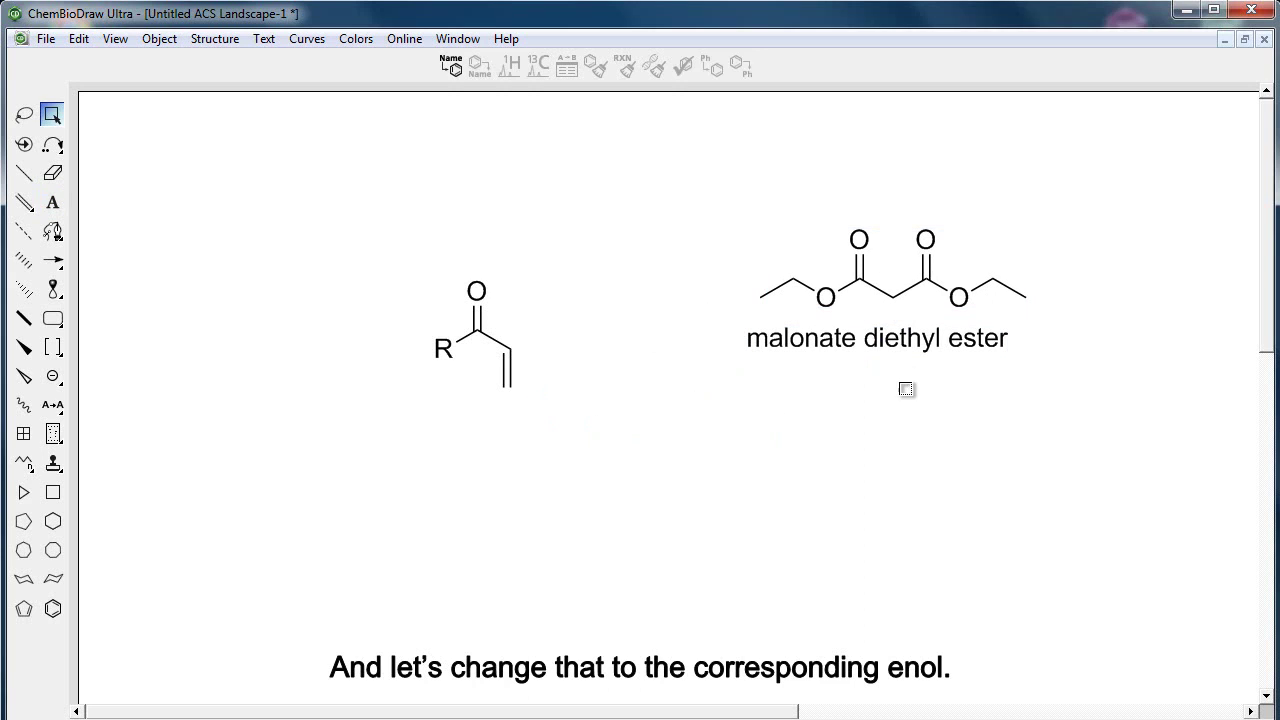
Delete the malonate's name caption and change the diester into its enol by making the C–O bond single and the adjacent C–C bond double.
click(907, 352)
key(Delete)
key(1)
key(2)
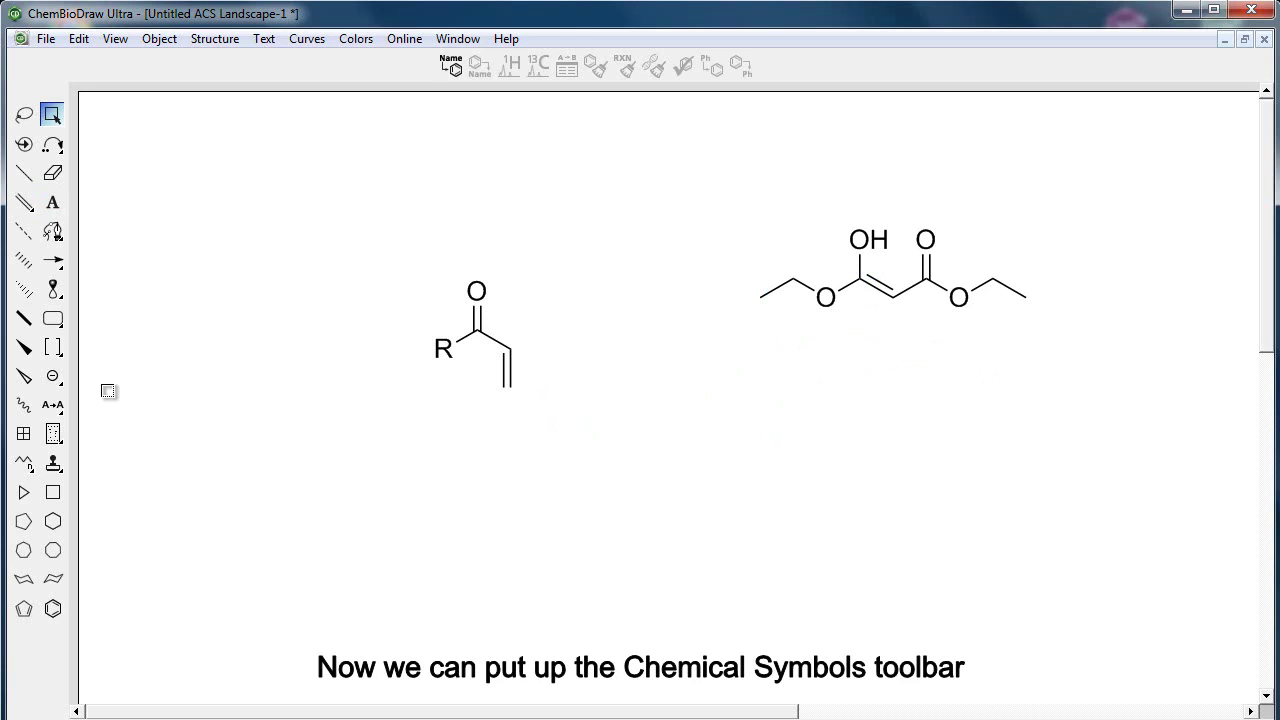
Display the Chemical Symbols palette, and add a circled minus charge and a lone pair to the enol oxygen.
drag(52, 376, 155, 396)
drag(860, 239, 886, 228)
click(216, 426)
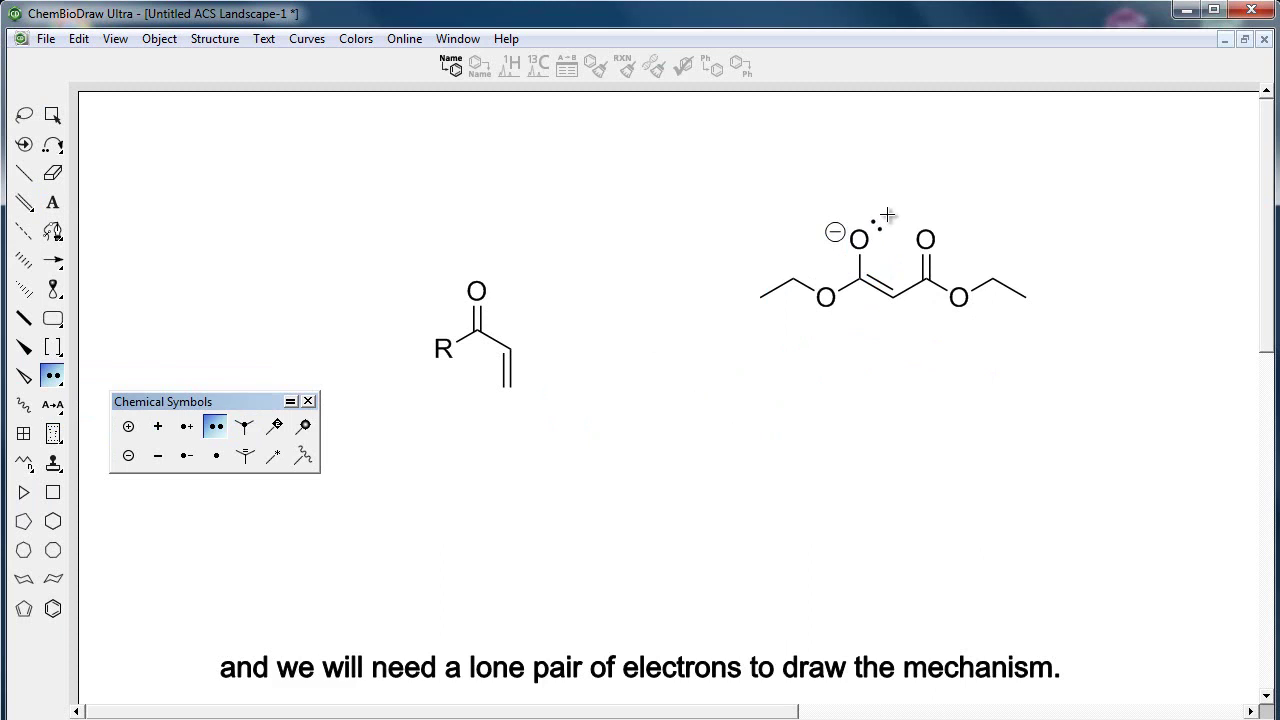
Draw electron-pushing arrows from the lone pair through the enolate double bond to the acceptor's alkene end and up to its carbonyl oxygen.
click(54, 146)
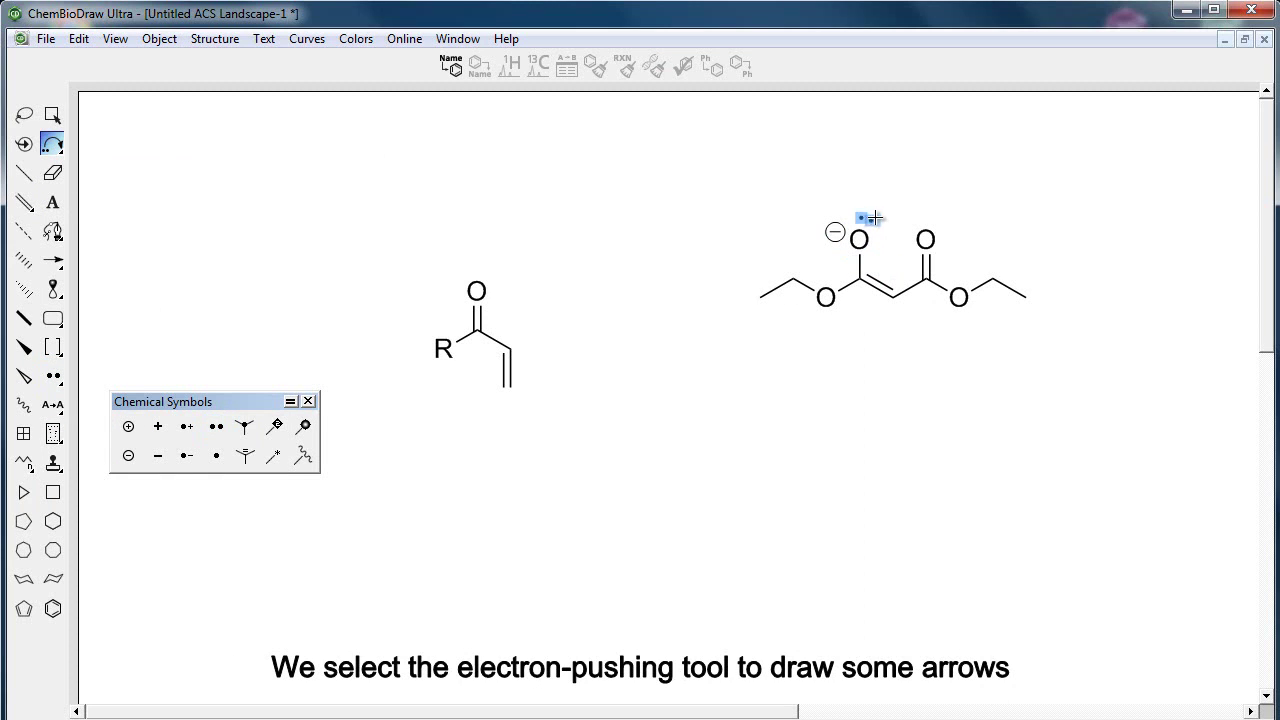
mouse_move(876, 217)
mouse_down()
mouse_move(868, 265)
mouse_move(690, 380)
mouse_move(541, 389)
mouse_move(507, 371)
mouse_move(487, 383)
mouse_move(496, 342)
mouse_move(452, 312)
mouse_up()
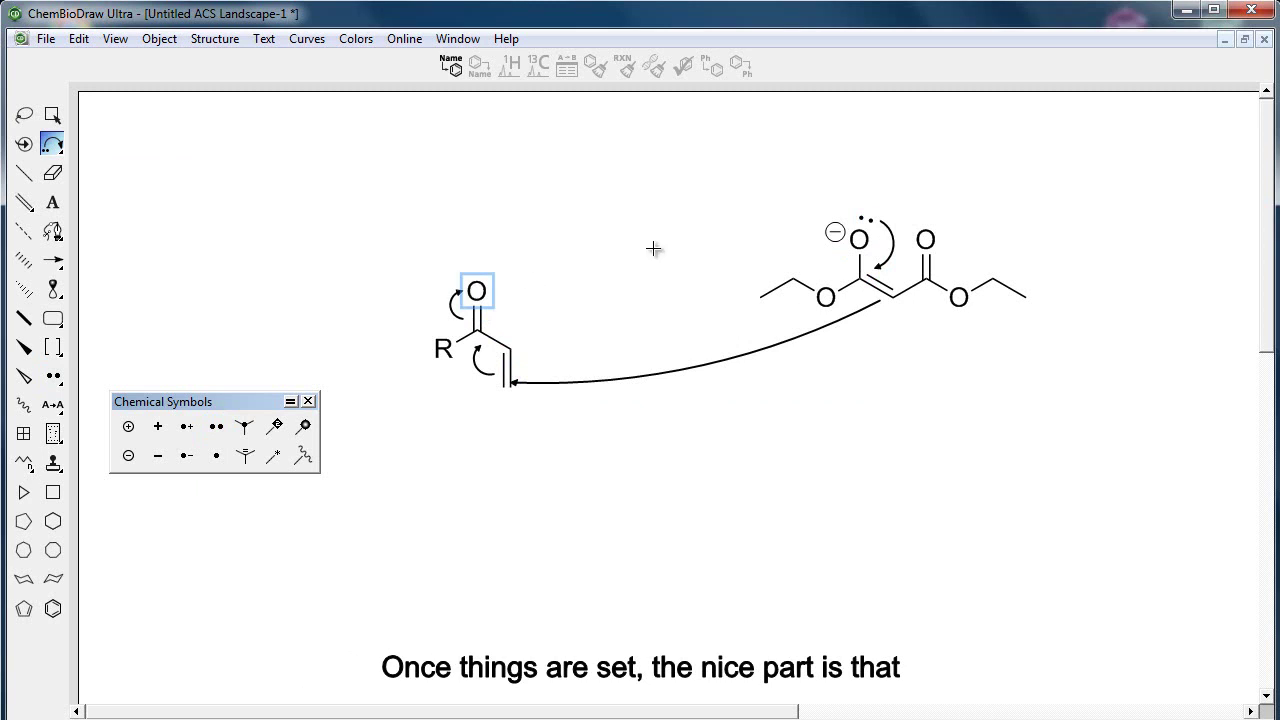
Select the malonate enolate, and shift and rotate it clockwise with its electron-pushing arrows attached.
key(space)
drag(727, 180, 1078, 331)
mouse_move(968, 262)
mouse_down()
mouse_move(948, 242)
mouse_move(780, 204)
mouse_move(947, 194)
mouse_move(973, 205)
mouse_move(950, 276)
mouse_move(971, 272)
mouse_up()
drag(898, 206, 955, 200)
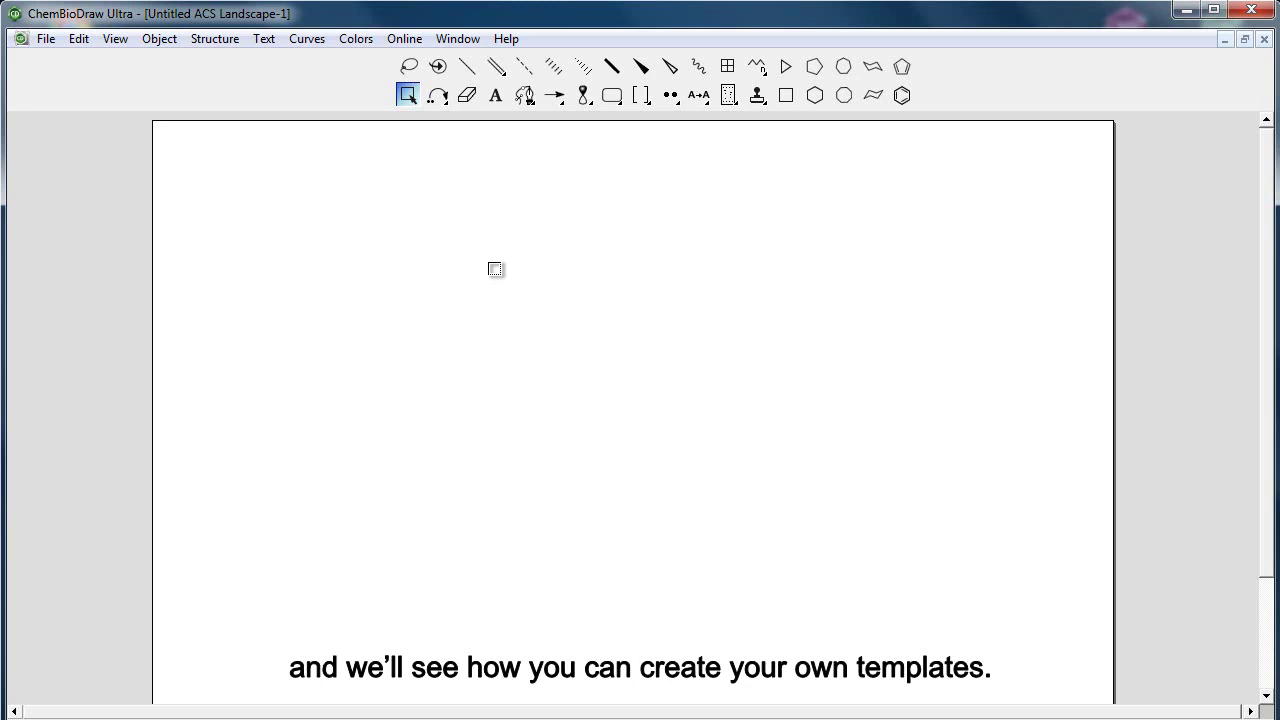
Create a new templates document and view the options for adding and deleting its rows and columns.
click(757, 95)
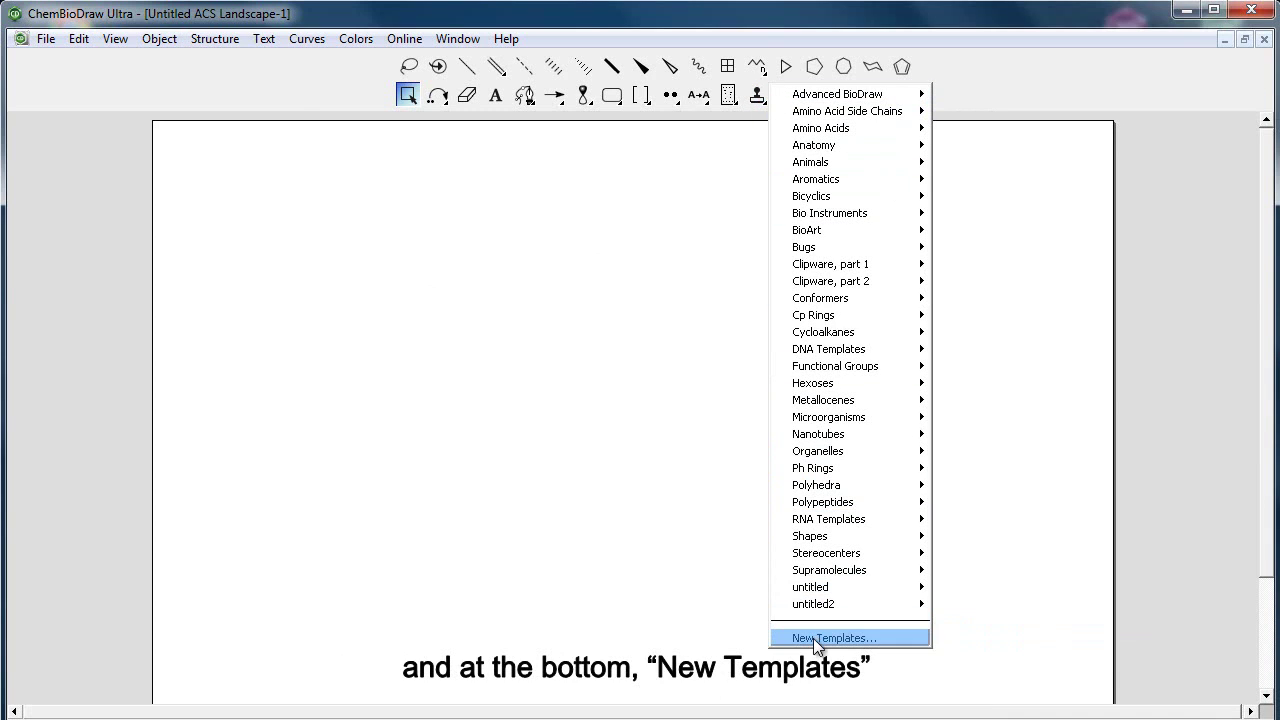
click(813, 638)
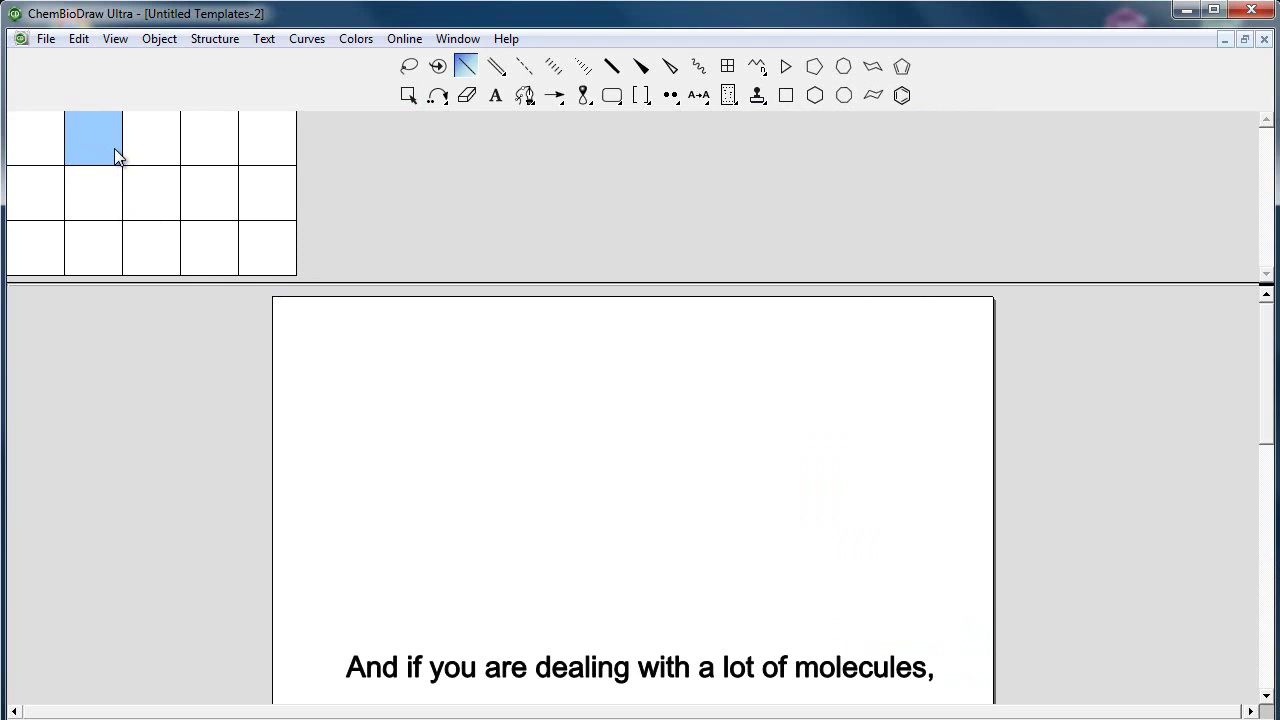
click(79, 38)
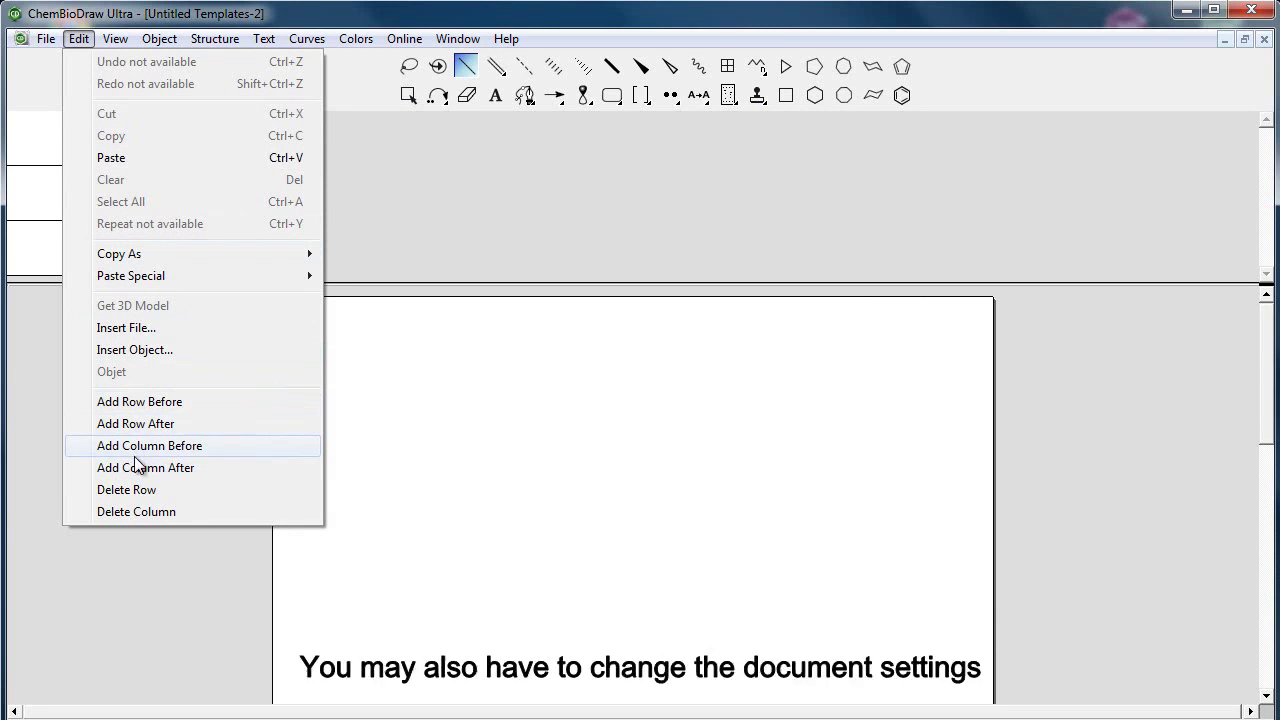
click(86, 41)
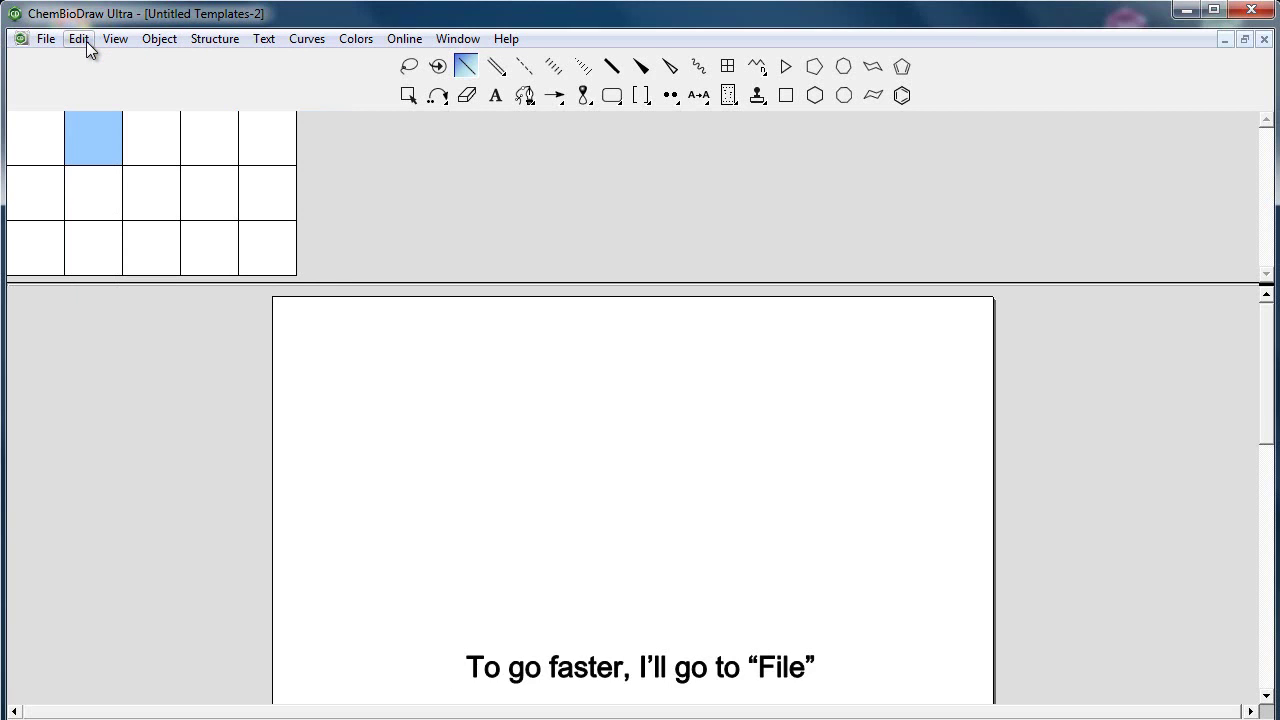
Open the "untitled" template file and paste the Michael addition mechanism into its fifth cell.
click(47, 39)
mouse_move(76, 137)
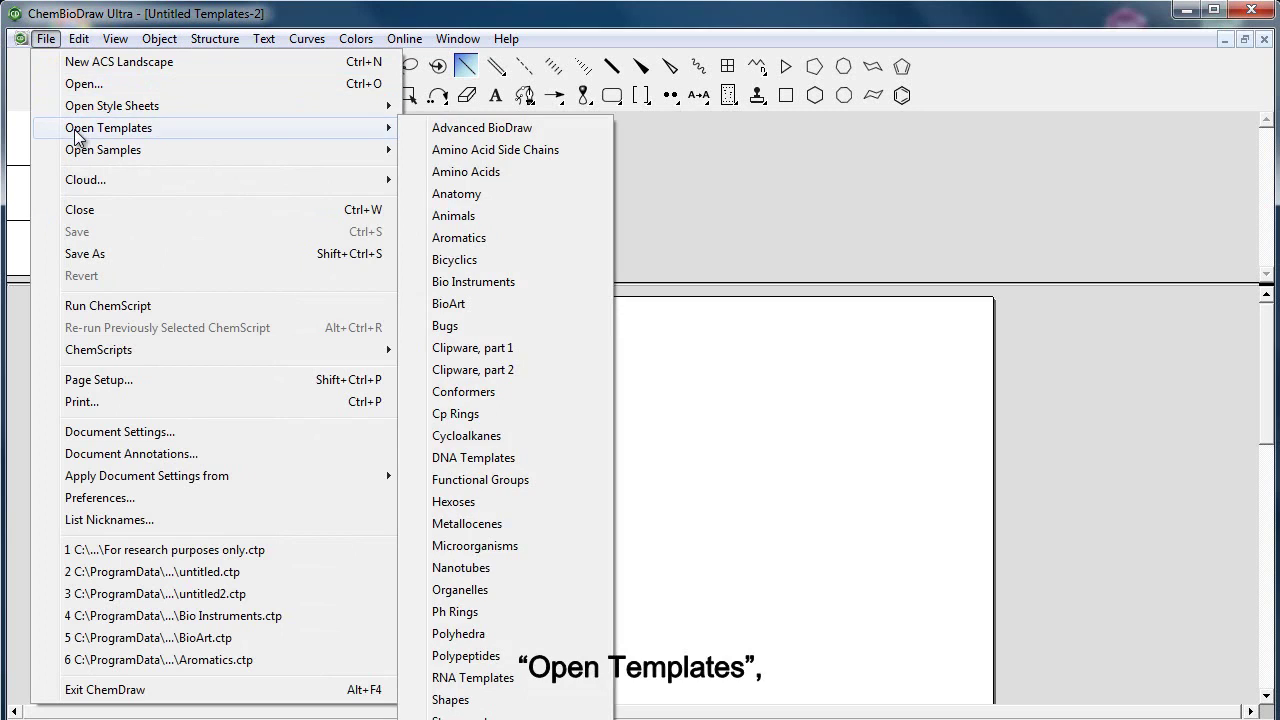
click(460, 718)
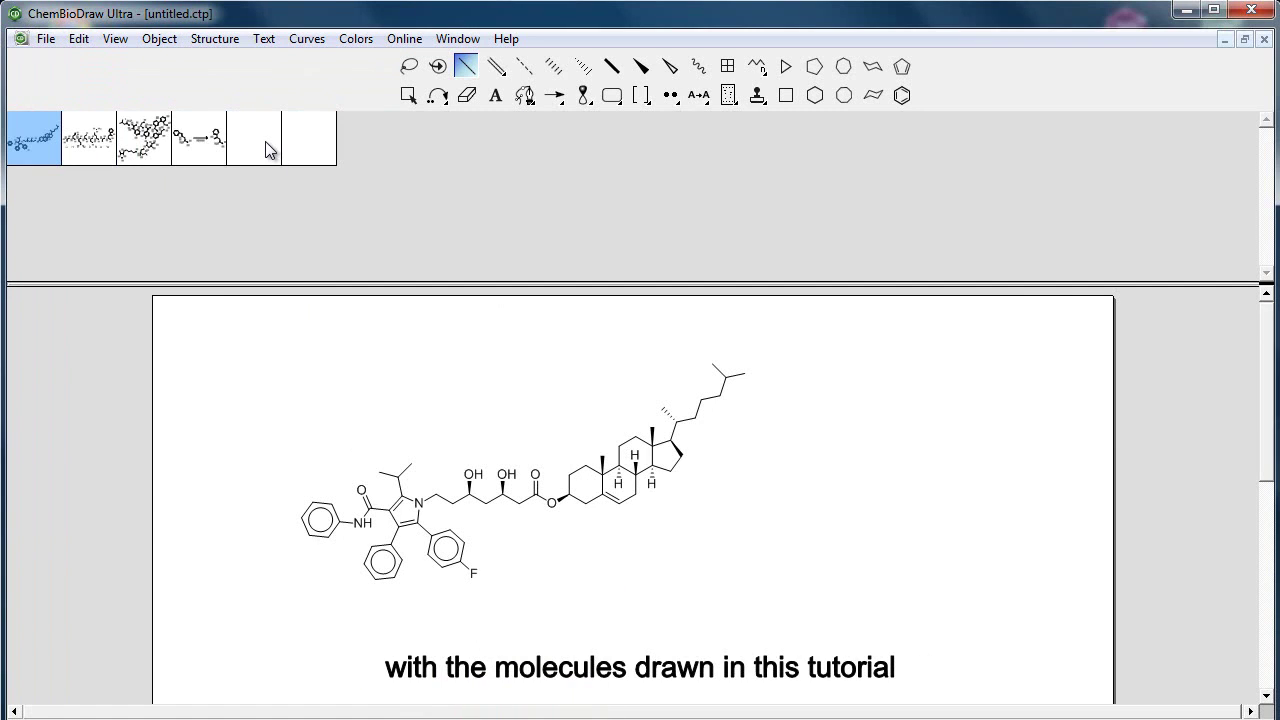
click(265, 141)
key(ctrl+v)
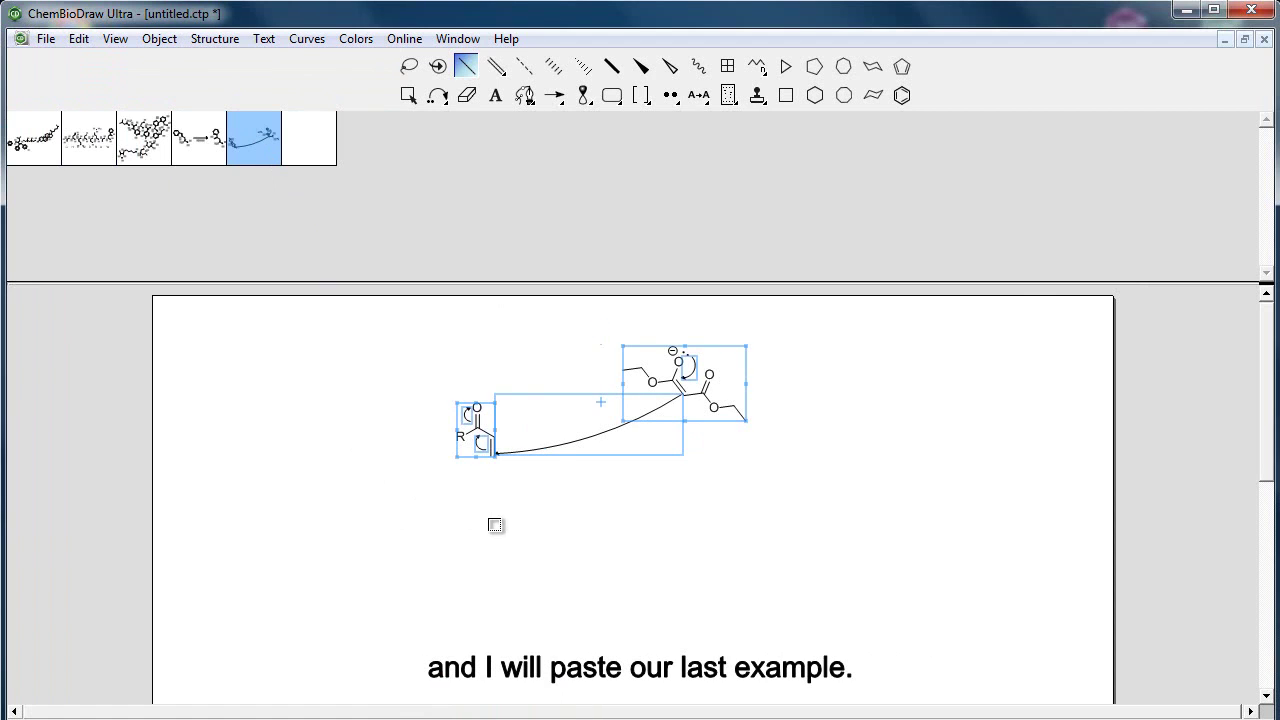
click(495, 525)
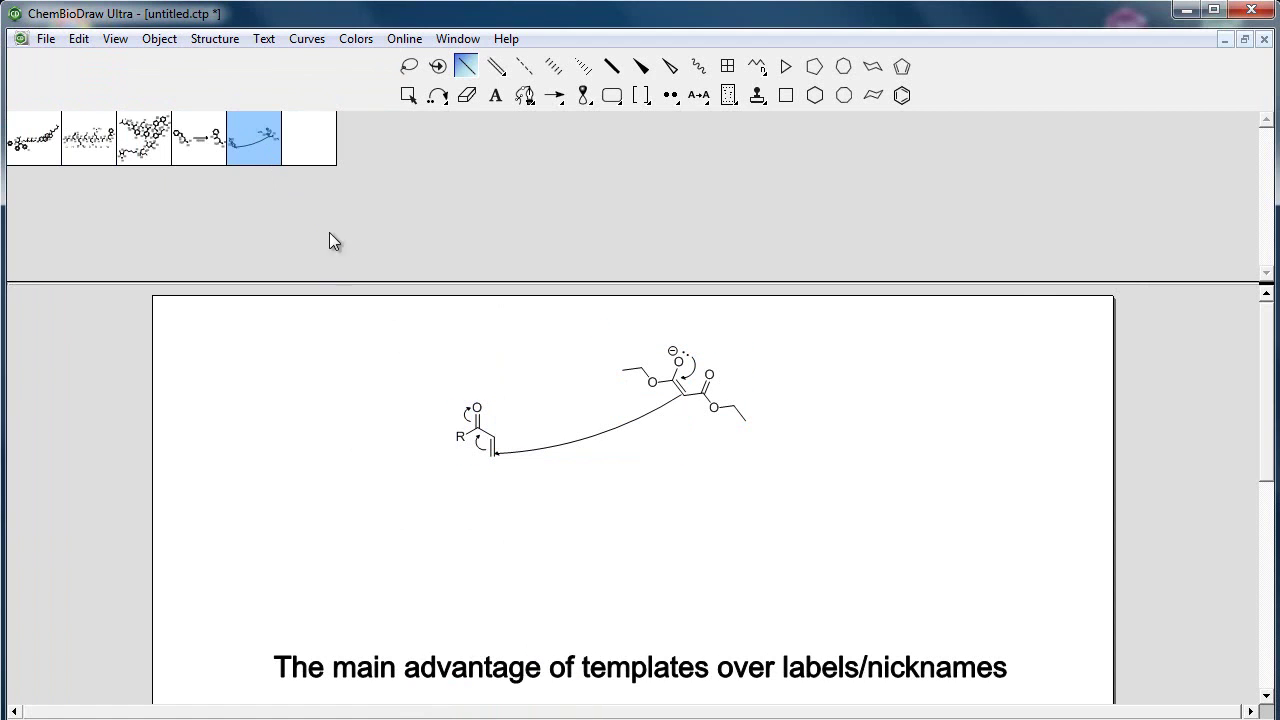
click(308, 133)
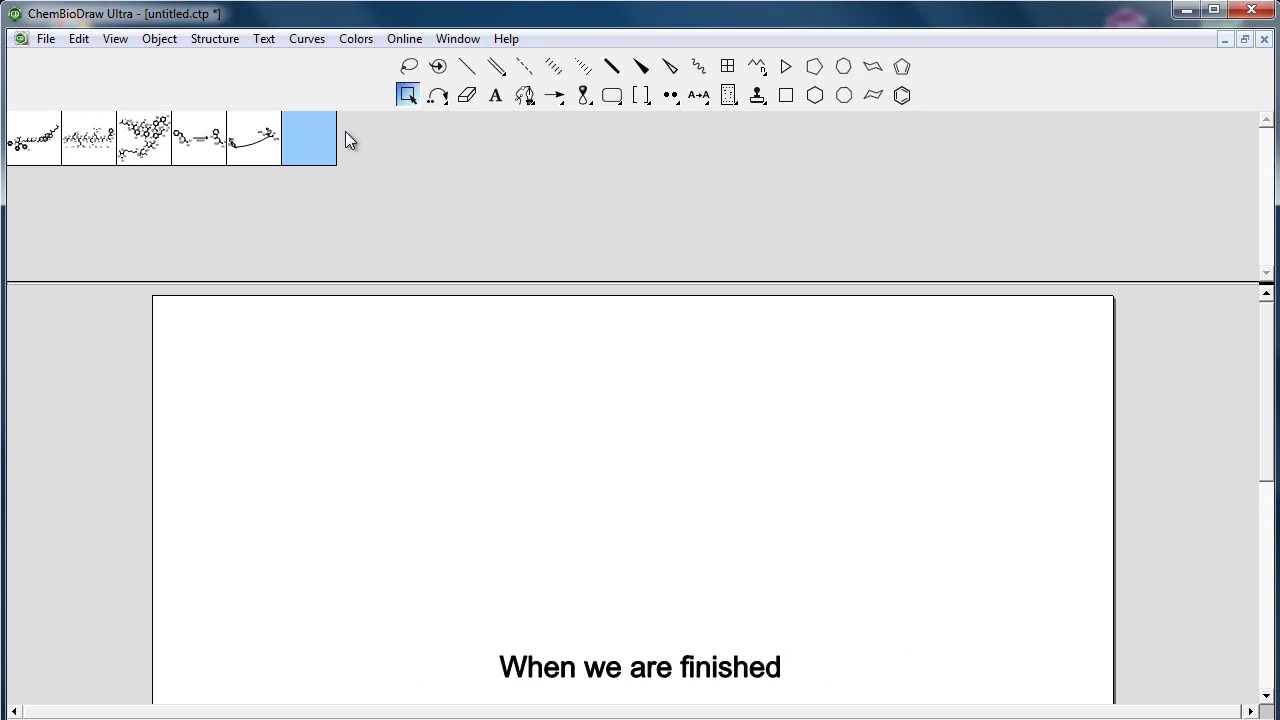
Save the template file as "For research purposes only" in ChemDraw Items, and close both template documents.
click(55, 43)
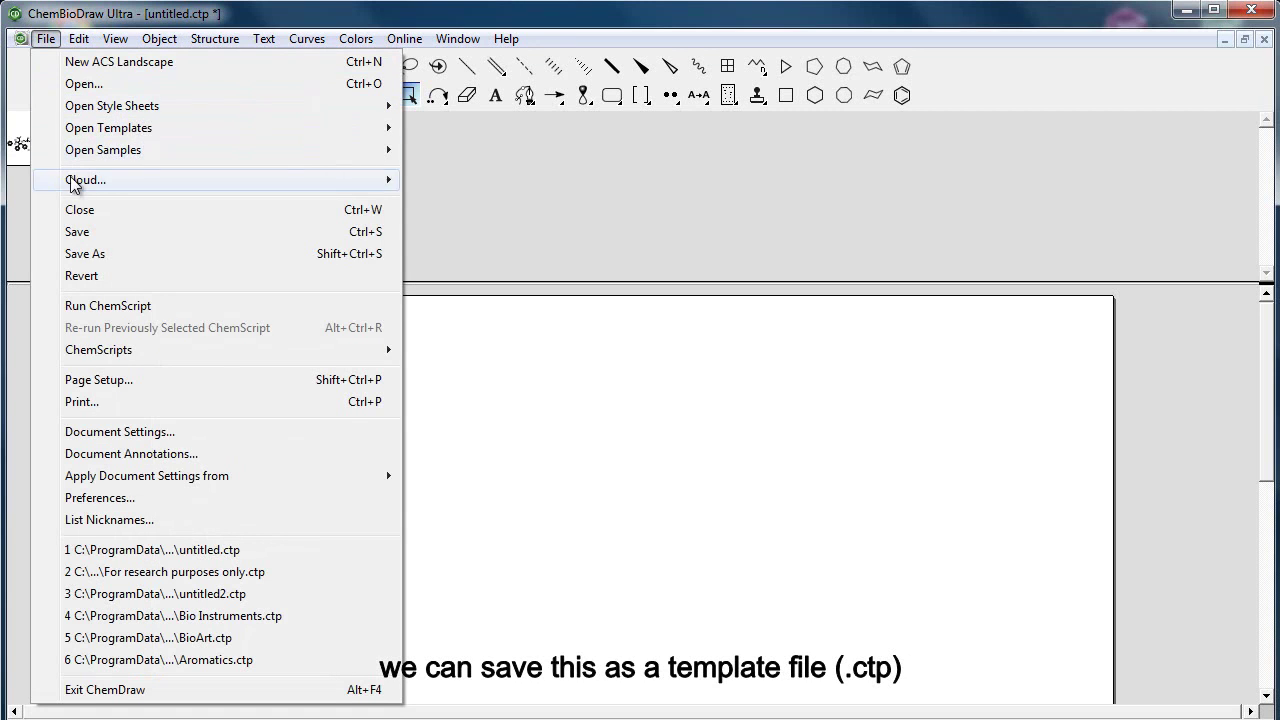
click(80, 251)
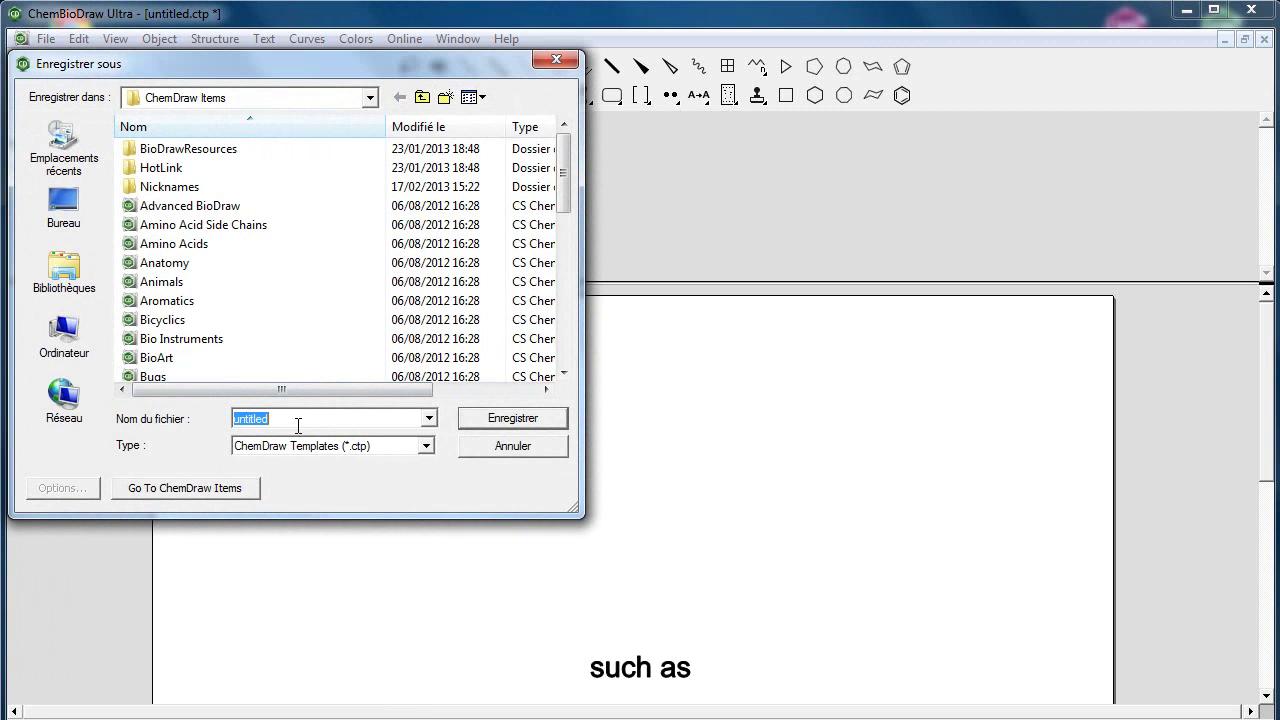
text(For researc)
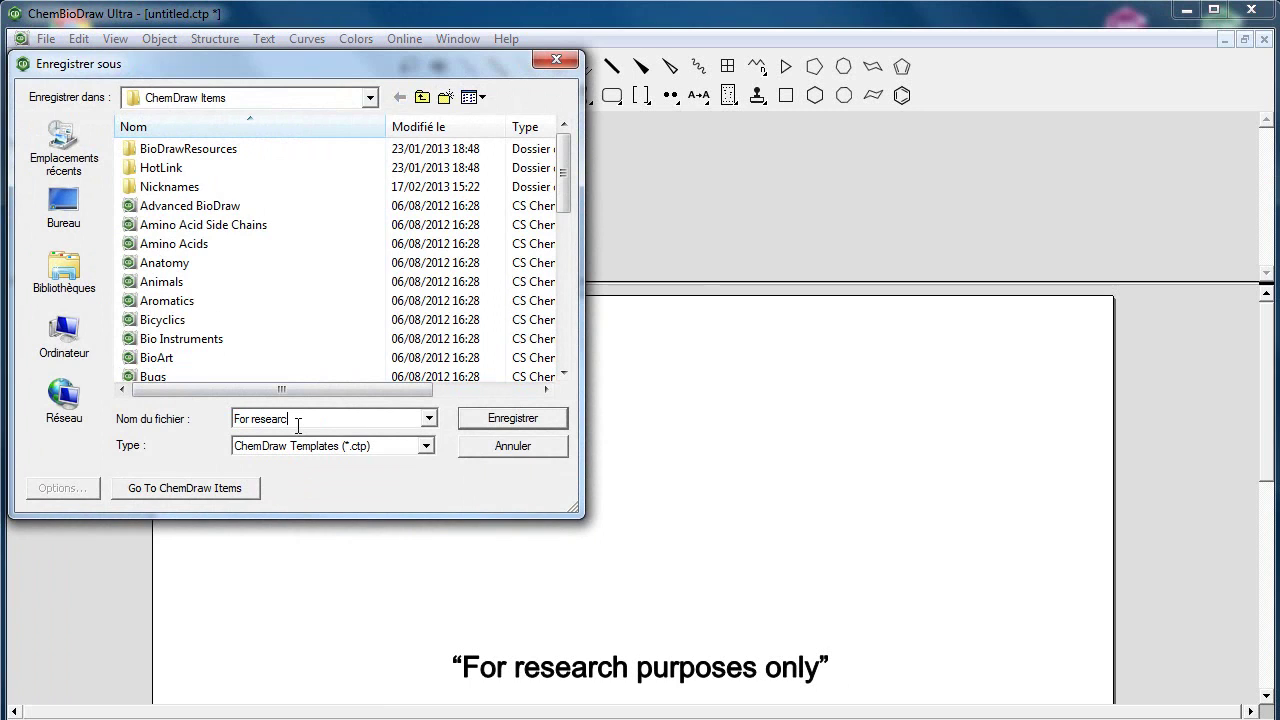
text(h purposes only)
key(Return)
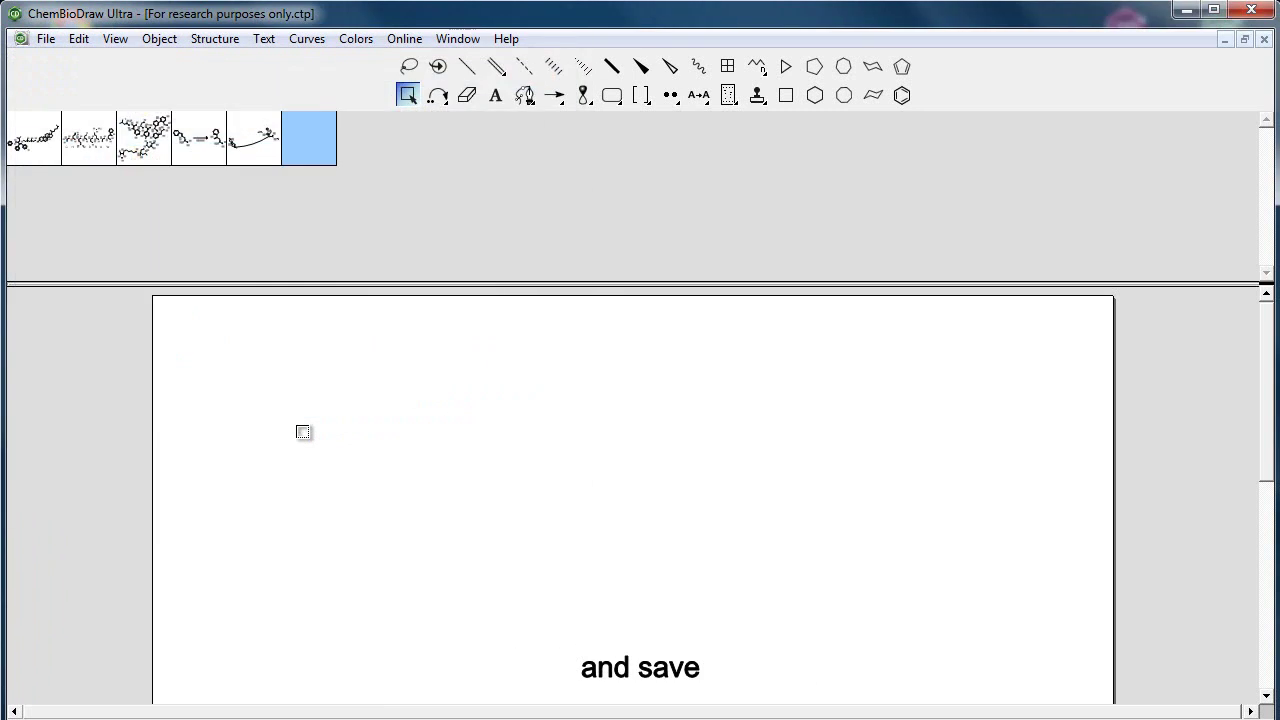
click(1264, 40)
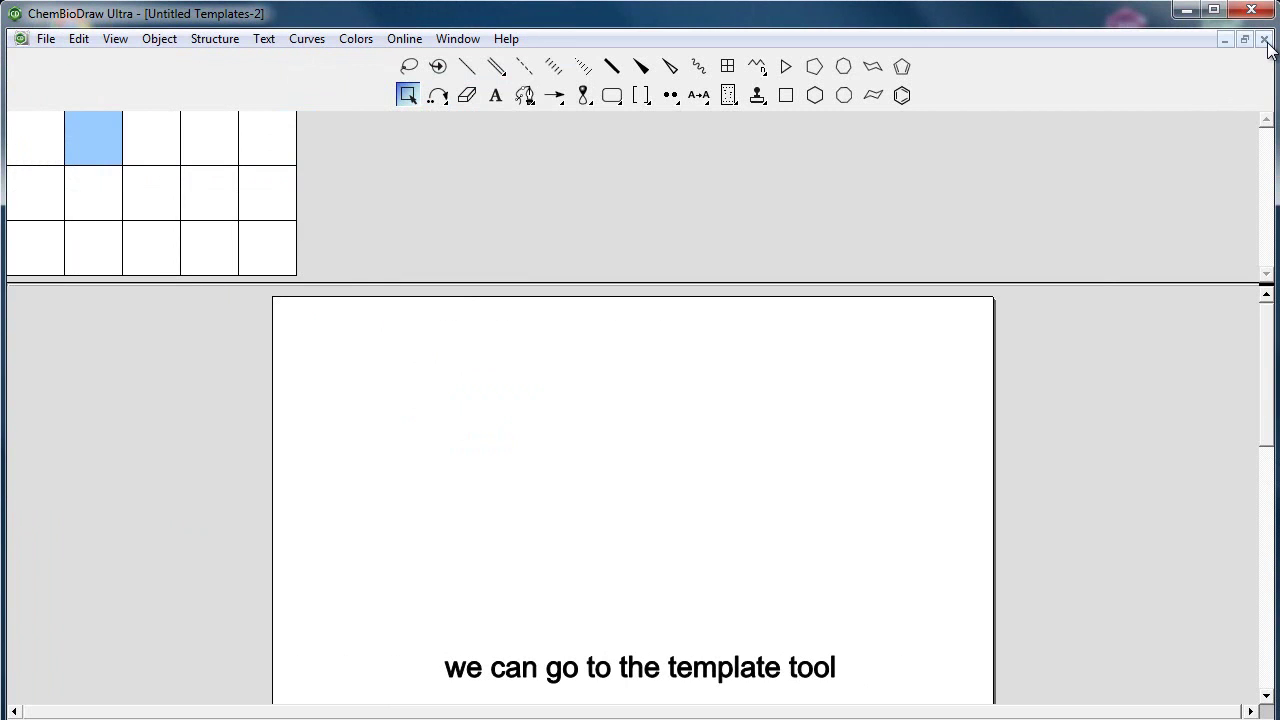
click(1264, 40)
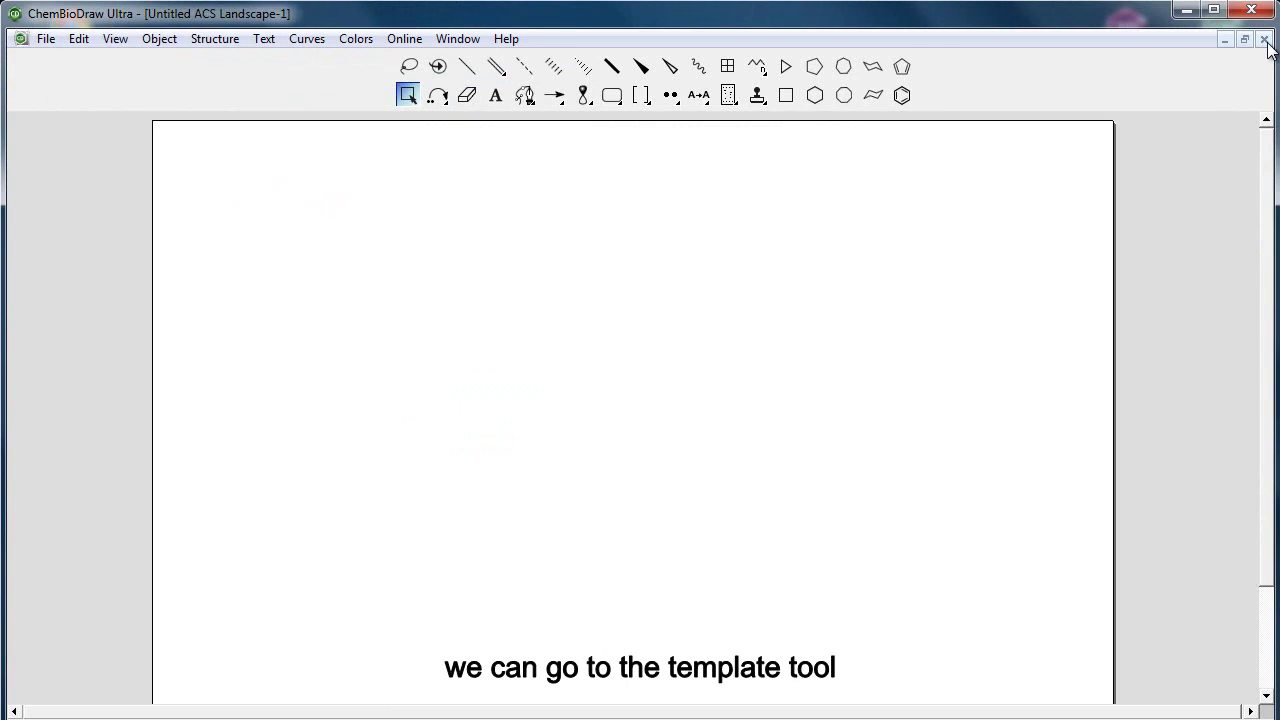
Display the "For research purposes only" templates as a floating palette and place its first molecule on the page.
click(760, 96)
mouse_move(821, 372)
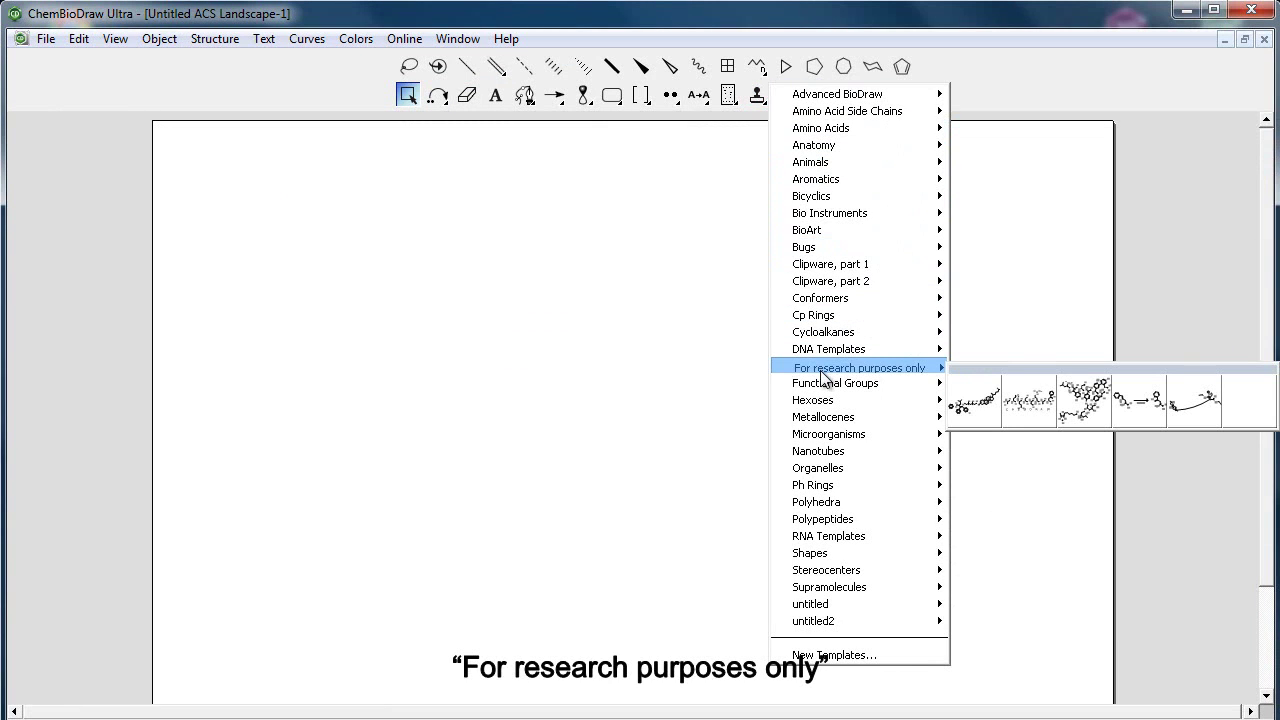
click(965, 370)
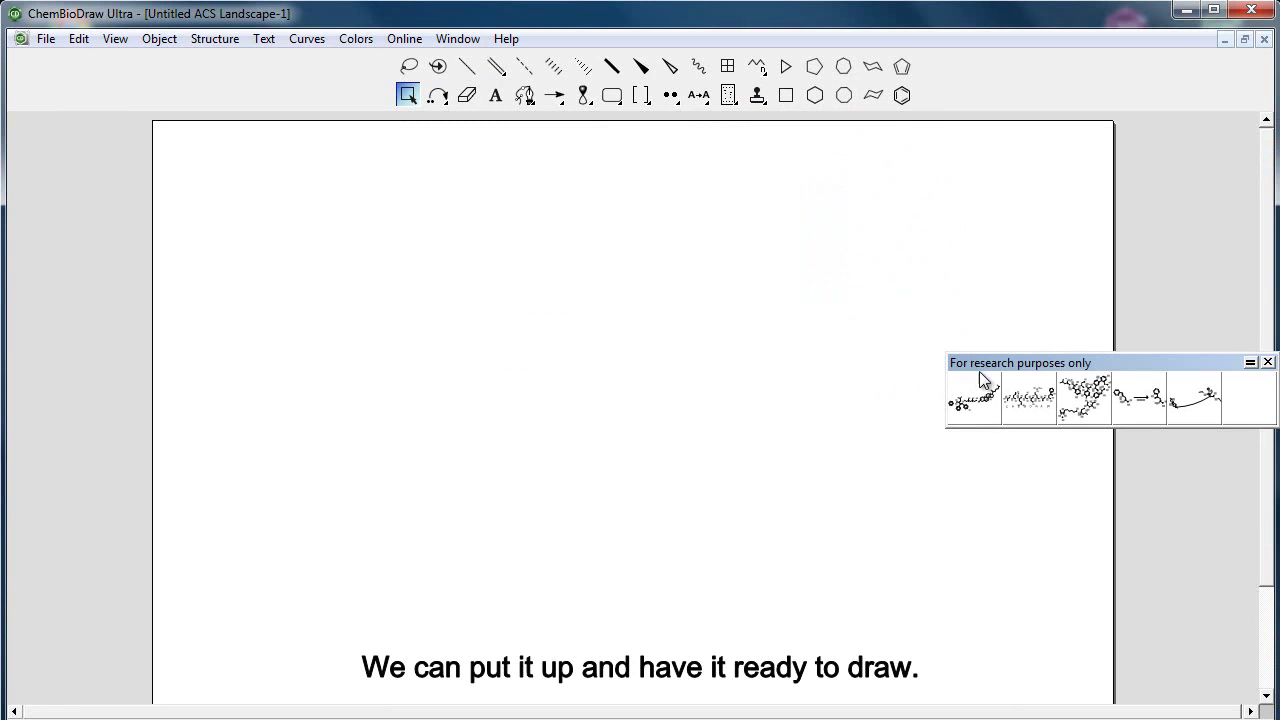
click(983, 402)
click(421, 276)
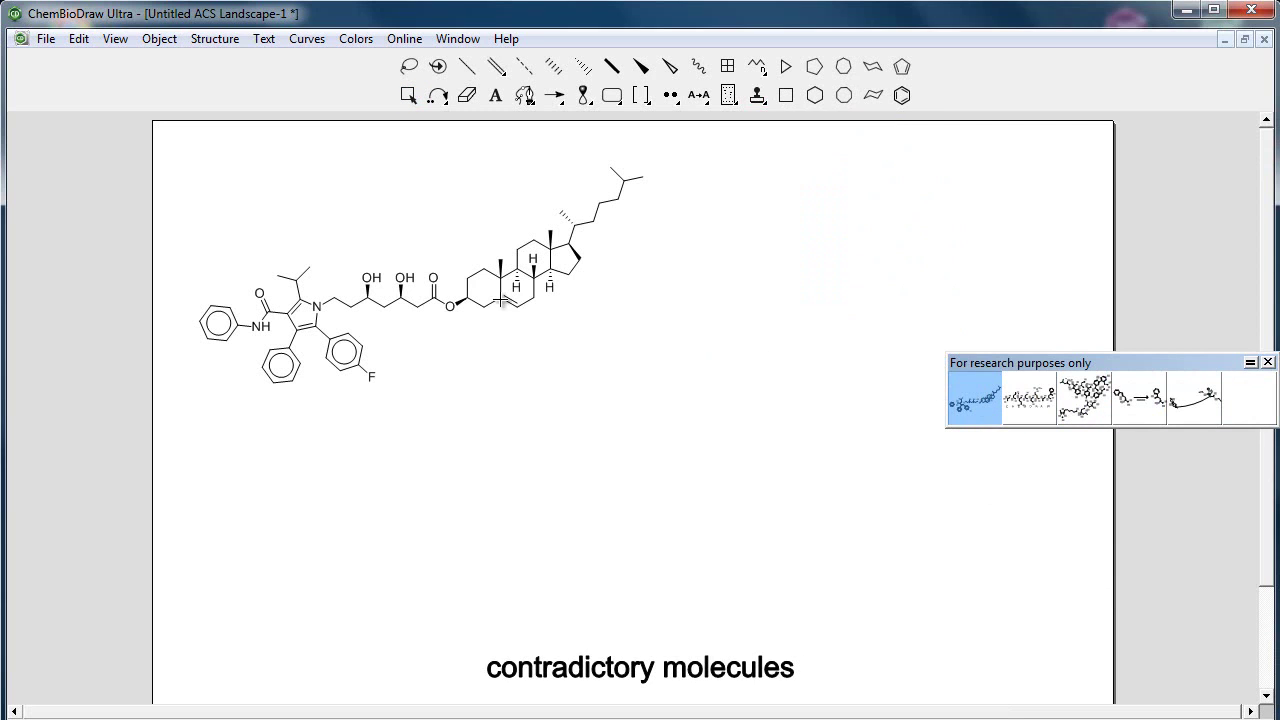
Place the CHEMDRAW peptide template beside the first molecule and the large natural product template below it.
click(1017, 388)
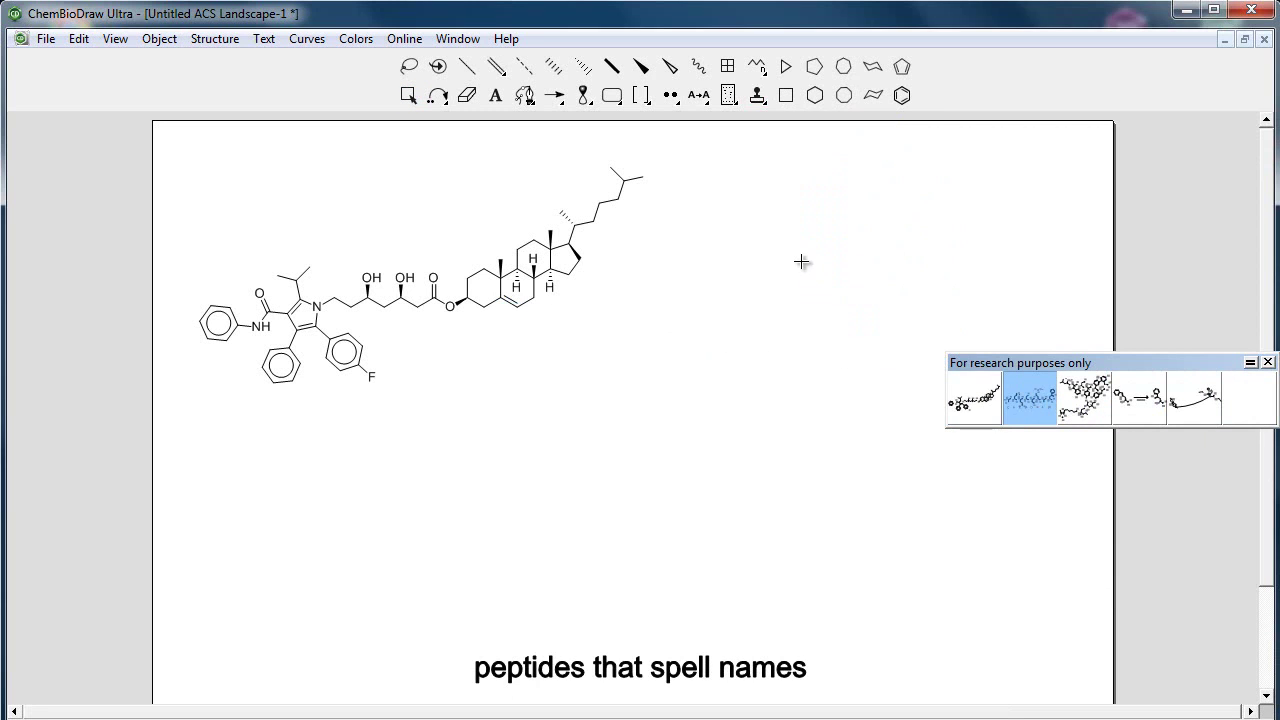
click(858, 256)
click(1085, 398)
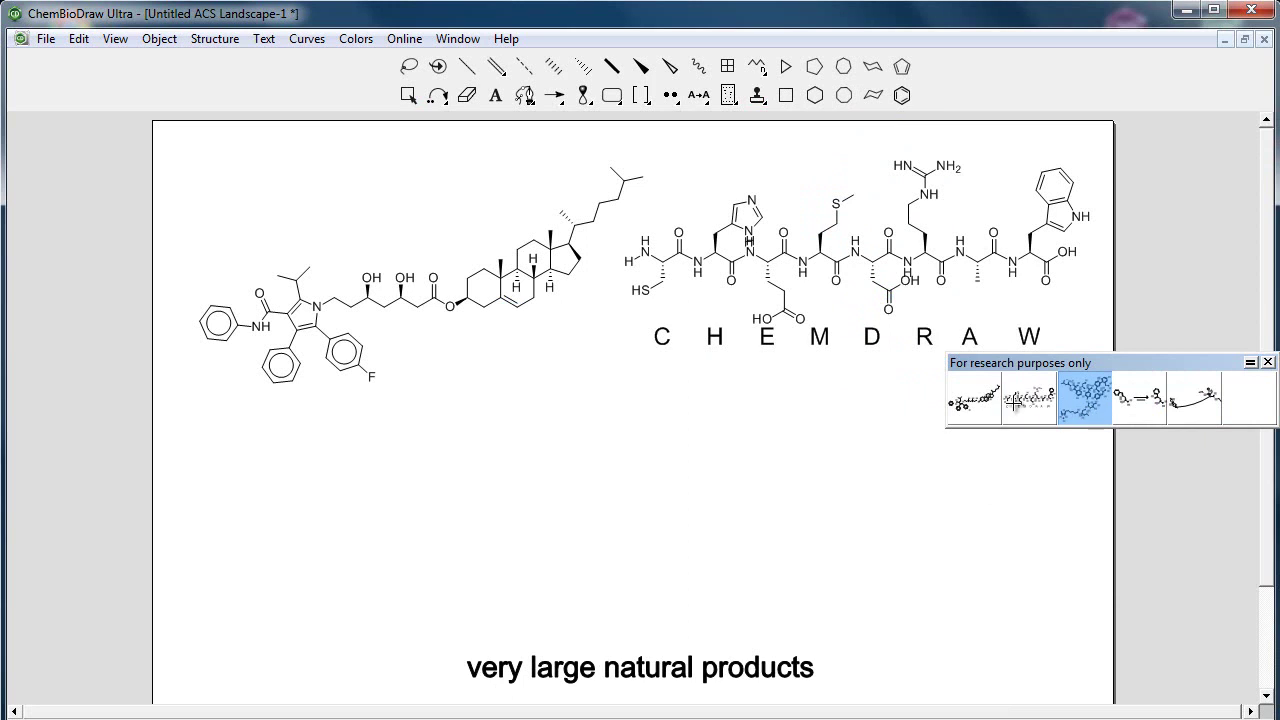
click(345, 548)
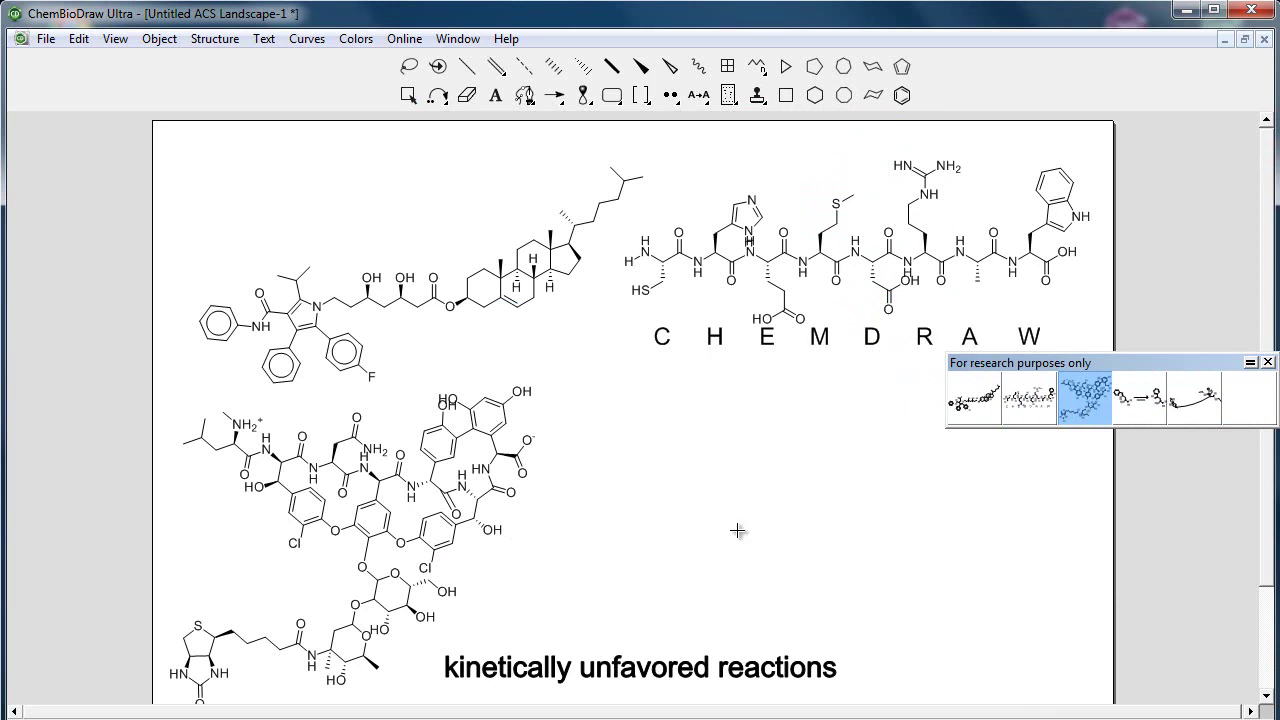
Place the "3 months" reaction template below the peptide and the Michael addition mechanism template beneath the reaction.
click(1140, 398)
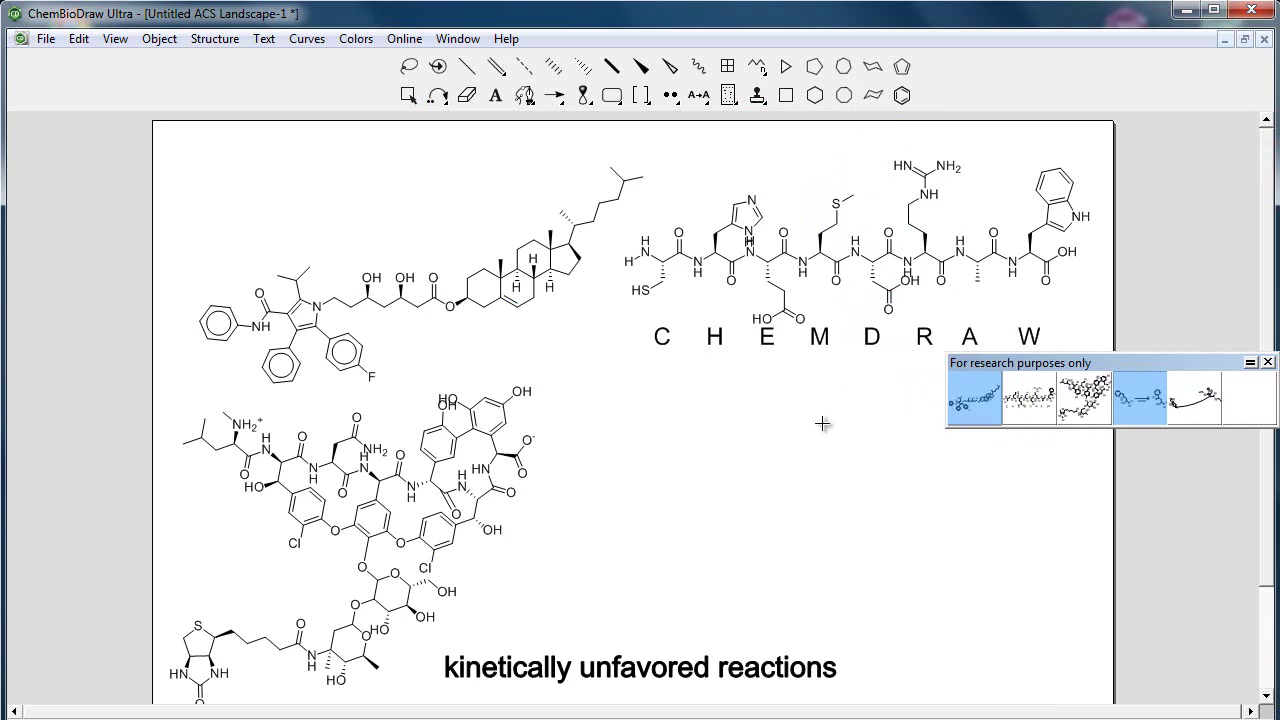
click(737, 457)
click(1195, 398)
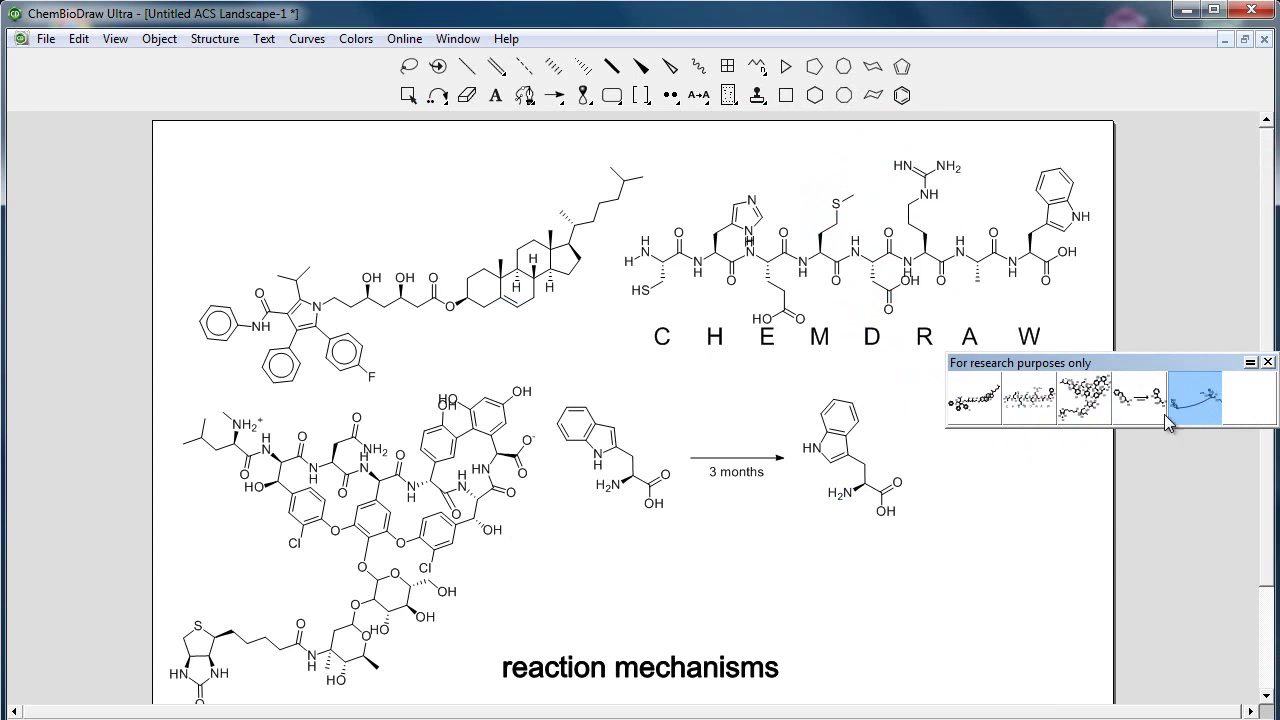
click(737, 618)
Delete everything on the page and place a TLC plate on the empty page.
key(ctrl+a)
key(Delete)
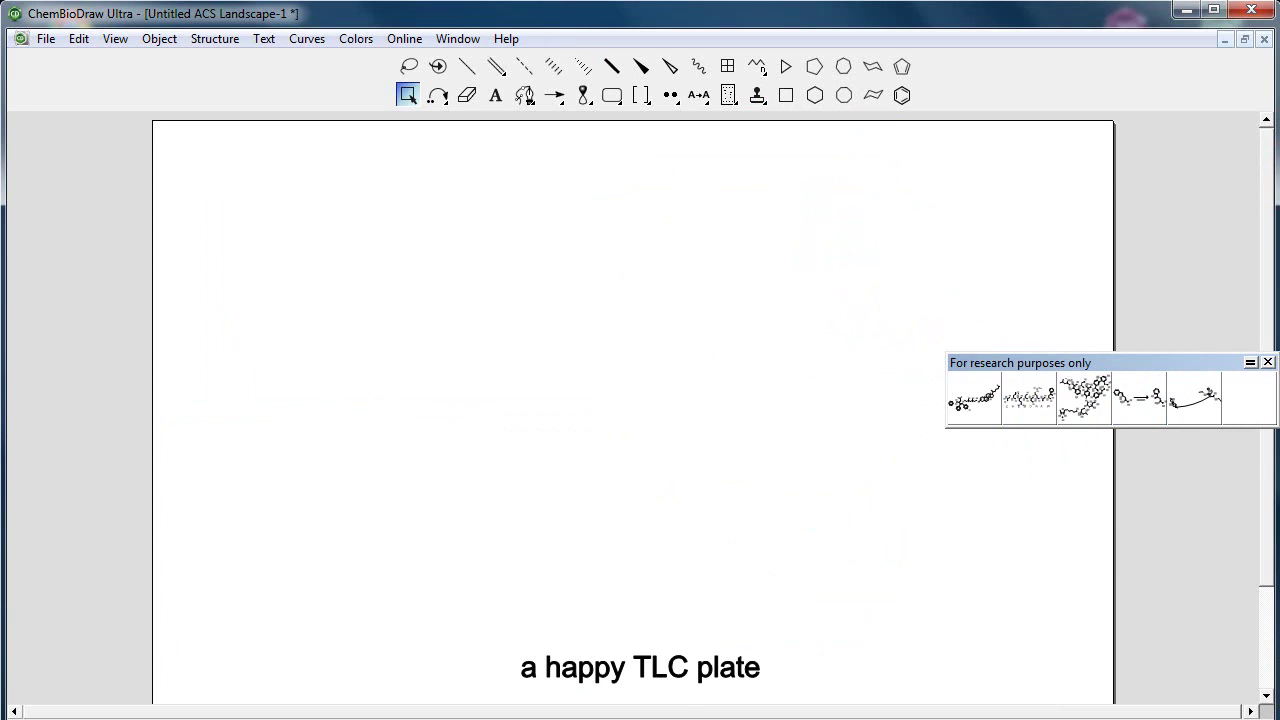
click(728, 95)
click(584, 381)
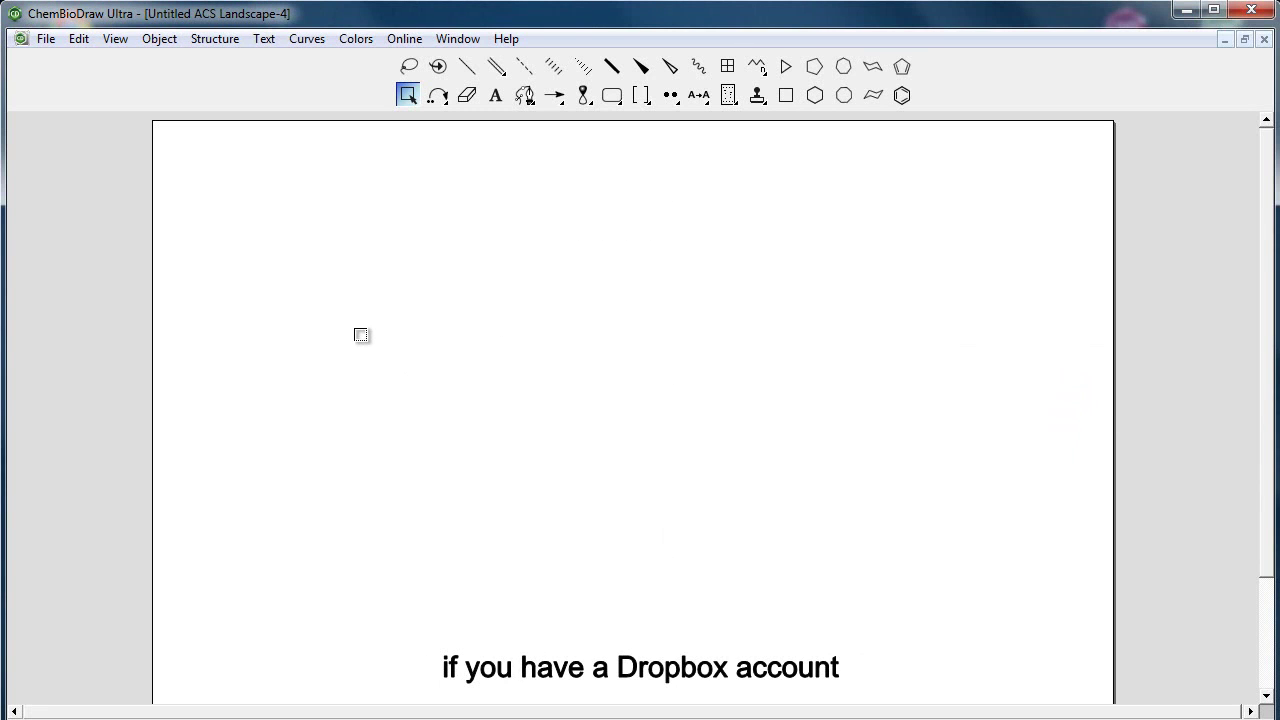
Download "For research purposes only.cdx" from the "ChemDraw Magic 2" folder of the connected Dropbox account.
click(53, 43)
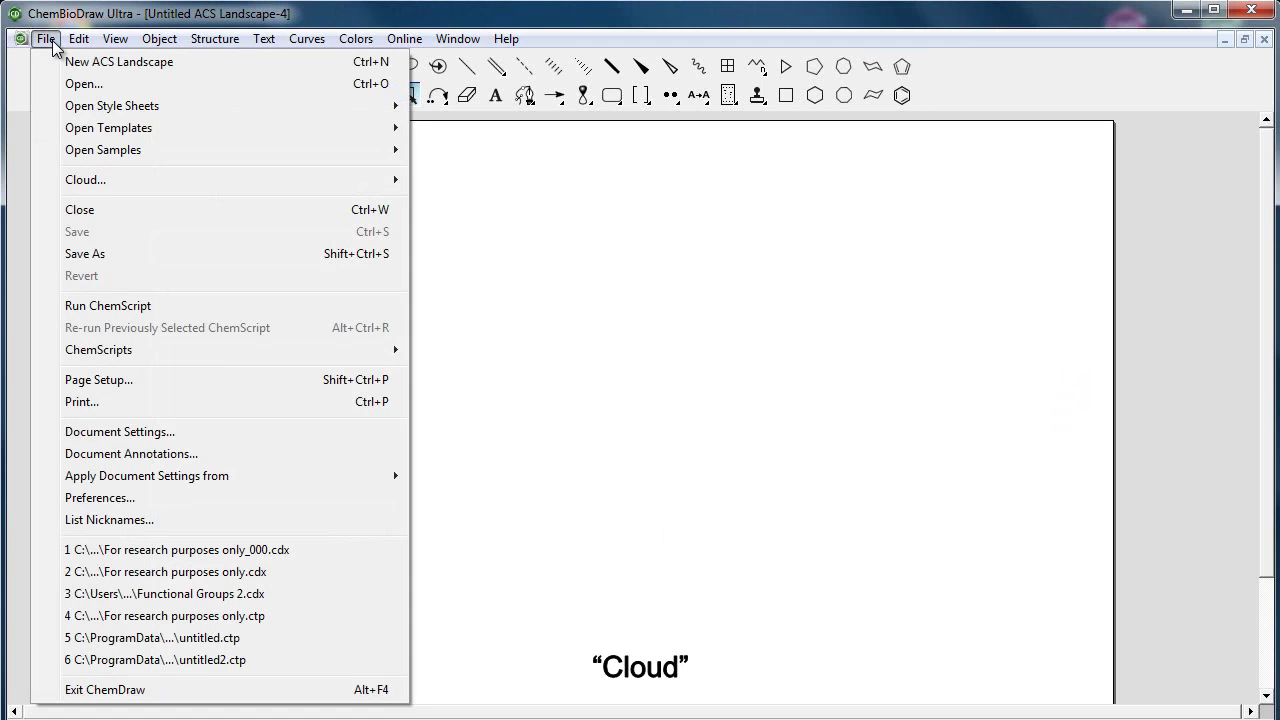
mouse_move(171, 182)
mouse_move(455, 185)
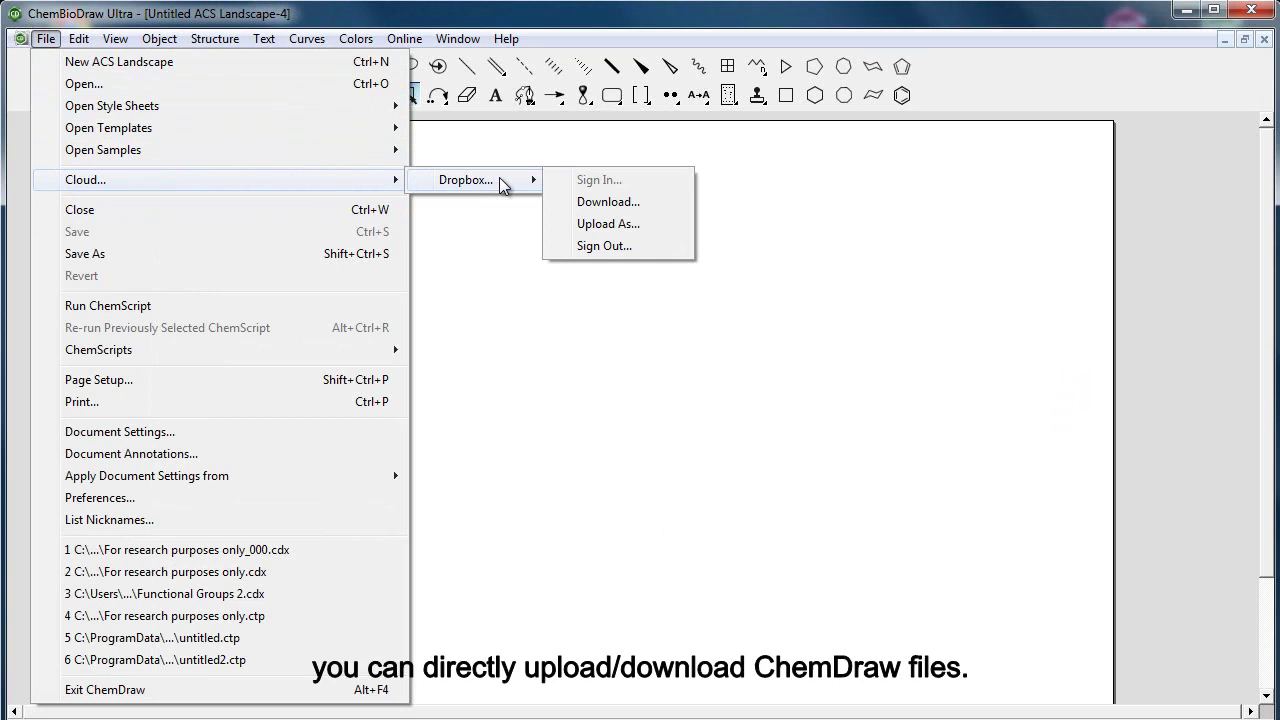
click(575, 204)
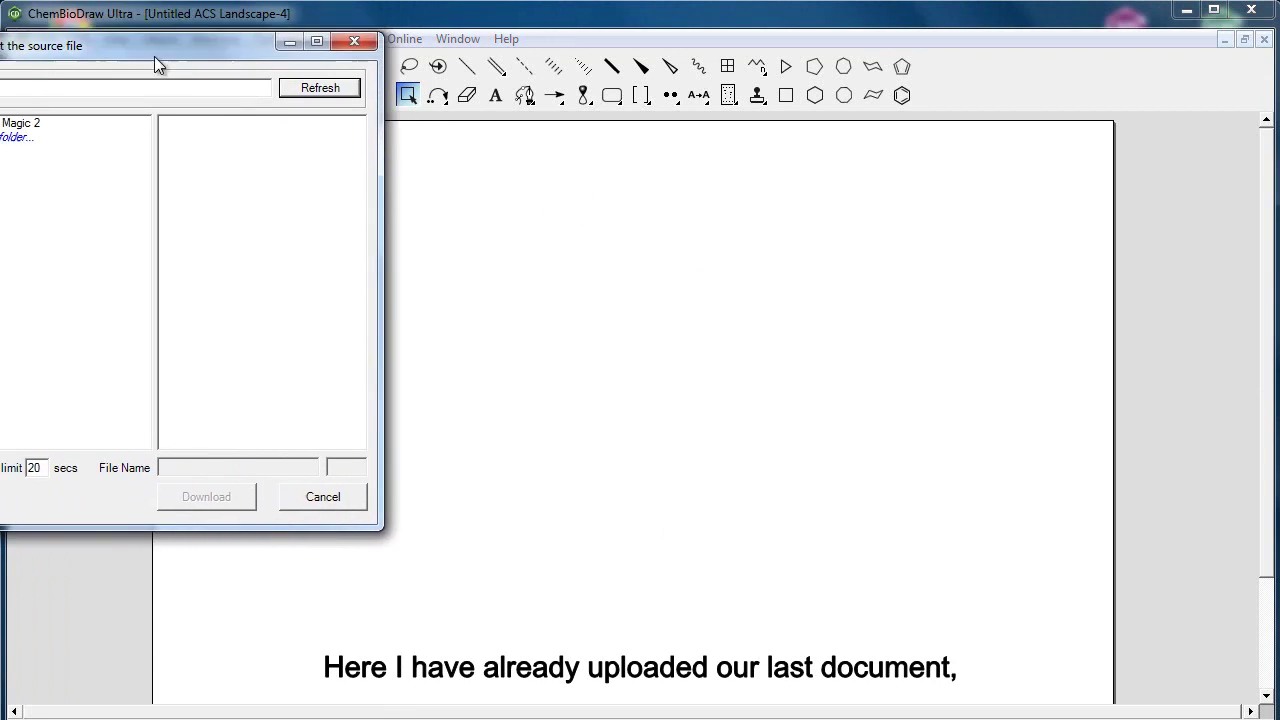
drag(167, 65, 232, 139)
click(112, 218)
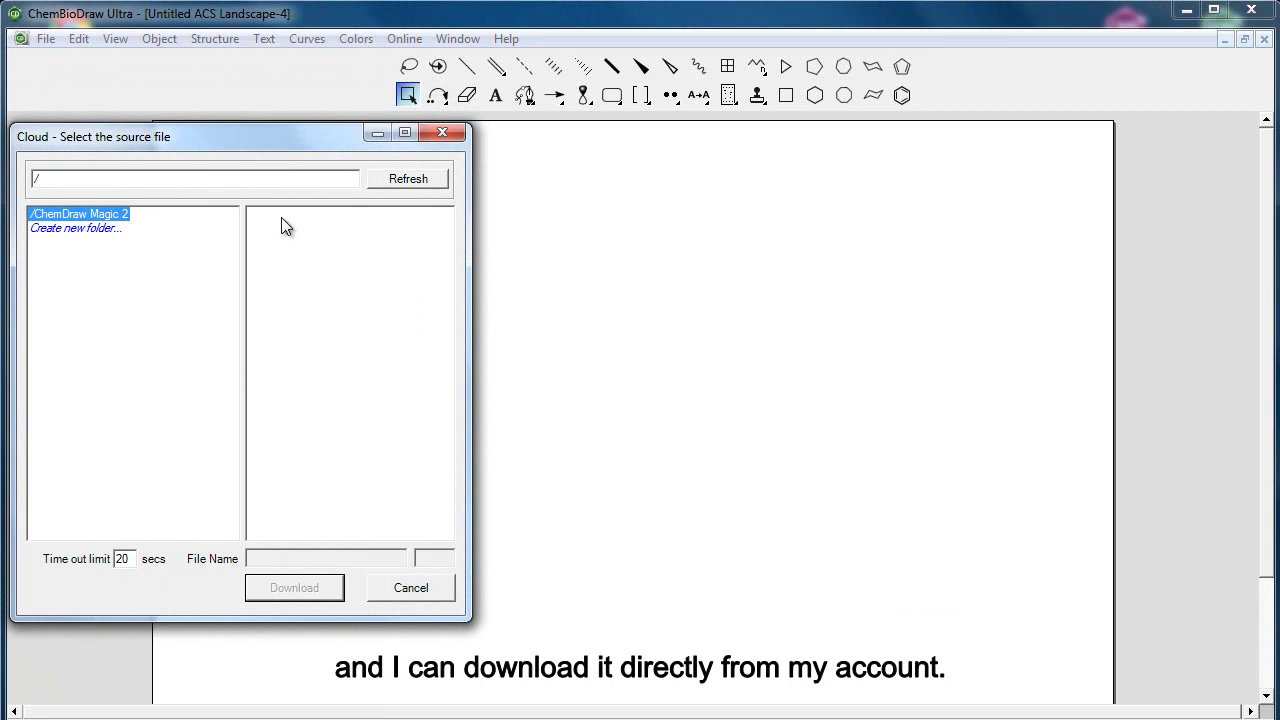
double_click(101, 214)
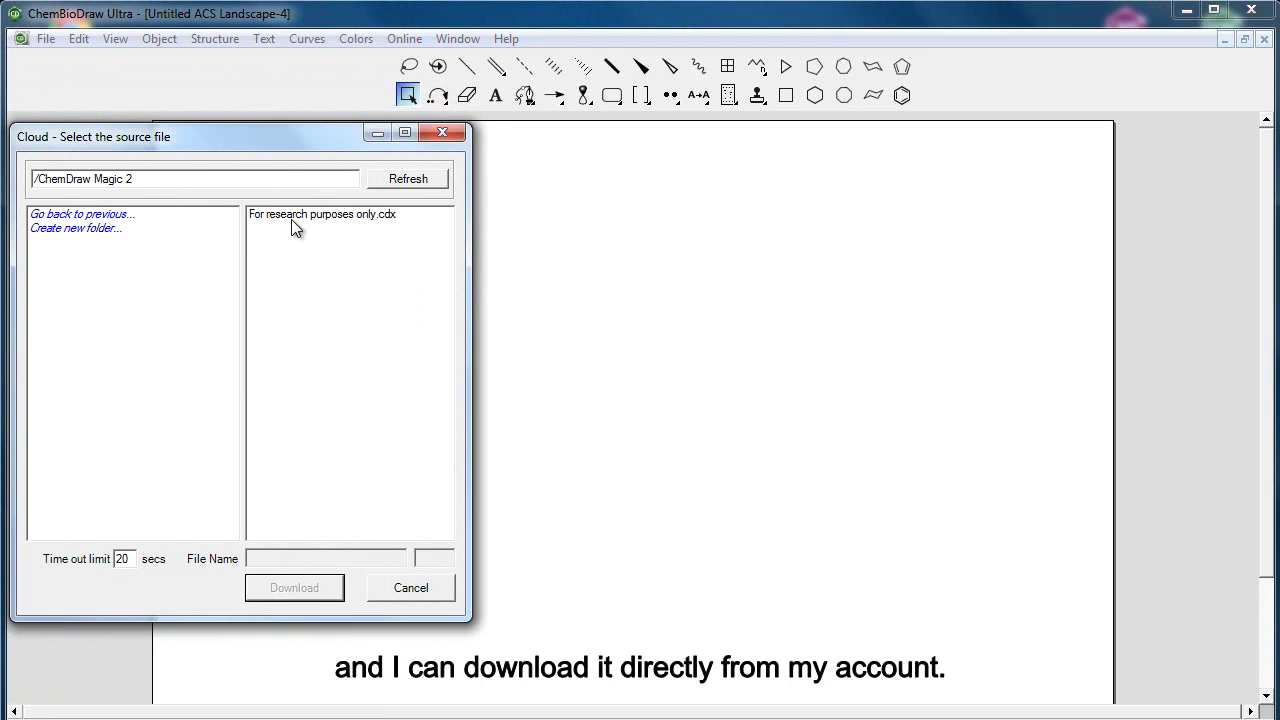
double_click(291, 219)
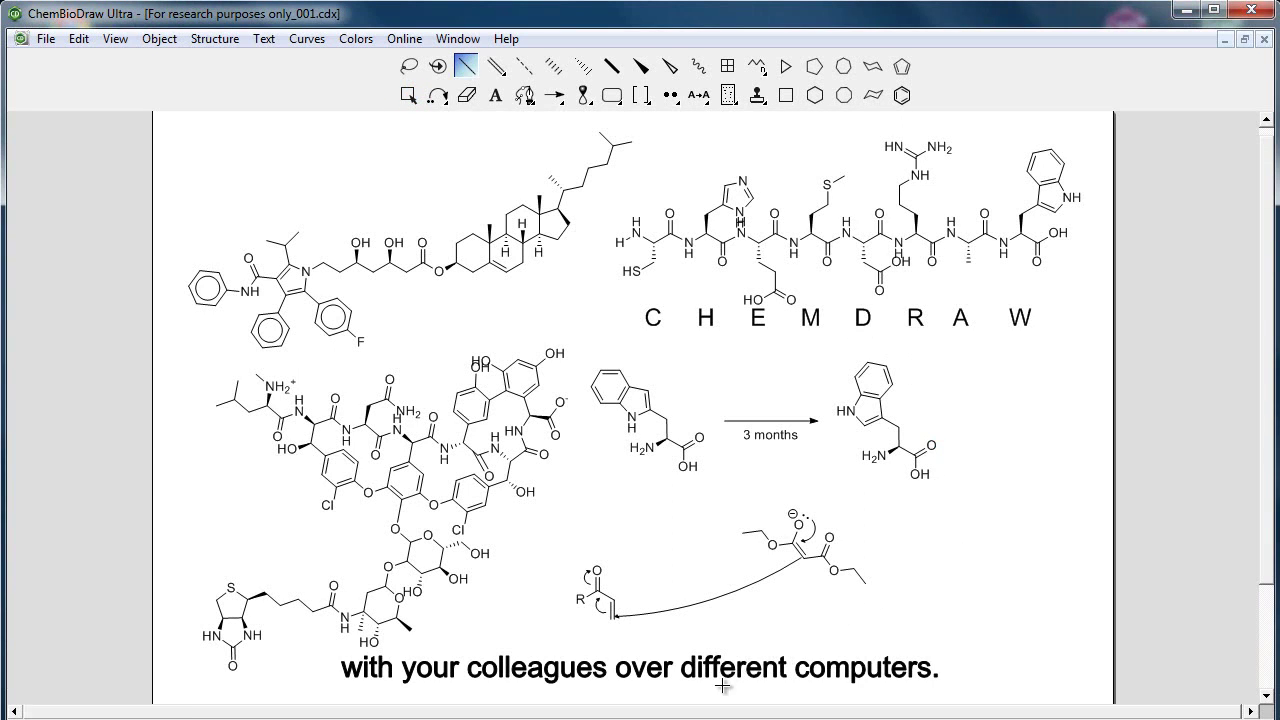
scroll(703, 684, up, 1)
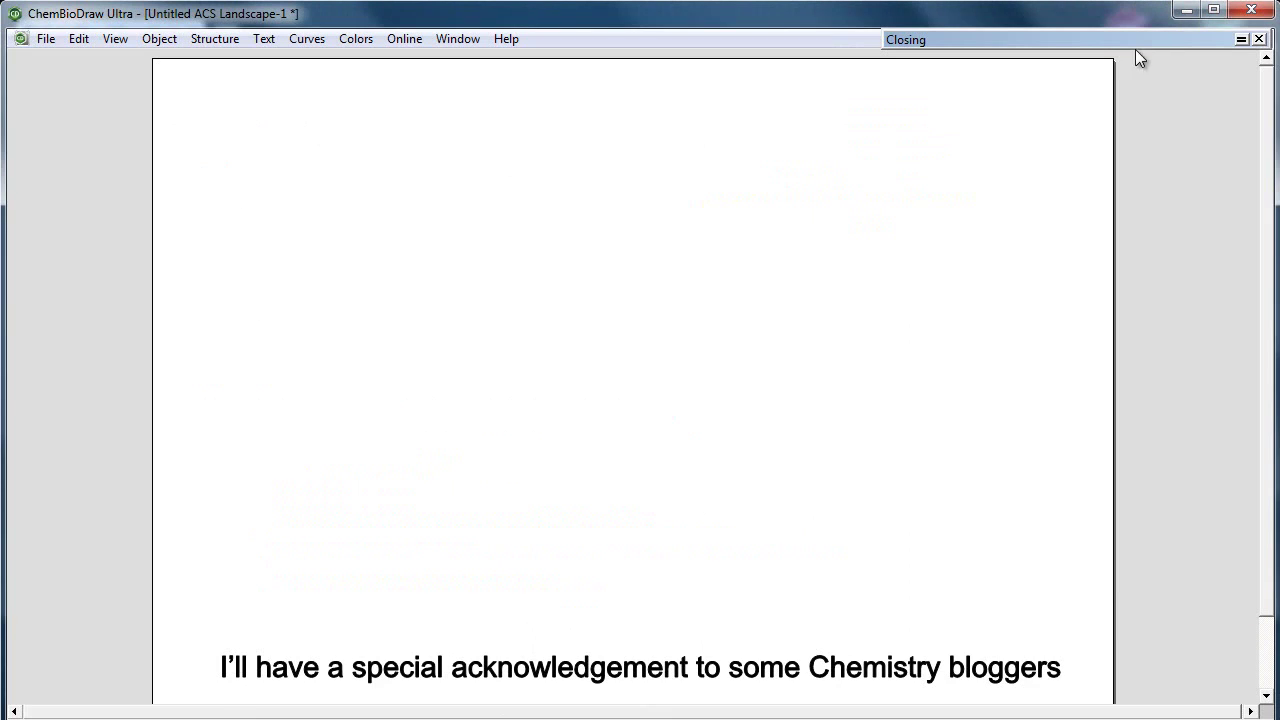
Expand the "Closing" templates palette and place the "Acknowledgements" heading with the "In the Pipeline" blog credit below it.
click(1241, 40)
click(916, 66)
click(611, 126)
click(967, 78)
click(592, 270)
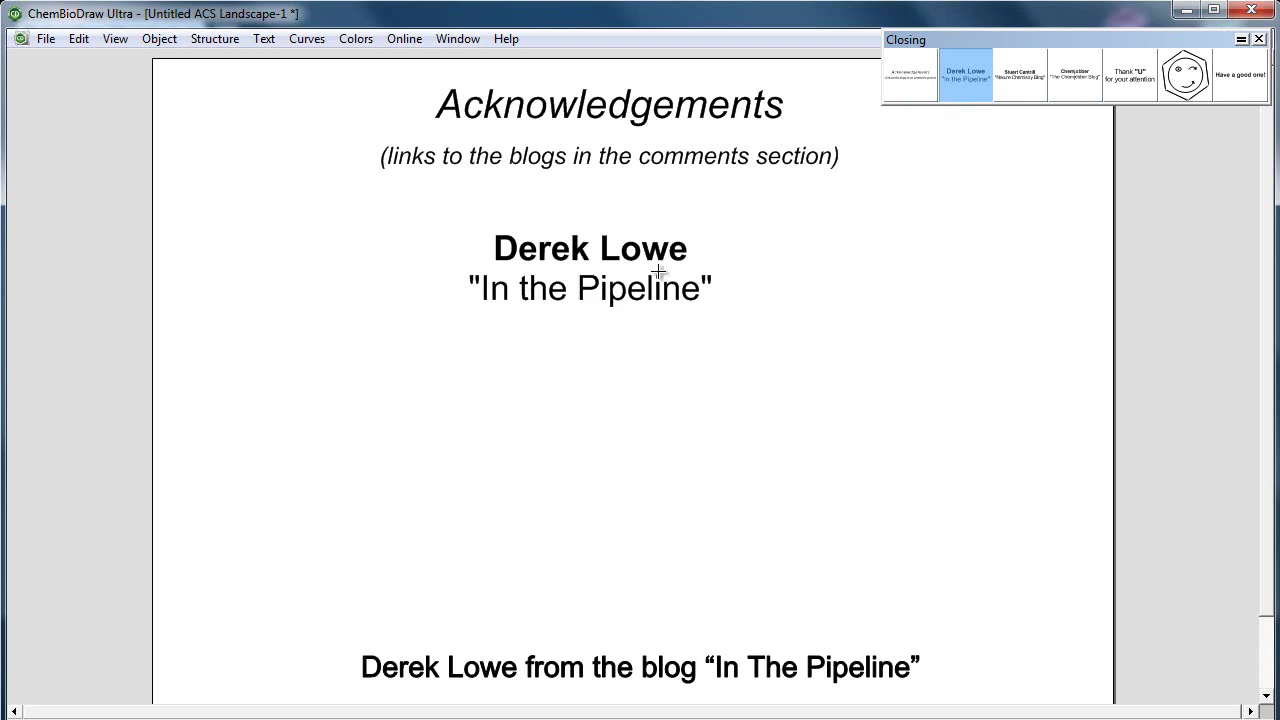
Place the "Nature Chemistry Blog" and "The Chemjobber Blog" credit templates below the "In the Pipeline" credit.
click(1028, 80)
click(598, 380)
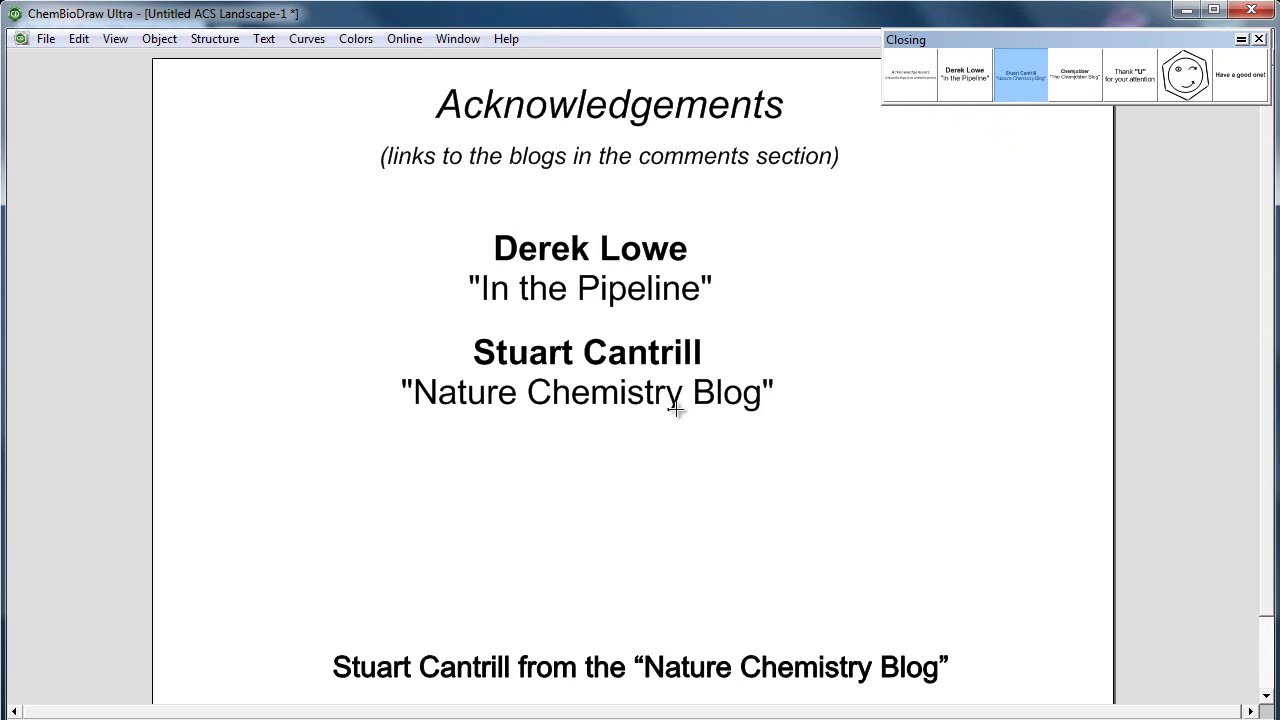
click(1077, 82)
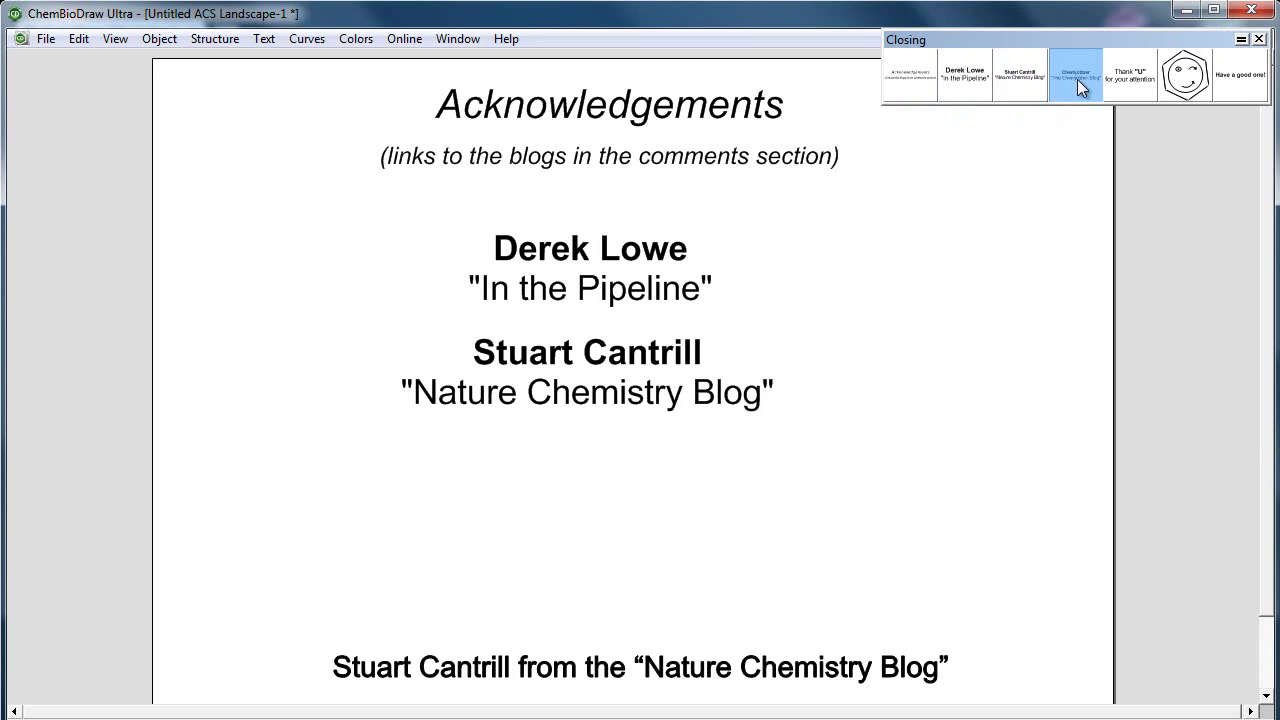
click(596, 480)
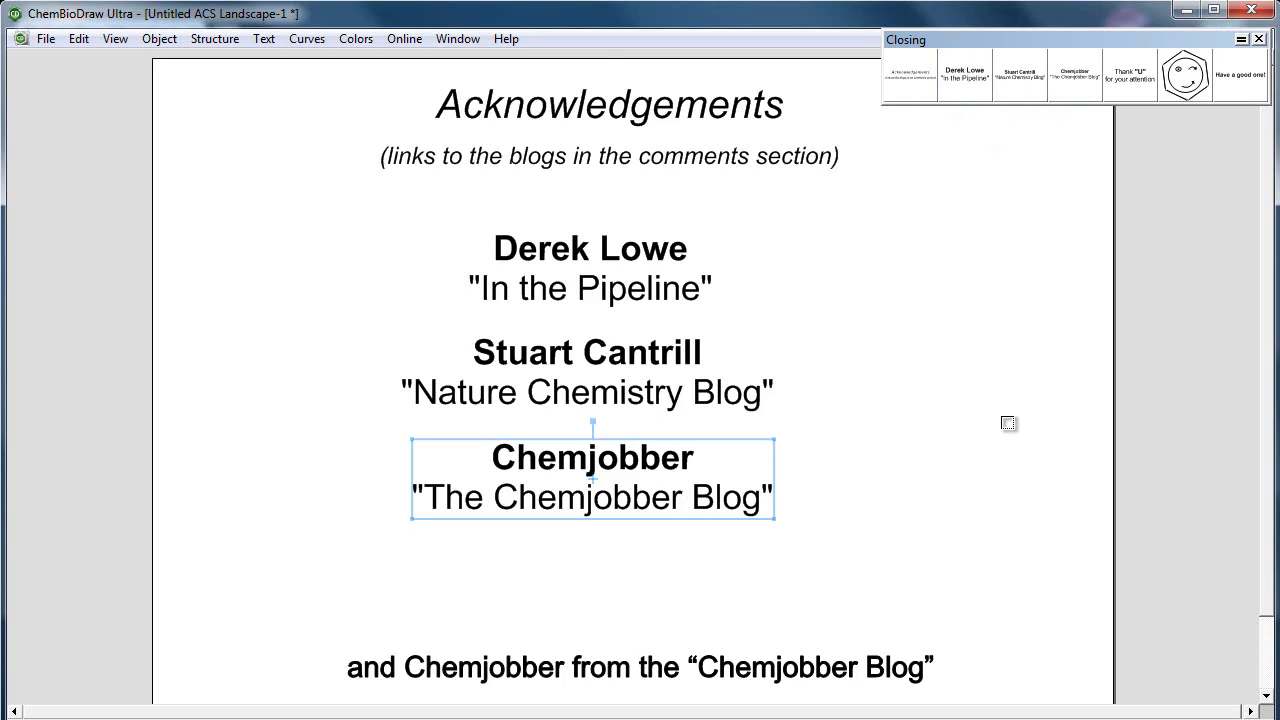
Delete all the acknowledgements from the page and place the 'Thank "U" for your attention' template in its upper right area.
key(ctrl+a)
key(Delete)
click(1117, 88)
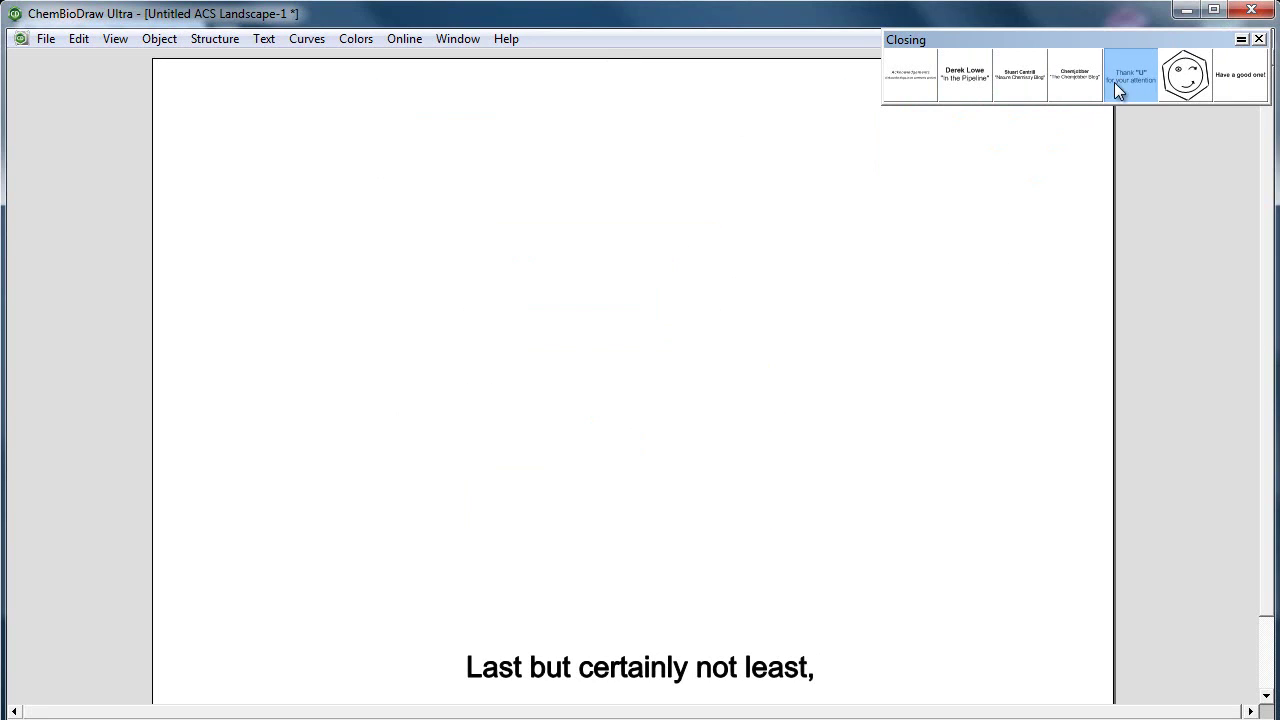
click(834, 184)
Place the winking face template enlarged on the left half of the page and add the "Have a good one!" template beside it.
click(1186, 76)
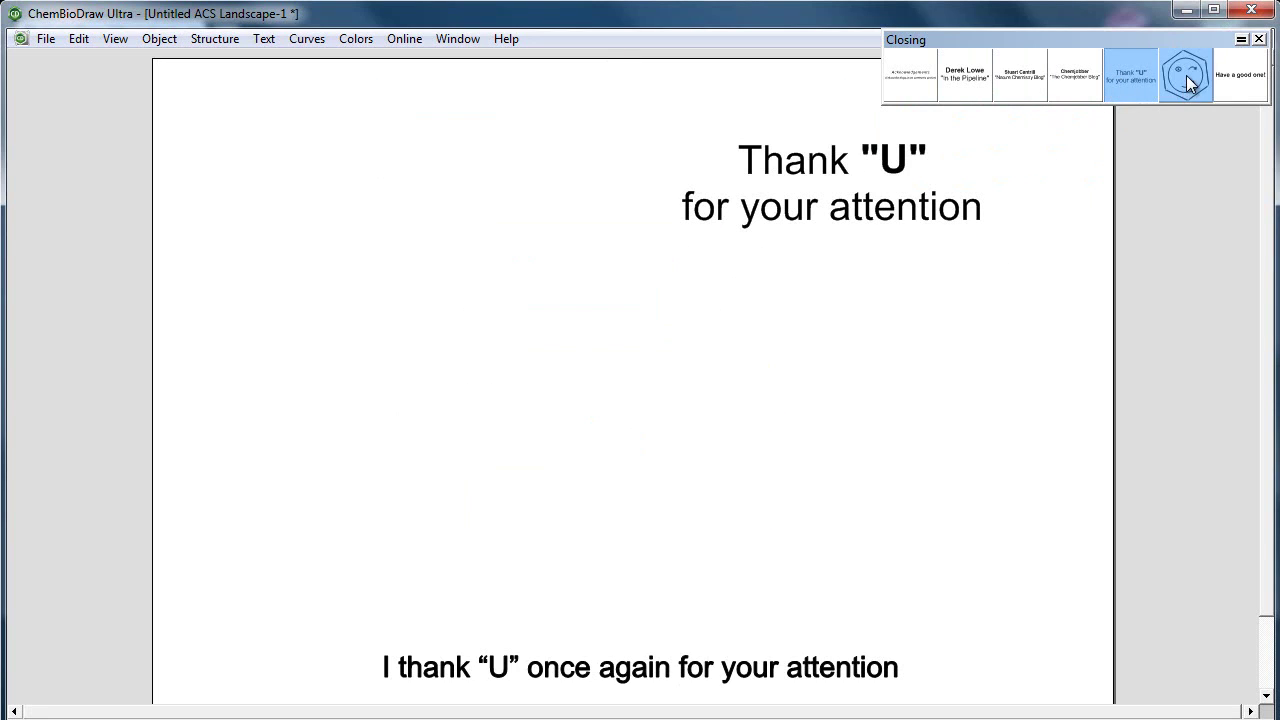
click(284, 229)
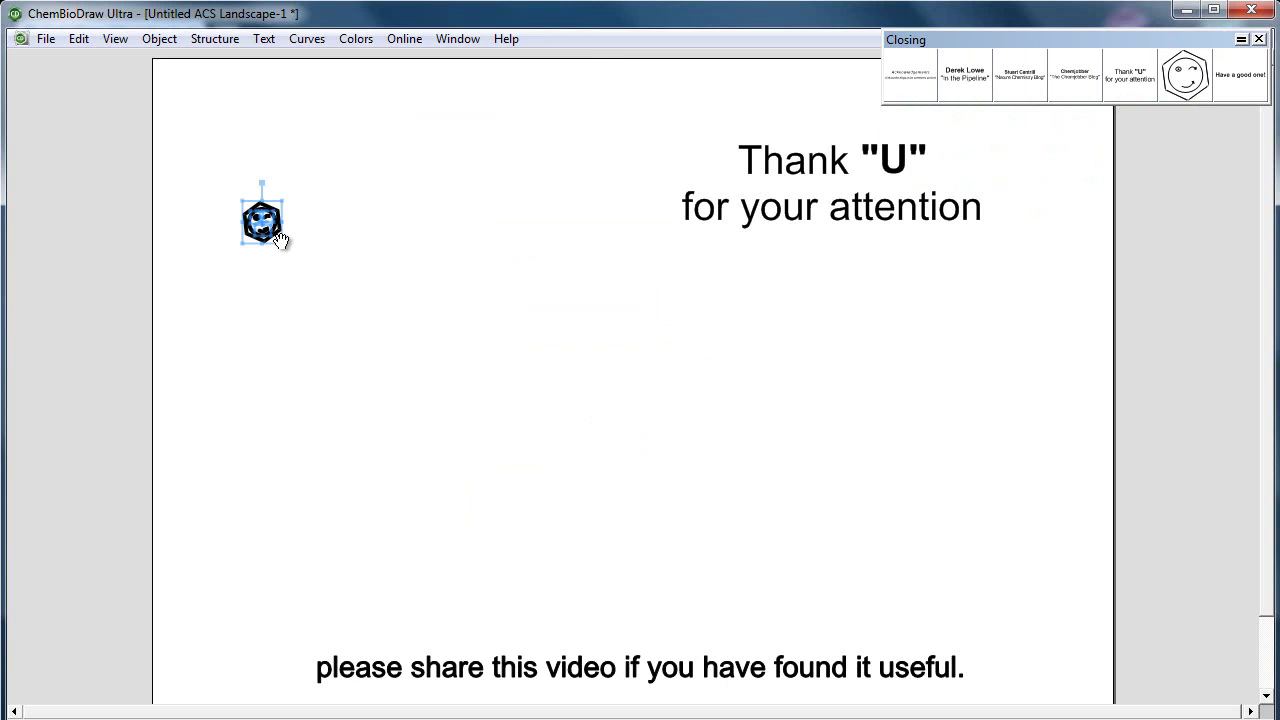
drag(280, 238, 846, 638)
click(1240, 75)
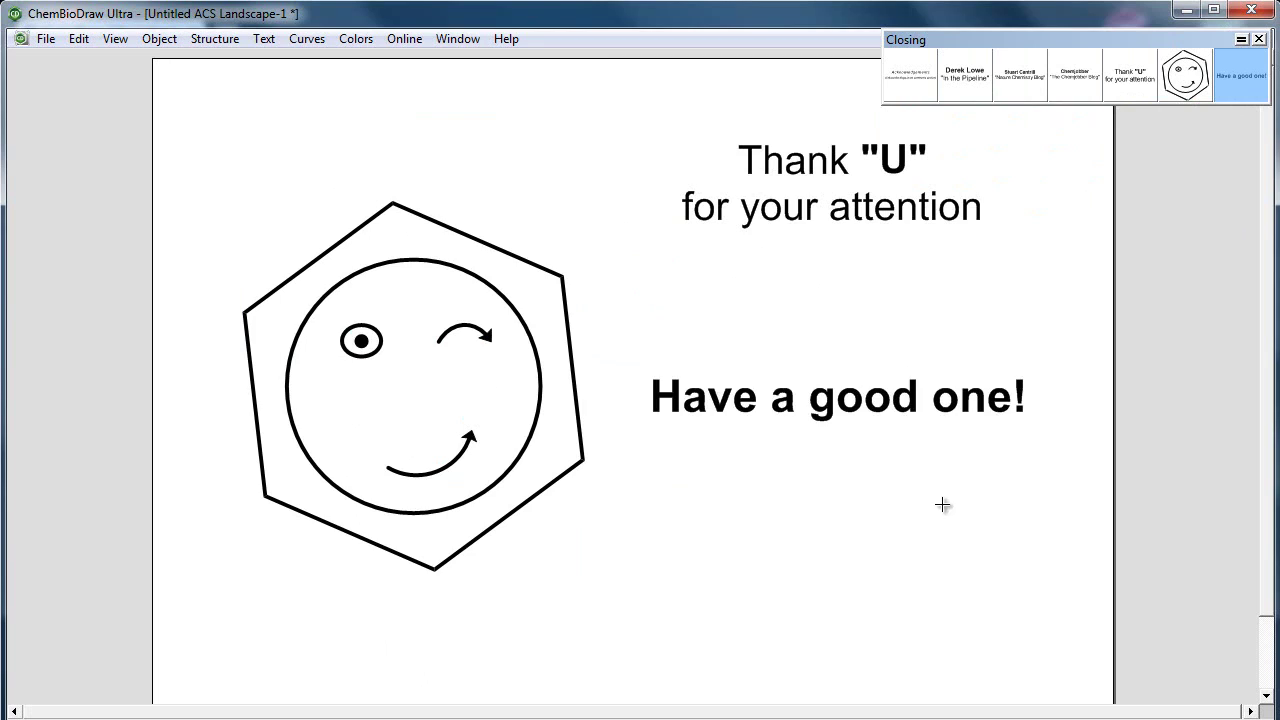